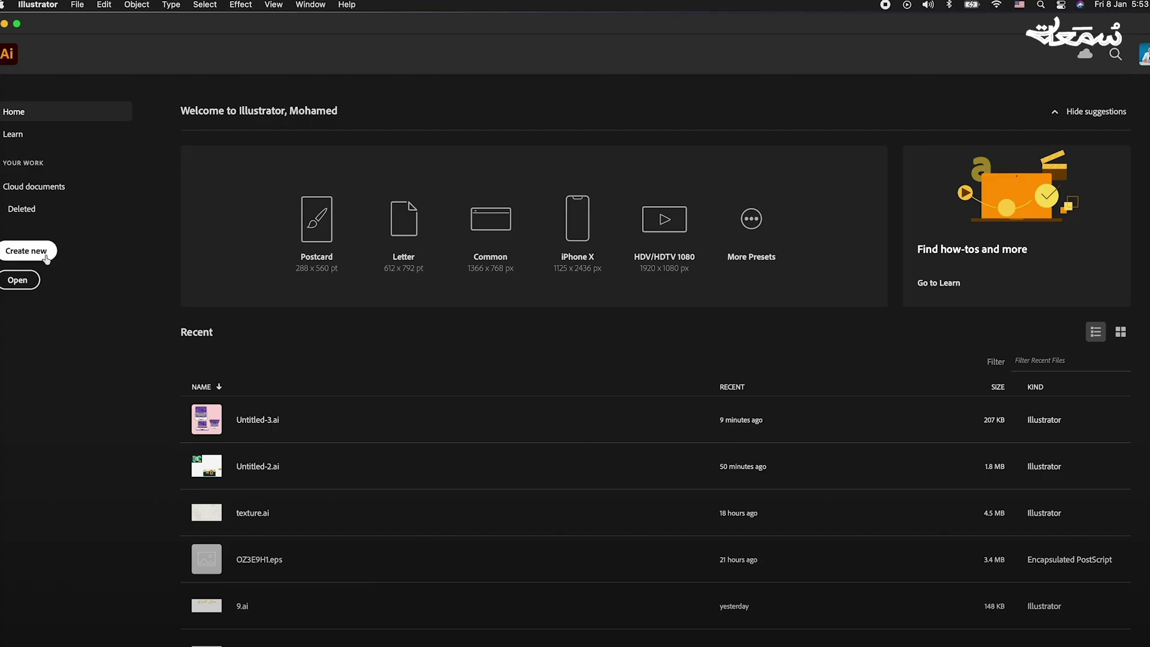
Create a new 1920 × 1080 px RGB document
click(43, 254)
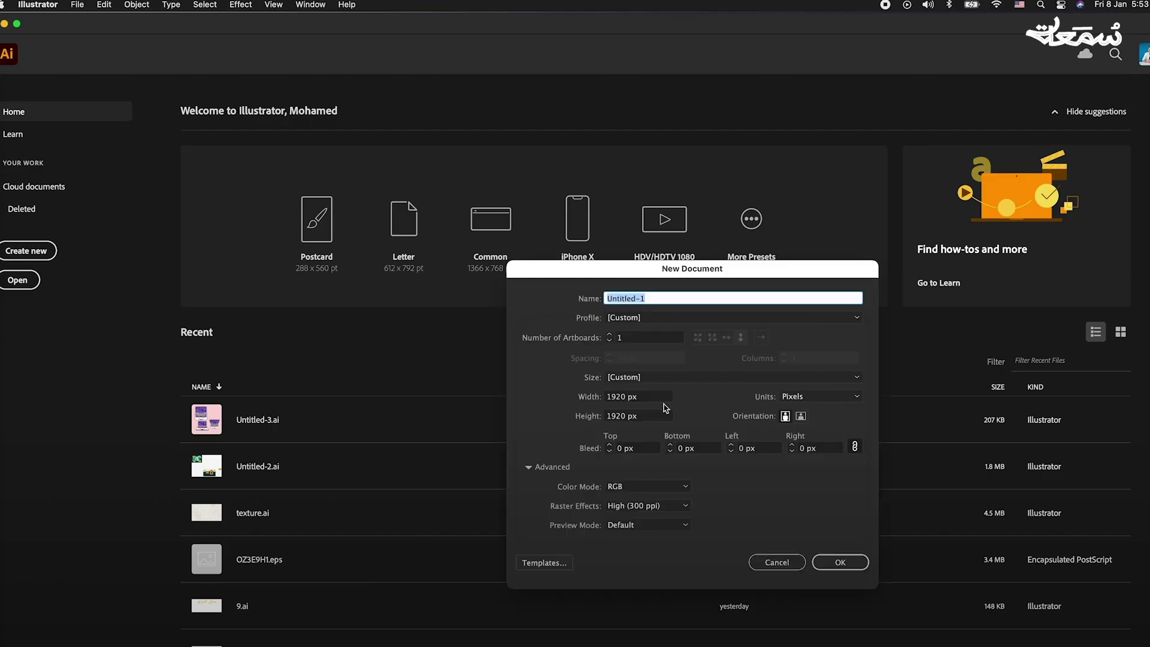
double_click(642, 405)
triple_click(642, 415)
text(1080)
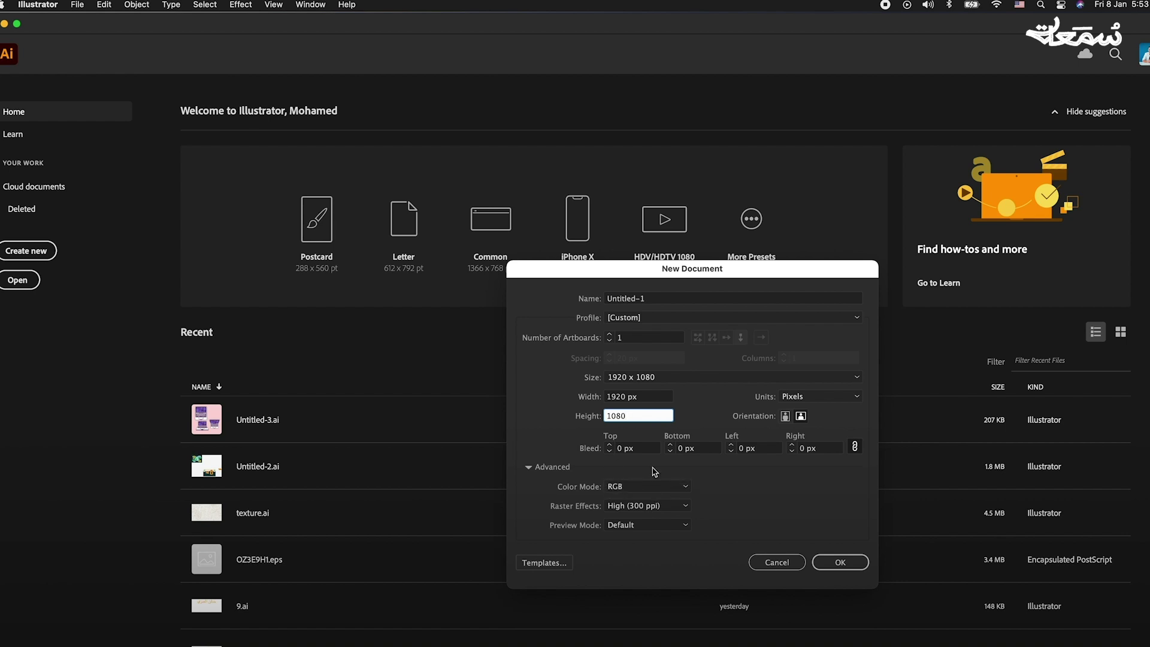
click(840, 562)
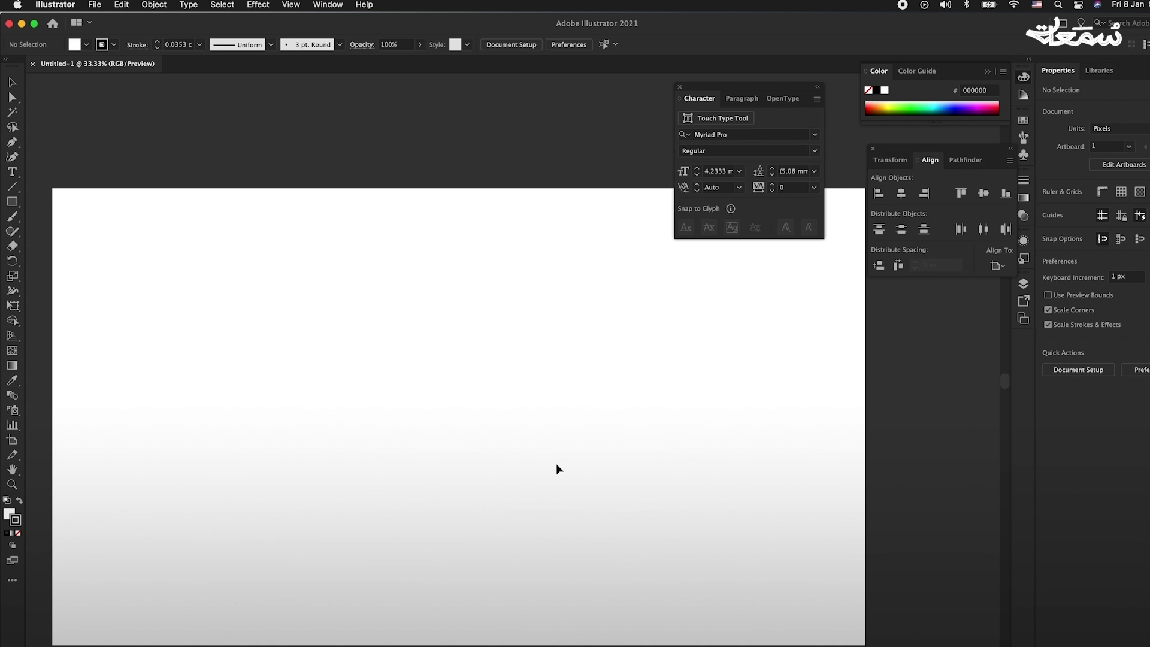
Draw a rectangle across the top of the artboard and select its left corner anchors
click(11, 204)
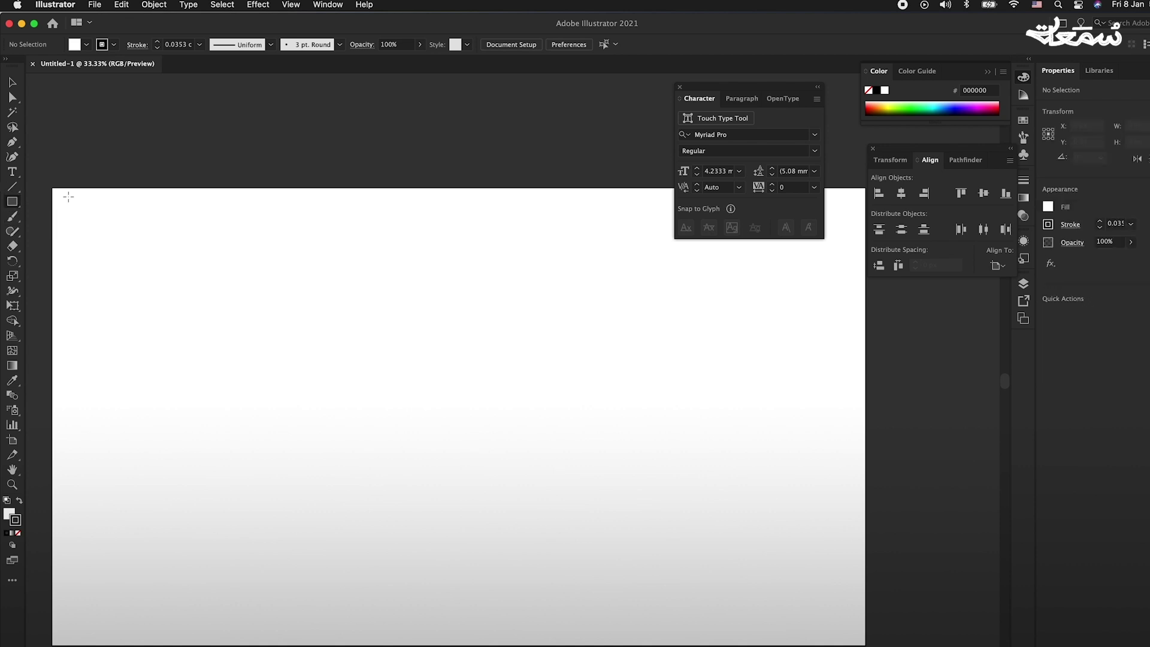
drag(49, 187, 864, 430)
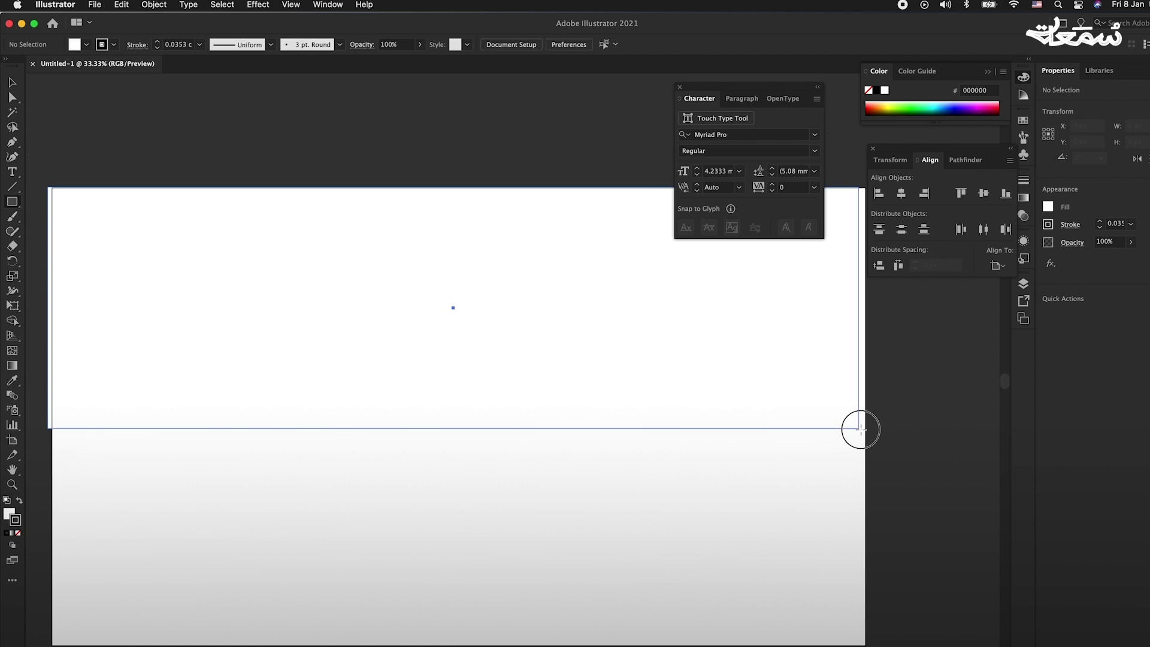
key(super+shift+a)
key(a)
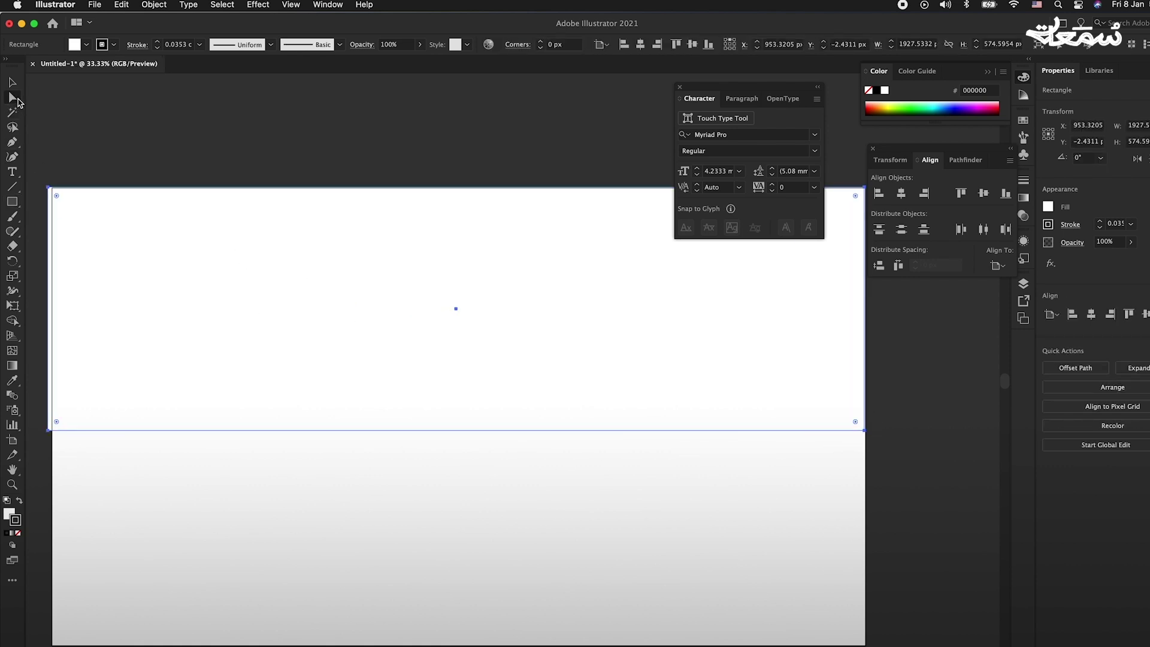
click(48, 188)
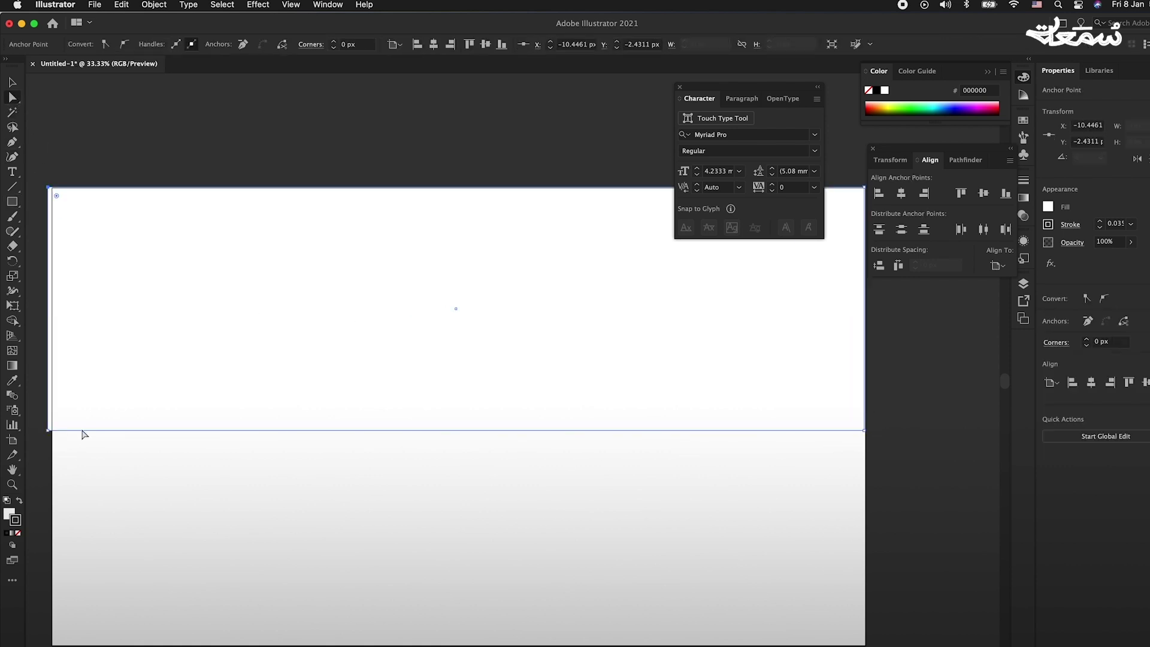
shift+click(49, 430)
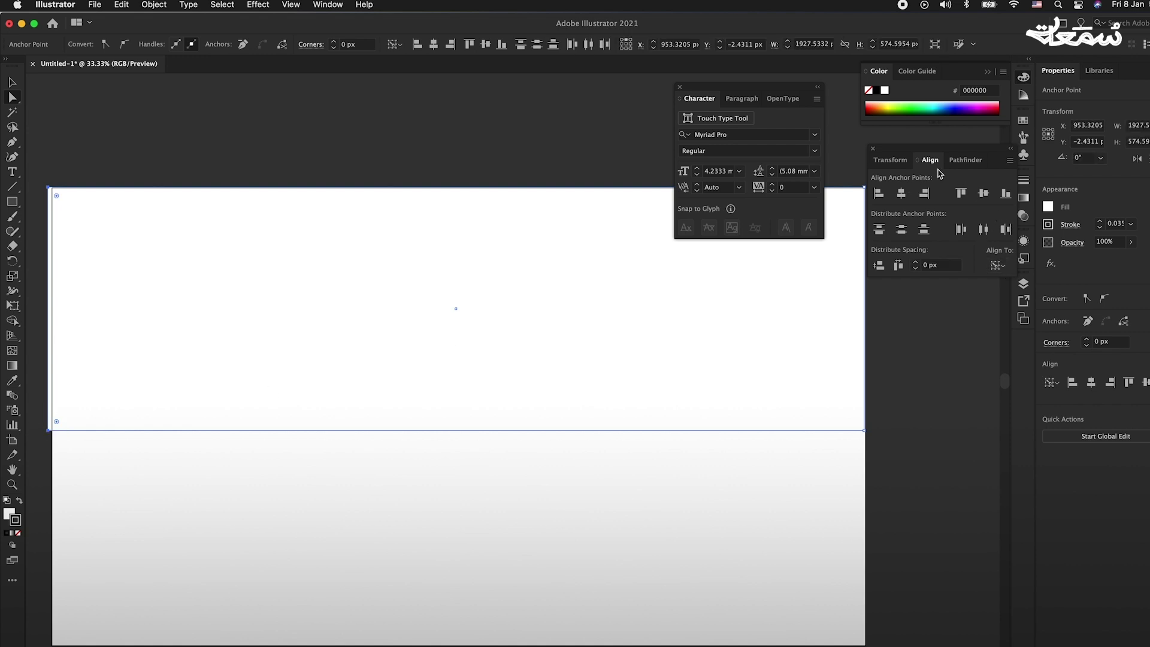
Align the left corner anchors to the artboard's left edge
click(328, 5)
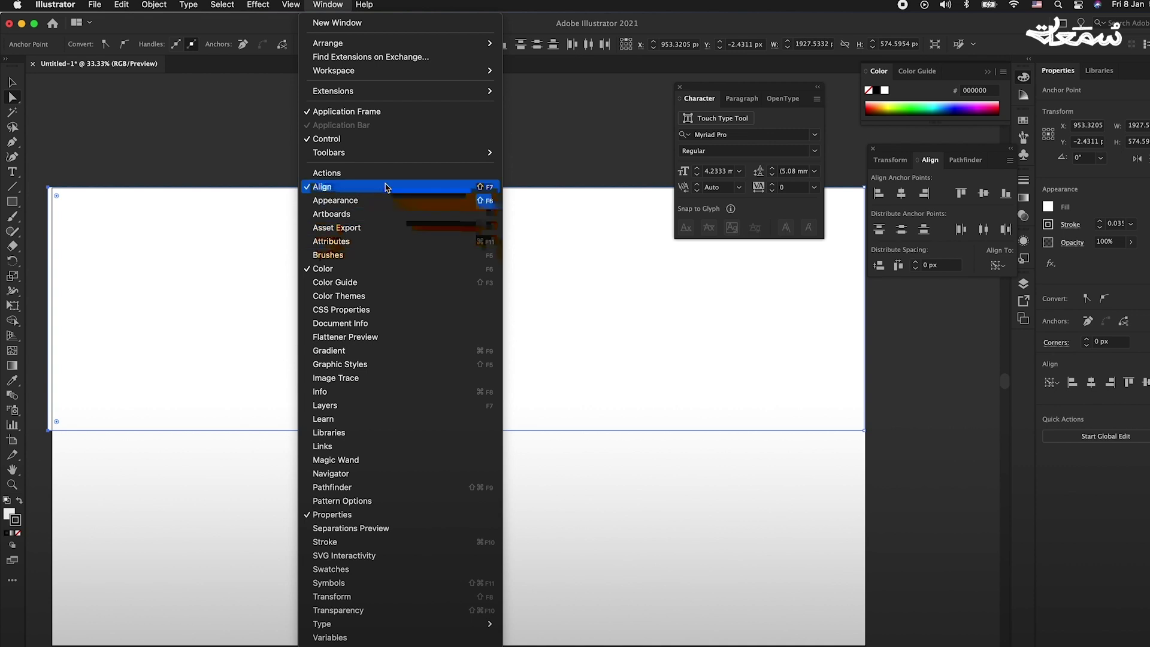
click(982, 180)
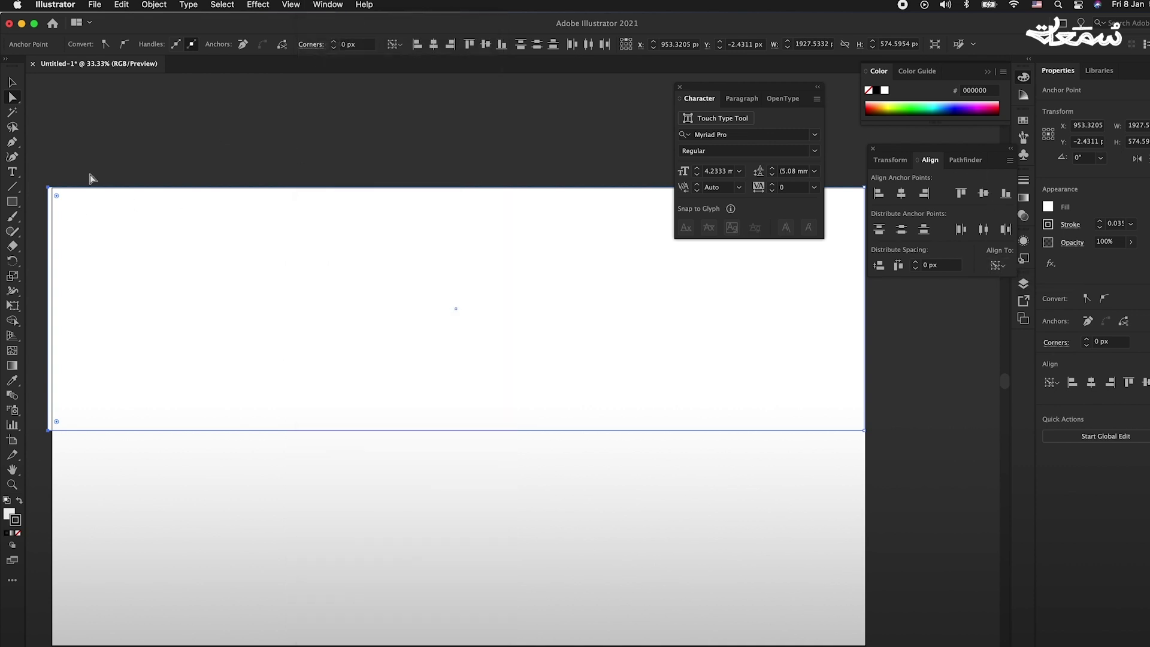
click(995, 265)
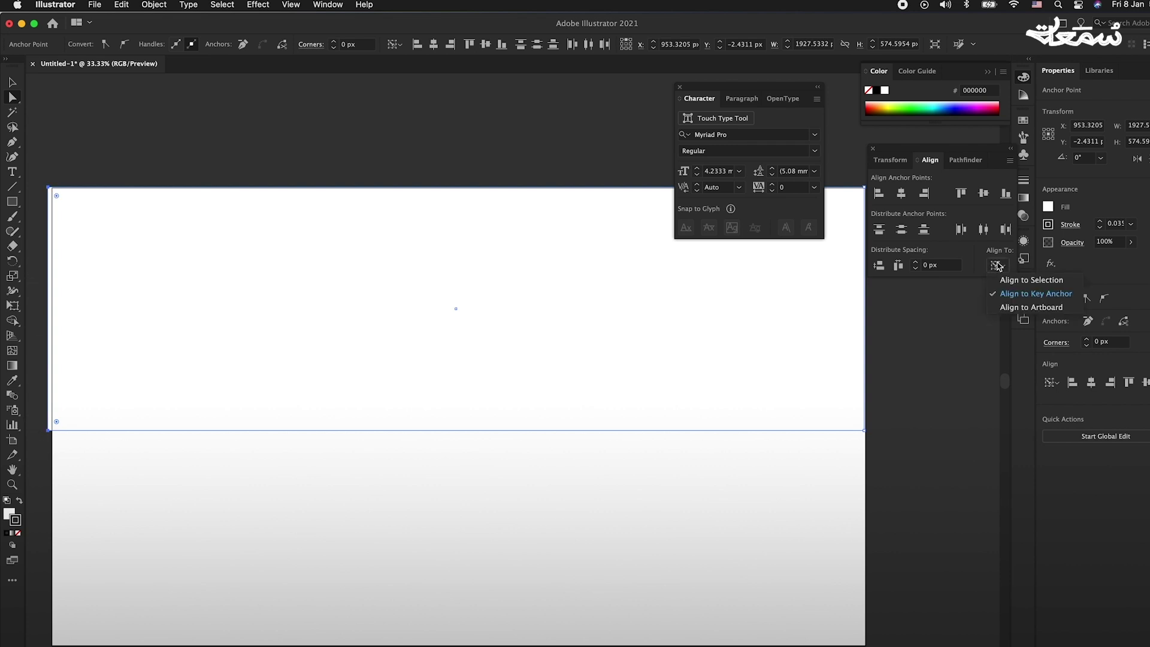
click(1024, 307)
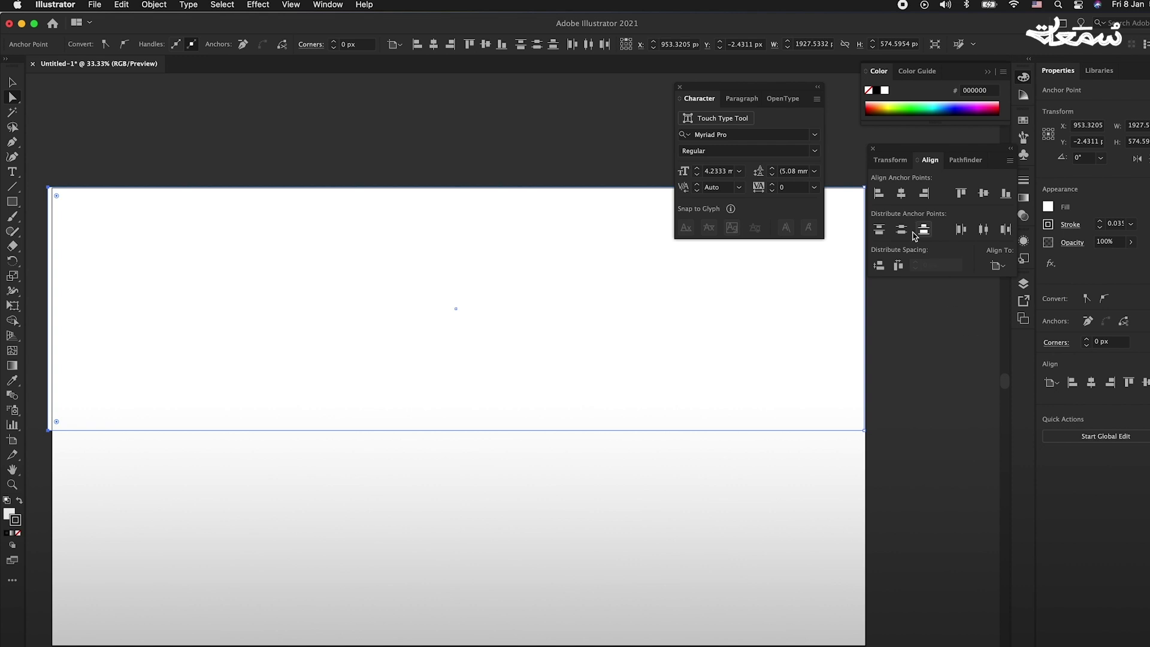
click(880, 193)
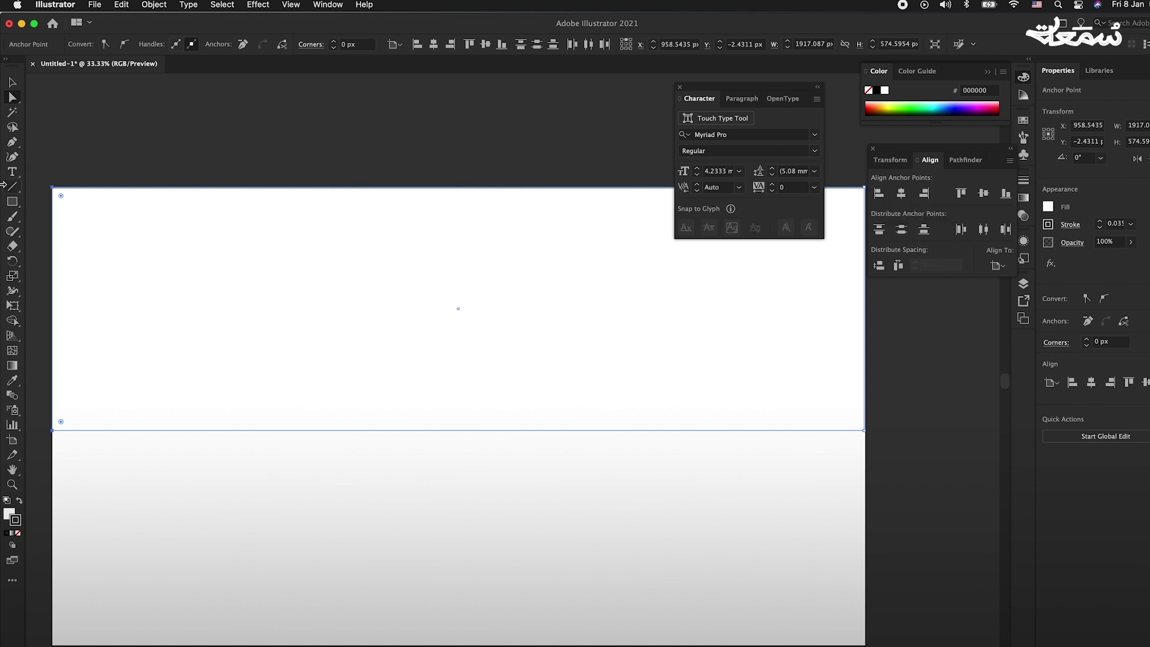
Select the rectangle's right corner anchors, then the whole rectangle
click(53, 188)
key(super+minus)
drag(289, 239, 239, 312)
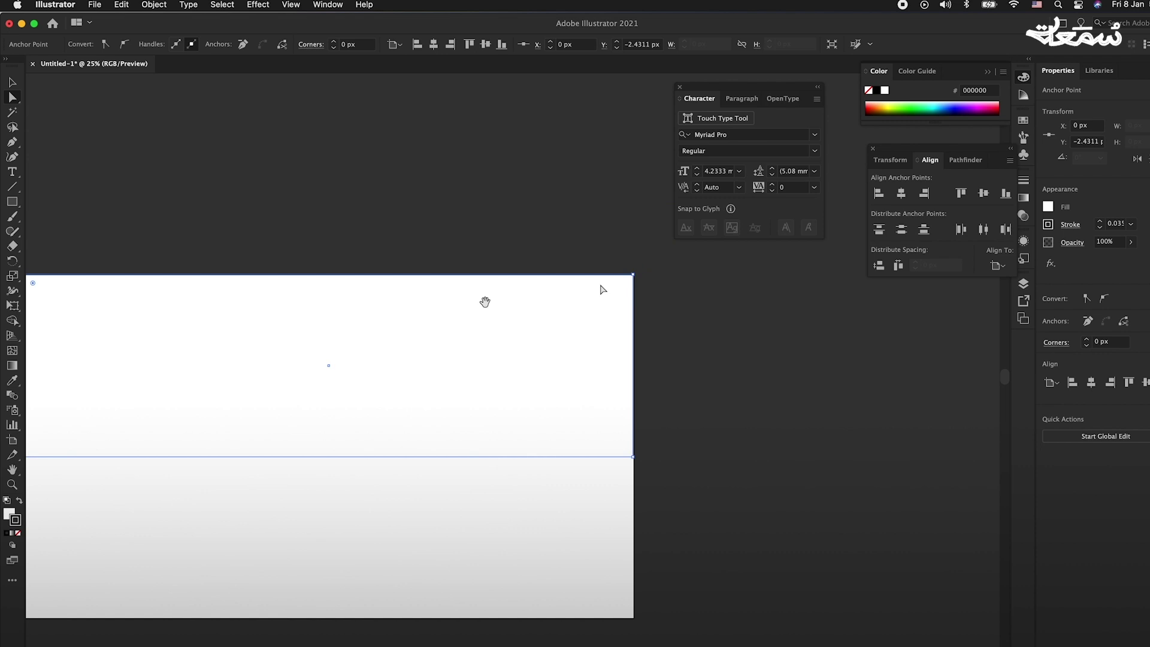
key(super+a)
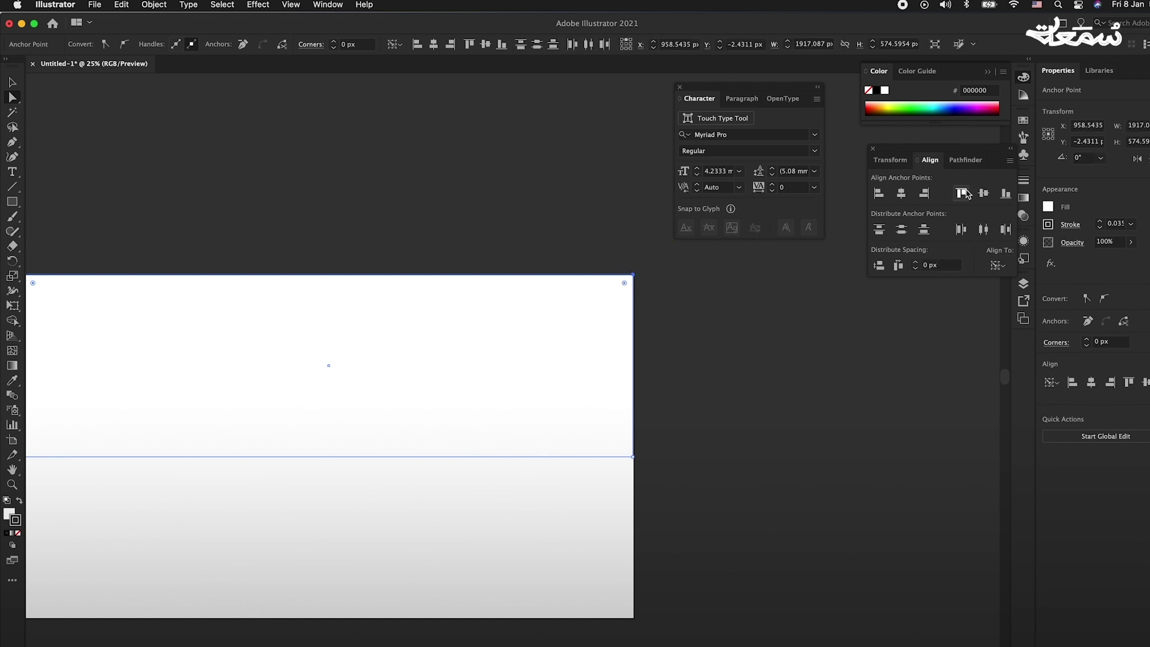
click(633, 274)
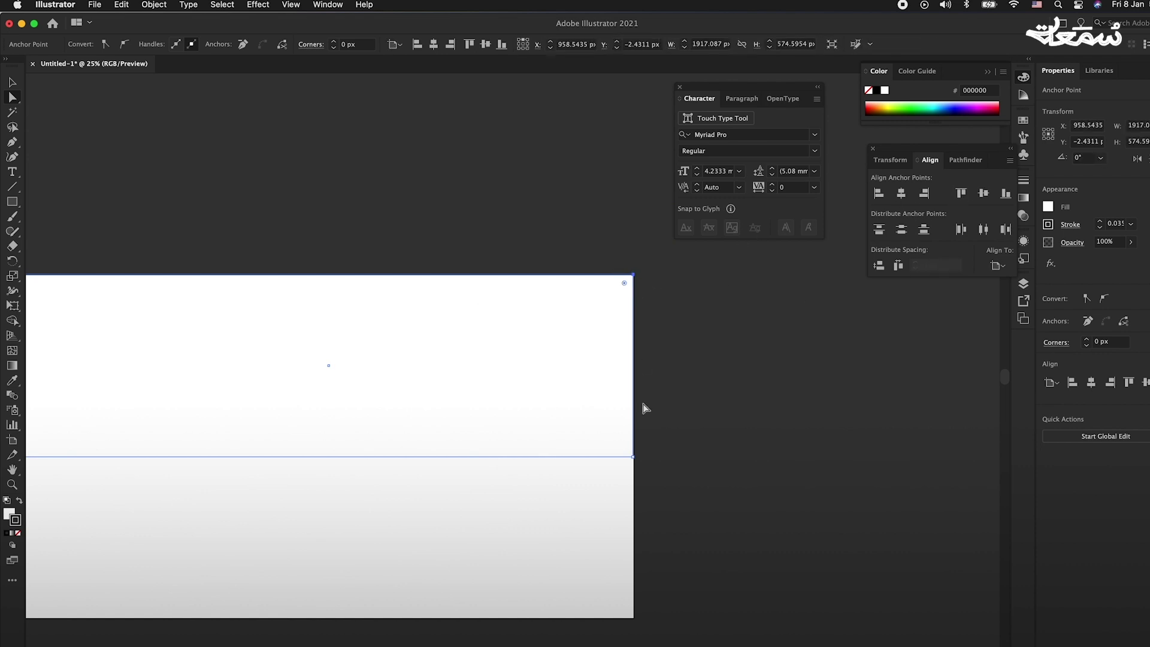
shift+click(634, 457)
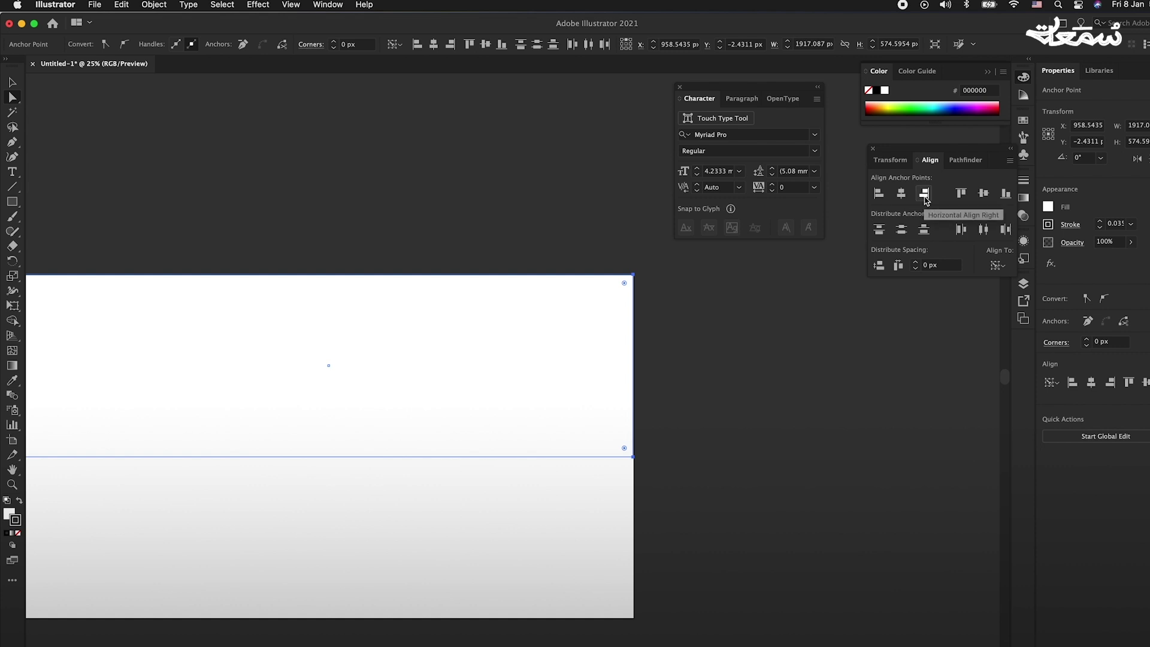
click(417, 339)
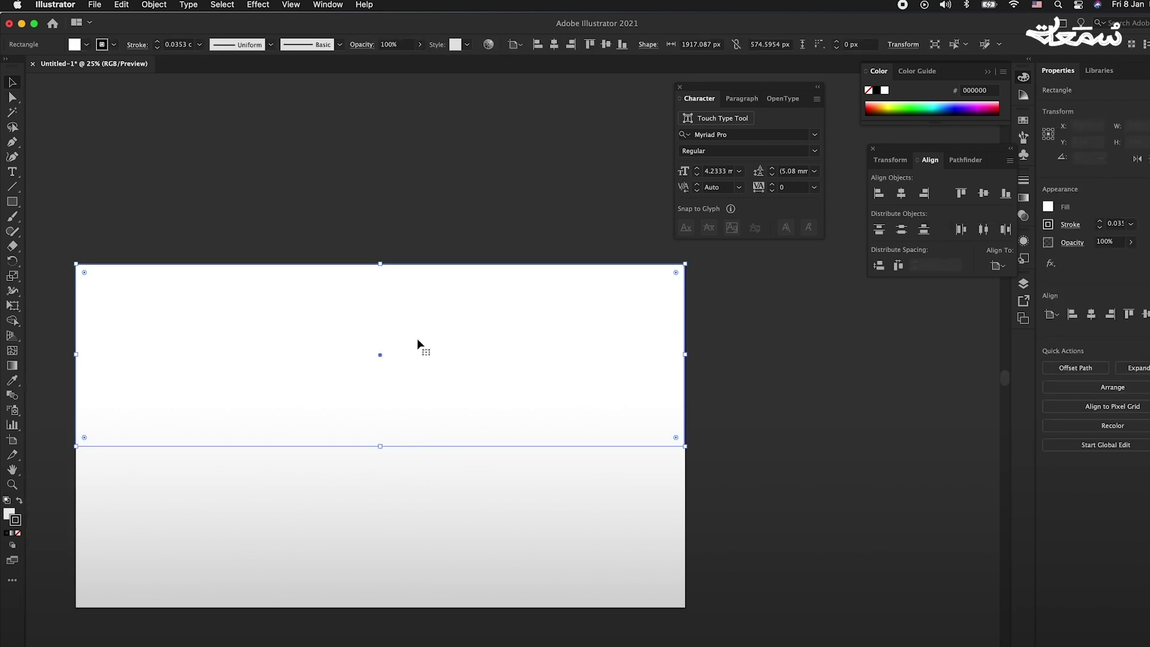
Remove the rectangle's stroke and give it a light peach fill
click(19, 532)
double_click(9, 513)
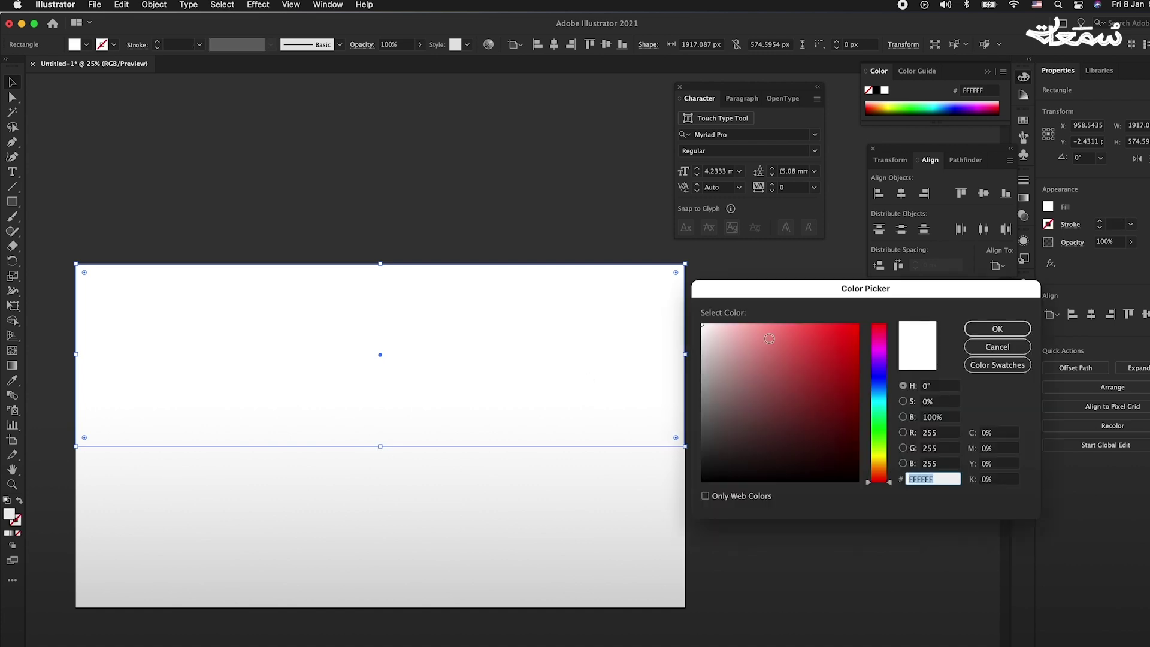
click(878, 457)
click(739, 318)
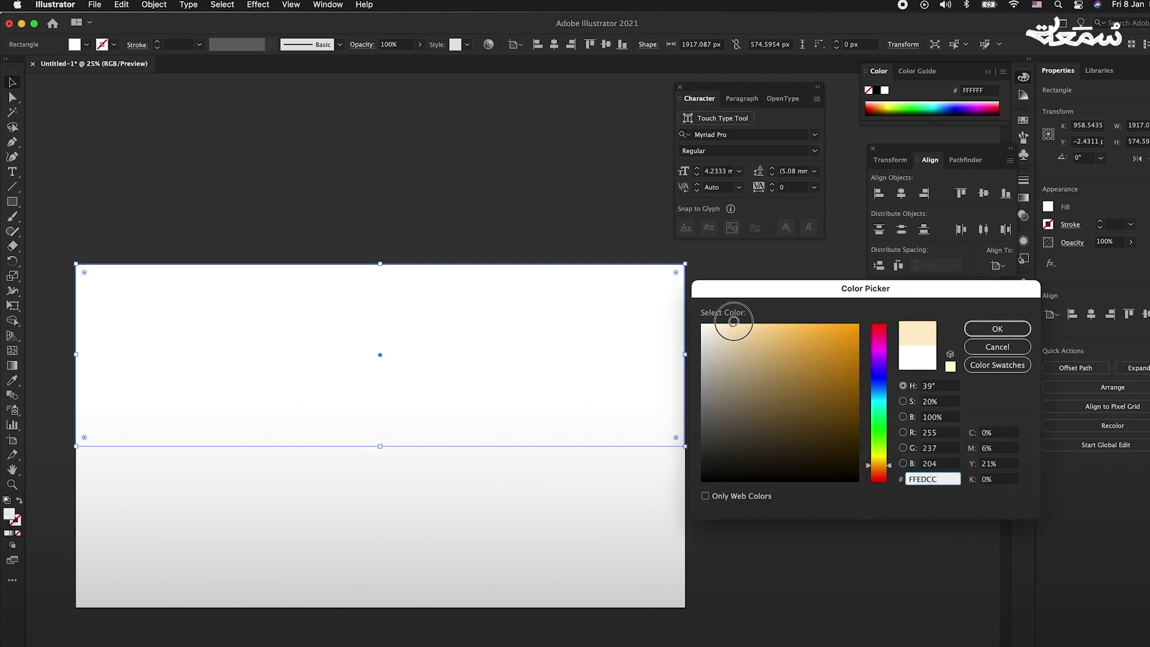
key(Return)
key(super+shift+a)
Lighten the rectangle's fill to a pale cream FFF2DE
click(664, 396)
double_click(12, 513)
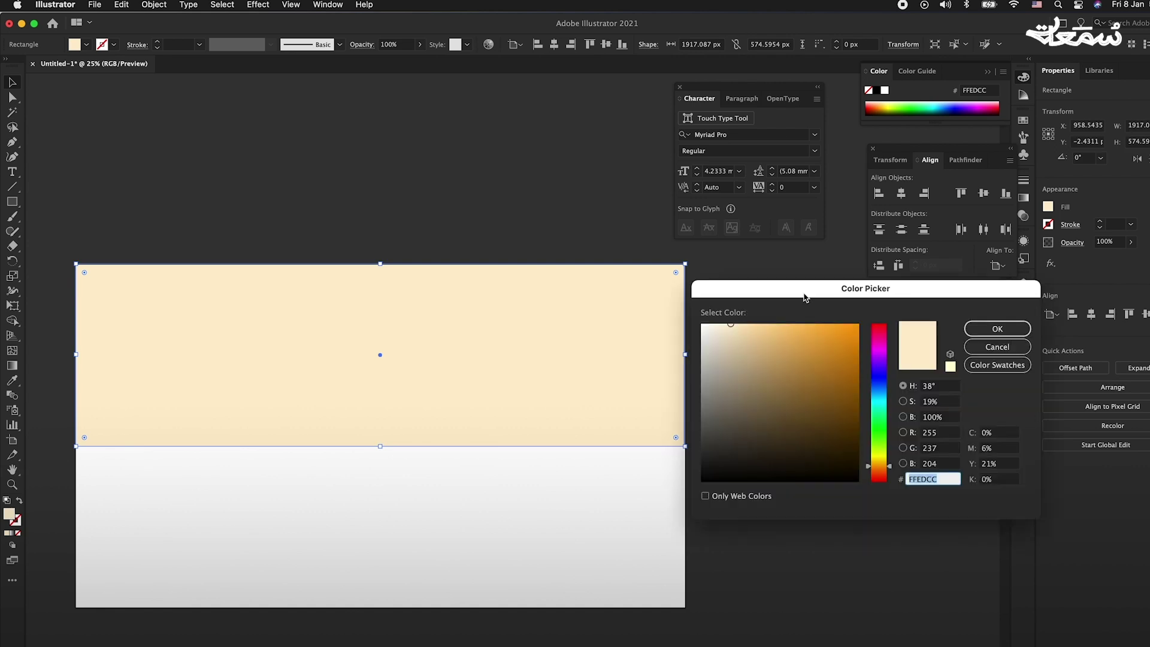
click(722, 324)
key(Return)
key(super+shift+a)
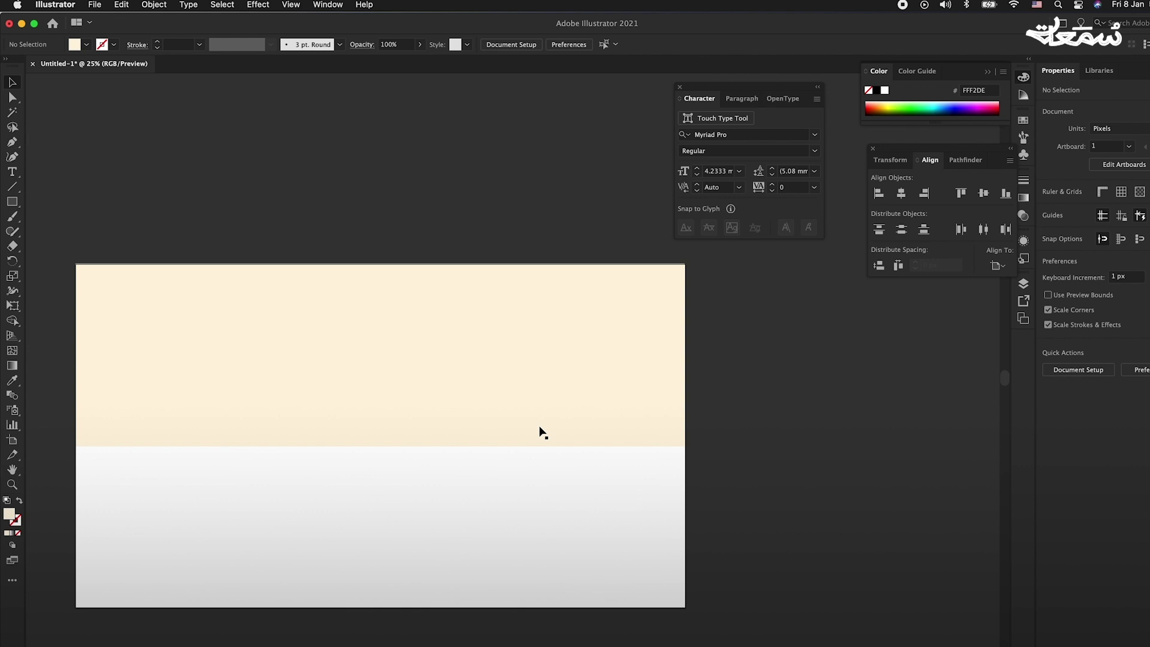
Duplicate the cream rectangle into the lower half, aligned to the artboard bottom and shortened
click(551, 398)
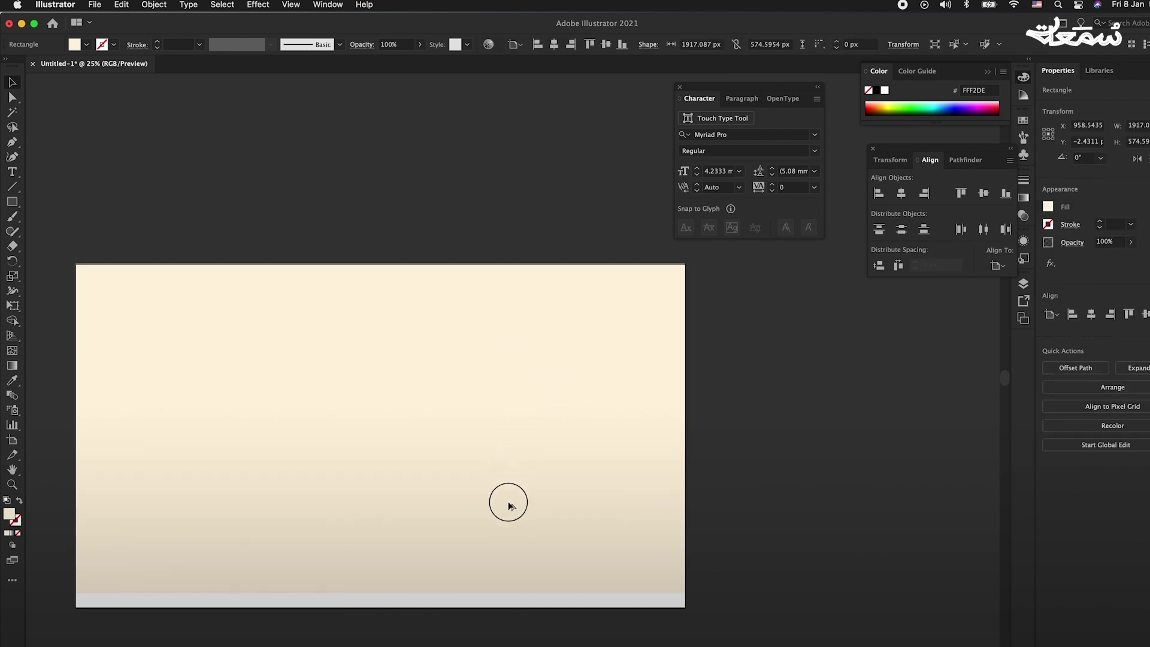
drag(513, 359, 510, 516)
click(1011, 196)
drag(381, 607, 382, 586)
Fill the lower rectangle with a dark teal of 014354
double_click(11, 513)
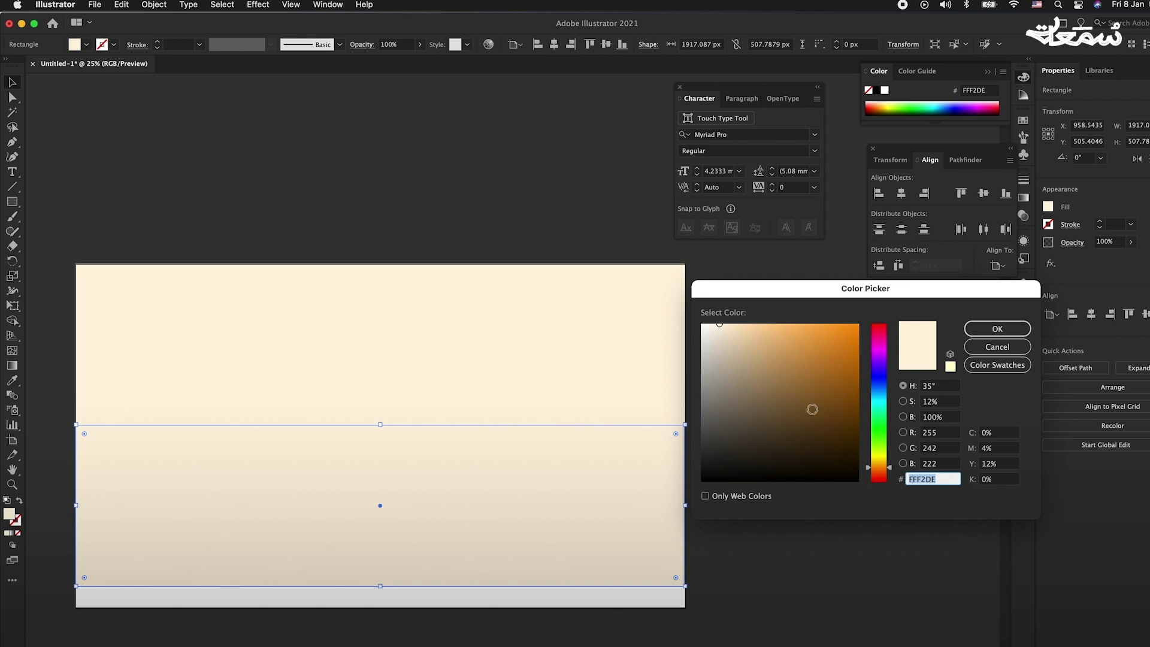
drag(877, 387, 860, 448)
click(997, 328)
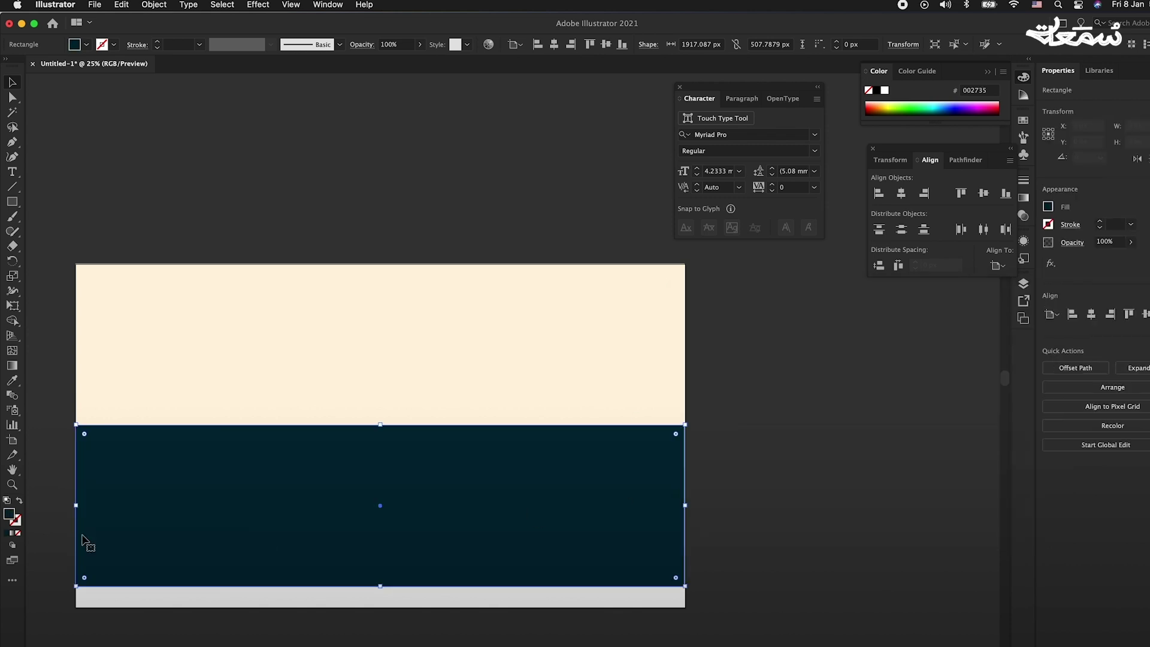
double_click(9, 513)
drag(852, 419, 858, 429)
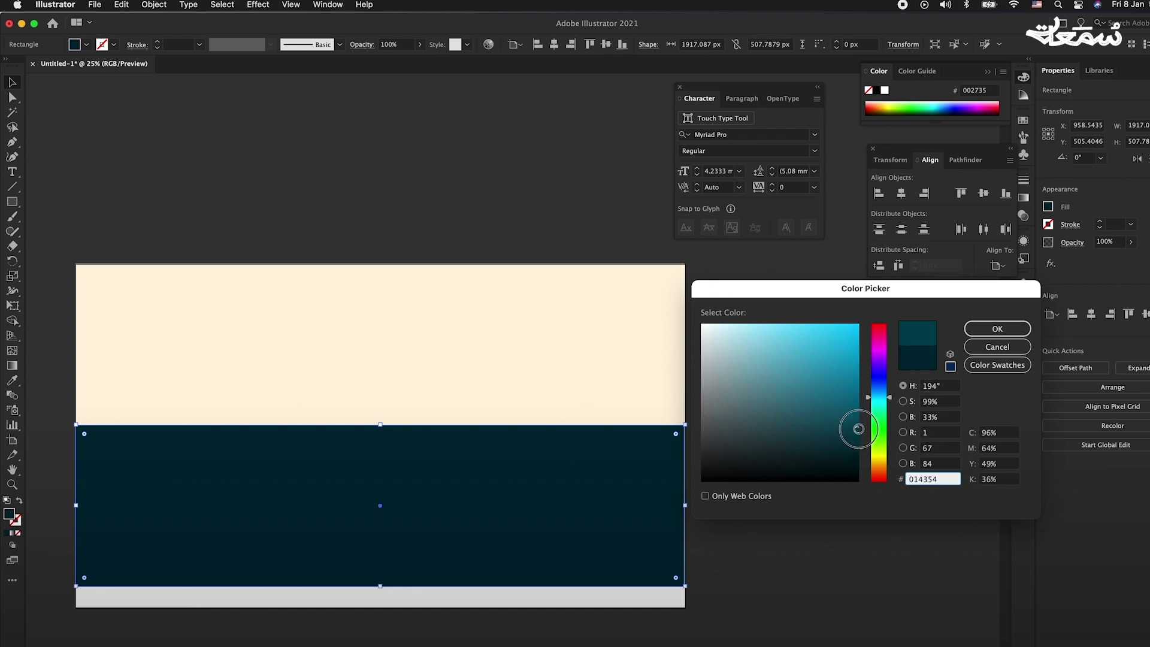
click(997, 328)
click(884, 432)
scroll(639, 457, down, 2)
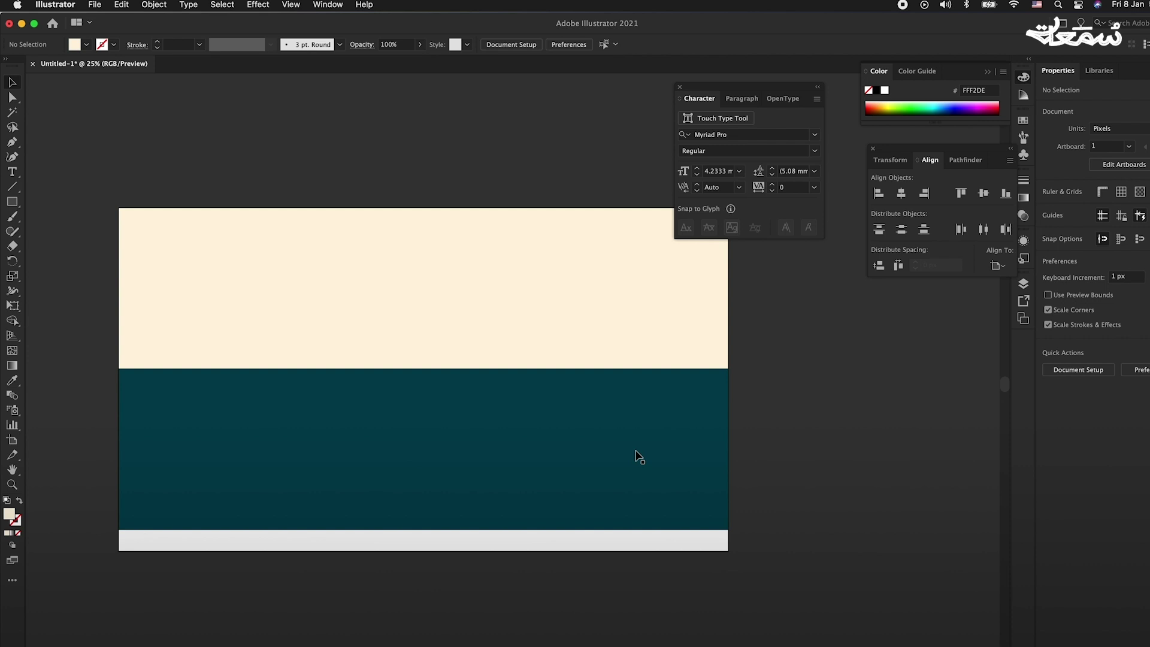
Move the teal rectangle down and change its stacking order in the Layers panel
click(579, 429)
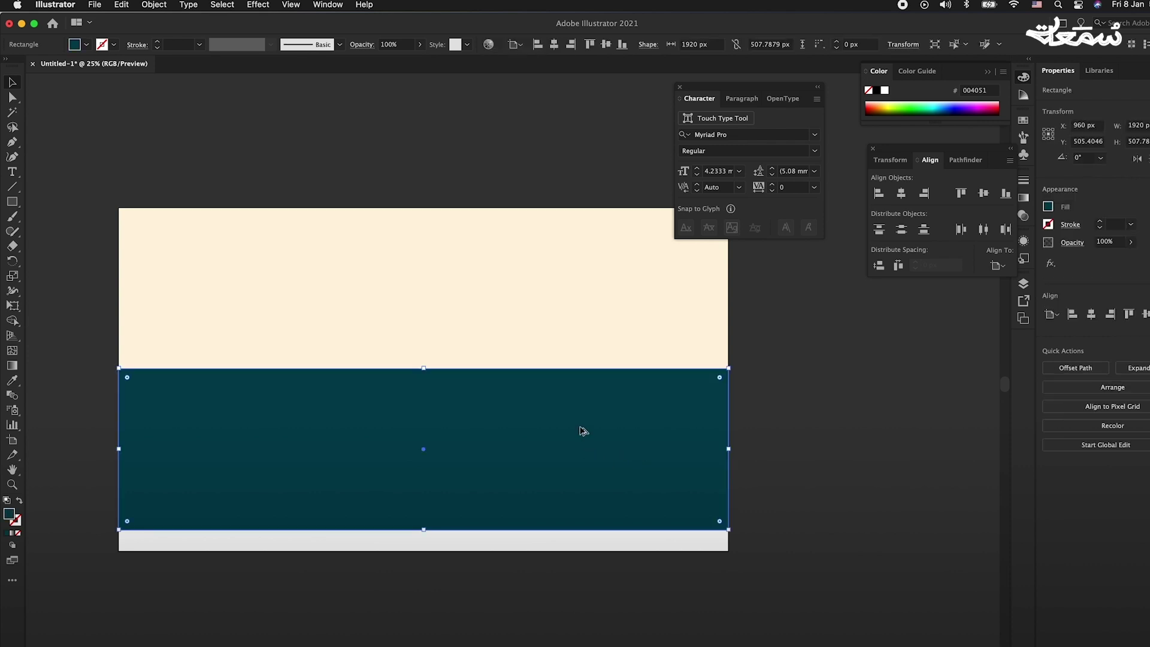
drag(580, 429, 576, 451)
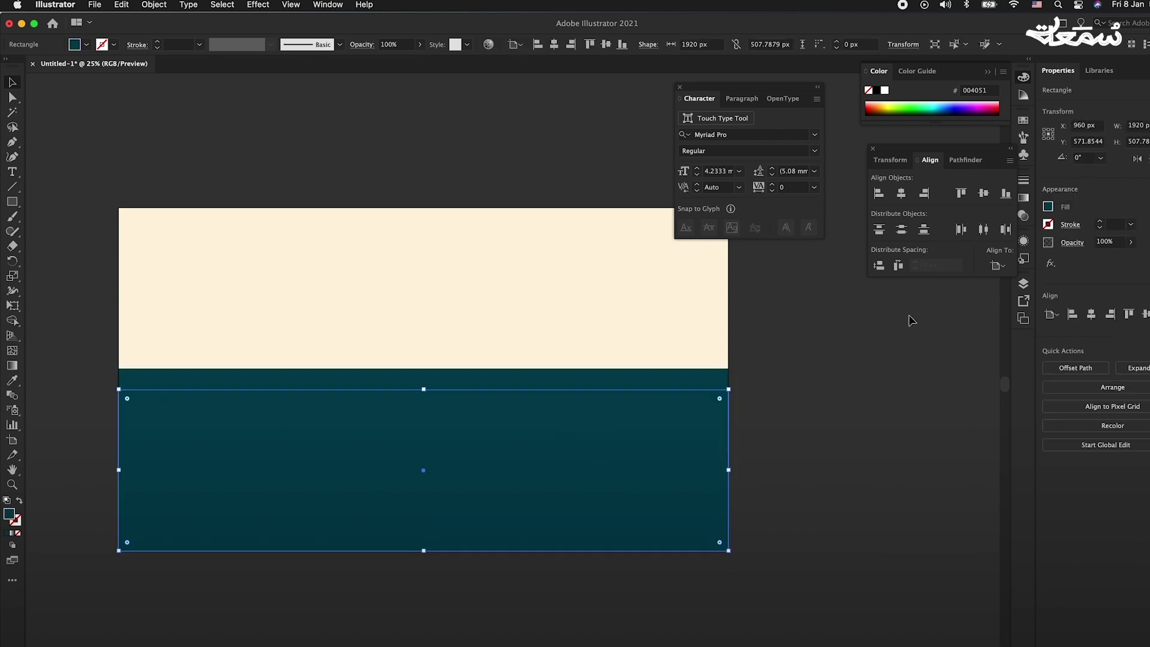
click(1023, 284)
click(899, 297)
drag(944, 310, 945, 328)
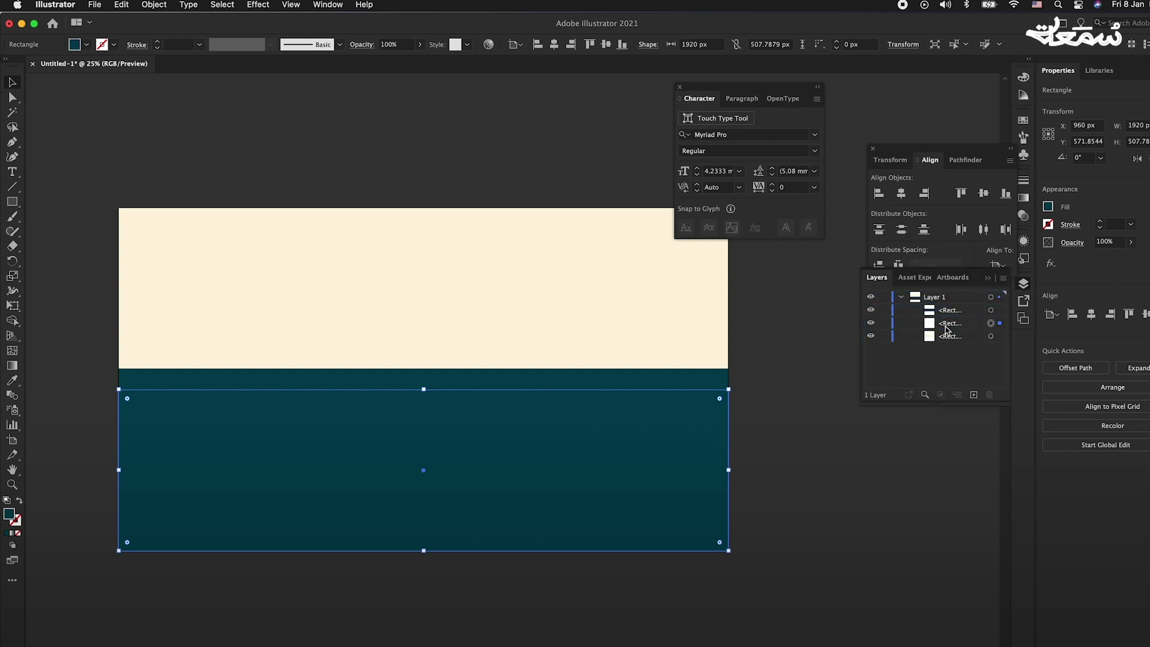
Recolour the rectangle a darker teal and shrink it into a thin bottom strip
double_click(10, 514)
click(857, 450)
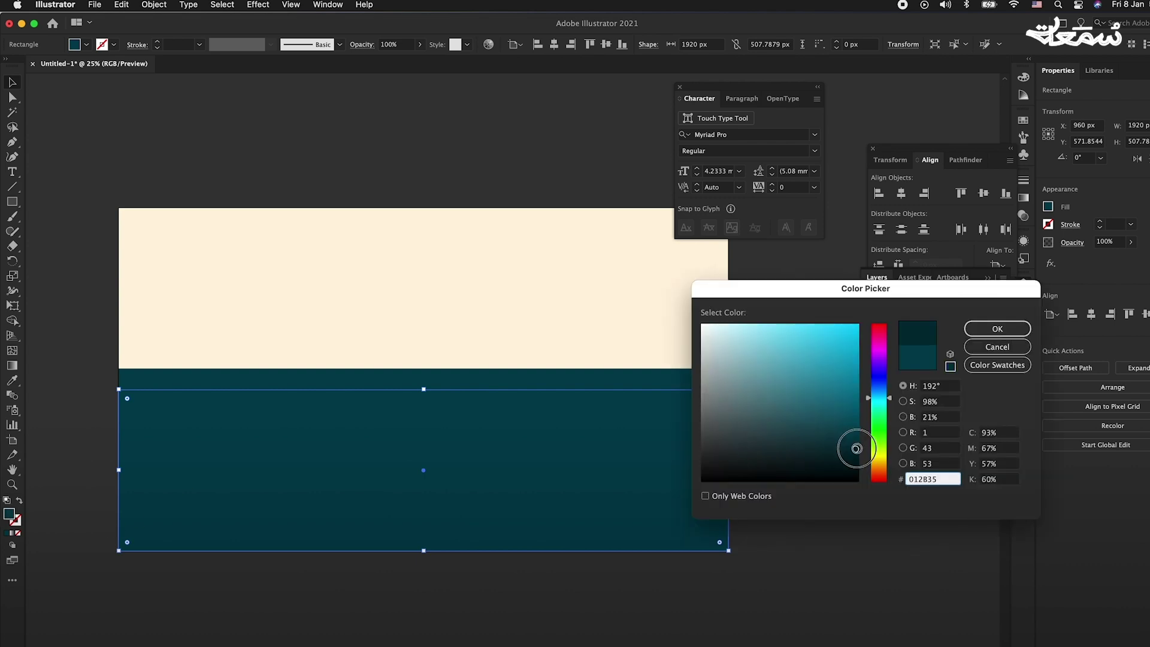
click(996, 340)
click(785, 452)
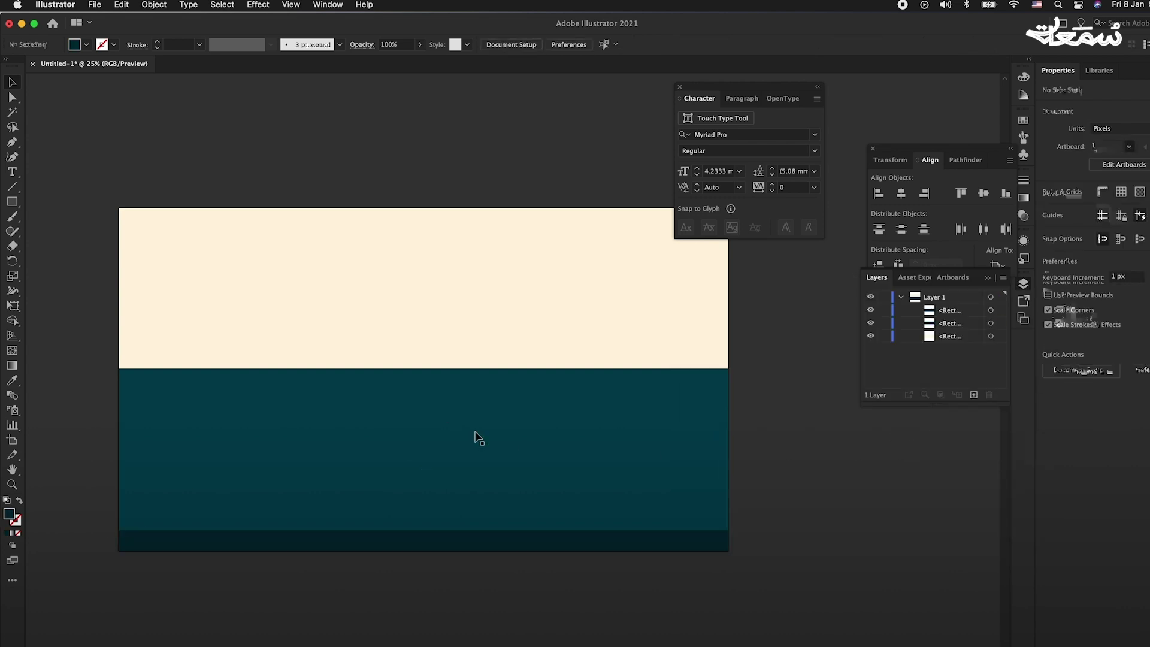
click(527, 545)
drag(423, 390, 425, 530)
click(823, 499)
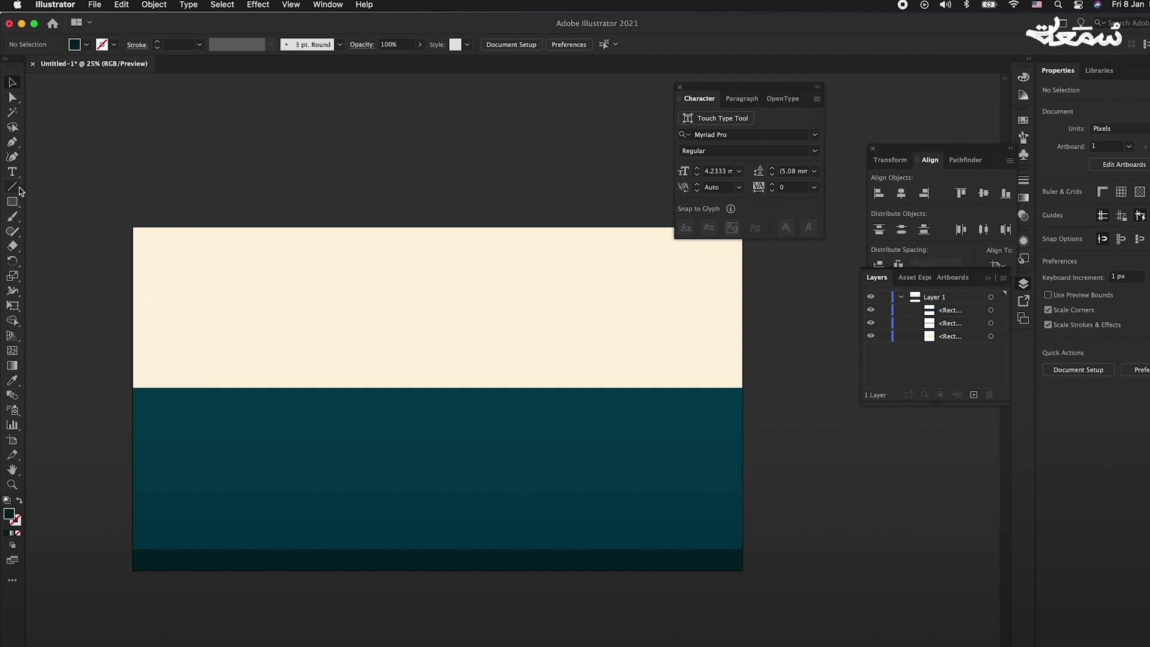
Draw a polar grid above the table edge
click(12, 187)
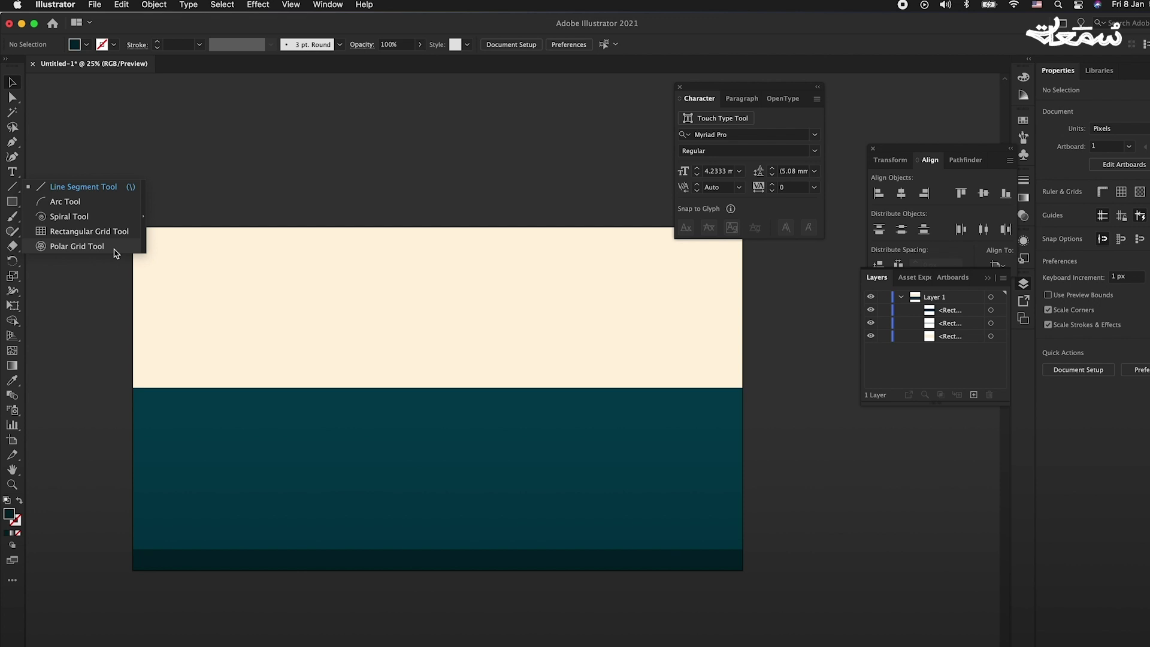
click(113, 249)
drag(285, 163, 396, 403)
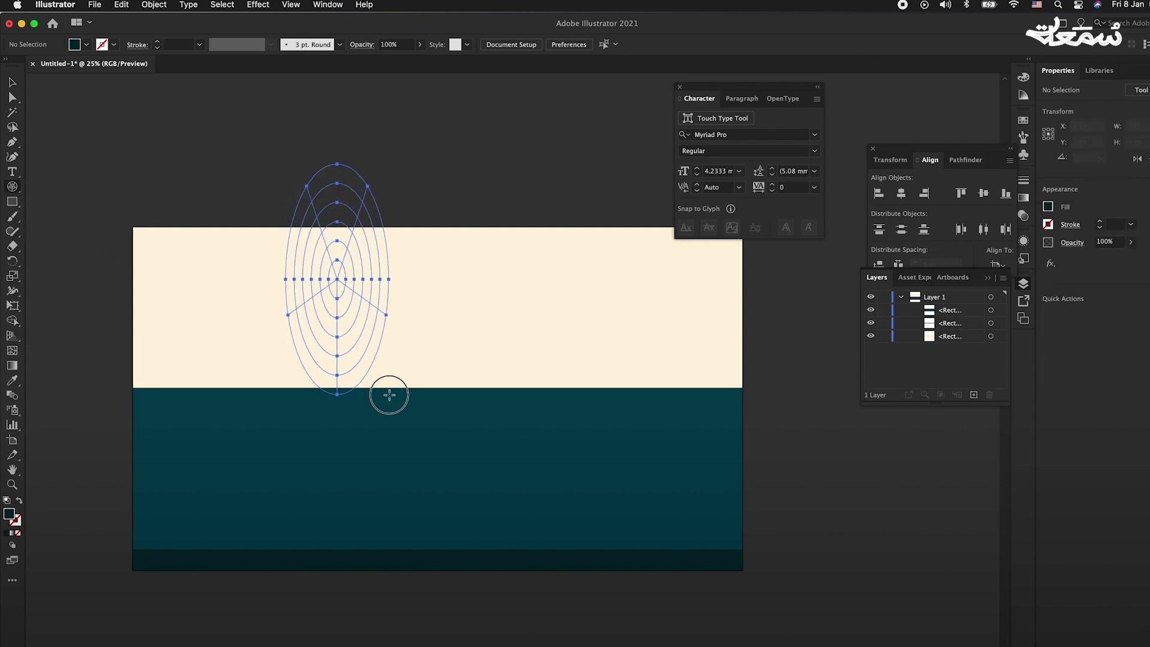
scroll(412, 386, up, 1)
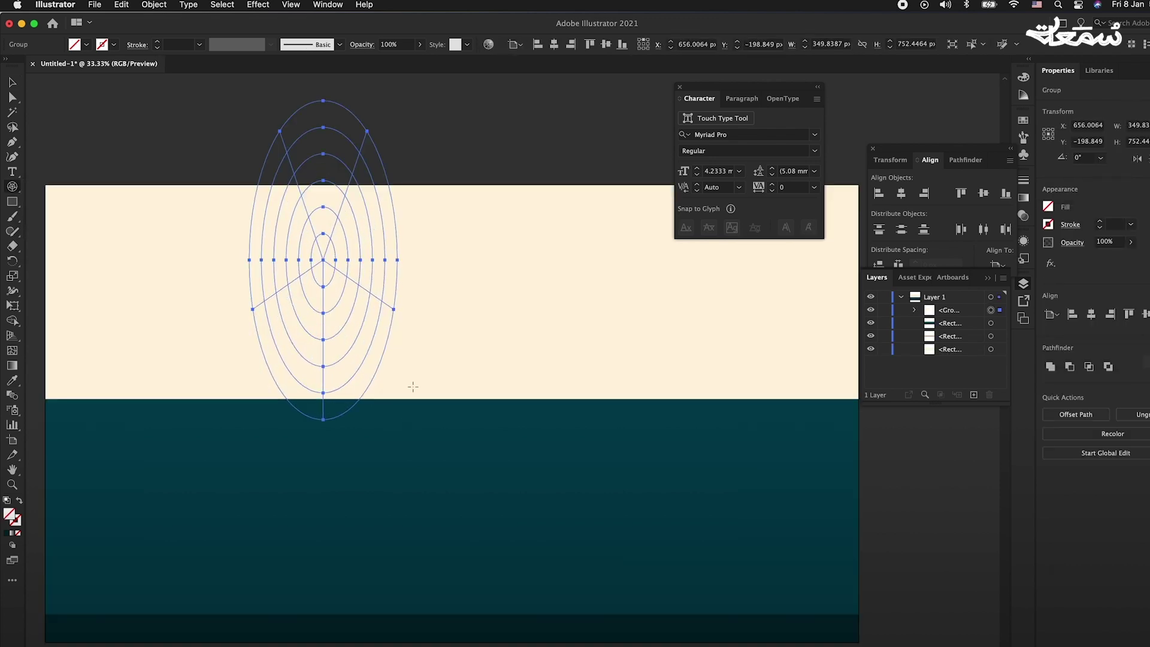
Delete all the polar grid's radial lines, leaving only concentric ellipses
key(a)
click(393, 309)
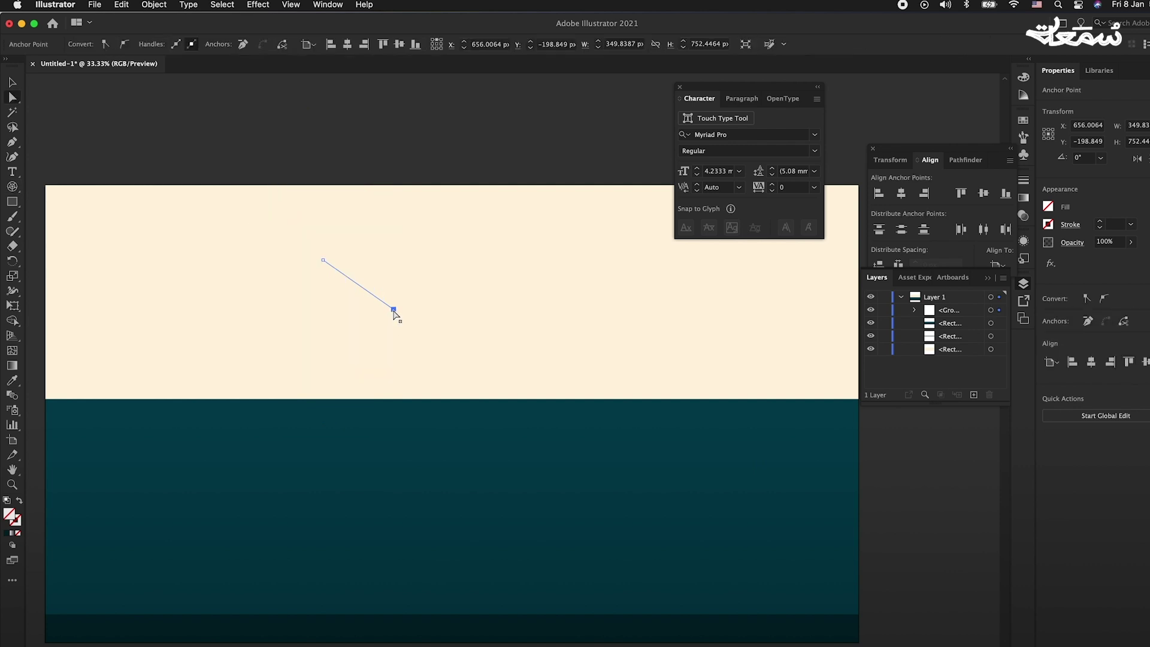
key(Delete)
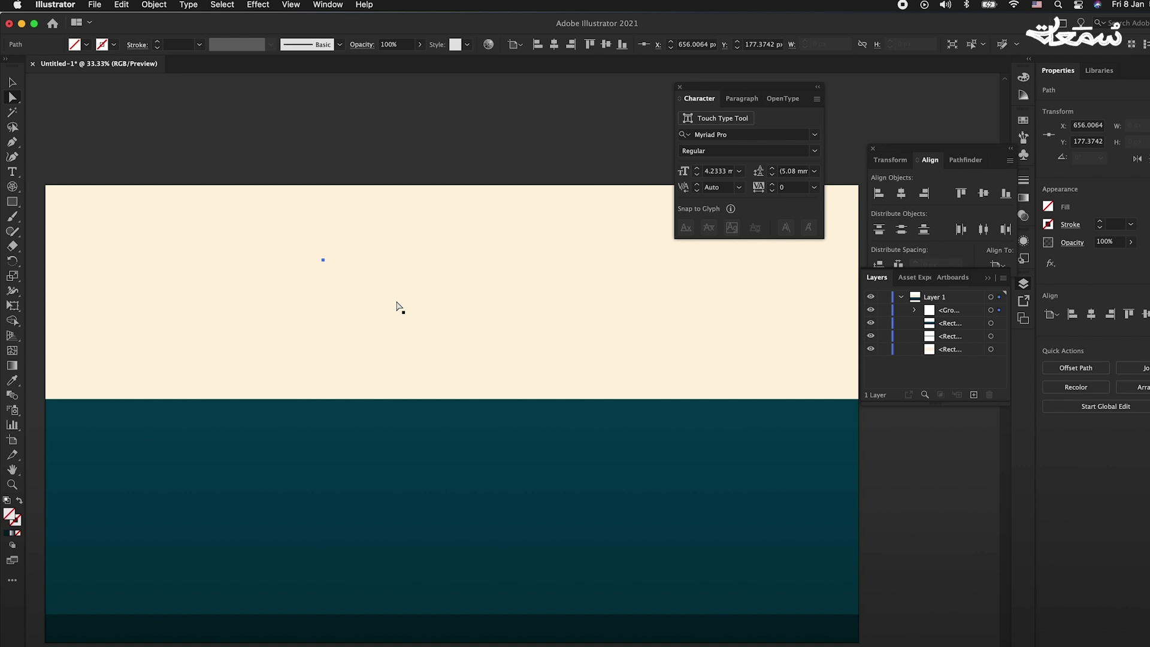
key(ctrl+y)
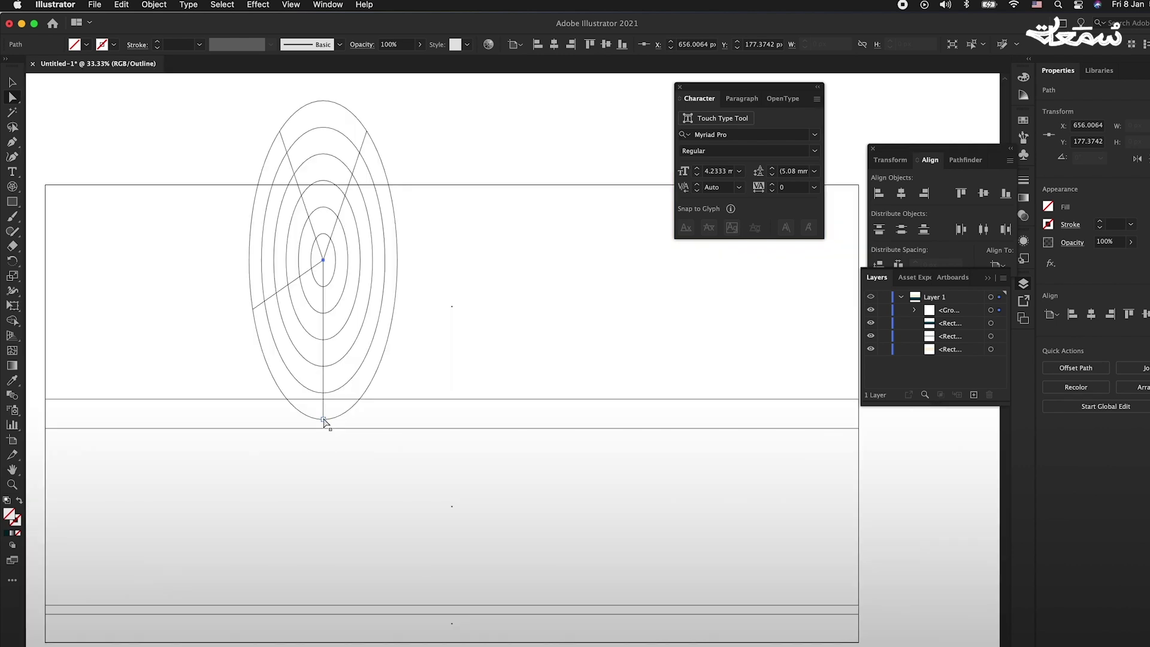
drag(252, 309, 323, 260)
click(367, 132)
key(Delete)
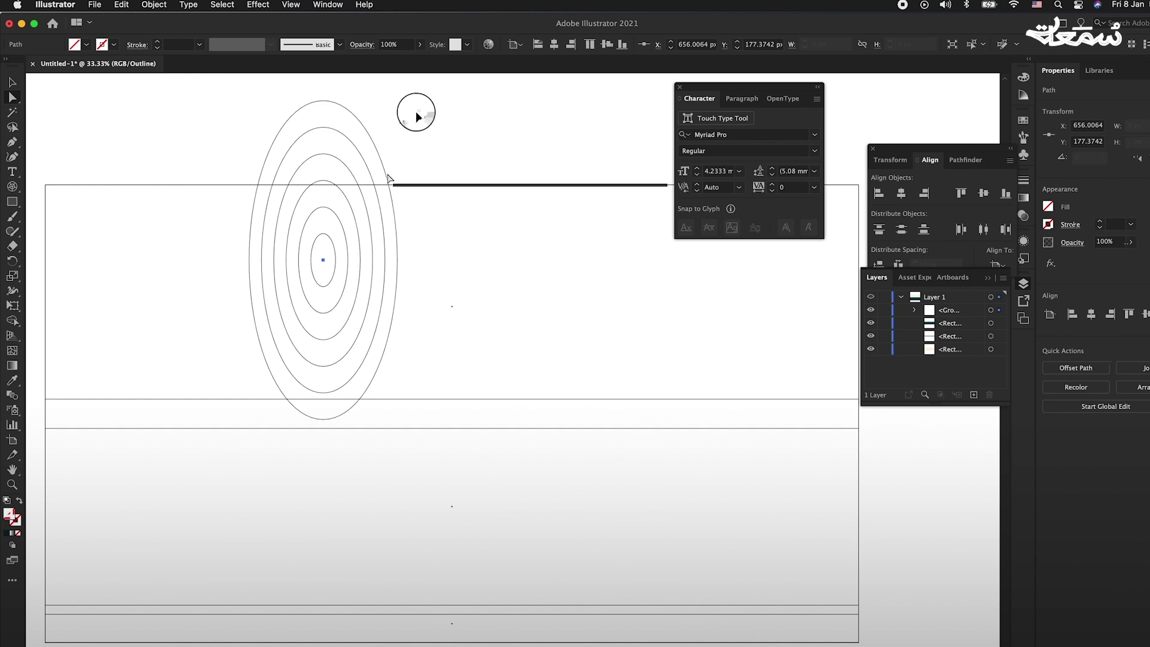
Eyedropper the table's teal onto the ellipse group and swap its fill and stroke
drag(418, 117, 264, 142)
key(v)
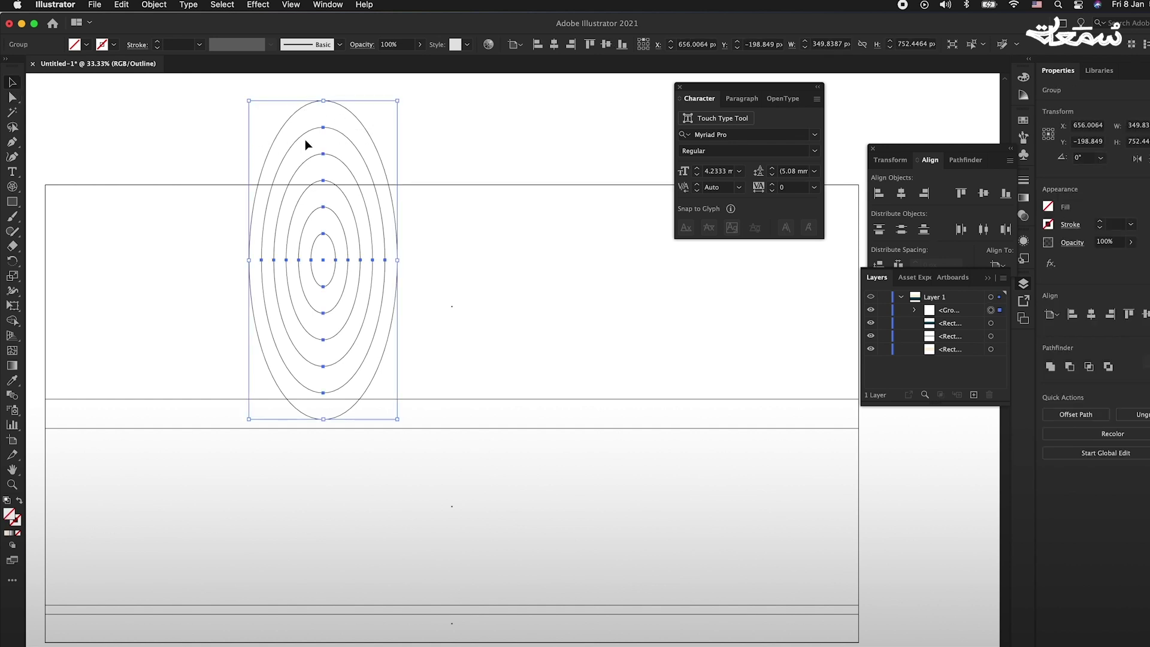
key(super+y)
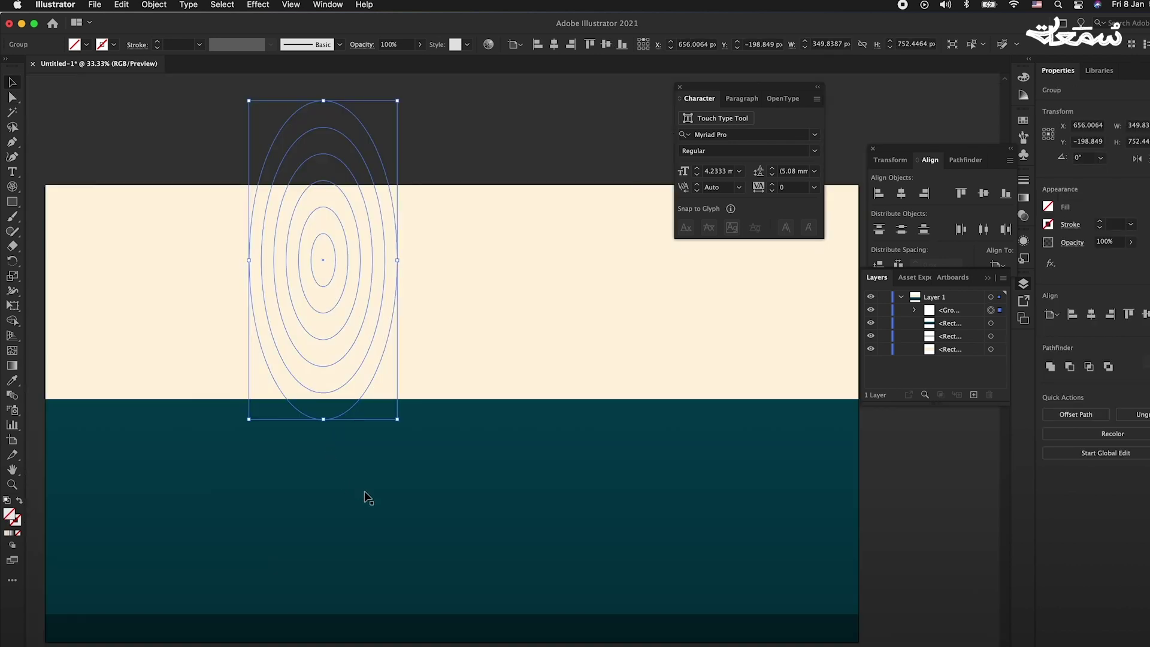
key(i)
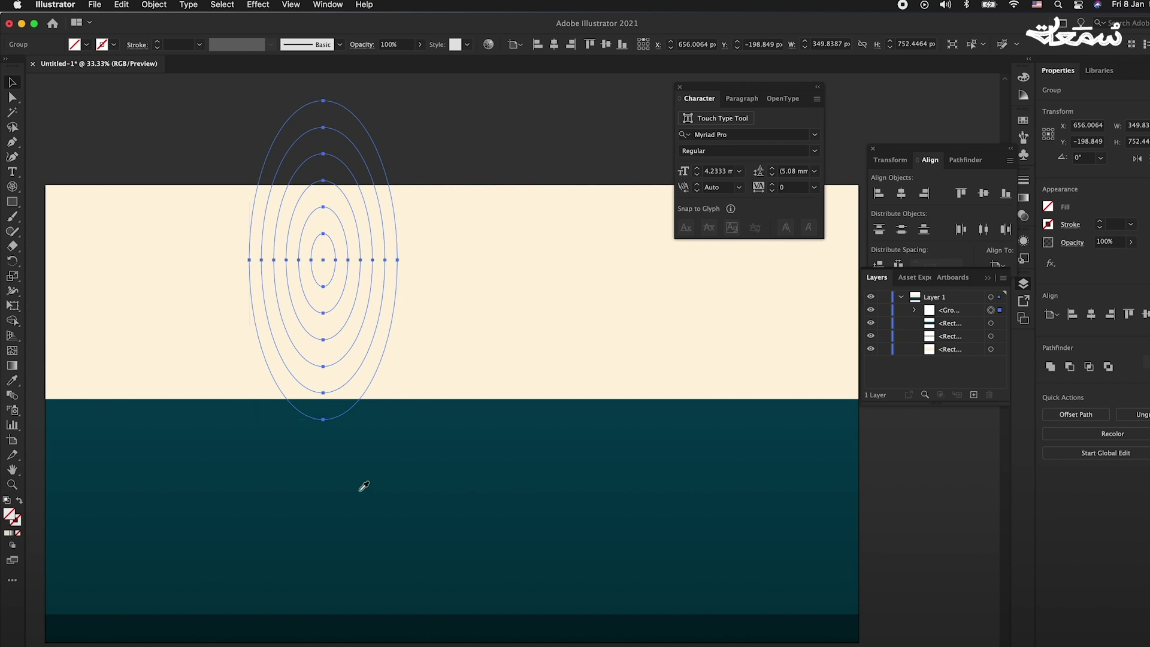
click(360, 490)
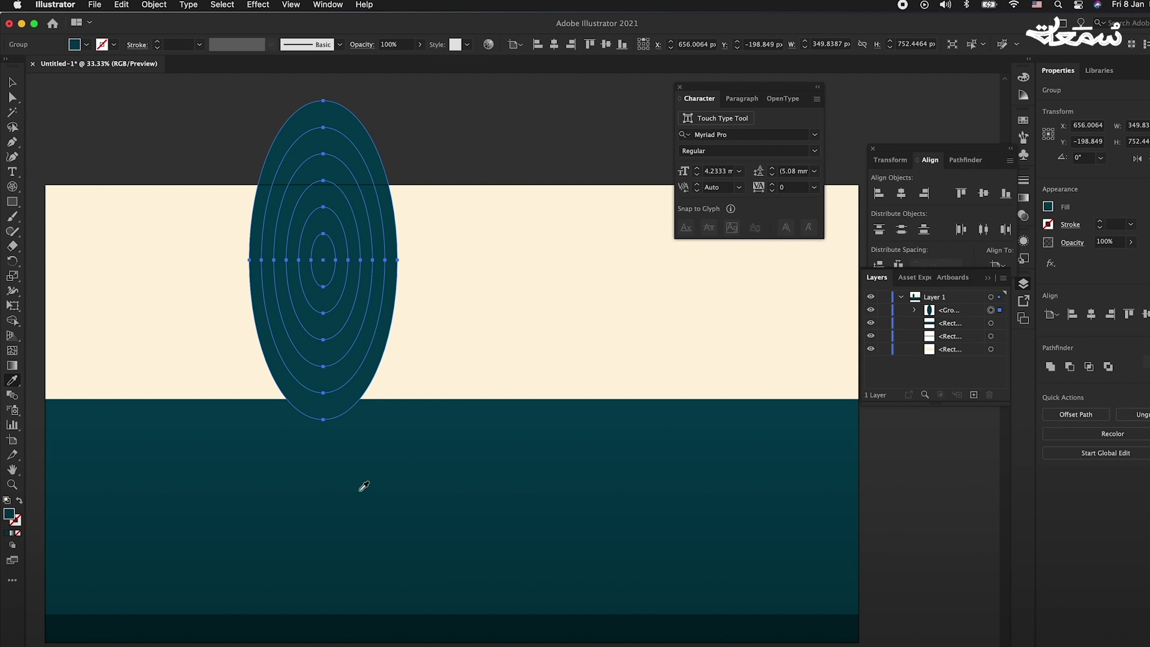
key(shift+x)
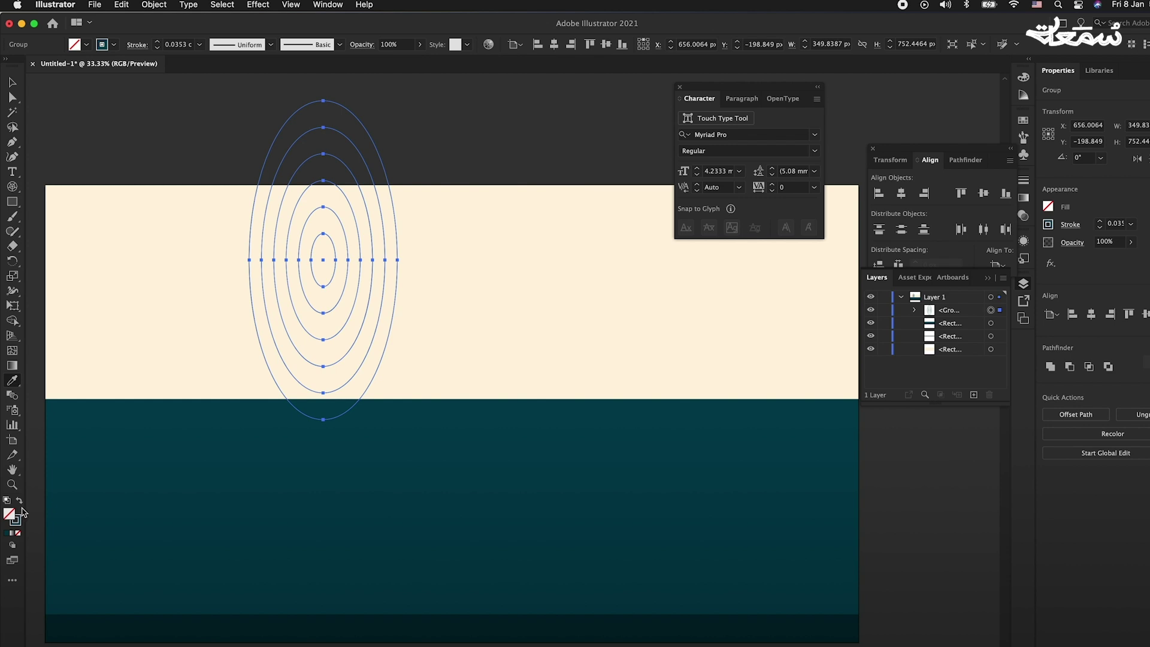
click(20, 501)
Make the ellipses teal 00657C outlines with no fill
click(19, 503)
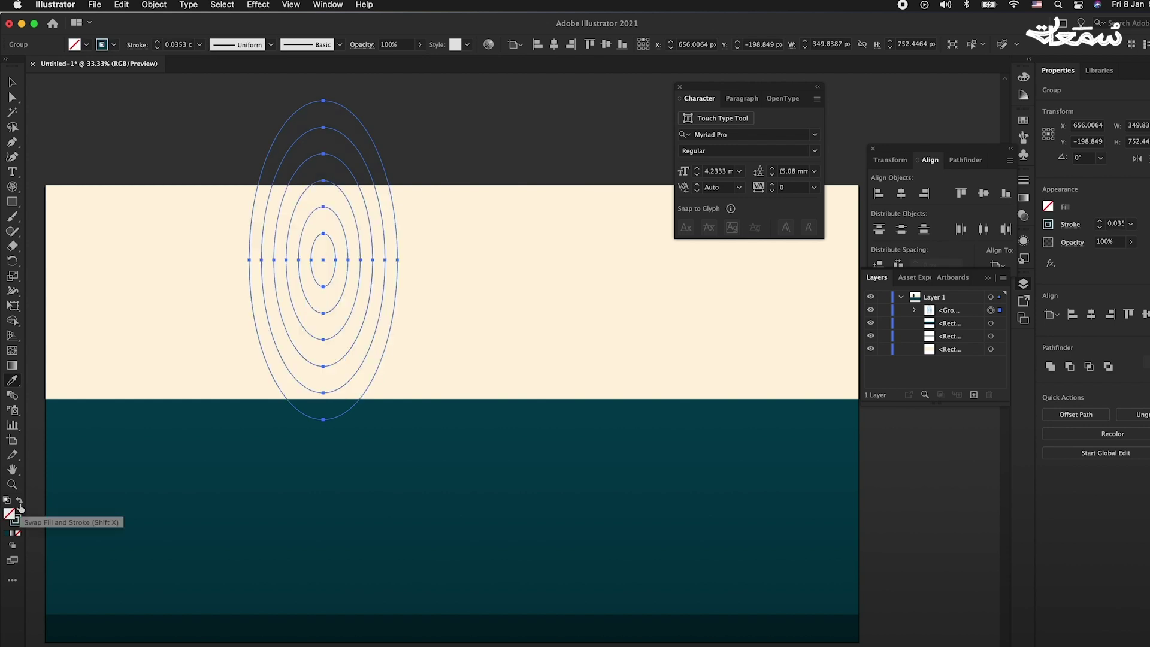
key(v)
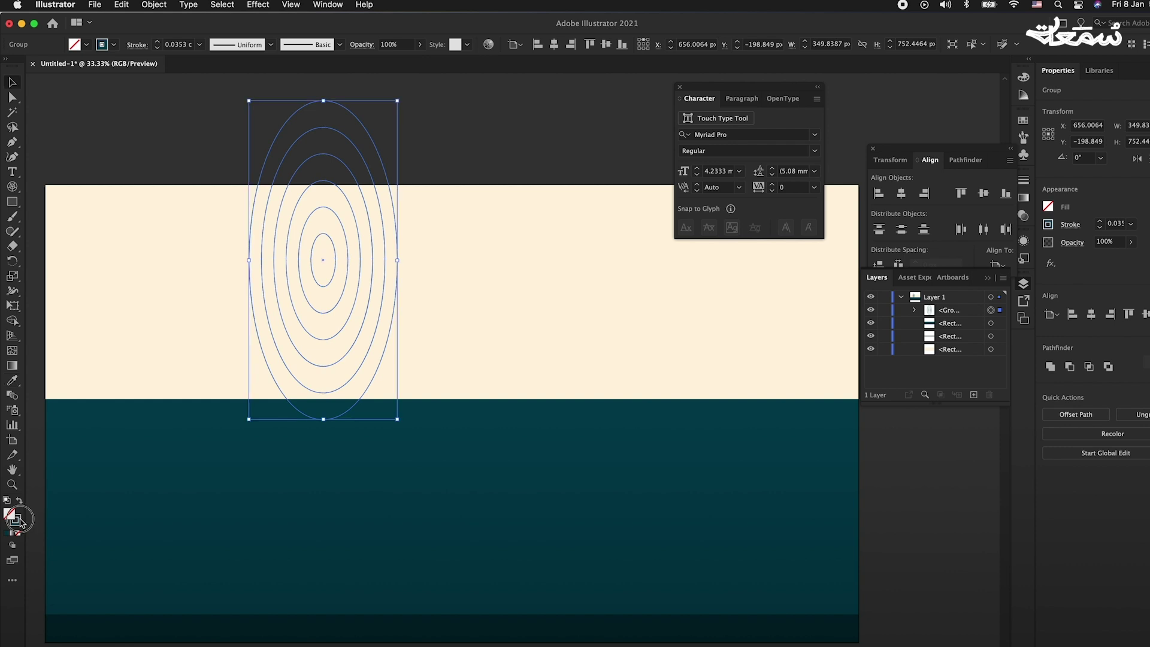
double_click(15, 519)
drag(845, 410, 861, 404)
click(997, 329)
Raise and stretch the ellipse group, shrink one copy smaller, and view in Outline mode
key(ctrl+minus)
drag(340, 298, 346, 169)
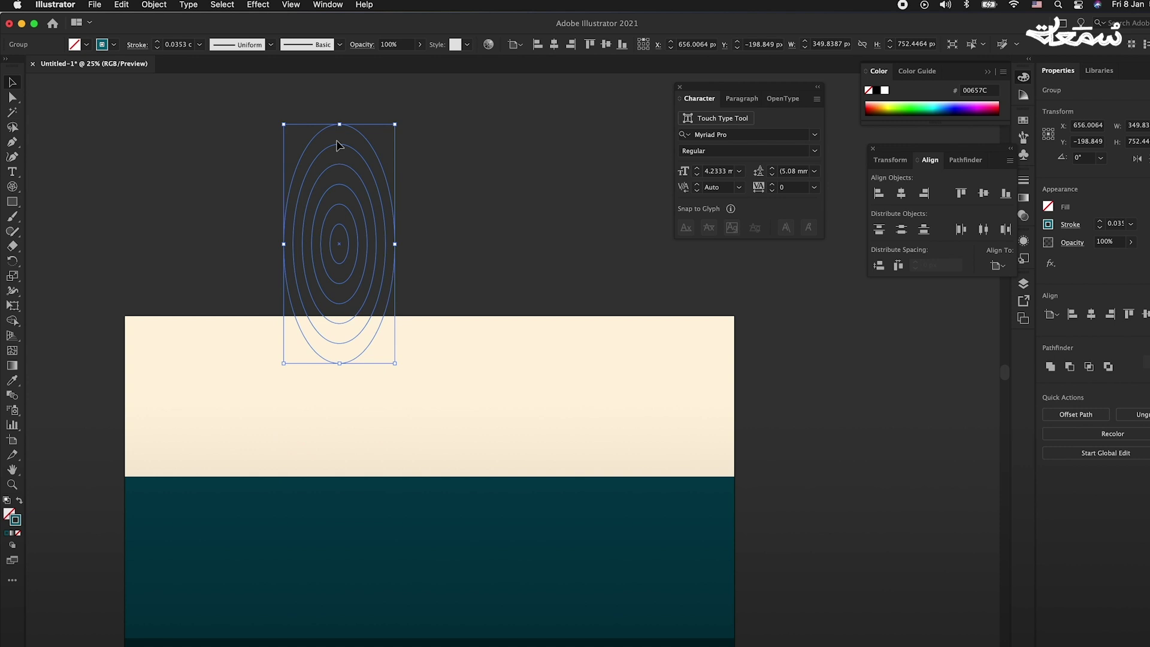
drag(342, 101, 341, 94)
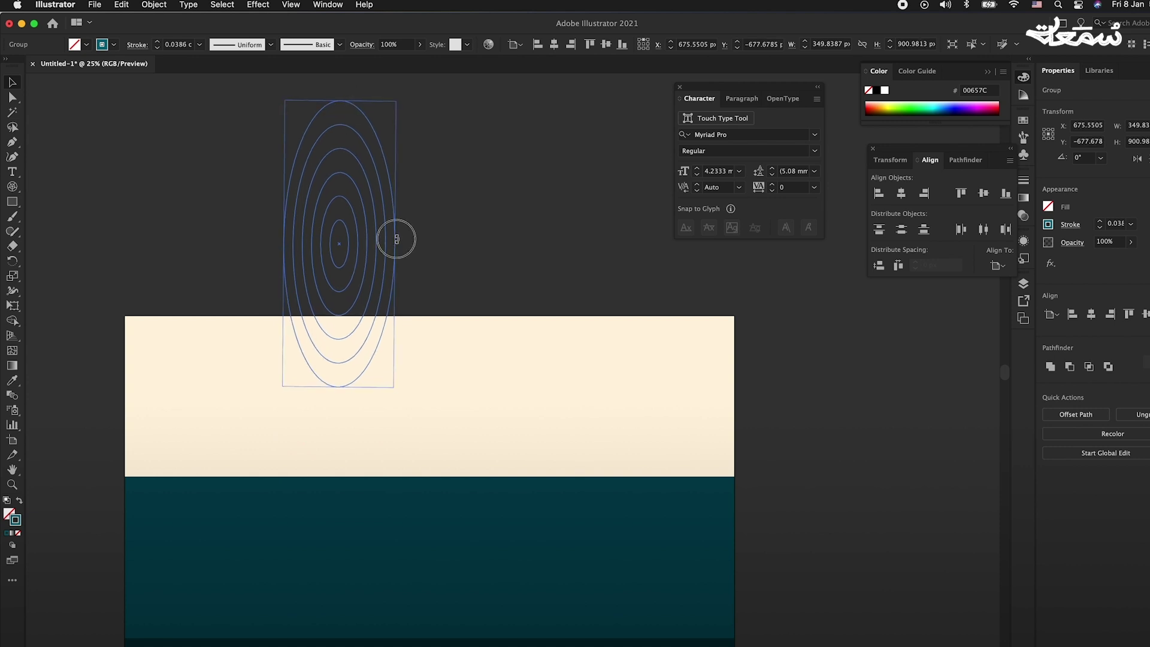
drag(394, 244, 371, 243)
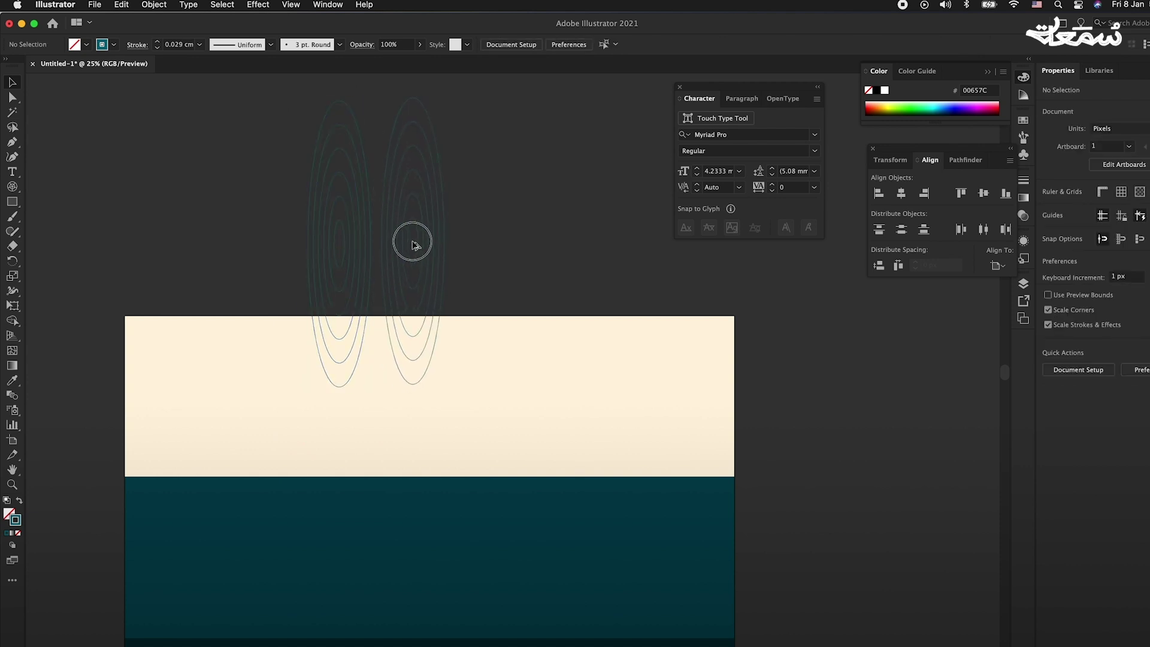
drag(488, 296, 473, 258)
click(496, 264)
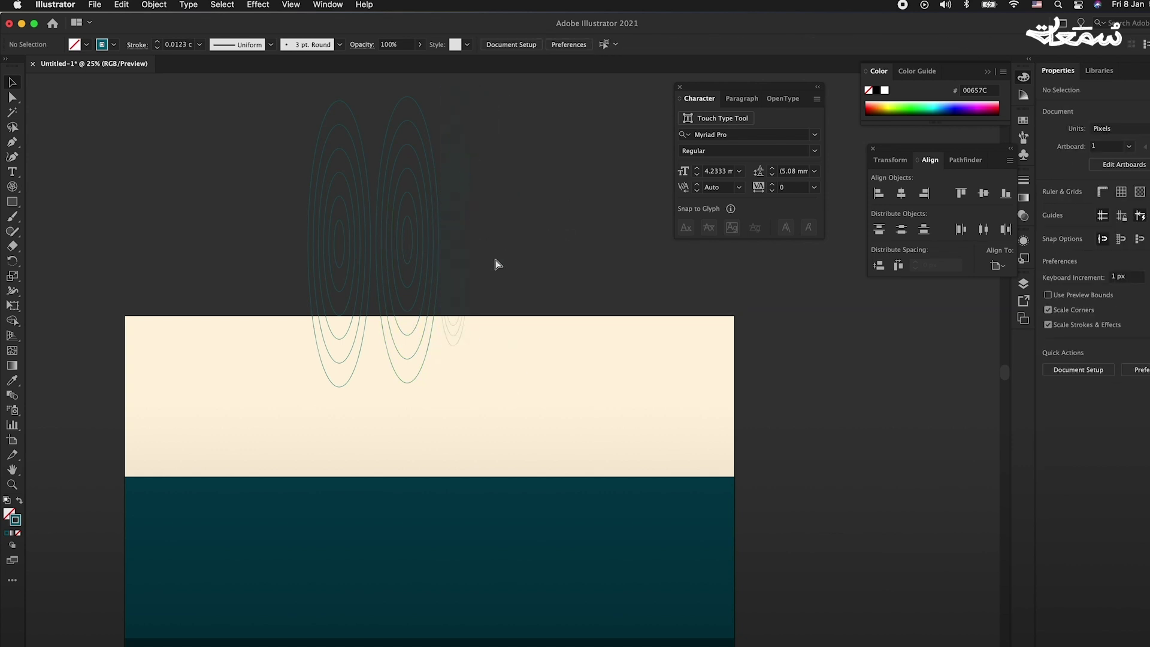
key(super+y)
click(447, 280)
key(super+equal)
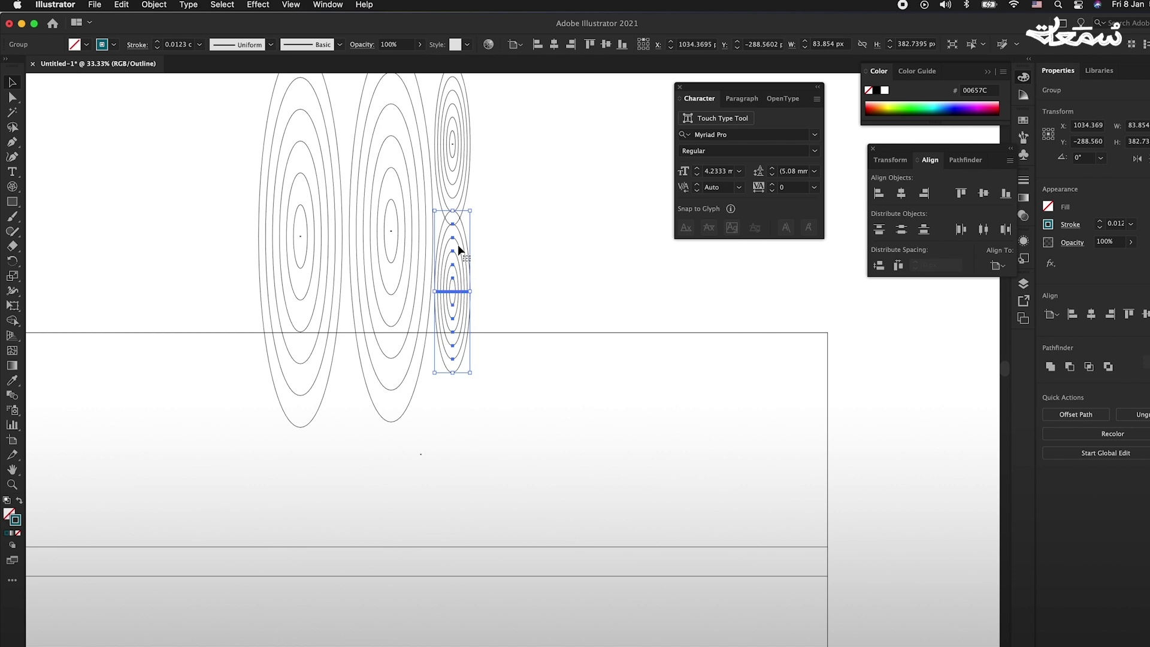
Reshape the small ellipse group by pulling an ellipse's bottom point up
drag(458, 248, 461, 263)
click(431, 395)
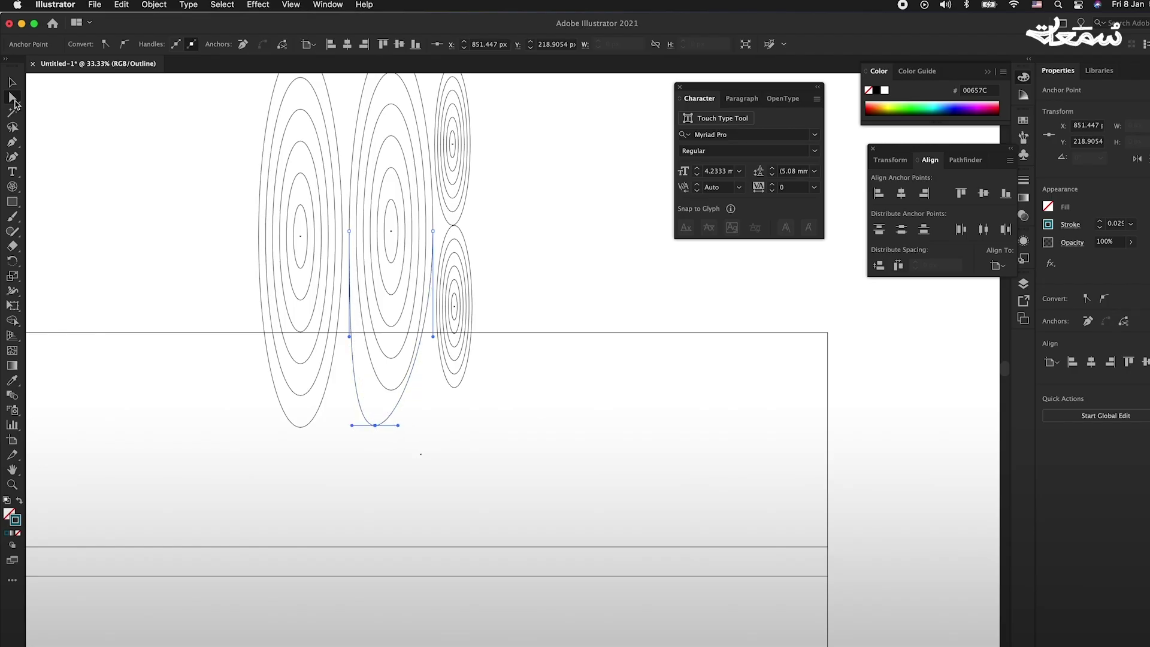
drag(375, 425, 390, 358)
click(300, 418)
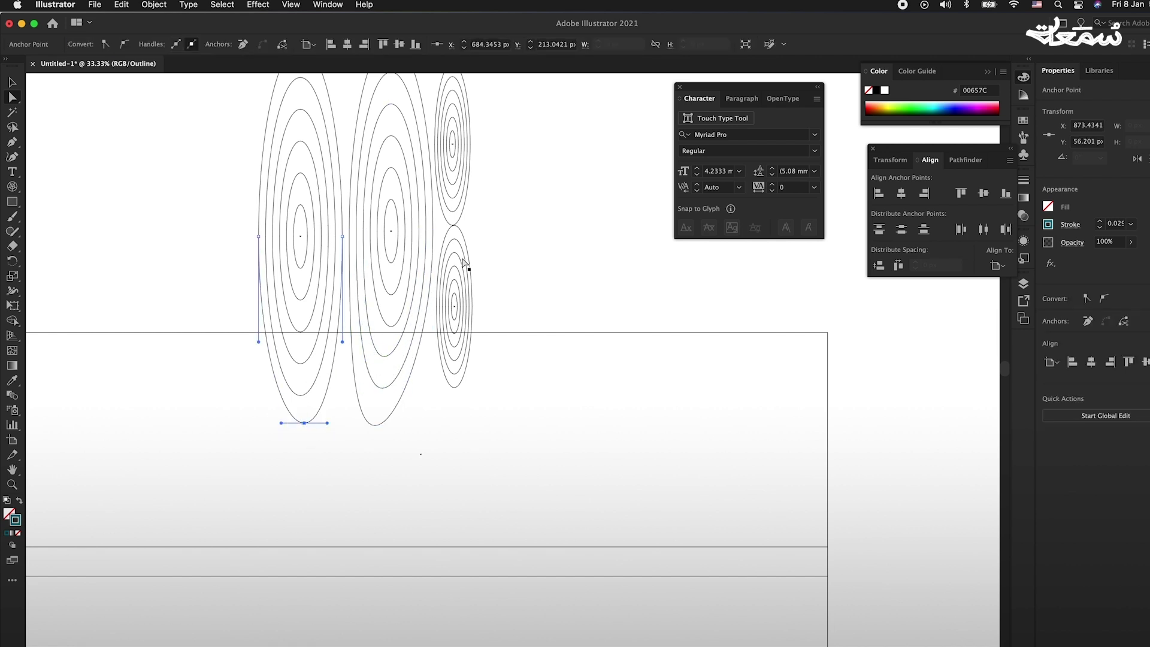
key(v)
Duplicate the middle ellipse group to the right and squash it vertically
click(400, 194)
drag(400, 194, 534, 204)
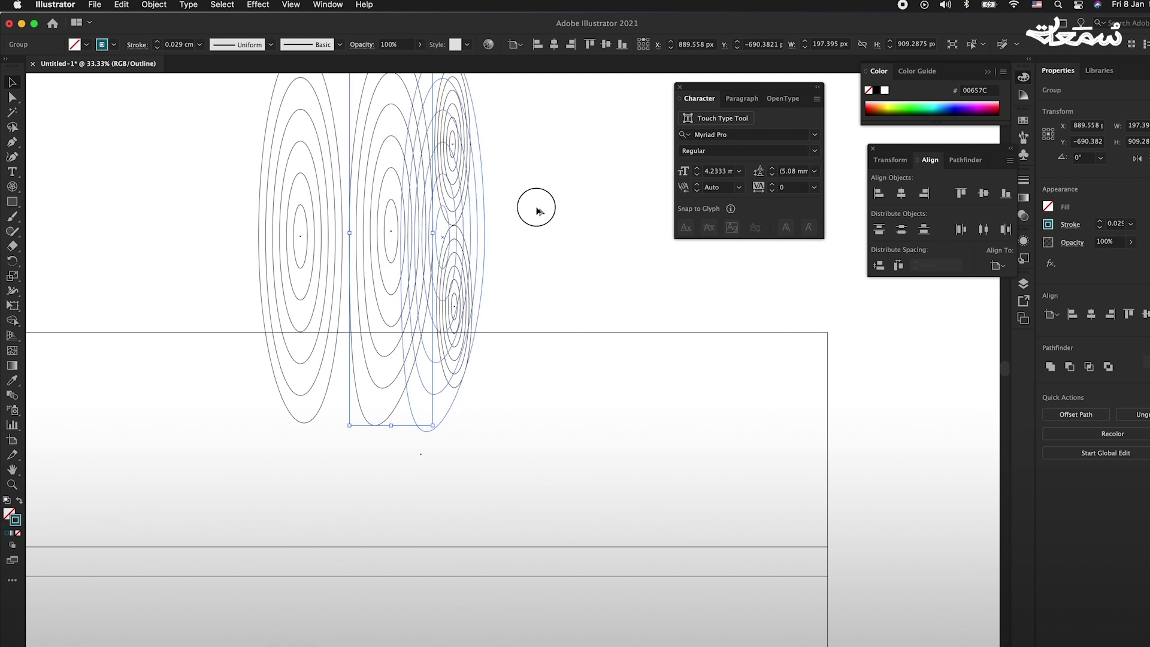
scroll(534, 204, up, 2)
mouse_move(503, 479)
mouse_down()
mouse_move(508, 273)
mouse_move(481, 412)
mouse_up()
Pull the copied group's inner ring bottoms down into a stretched teardrop
key(a)
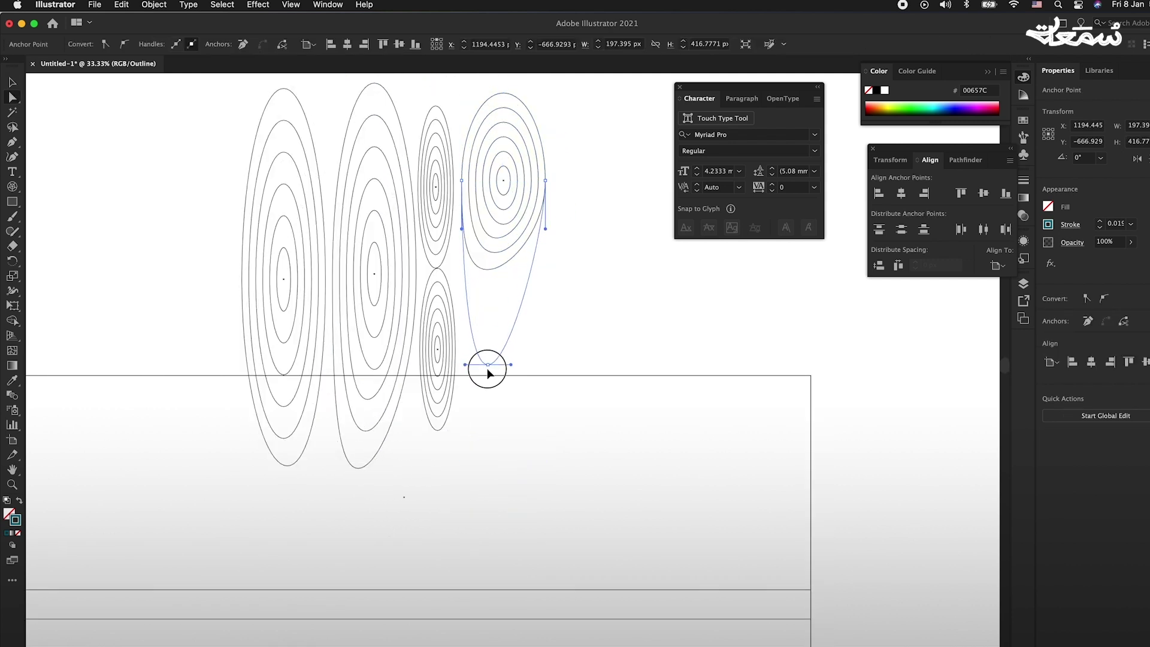
drag(503, 252, 486, 359)
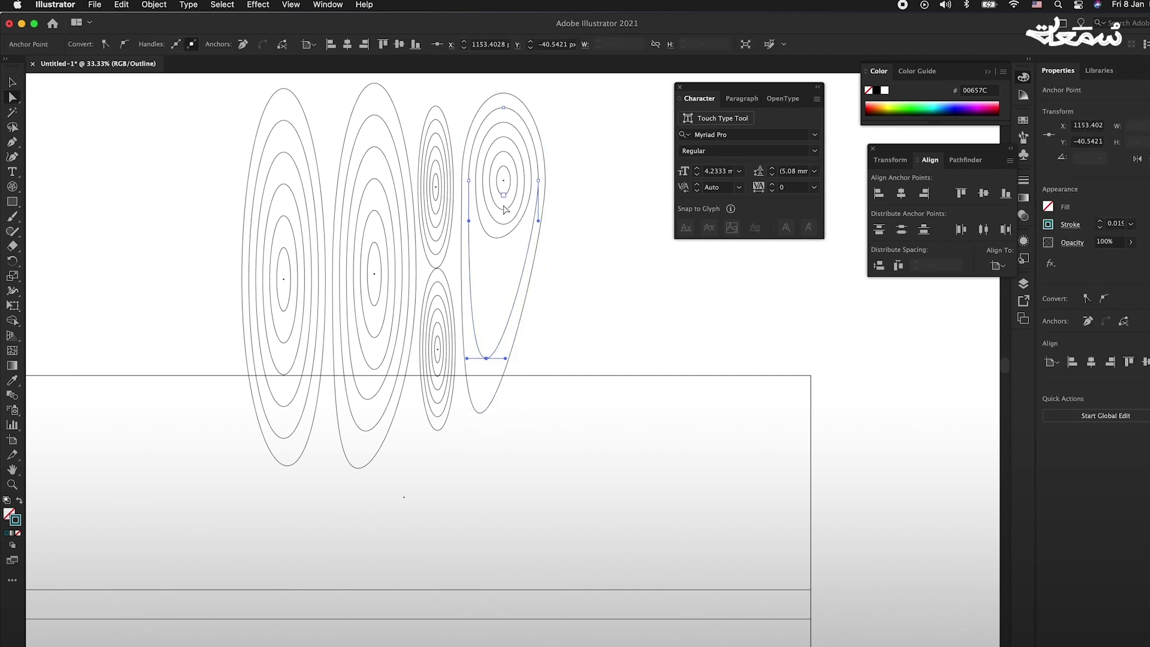
drag(496, 240, 491, 302)
click(554, 259)
Return to colour preview, zoom out, and marquee-select all the contour rings
drag(293, 195, 336, 231)
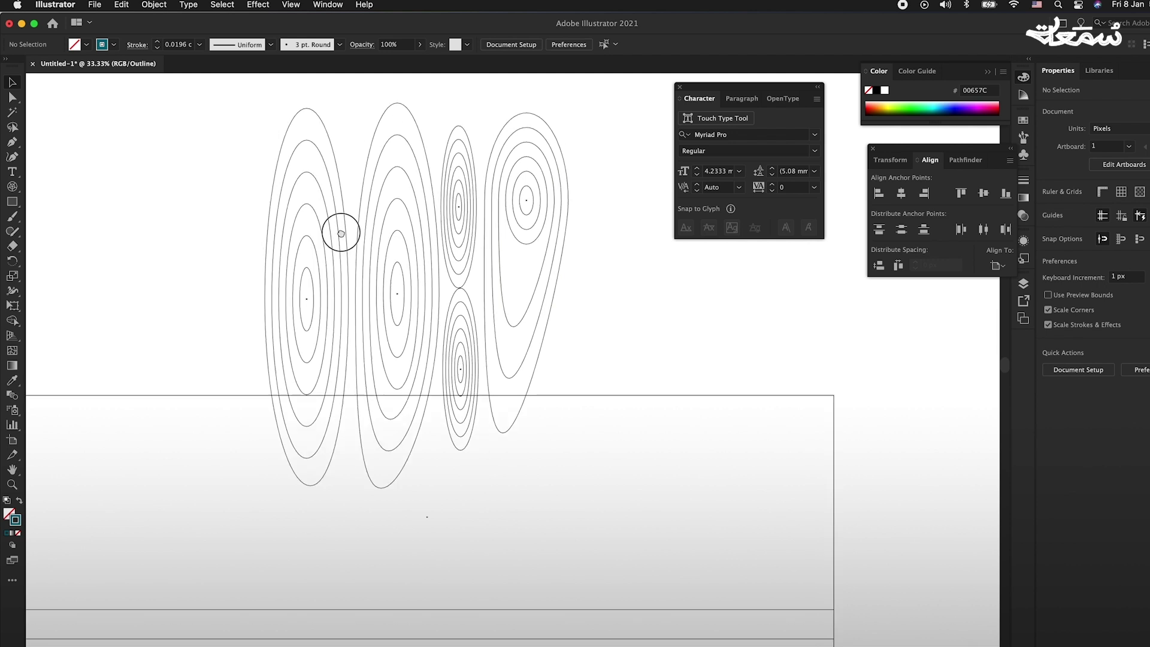
key(ctrl+minus)
key(ctrl+y)
mouse_move(621, 162)
mouse_down()
mouse_move(319, 329)
mouse_move(493, 348)
mouse_up()
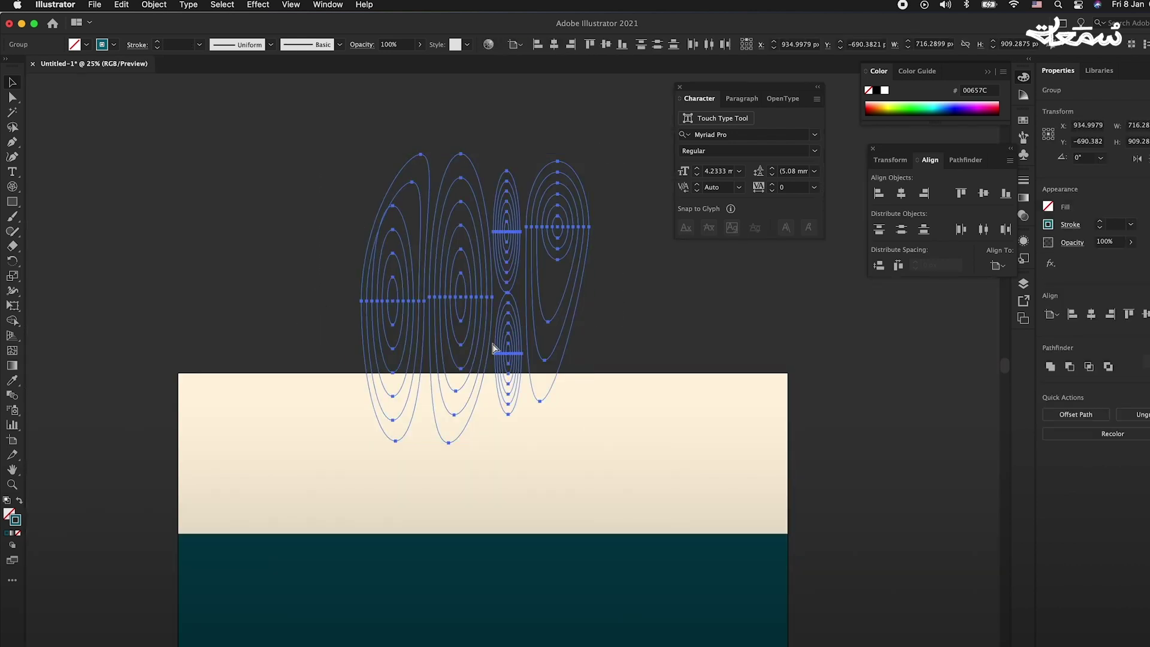
Rotate the contour group 90°, move it up-left, and warp the top rings wavy
mouse_move(533, 236)
mouse_down()
mouse_move(560, 200)
mouse_move(599, 366)
mouse_up()
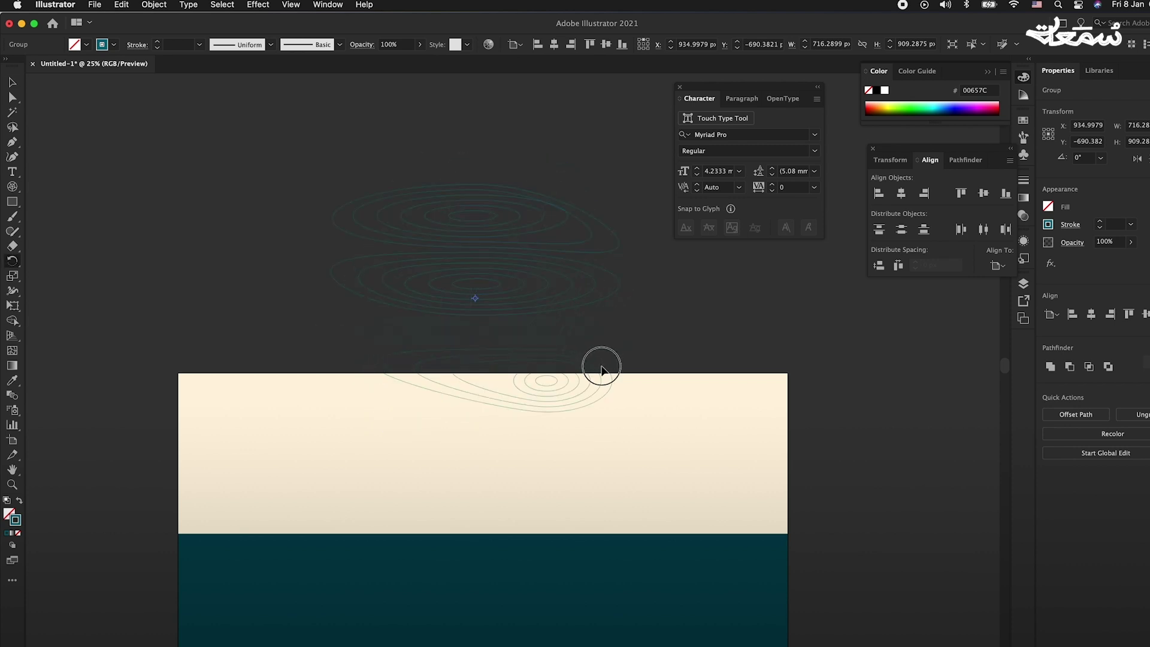
drag(542, 299, 497, 224)
scroll(157, 256, up, 1)
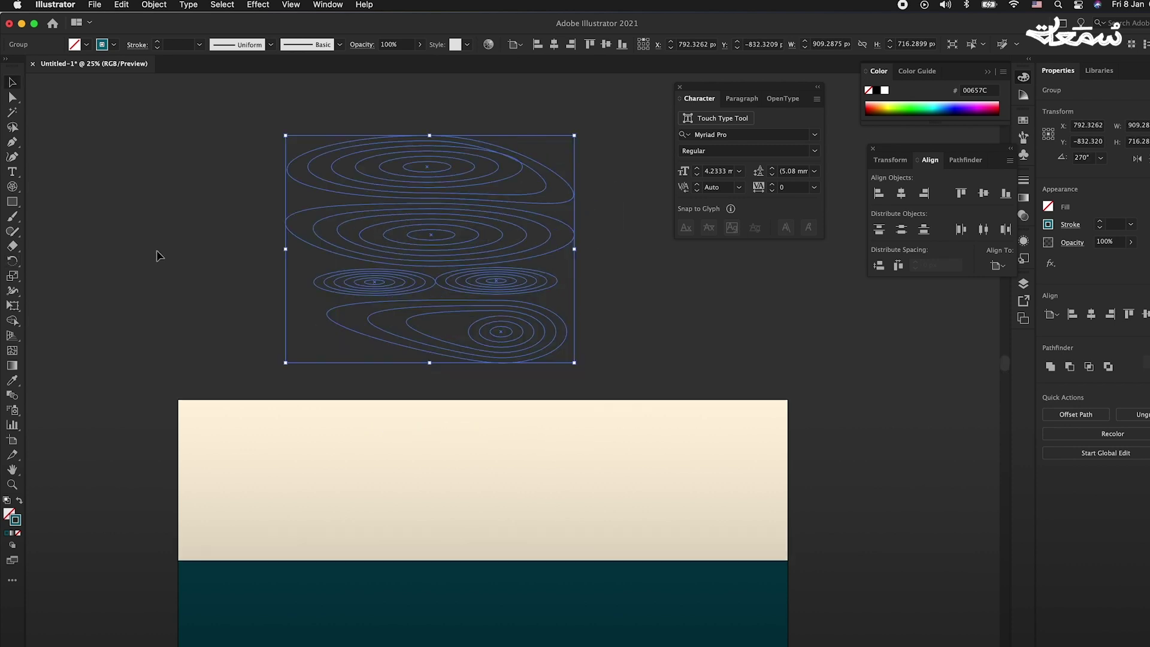
click(18, 293)
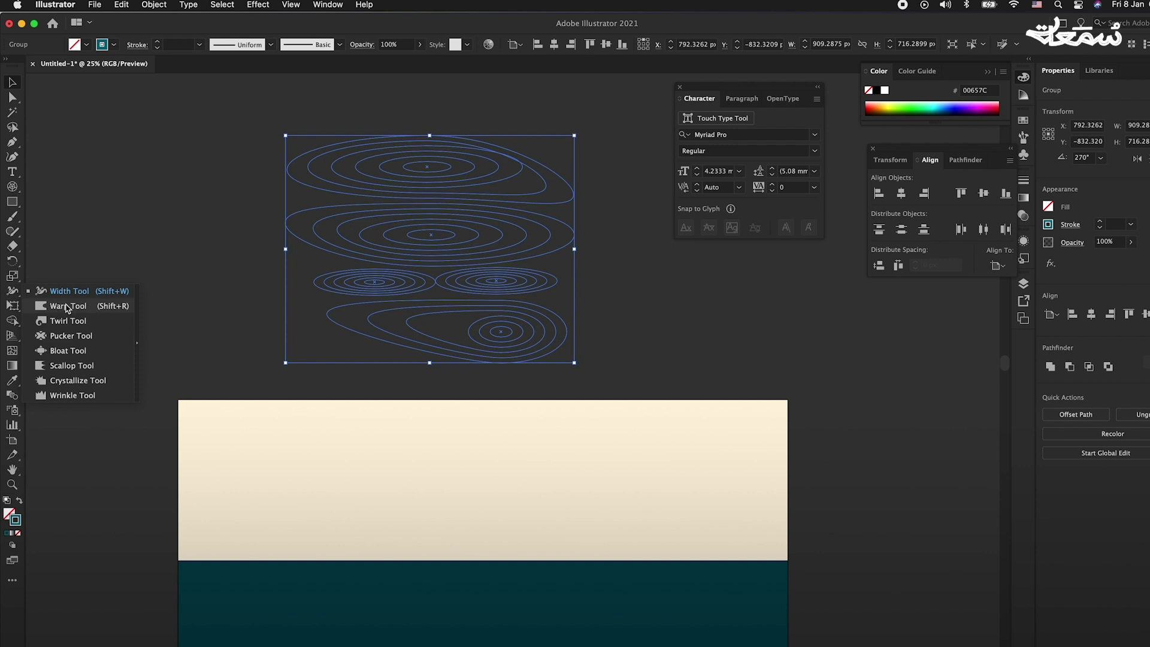
click(82, 312)
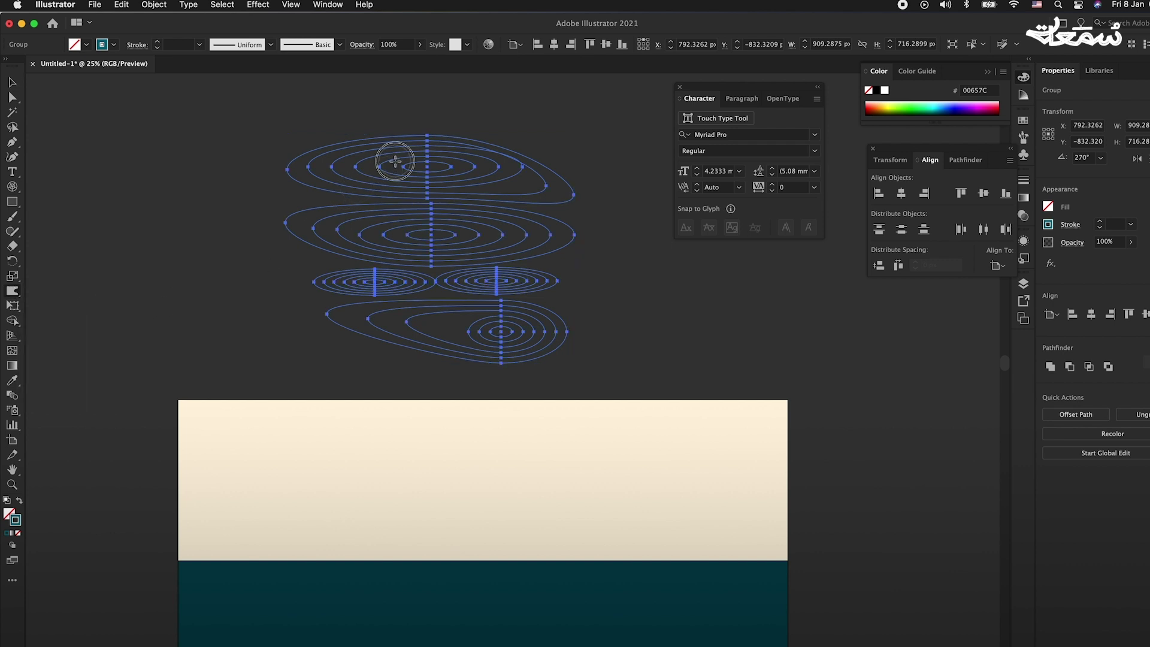
mouse_move(381, 164)
mouse_down()
mouse_move(315, 162)
mouse_move(568, 180)
mouse_up()
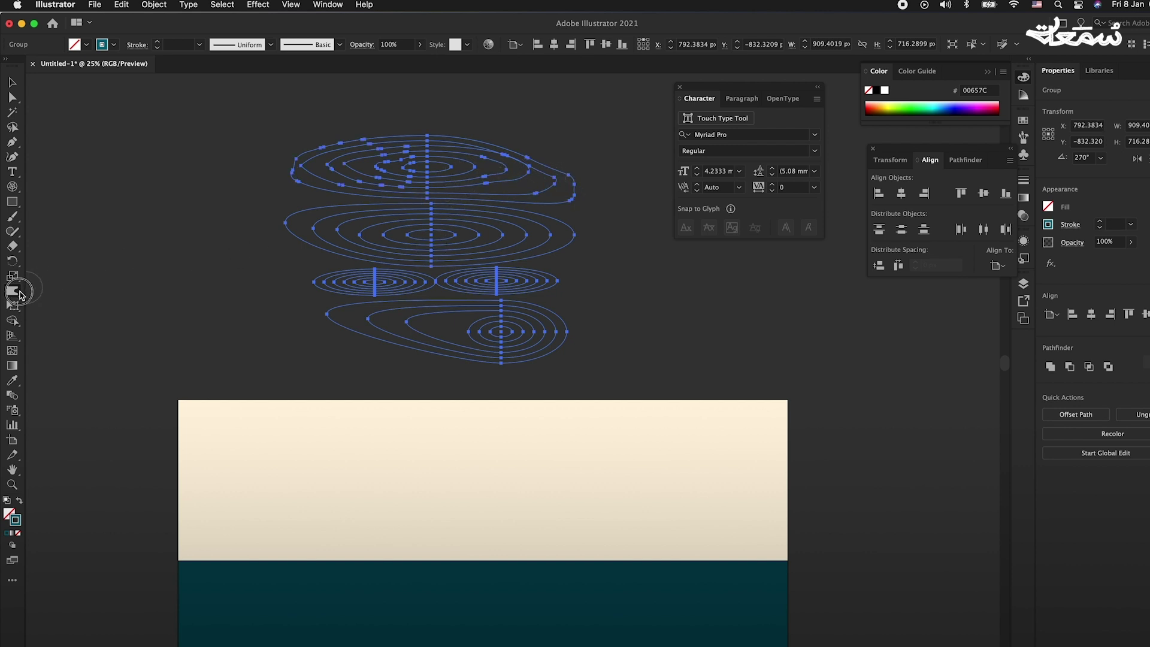
Set the Warp tool brush size to 146 × 153 px
double_click(20, 293)
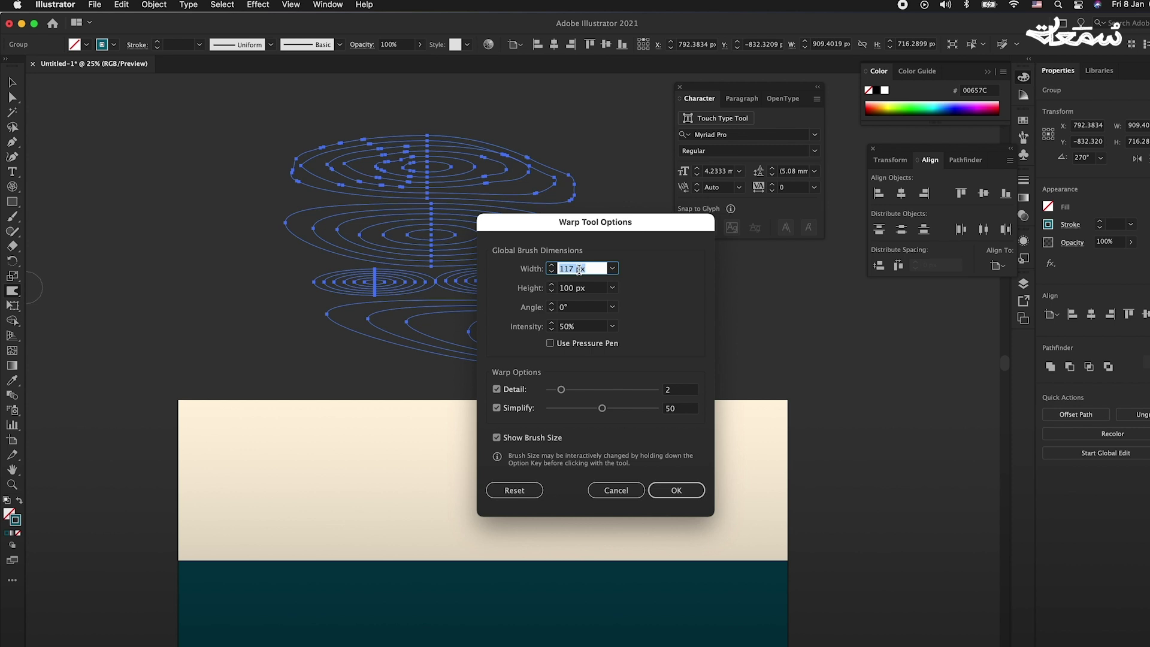
click(580, 288)
key(Up)
key(Up)
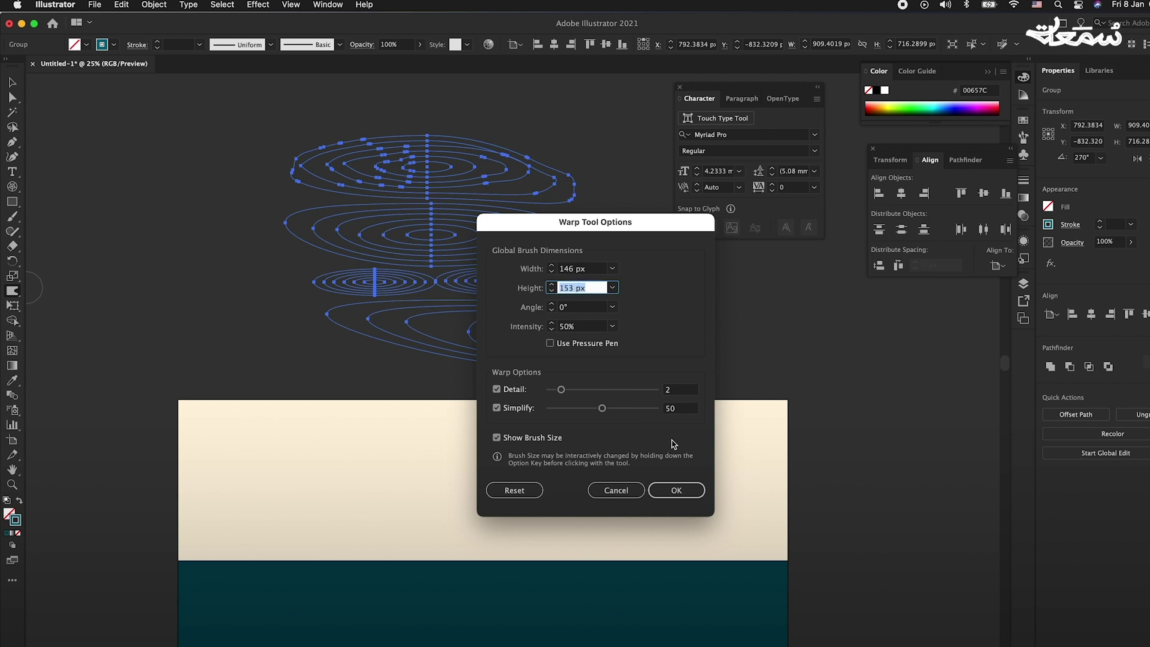
click(681, 489)
Warp the middle, top and bottom contours into irregular wood-grain lines
drag(371, 252, 285, 223)
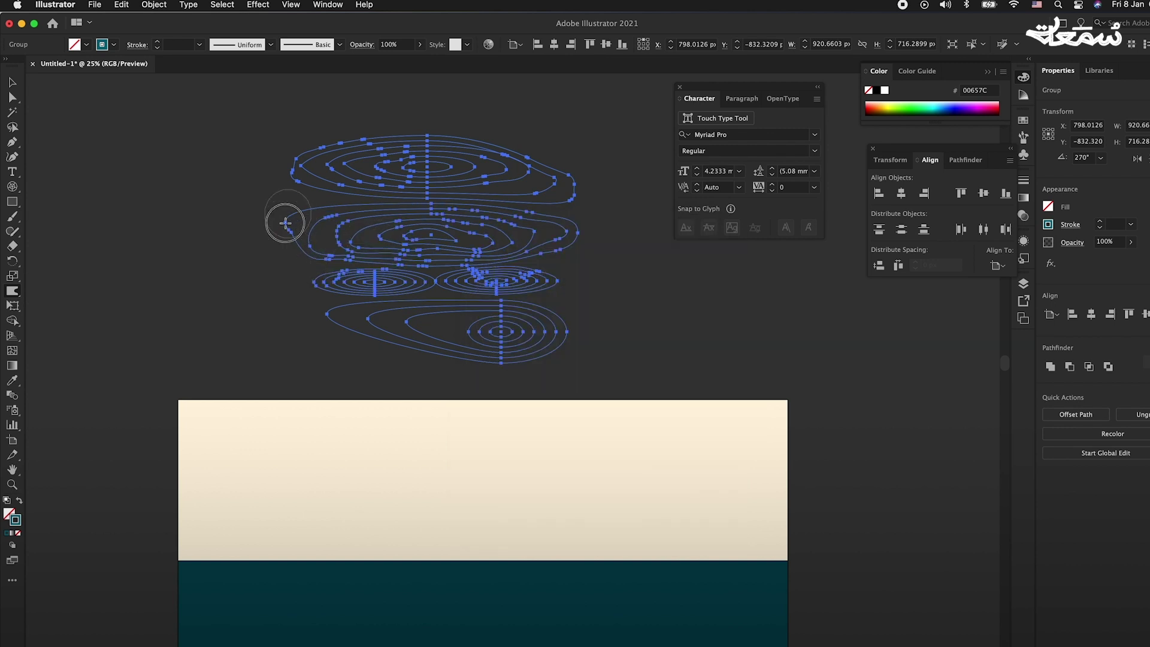
drag(346, 167, 329, 167)
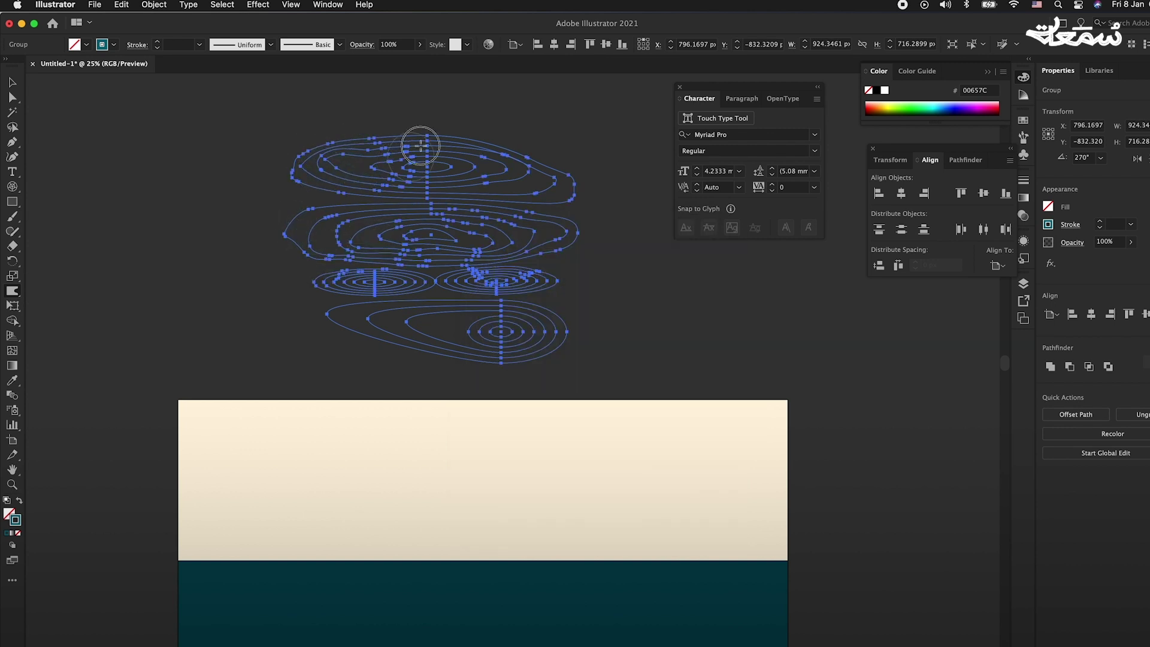
mouse_move(420, 146)
mouse_down()
mouse_move(513, 352)
mouse_move(437, 321)
mouse_up()
mouse_move(524, 274)
mouse_down()
mouse_move(496, 195)
mouse_move(557, 524)
mouse_up()
key(v)
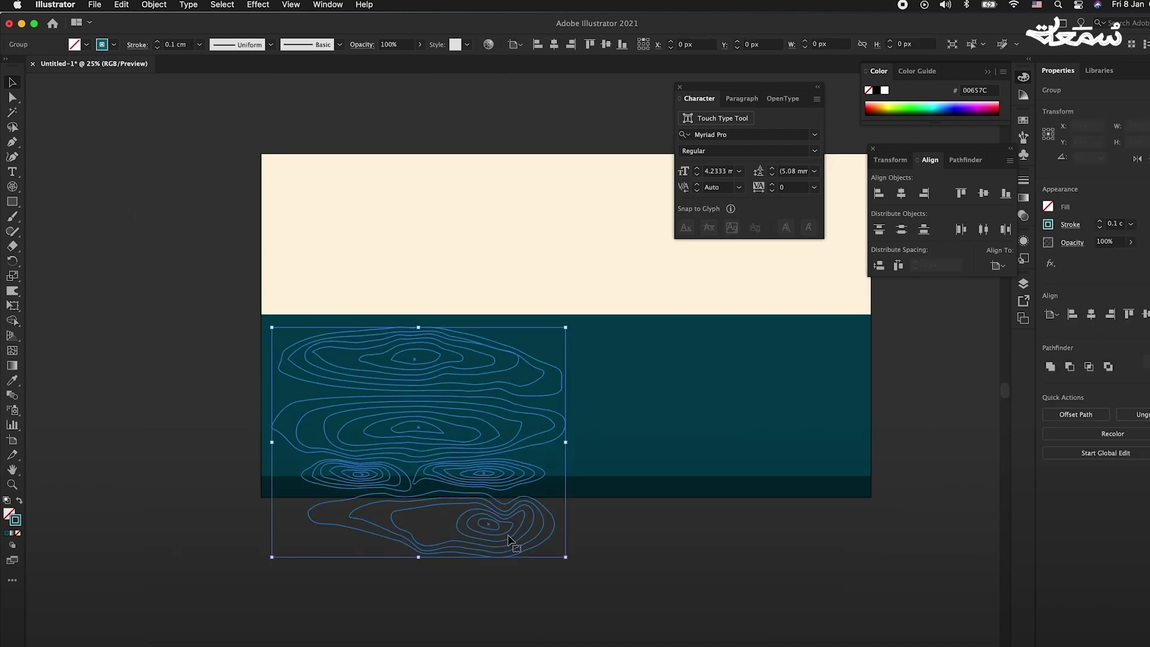
Squash the wood-grain contour group vertically, then stretch it slightly taller from the top
drag(420, 557, 420, 468)
click(465, 534)
click(400, 355)
key(super+equal)
drag(419, 326, 417, 310)
click(503, 563)
click(494, 462)
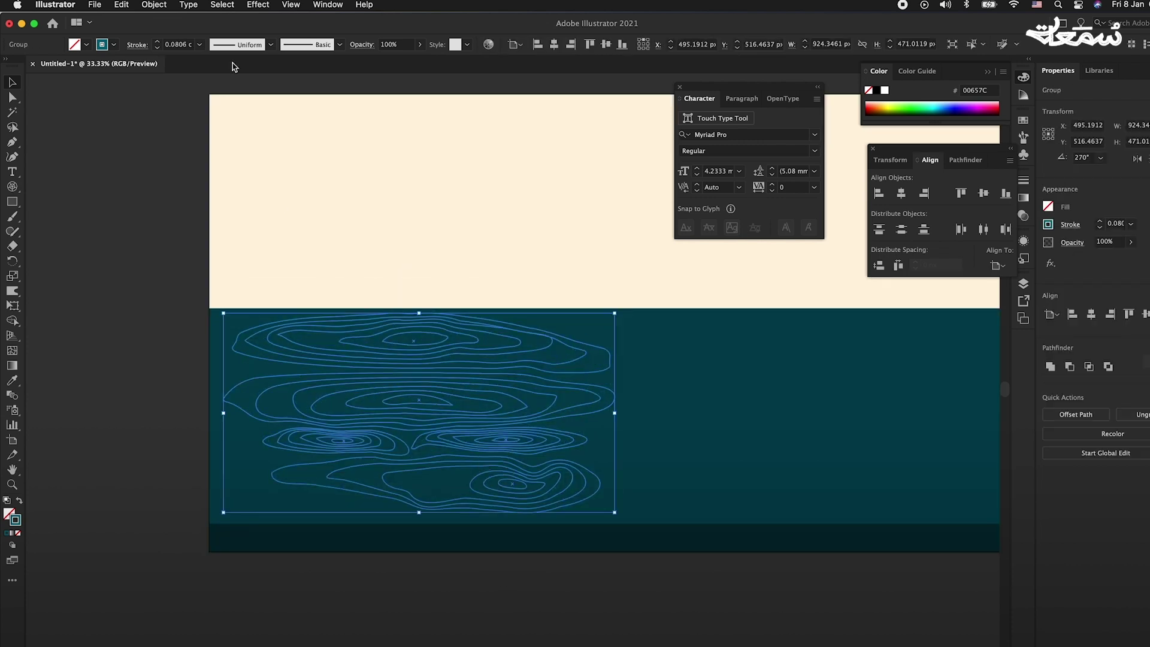
Thin the contour lines to a 0.06 cm stroke weight
click(184, 45)
text(6)
key(Return)
key(super+minus)
key(super+minus)
click(408, 406)
Flip a contour group horizontally and place it in the teal band beside the other
click(448, 403)
key(super+equal)
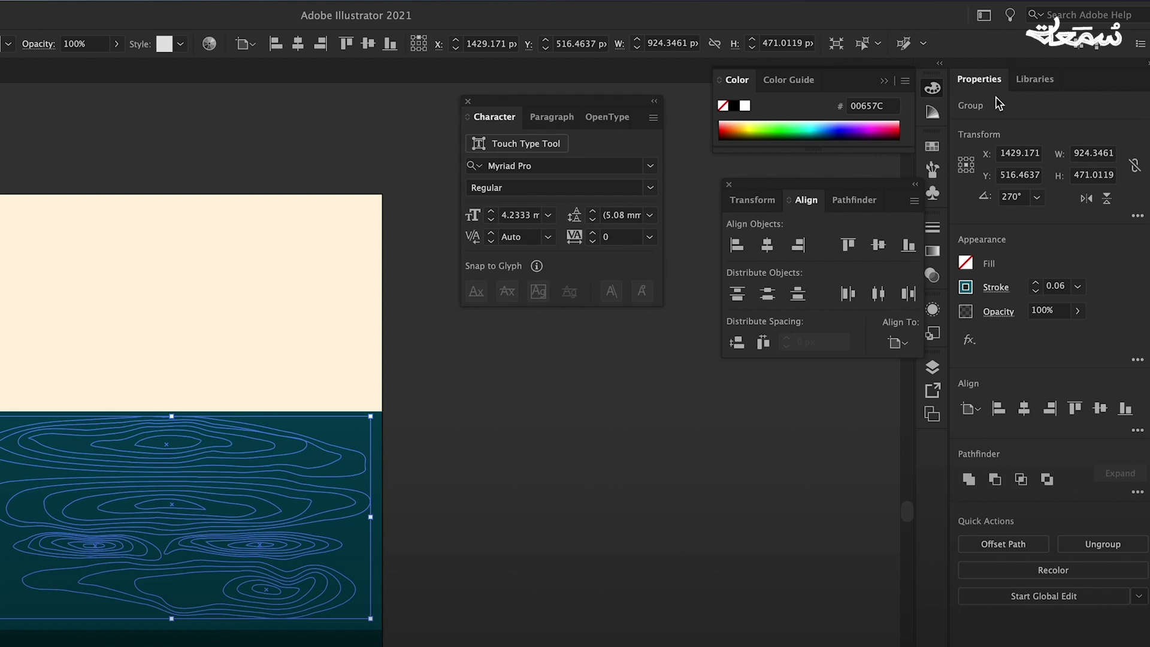
click(120, 3)
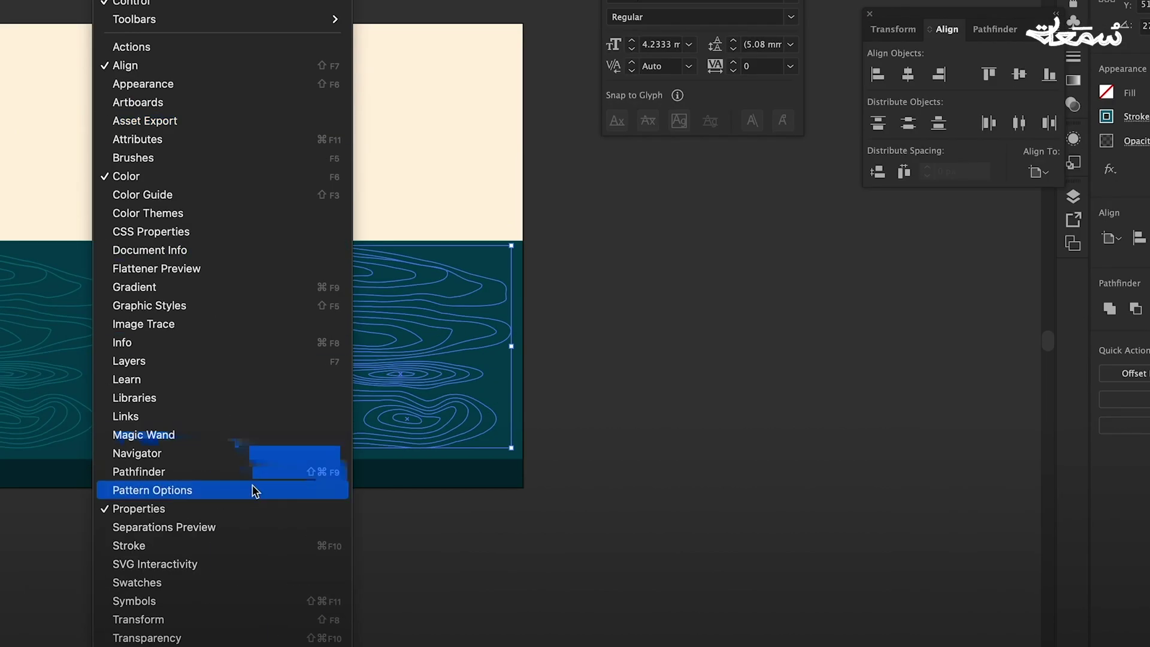
click(711, 414)
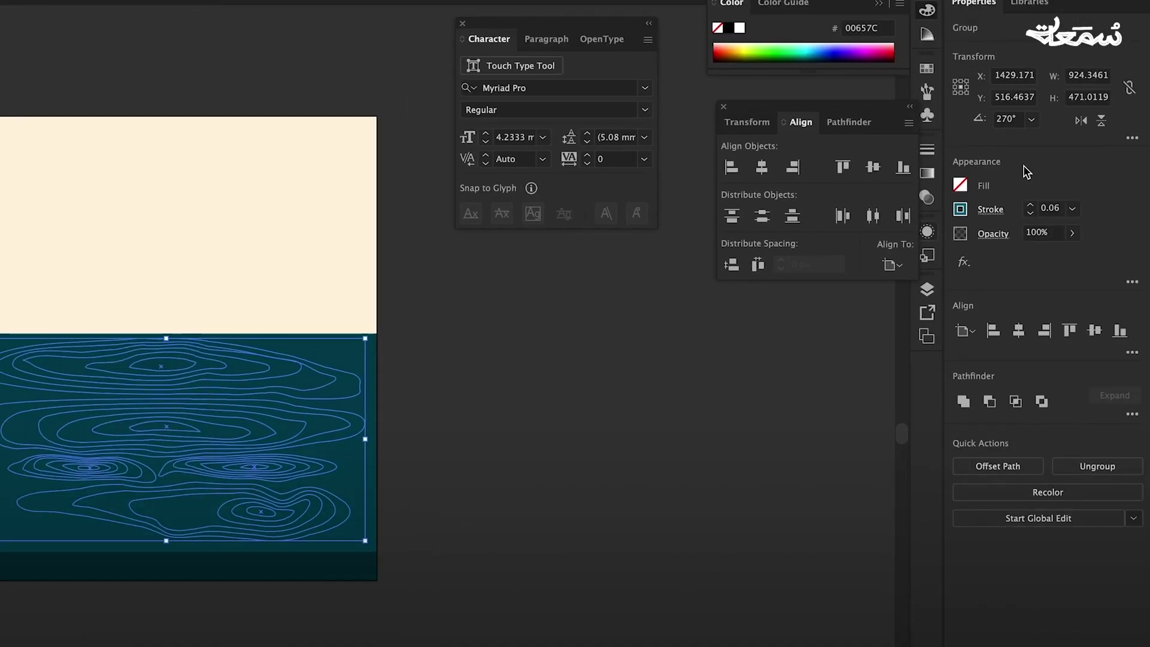
click(1080, 121)
click(220, 210)
drag(221, 210, 491, 377)
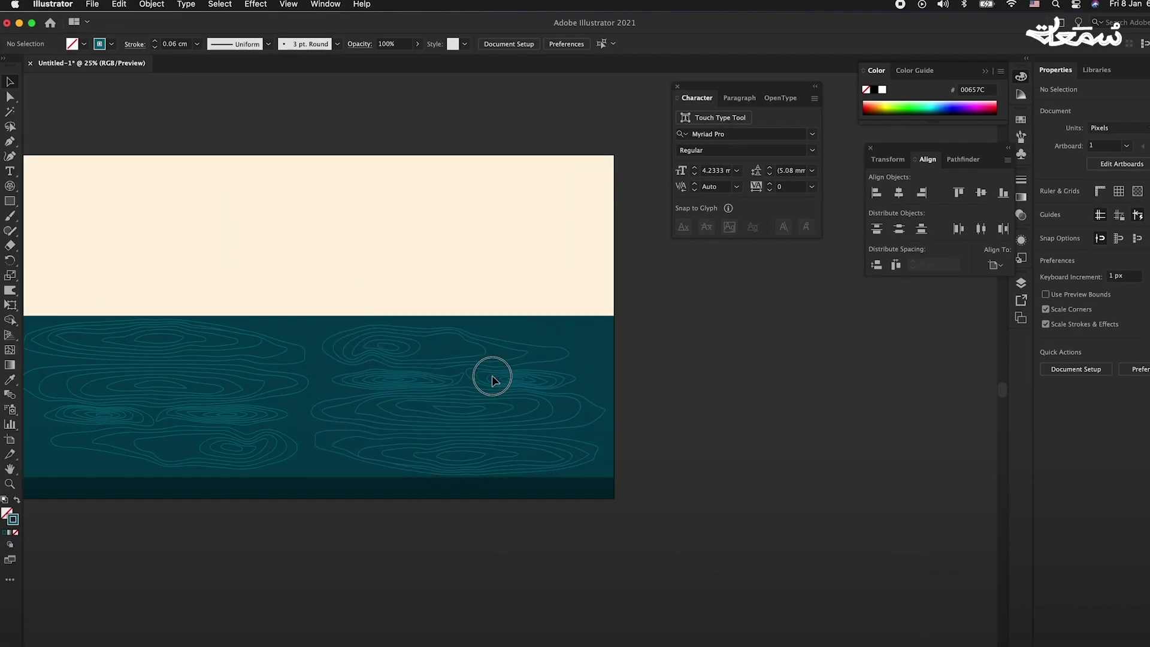
click(491, 381)
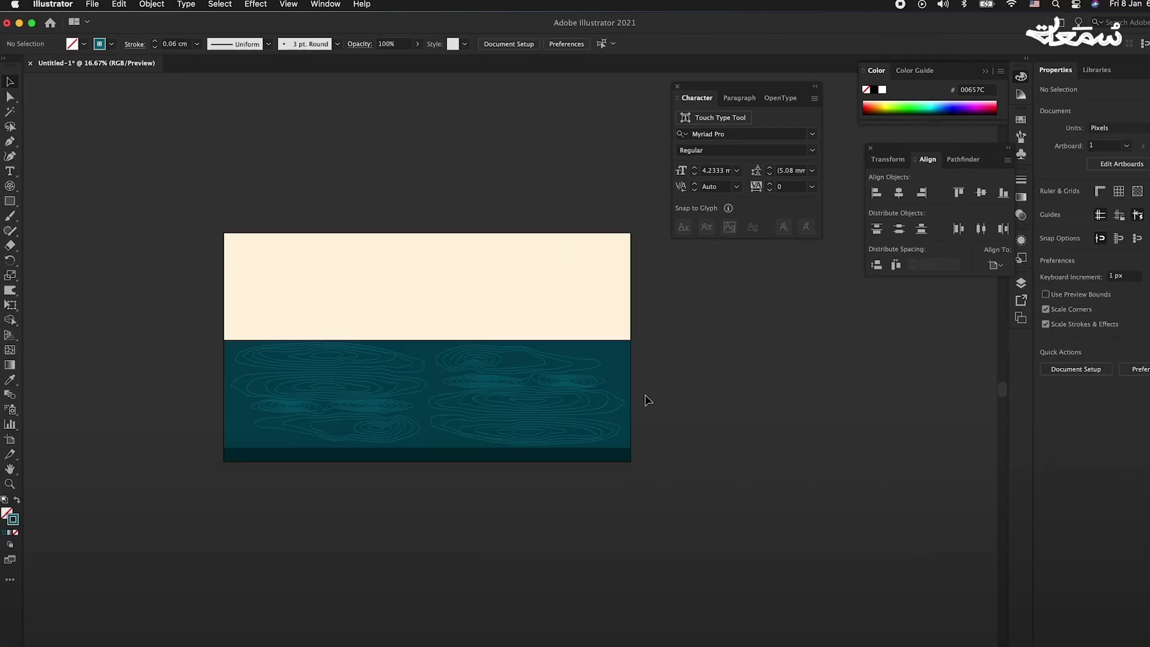
Adjust and mirror the two contour groups, then group them together
scroll(637, 396, down, 1)
scroll(573, 407, up, 2)
drag(271, 415, 255, 416)
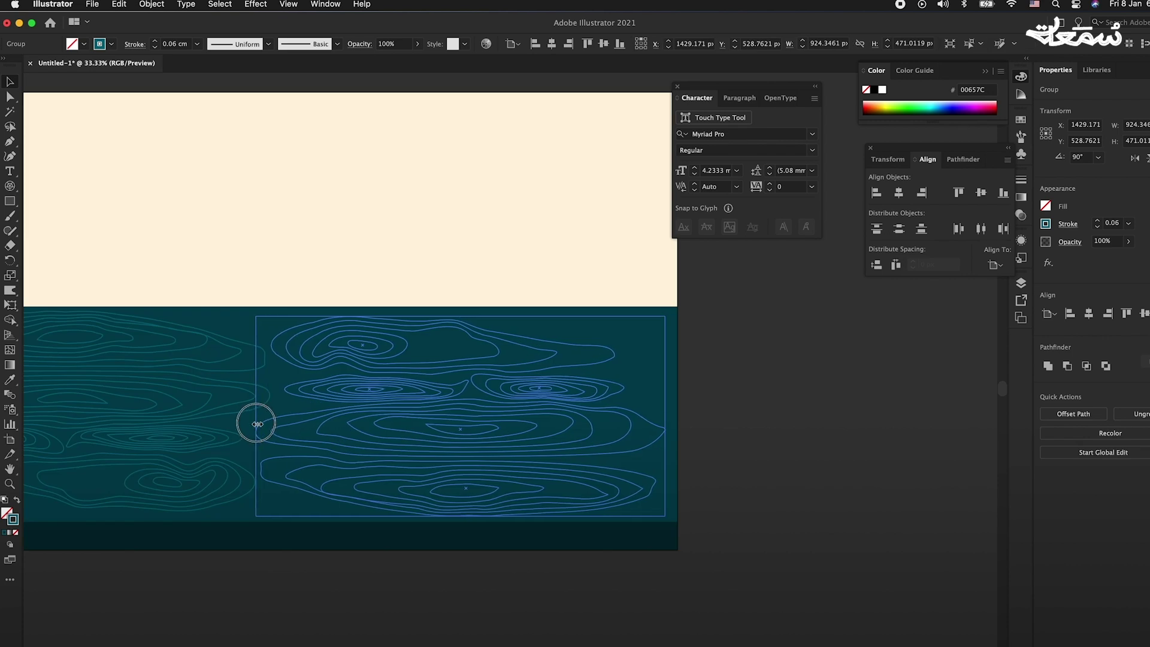
mouse_move(663, 416)
mouse_down()
mouse_move(467, 419)
mouse_move(474, 426)
mouse_up()
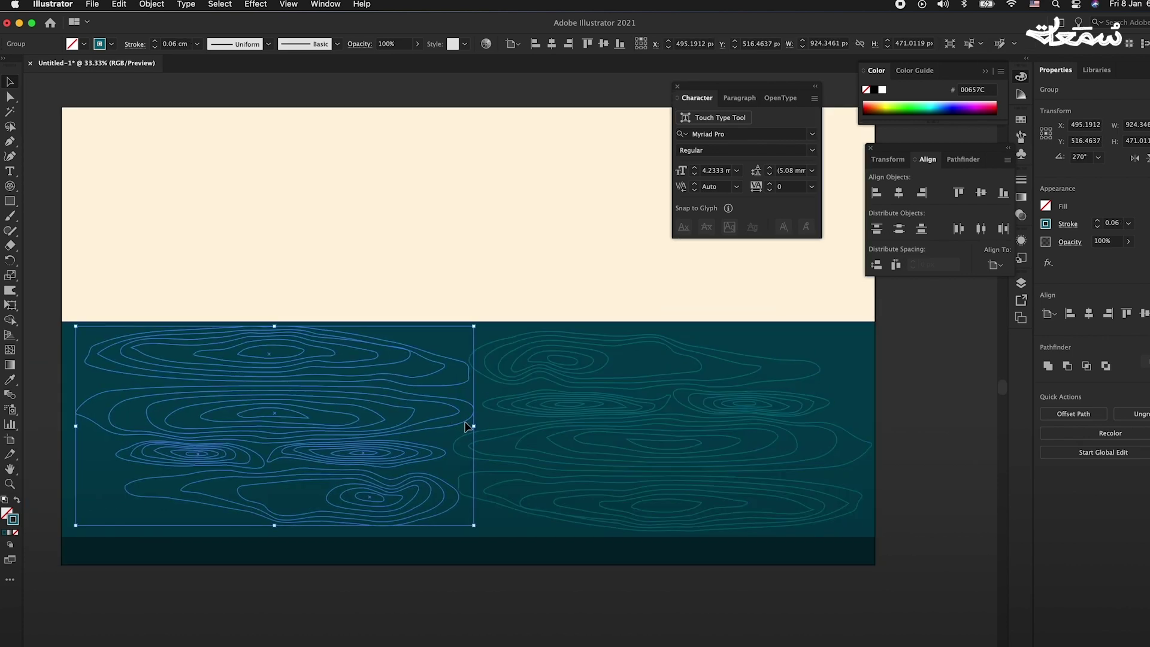
drag(75, 425, 70, 457)
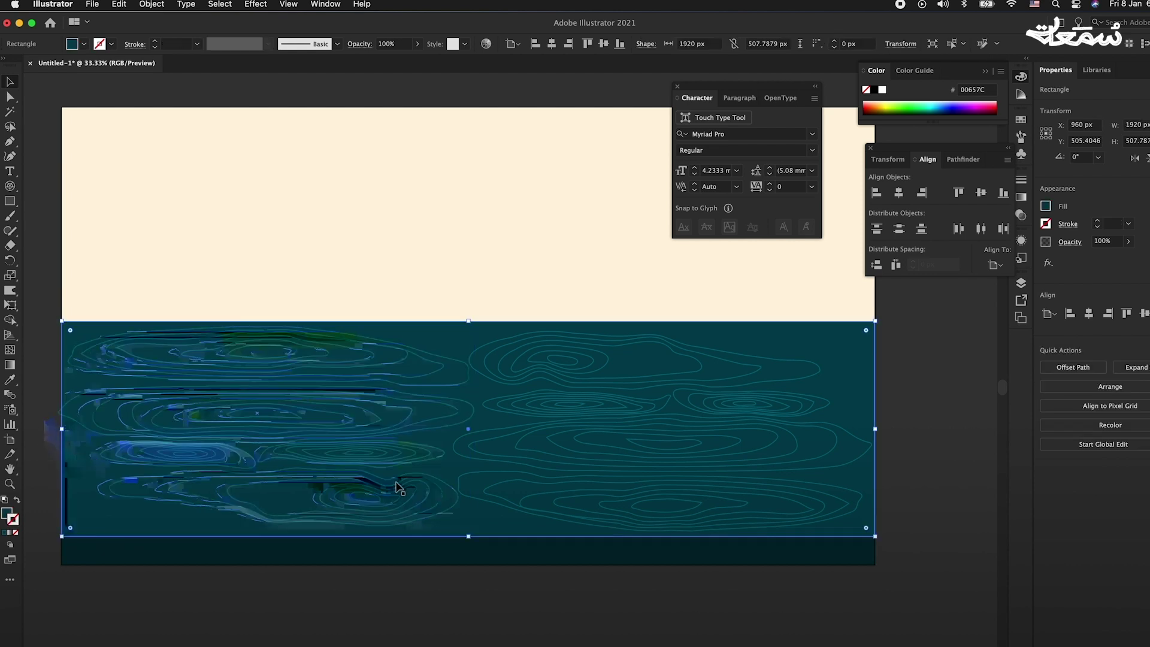
scroll(539, 442, down, 2)
shift+click(520, 467)
key(super+g)
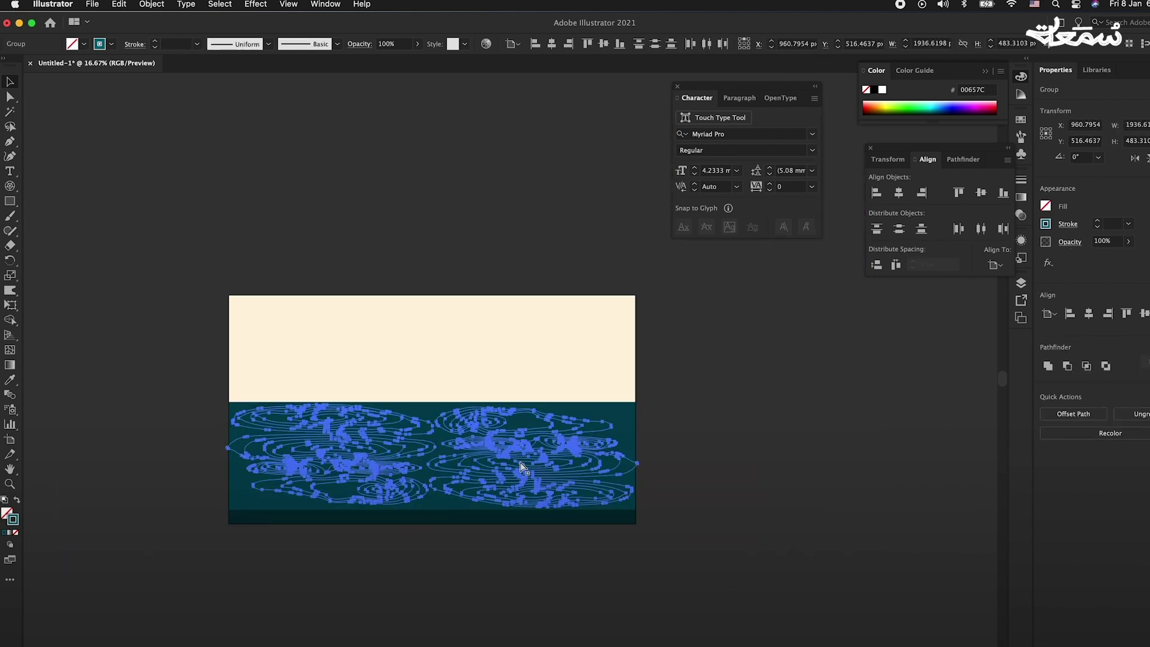
Centre the combined group and stretch it past both artboard edges to about 2419 px wide
click(899, 196)
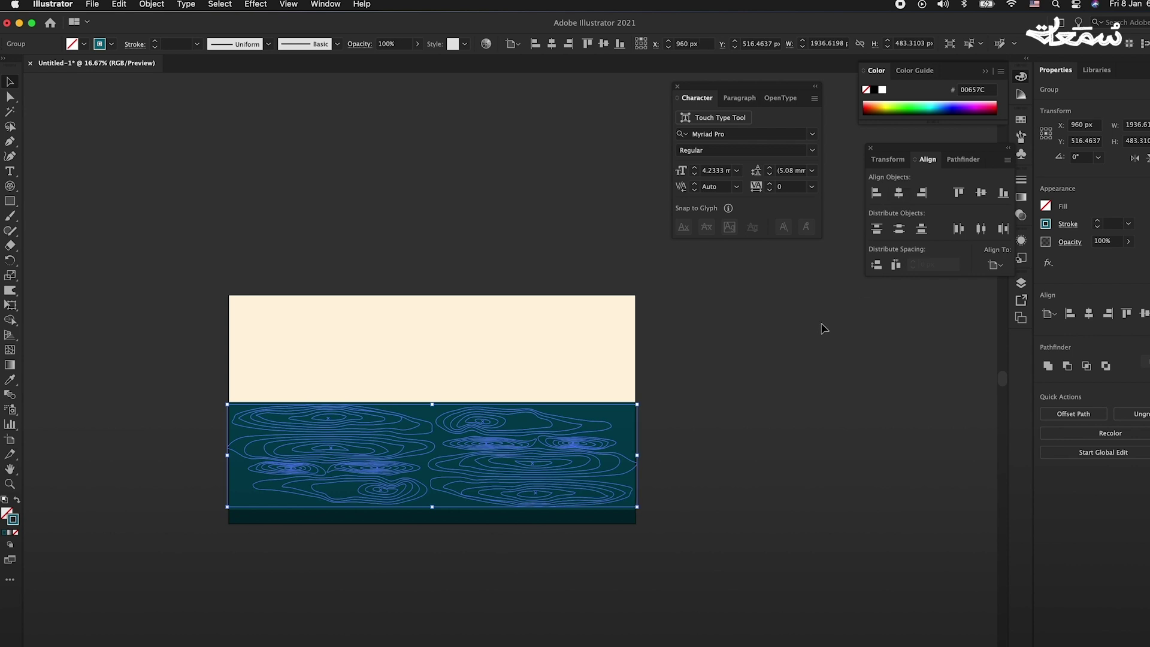
scroll(593, 431, up, 1)
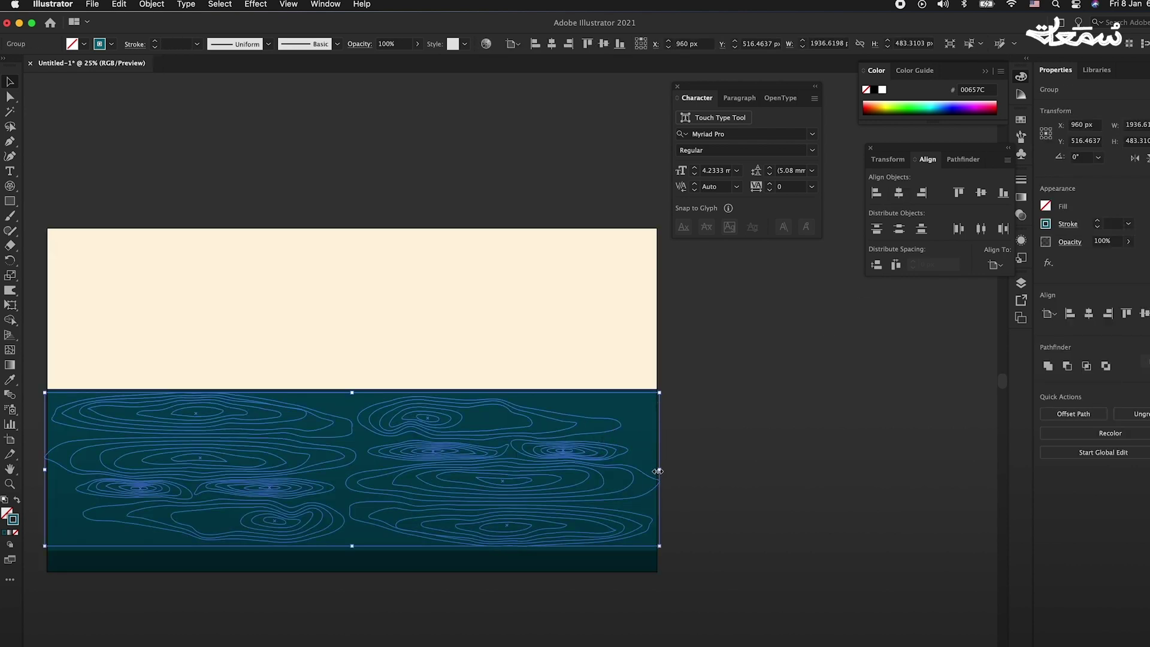
drag(658, 470, 736, 470)
scroll(465, 389, left, 3)
drag(464, 384, 465, 374)
click(893, 411)
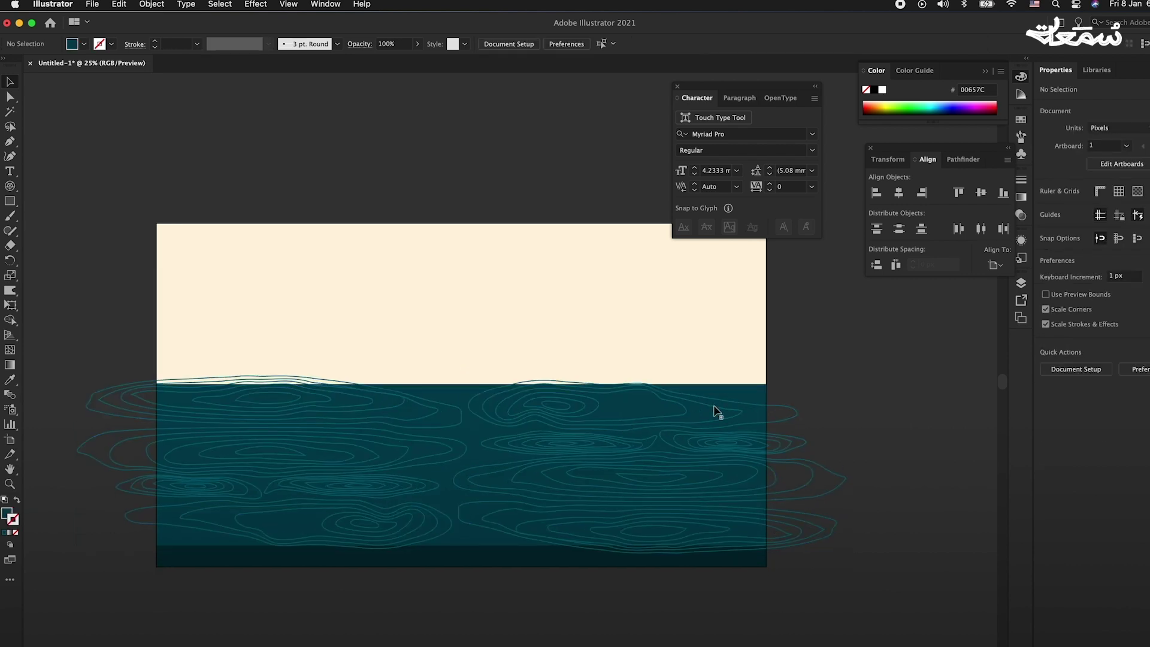
Bring the teal table rectangle to the front and clip the wood-grain contours to it
click(748, 395)
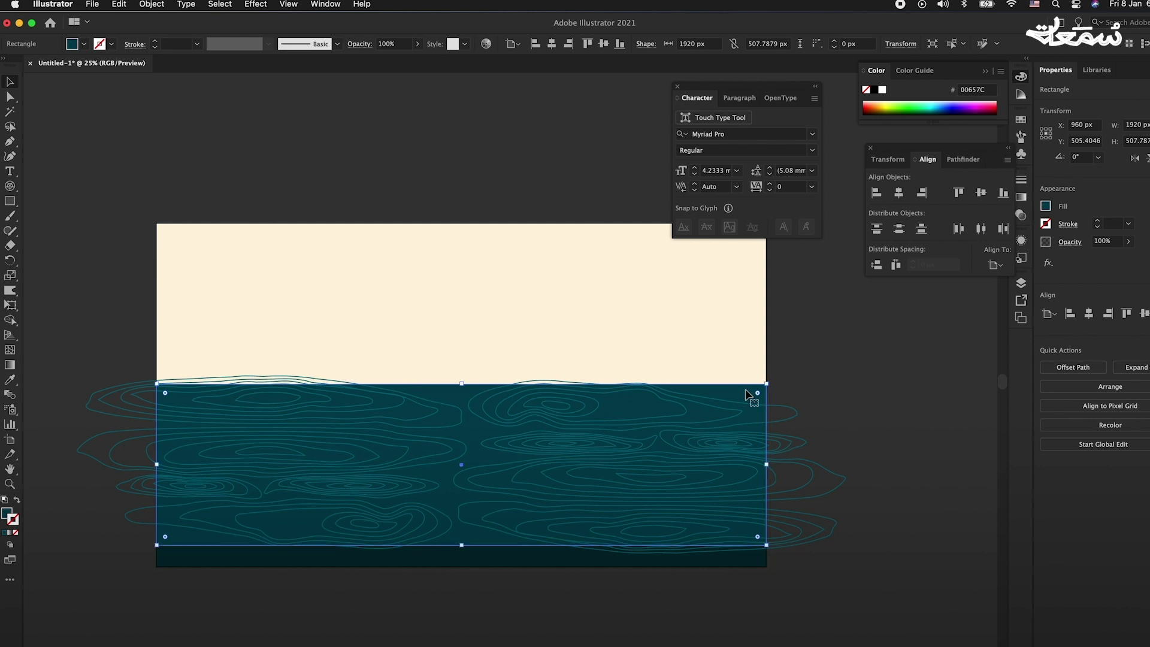
click(1019, 283)
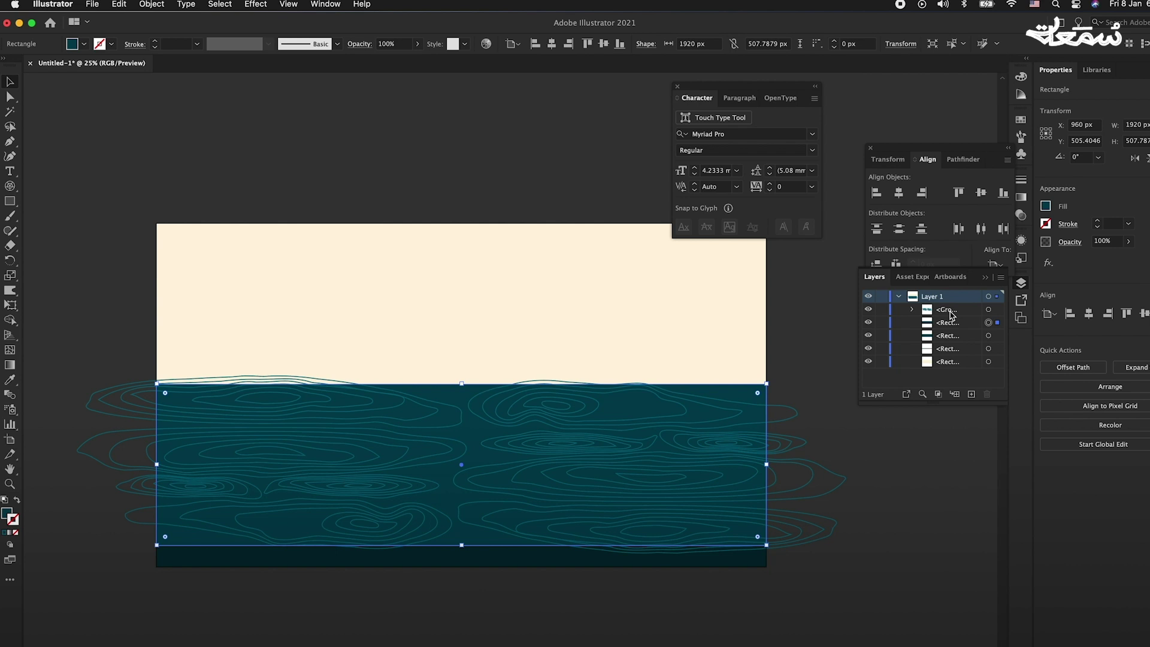
key(ctrl+shift+bracketright)
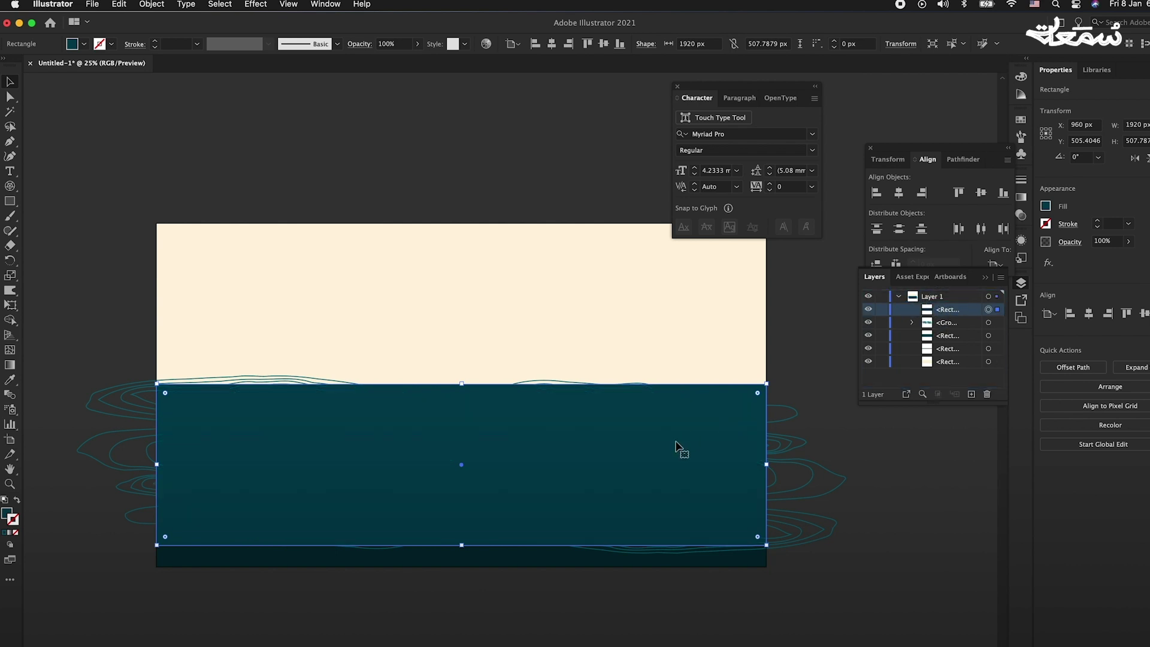
shift+click(809, 477)
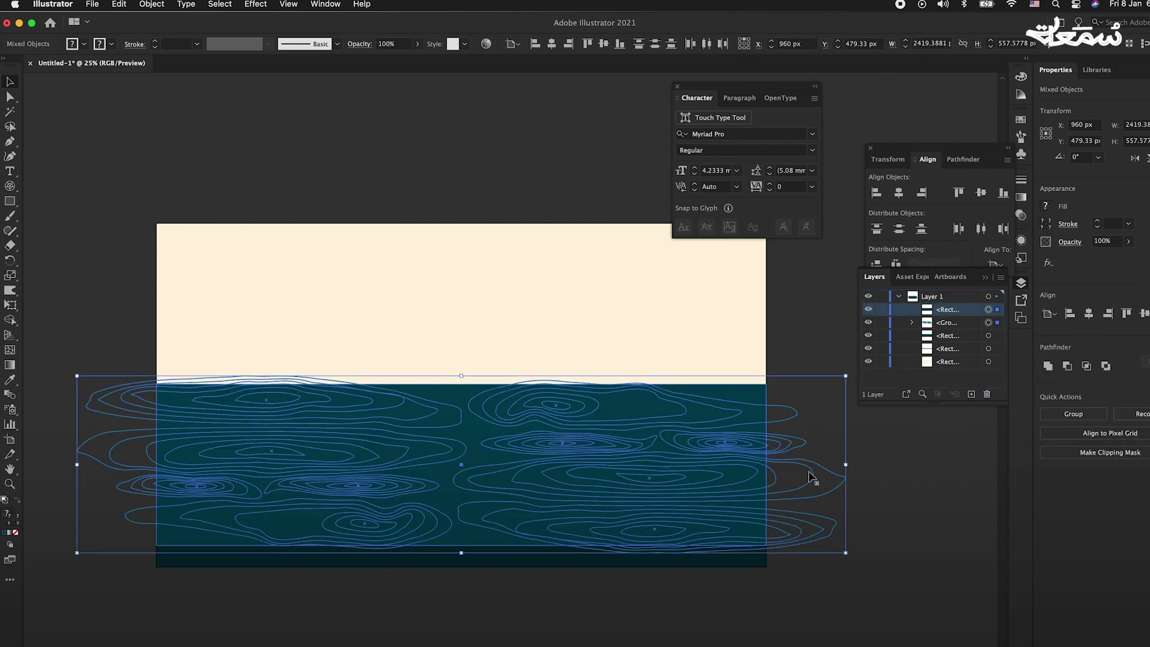
key(a)
key(ctrl+7)
click(816, 449)
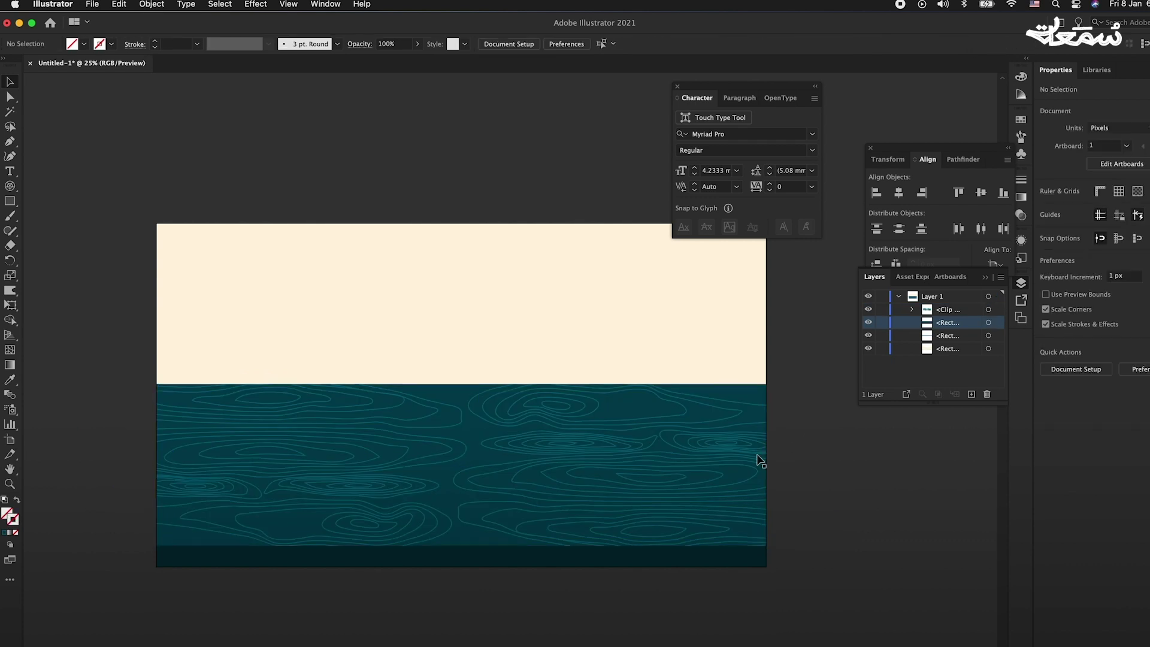
Lower the clipped contour lines to 50% opacity for a faint texture
scroll(629, 461, down, 1)
scroll(630, 465, up, 1)
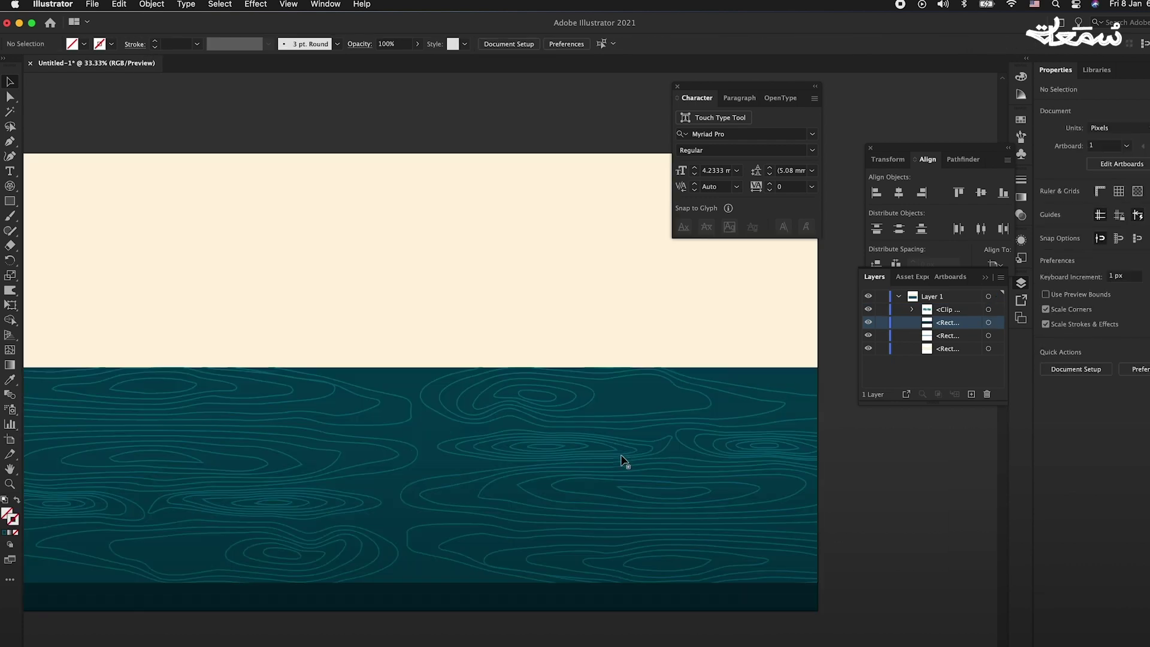
double_click(630, 464)
click(425, 43)
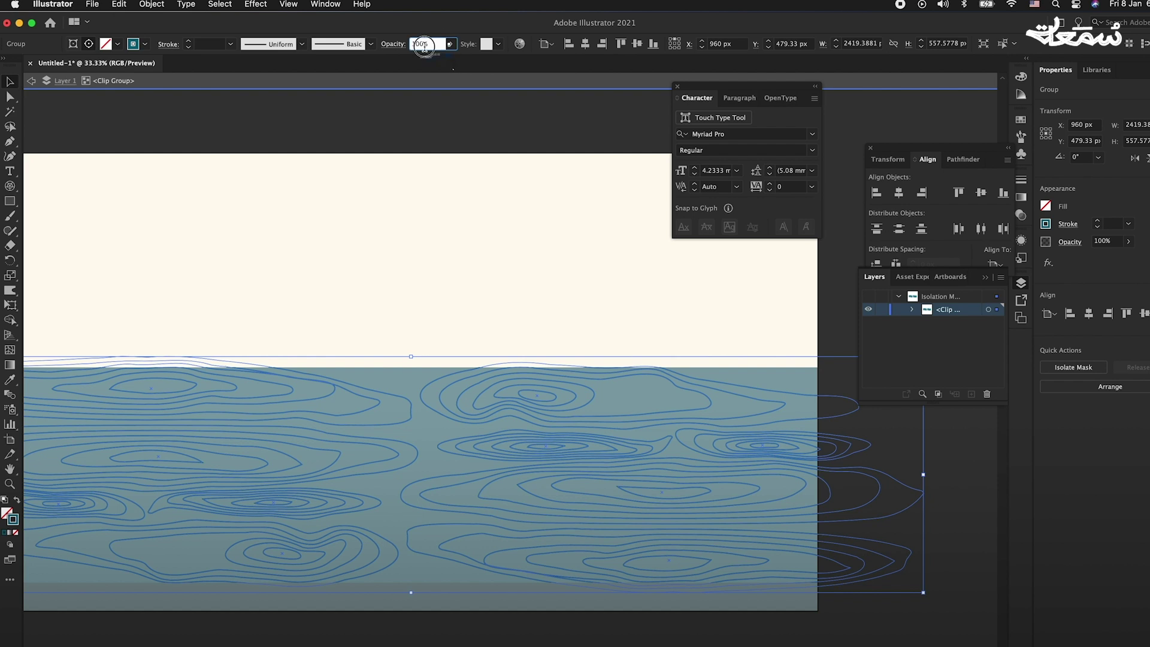
text(5)
key(Return)
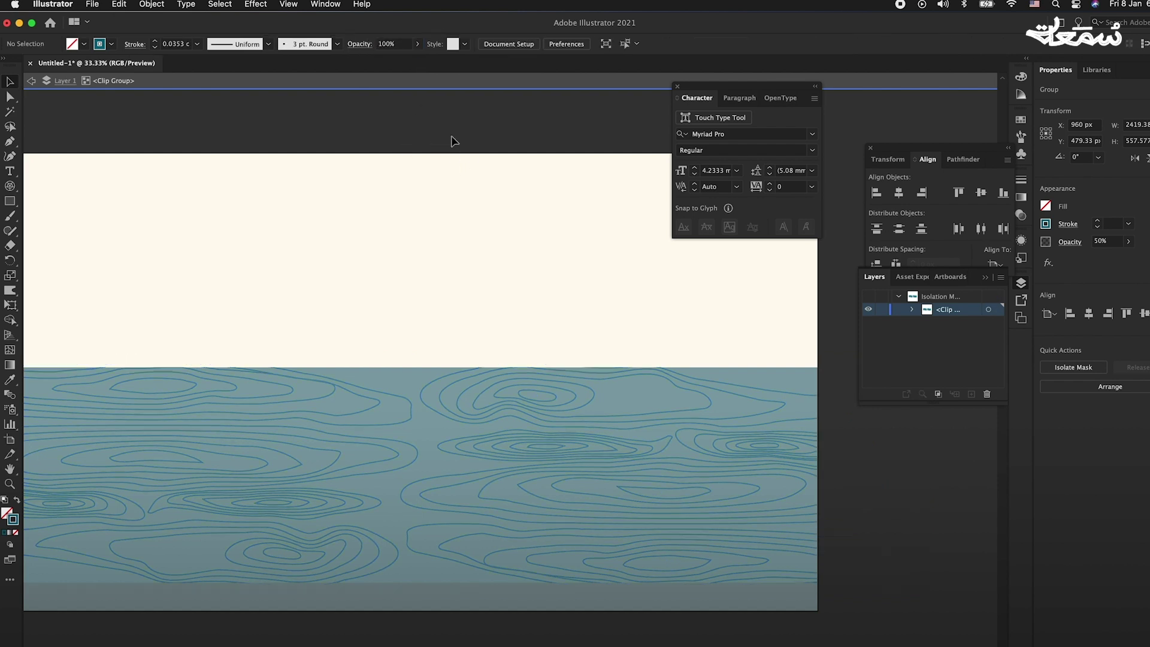
key(Escape)
scroll(606, 380, down, 1)
scroll(606, 380, down, 1)
scroll(722, 418, up, 1)
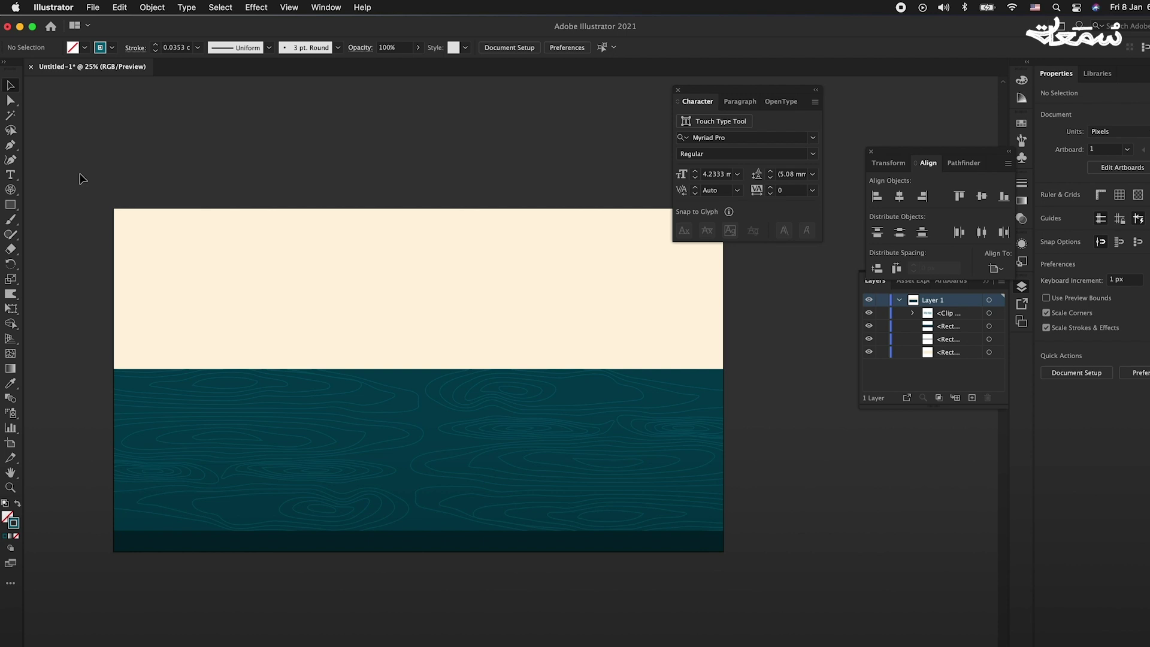
Draw a horizontal line across the wall and give it the wall colour as its stroke
click(11, 144)
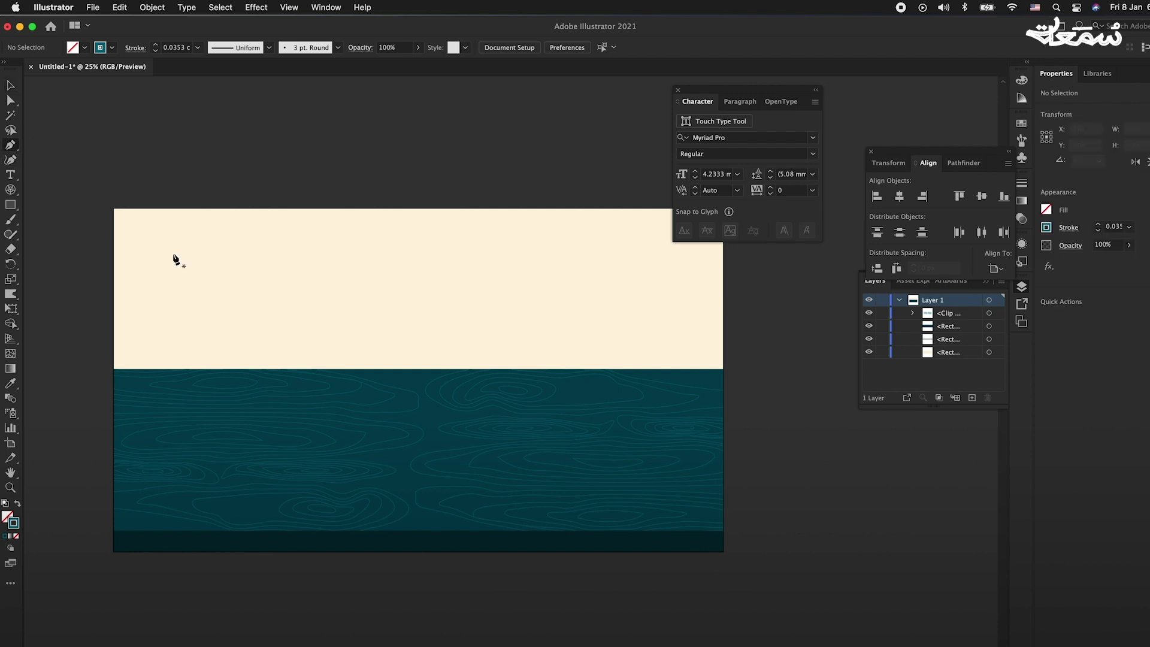
click(114, 237)
scroll(567, 270, right, 3)
scroll(567, 269, up, 2)
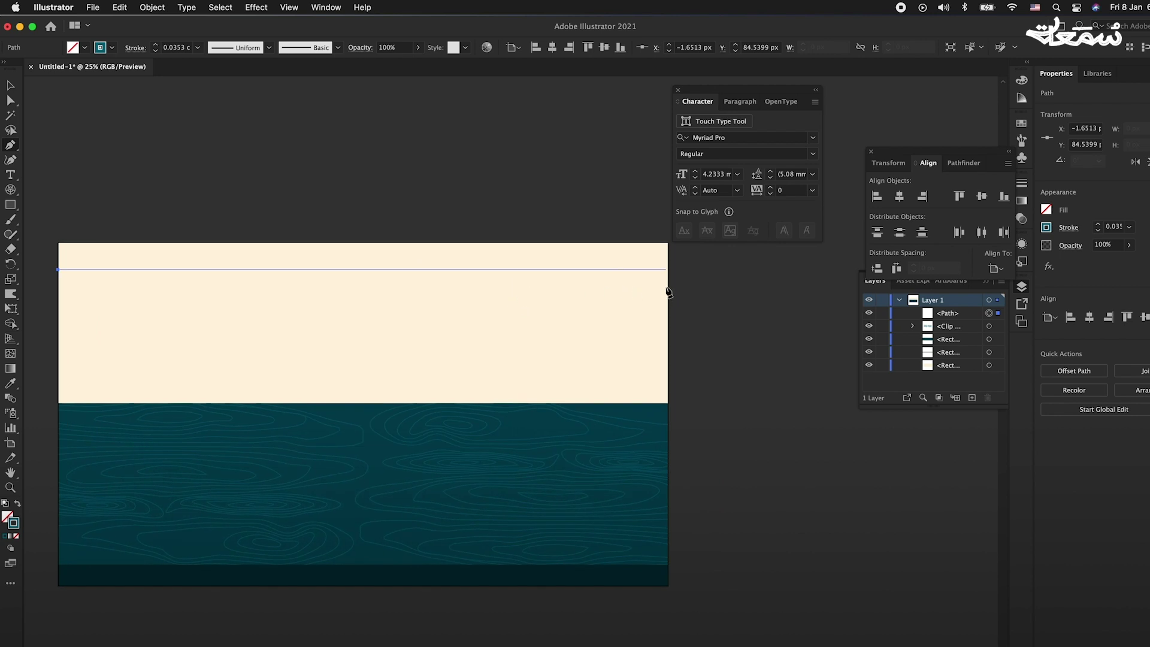
key(v)
click(593, 270)
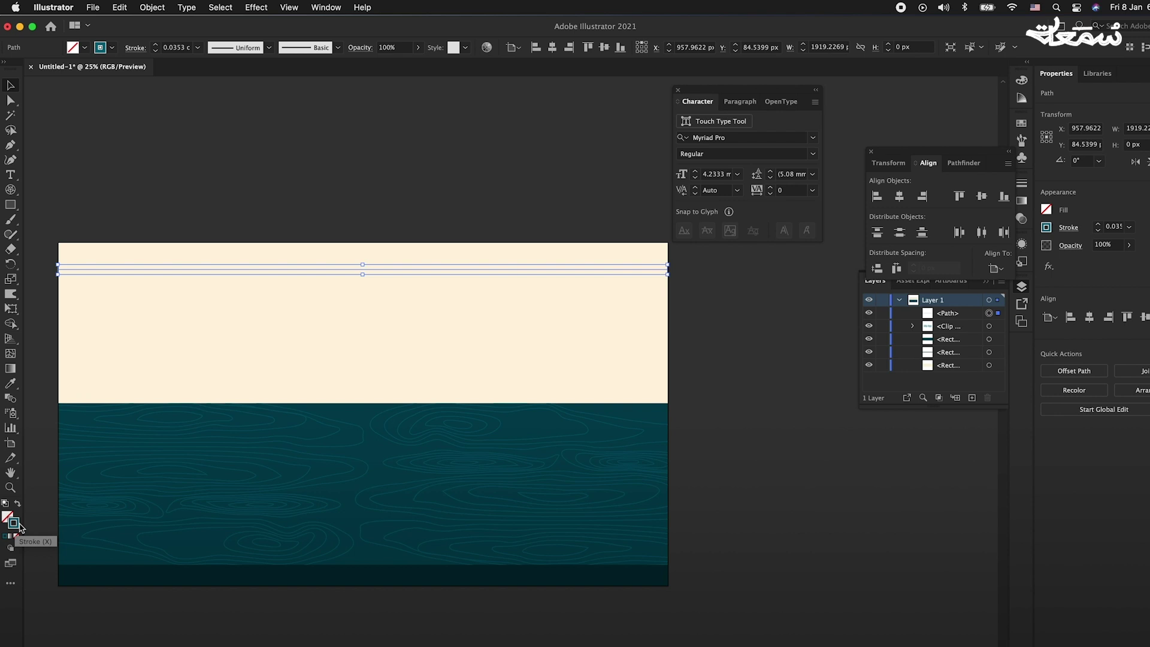
key(i)
click(269, 360)
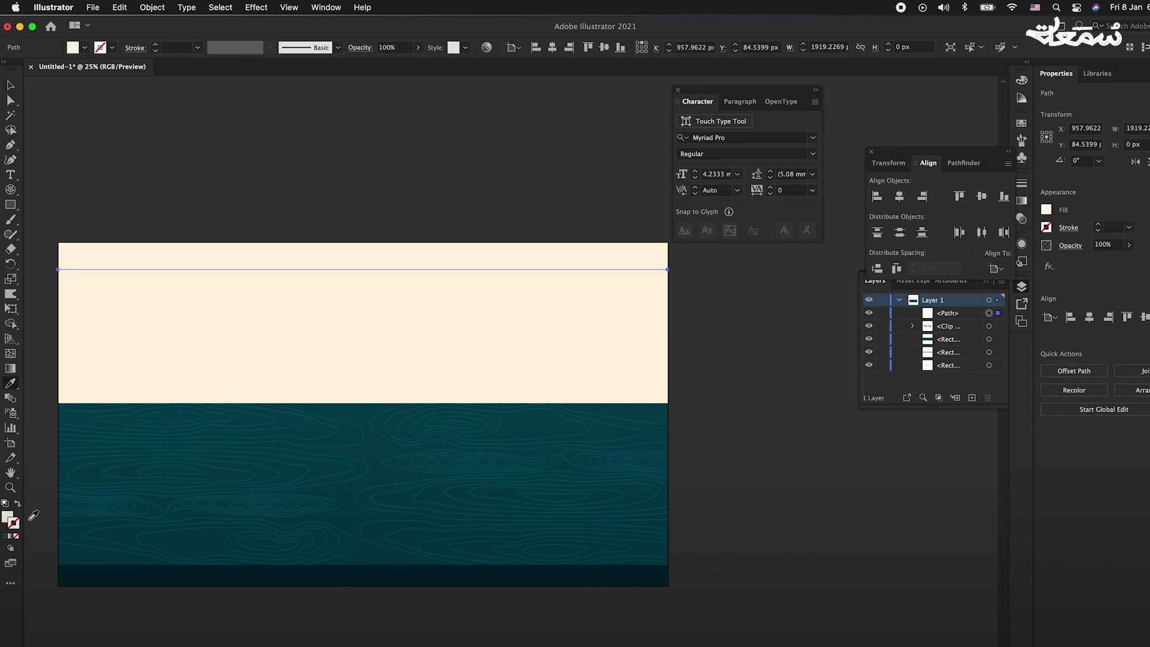
key(shift+x)
key(v)
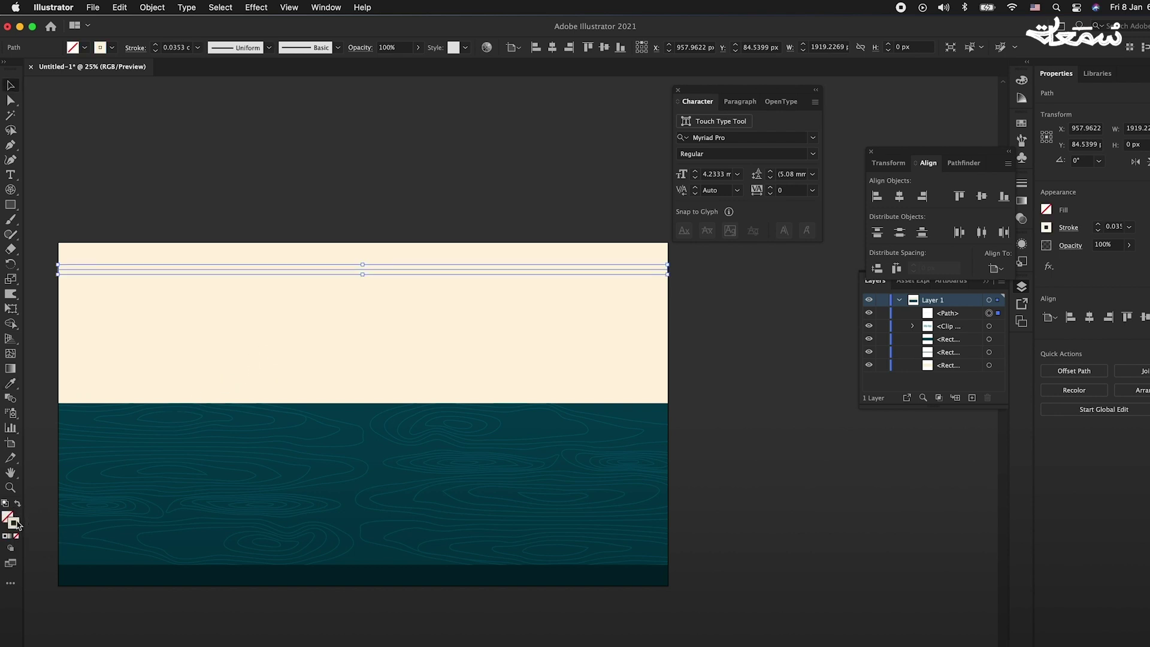
Make the line's stroke light orange and move it slightly lower on the wall
double_click(14, 522)
drag(748, 341, 783, 330)
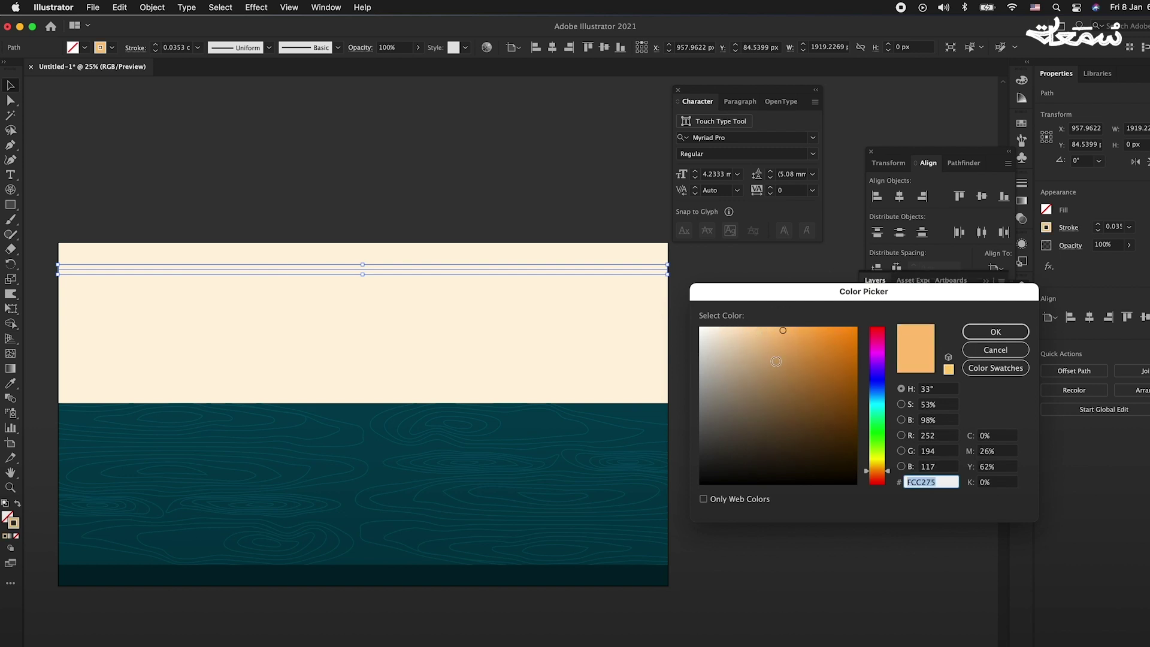
click(994, 331)
click(632, 312)
drag(462, 271, 458, 280)
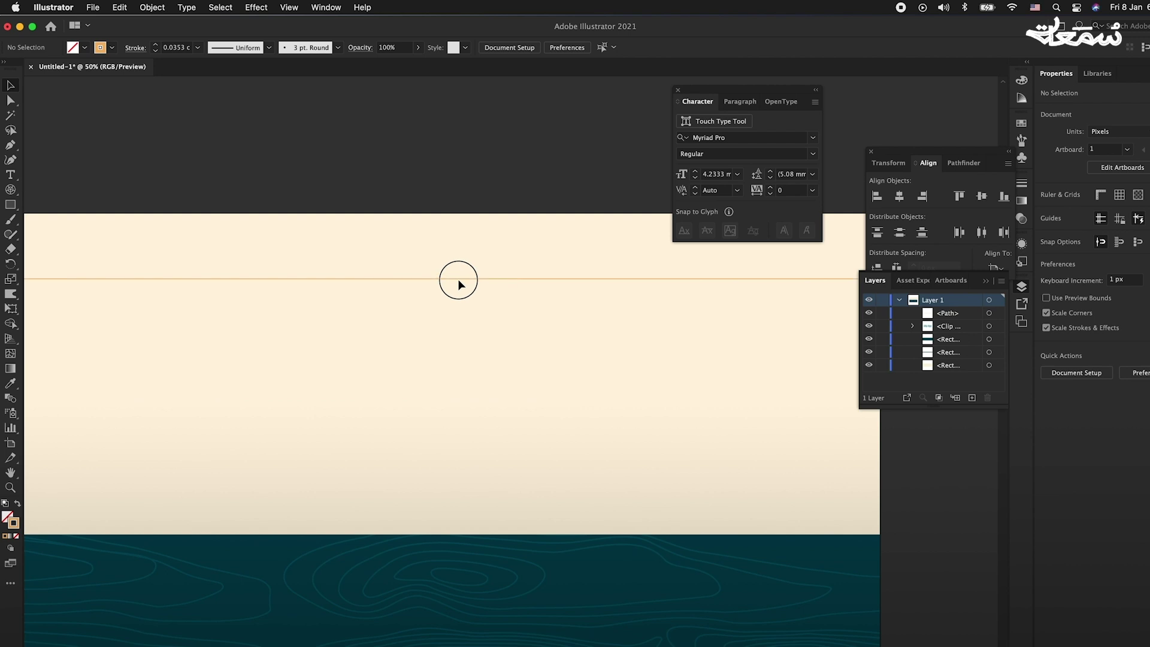
click(360, 240)
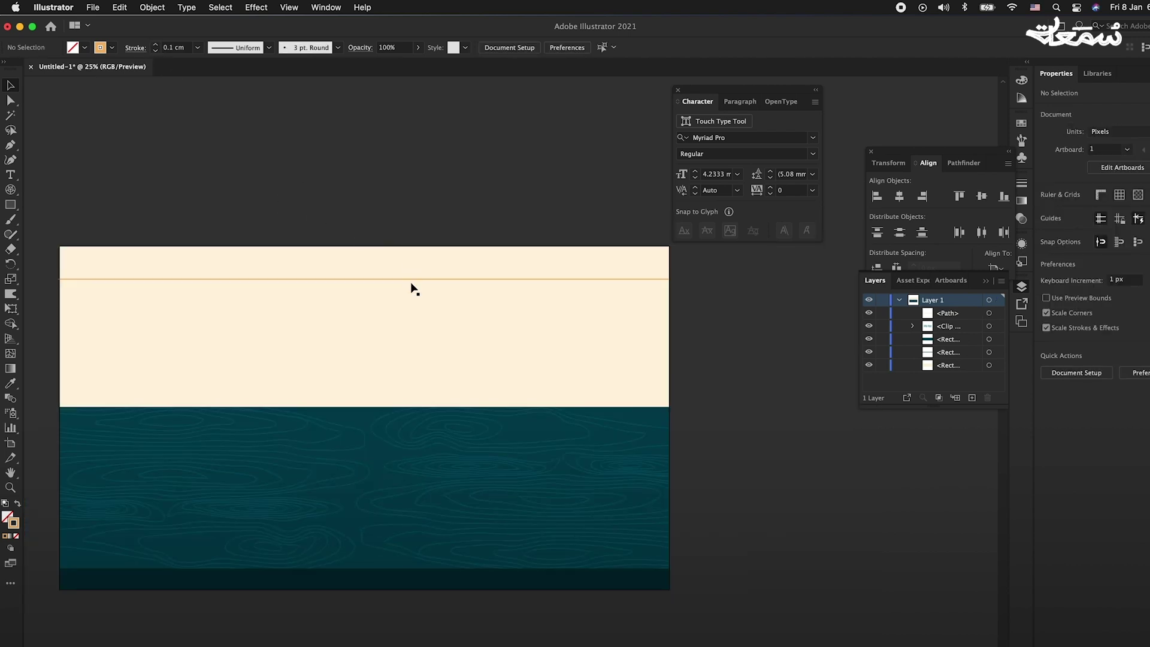
key(super+equal)
click(611, 282)
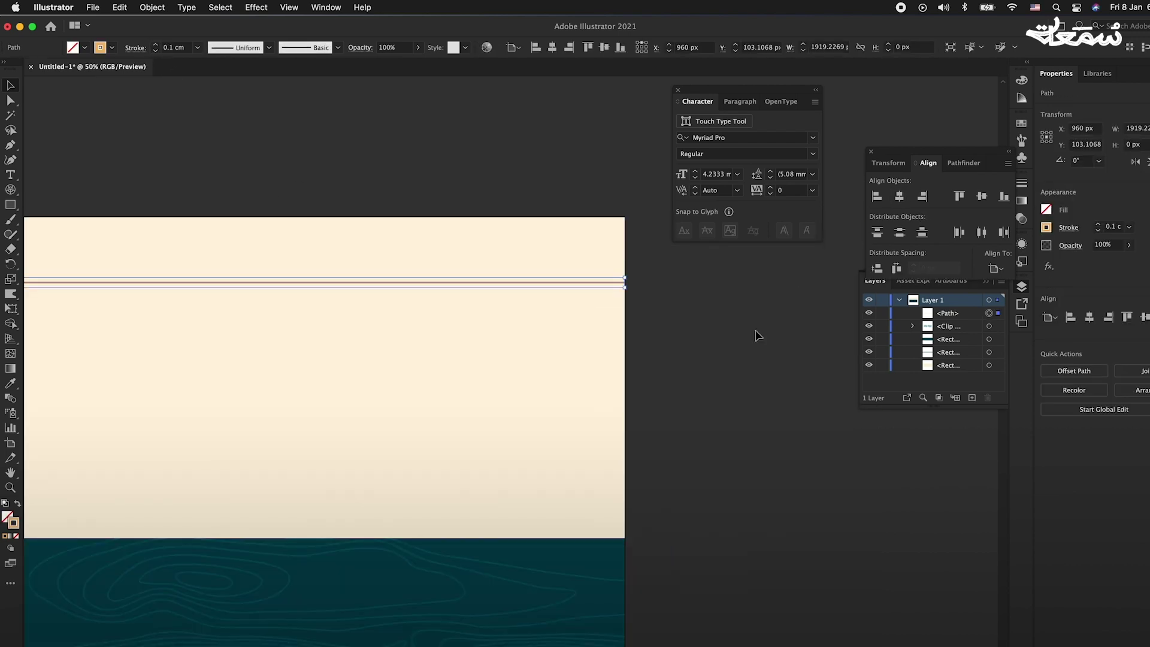
click(757, 334)
key(super+minus)
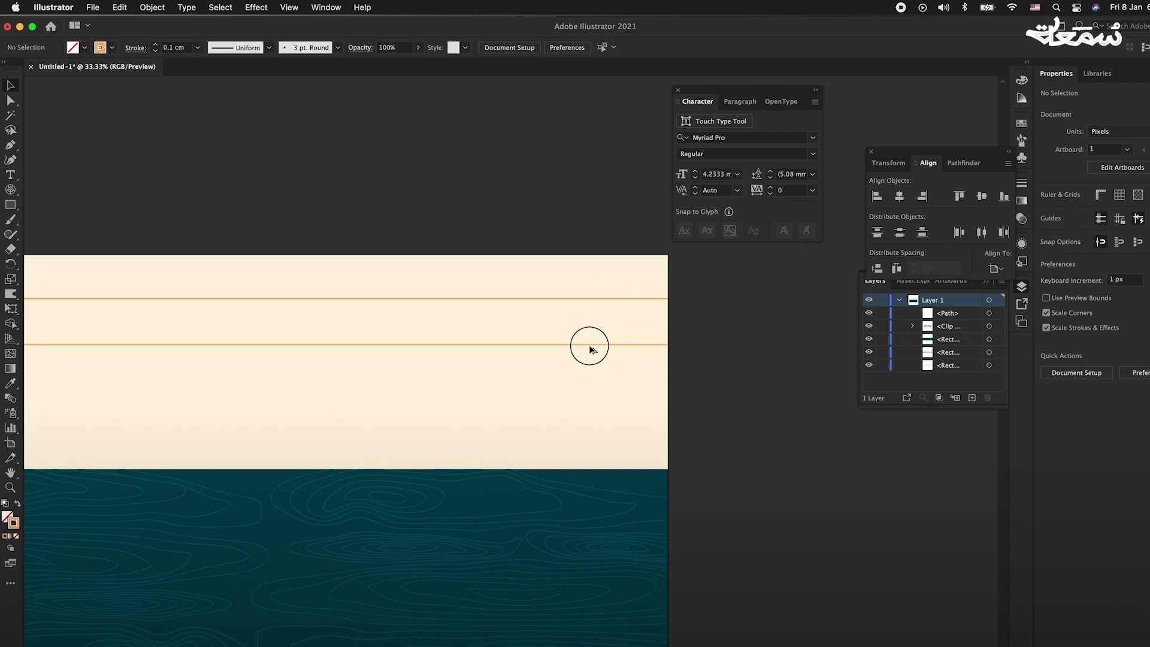
Duplicate the orange line into four evenly spaced lines and group them
drag(592, 299, 589, 347)
key(super+d)
key(super+d)
click(754, 356)
key(super+minus)
click(649, 314)
shift+click(661, 351)
shift+click(665, 388)
key(super+g)
click(737, 373)
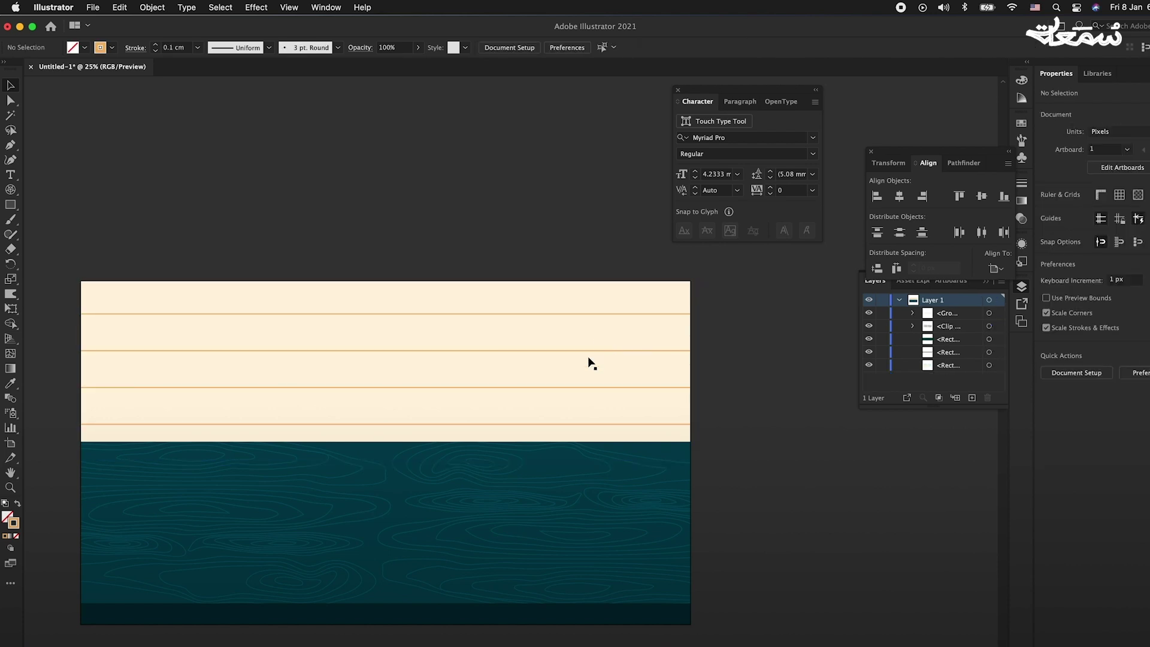
Nudge the grouped lines up slightly and confirm their orange stroke colour
drag(591, 354, 593, 351)
scroll(101, 491, left, 3)
double_click(16, 522)
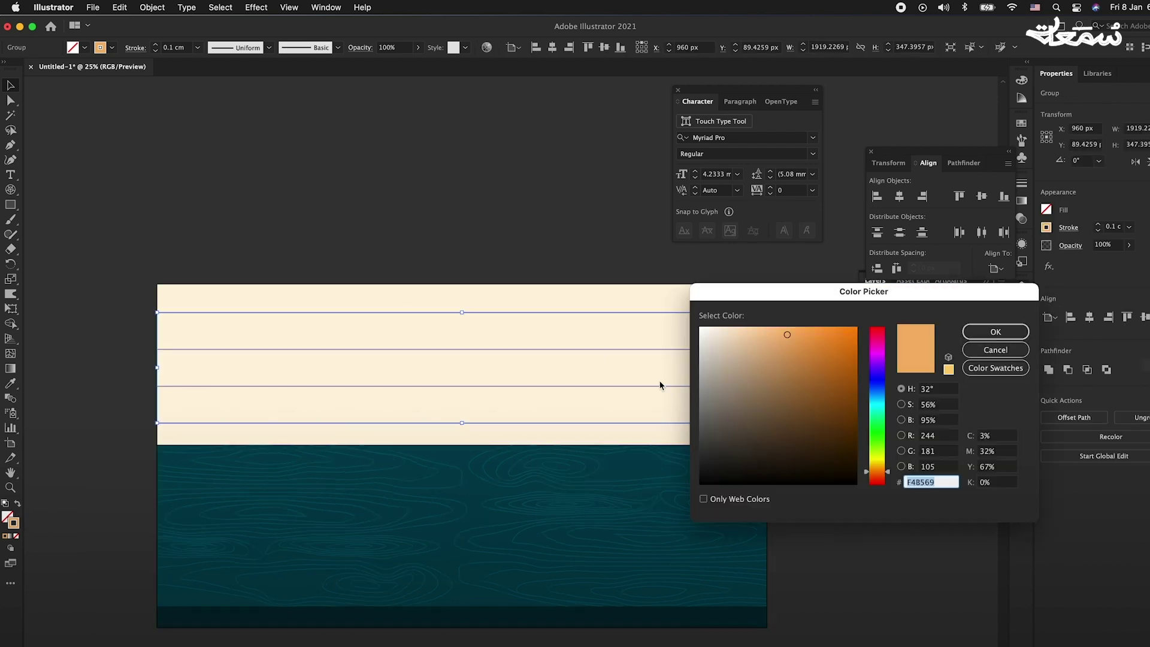
click(991, 331)
click(594, 250)
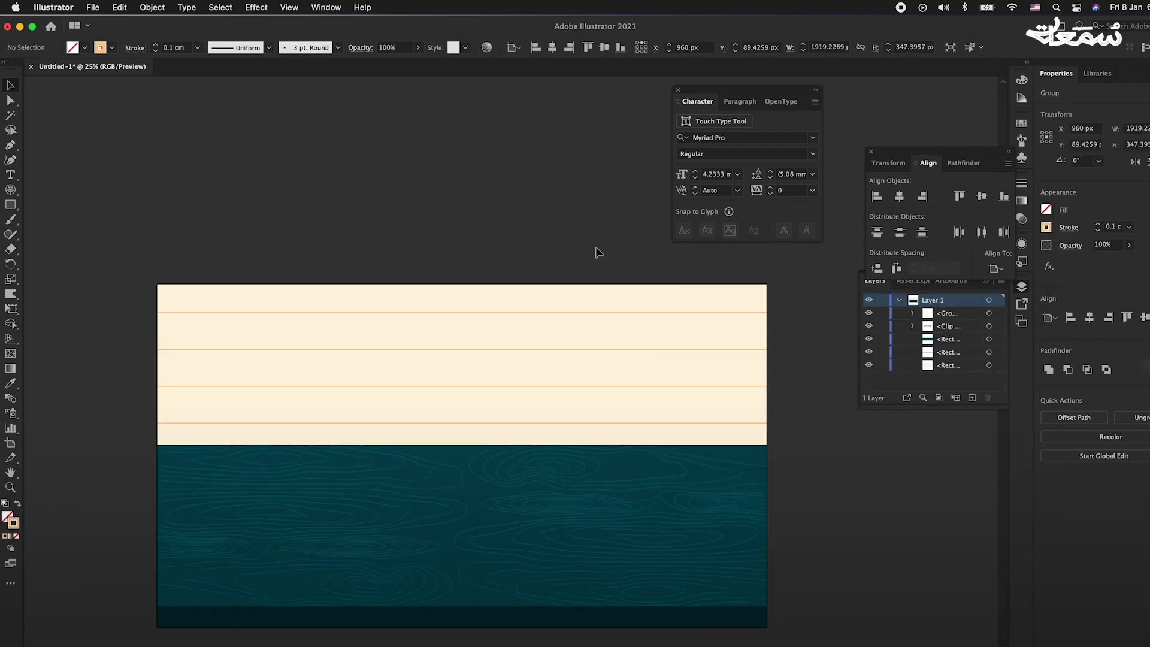
scroll(213, 311, up, 2)
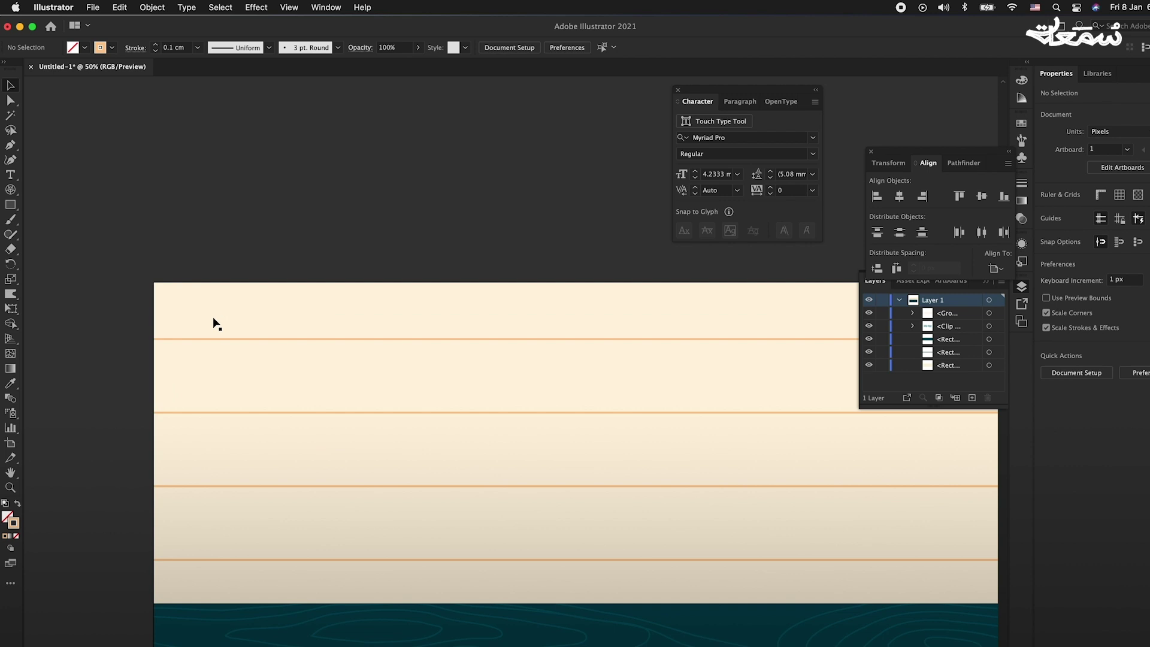
Draw a short vertical line from the top orange line up to the wall's top edge
key(p)
scroll(254, 340, up, 1)
scroll(252, 341, up, 2)
click(250, 342)
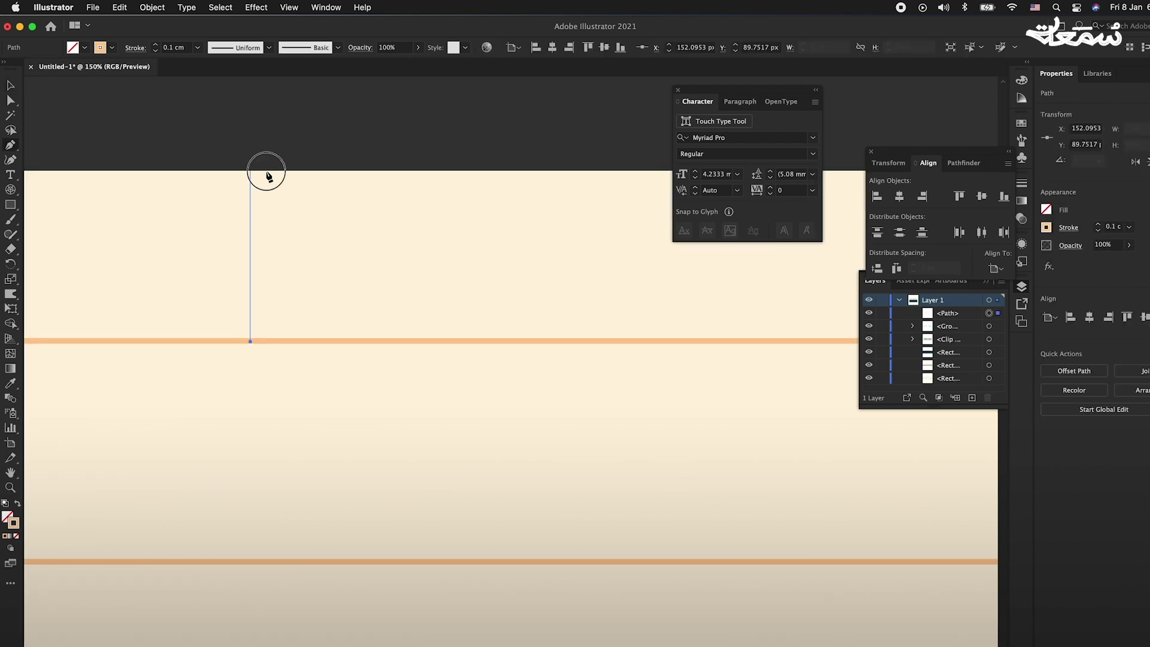
shift+click(267, 174)
scroll(267, 174, down, 2)
key(v)
click(336, 210)
Repeat the vertical line into a row of ten evenly spaced copies
scroll(261, 324, down, 1)
drag(266, 326, 345, 327)
scroll(315, 323, down, 1)
key(ctrl+d)
key(ctrl+d)
key(ctrl+d)
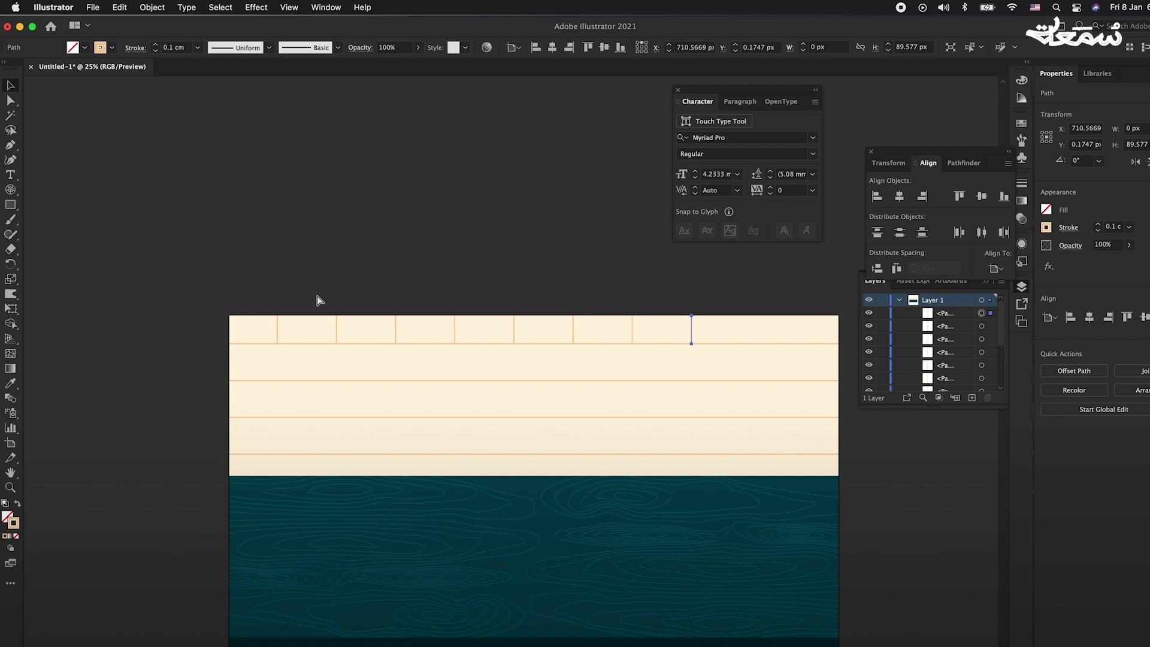
click(618, 308)
click(810, 328)
Lock the cream wall rectangle, then marquee-select and group the ten vertical lines
click(800, 342)
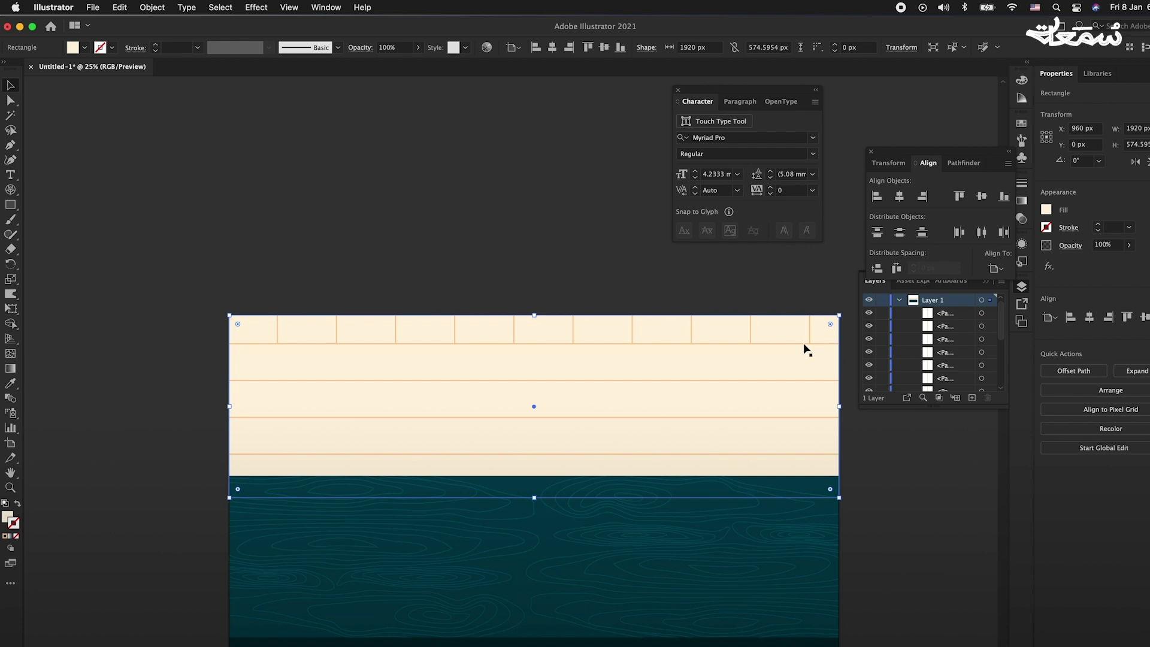
key(a)
drag(824, 309, 274, 328)
key(super+g)
Centre the vertical-line row and place an offset copy stretched to fill the second wall strip
key(v)
click(898, 196)
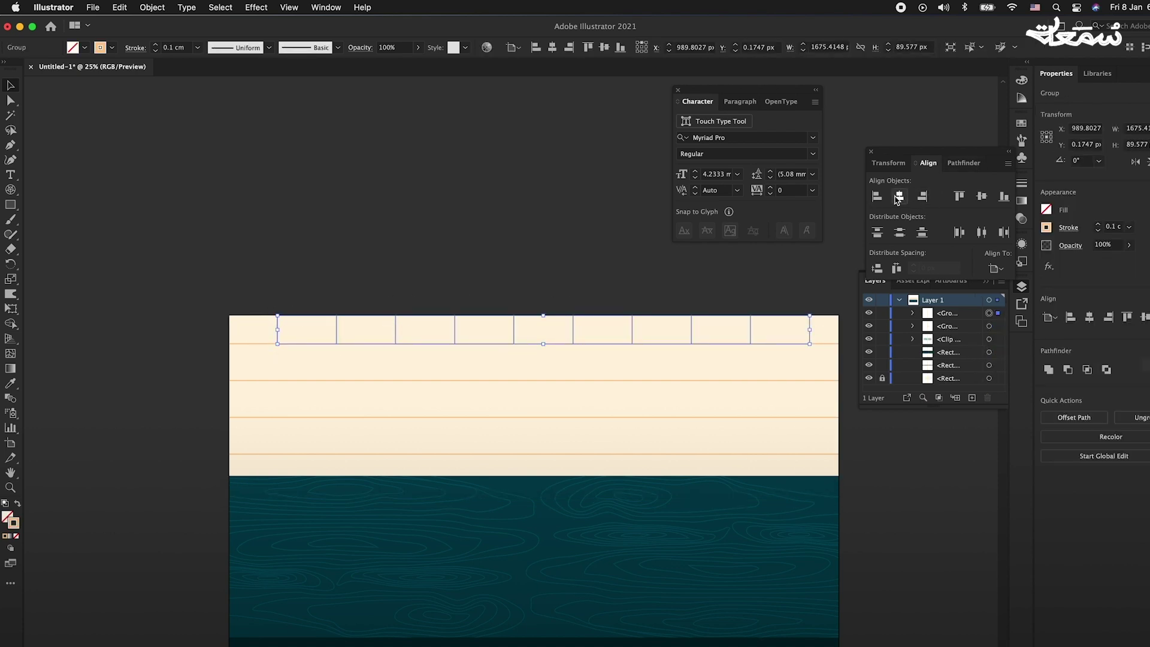
alt+drag(330, 339, 353, 366)
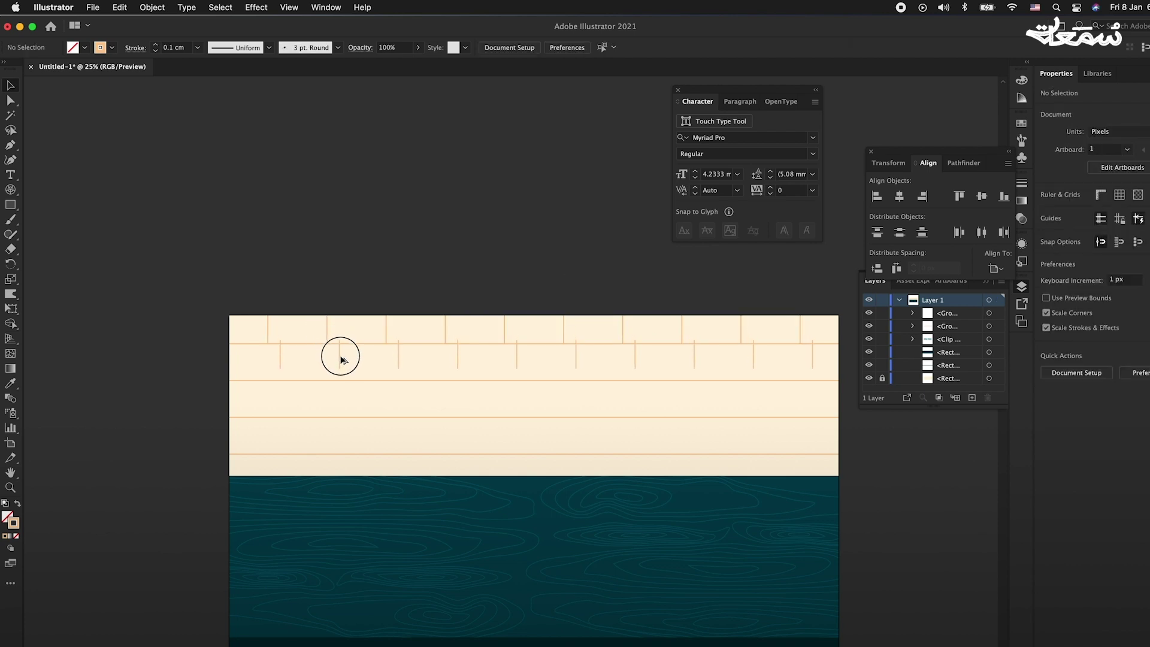
click(353, 364)
drag(563, 372, 563, 401)
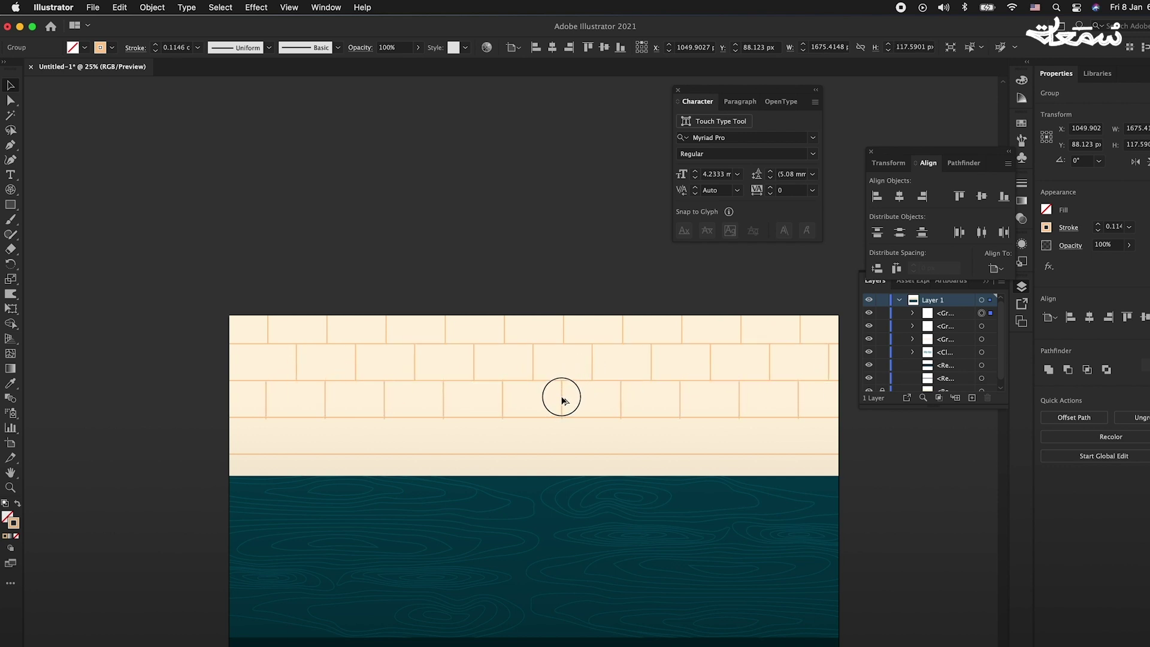
Review the tiled wall strips, checking the bottom row of vertical lines
scroll(561, 400, up, 1)
scroll(519, 413, up, 1)
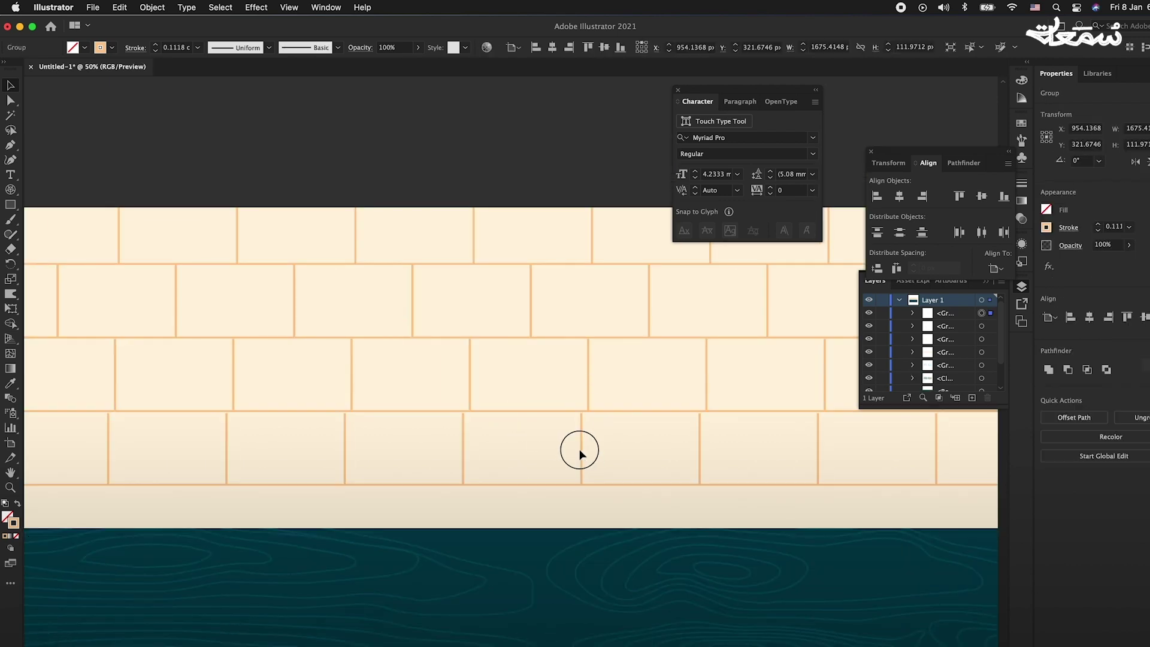
key(super+shift+a)
scroll(529, 443, up, 3)
scroll(639, 443, down, 5)
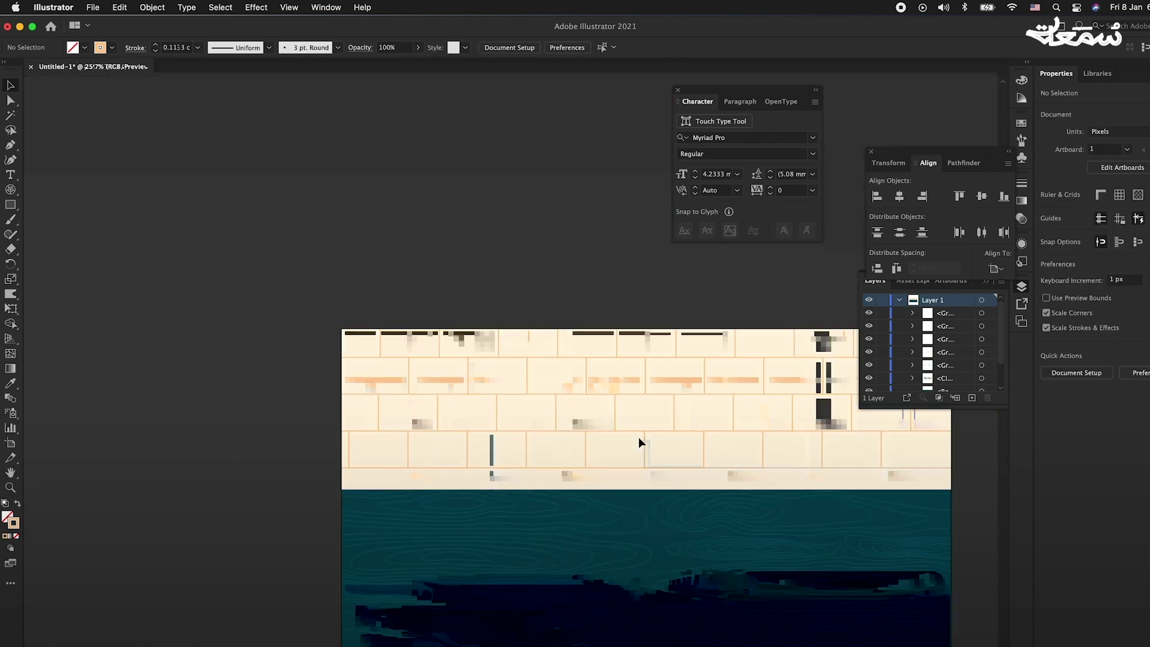
click(657, 479)
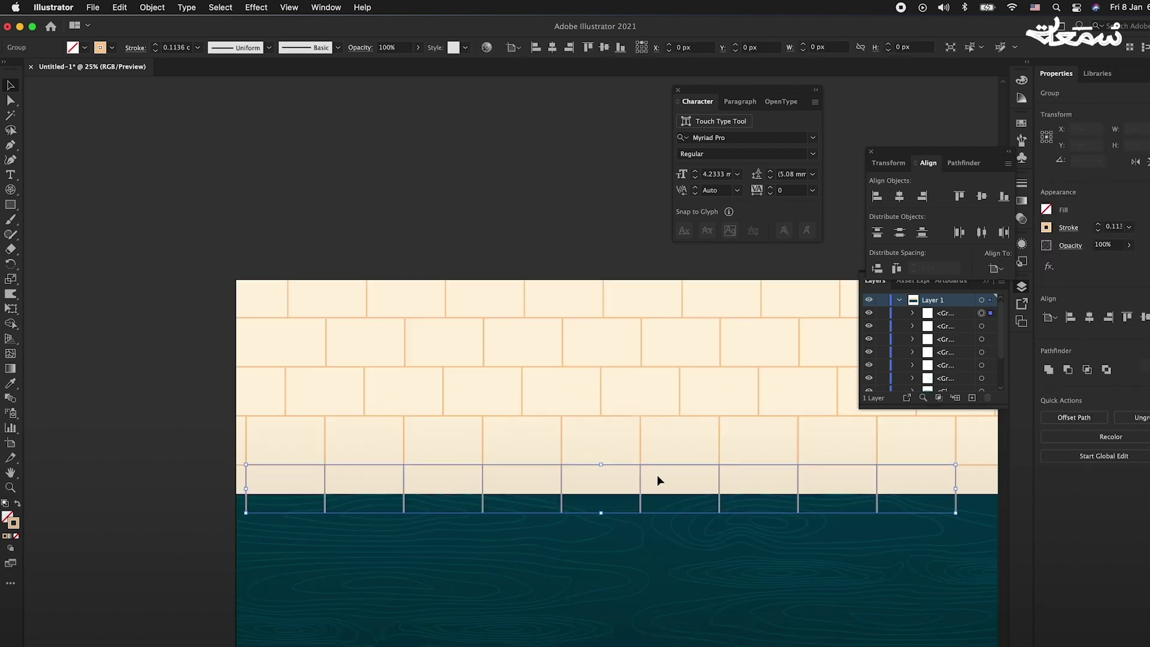
scroll(656, 479, up, 2)
scroll(697, 484, down, 3)
click(520, 286)
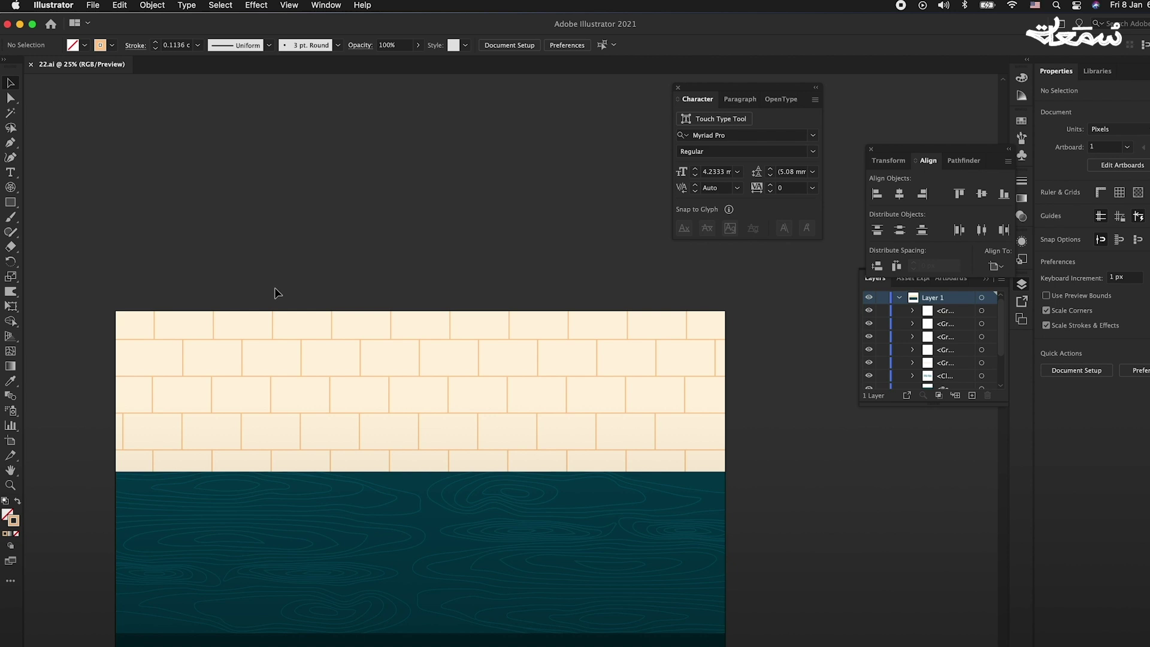
Pen-draw a closed, curved bowl-shaped cup-body path above the tiled wall
key(p)
scroll(407, 238, up, 2)
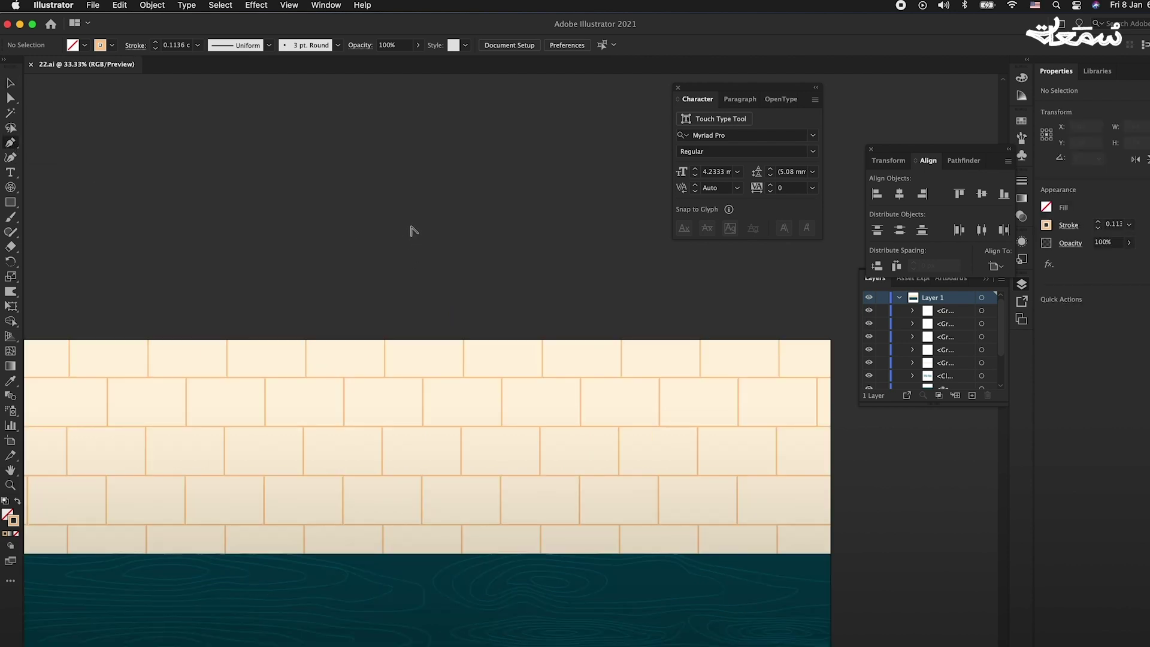
scroll(473, 287, up, 2)
click(479, 226)
drag(416, 298, 355, 303)
drag(339, 230, 346, 180)
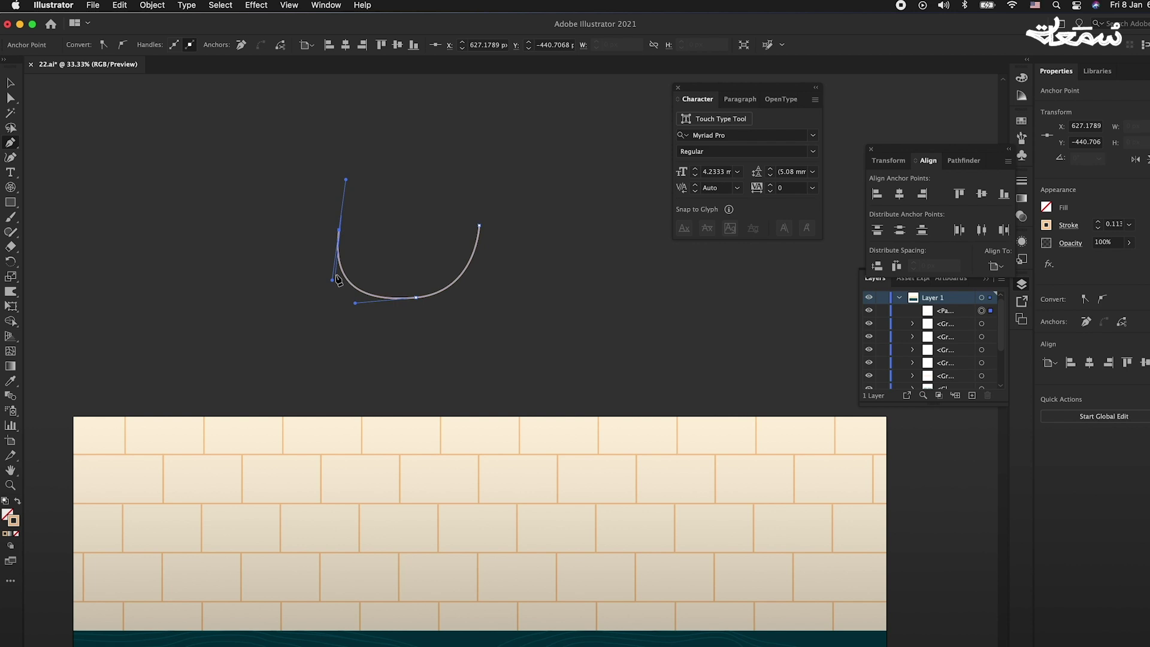
click(480, 226)
drag(480, 226, 556, 174)
super+click(432, 323)
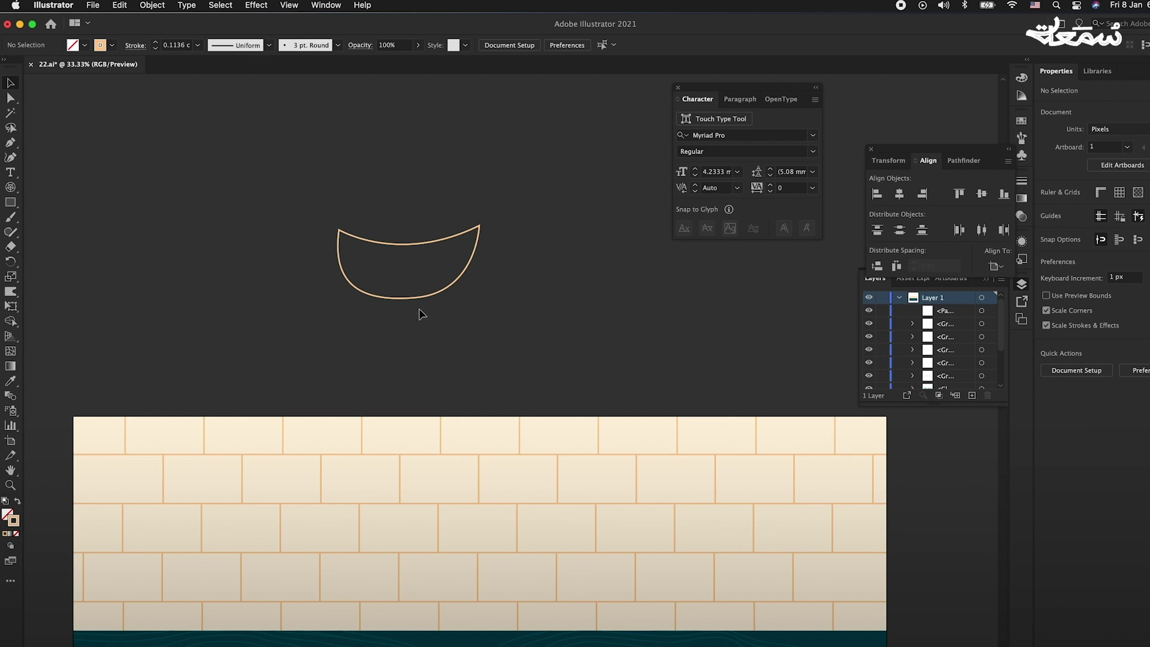
Pull the cup's bottom anchor down to deepen it, then swap fill and stroke
key(a)
click(416, 297)
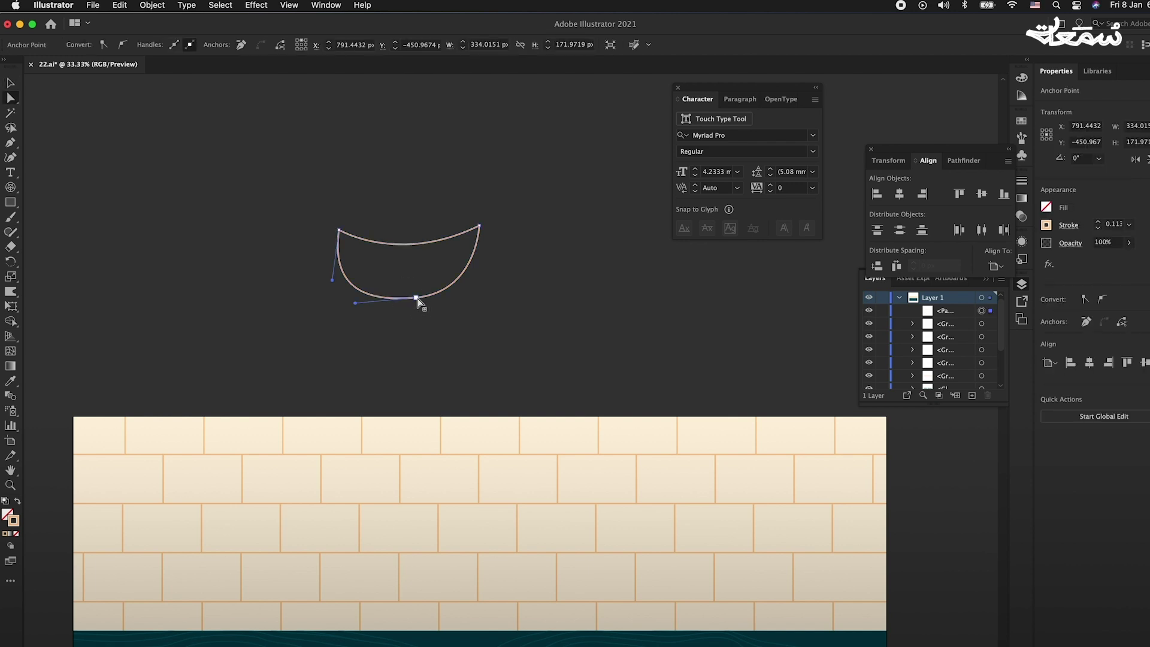
drag(417, 303, 418, 314)
click(482, 317)
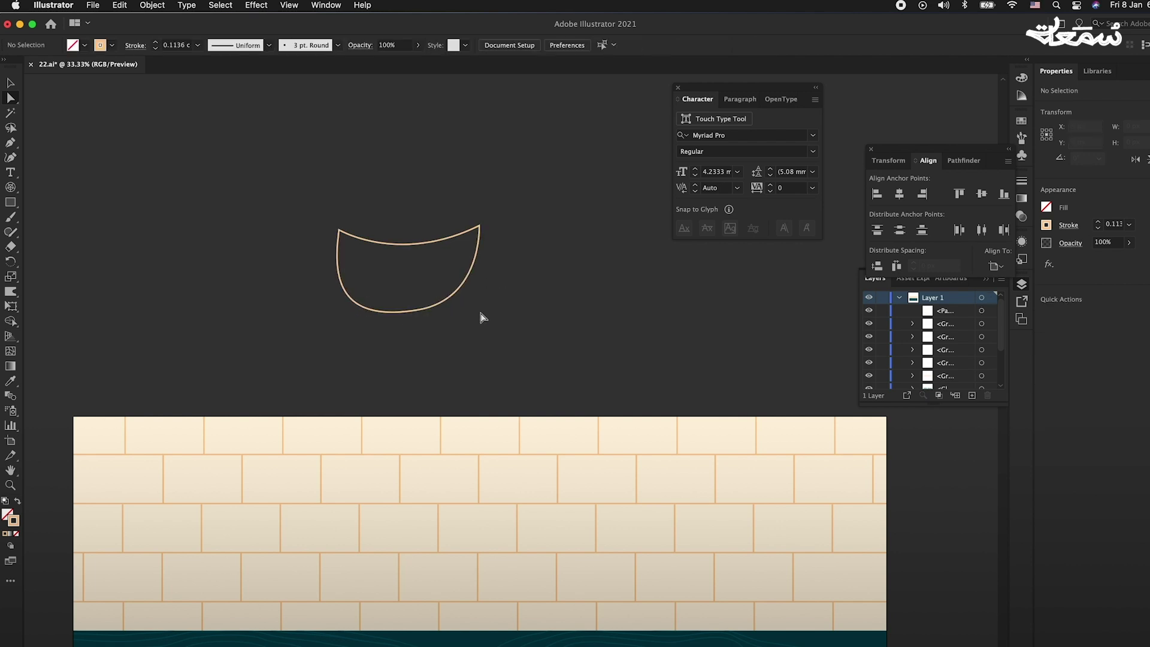
key(super+equal)
key(v)
click(295, 320)
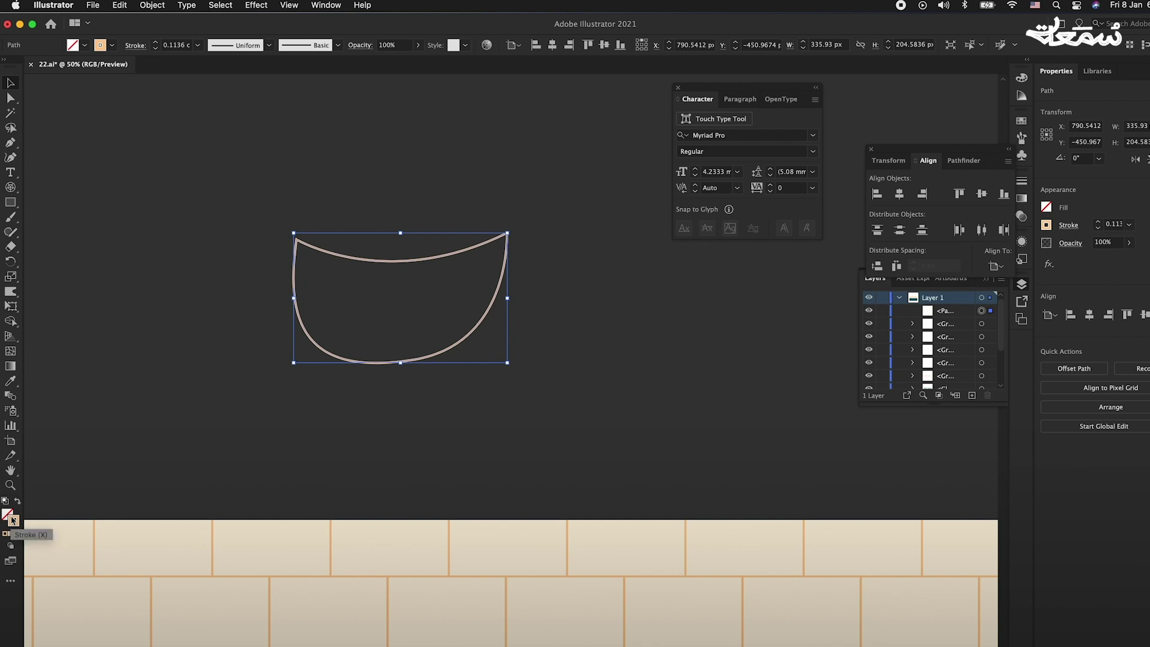
key(shift+x)
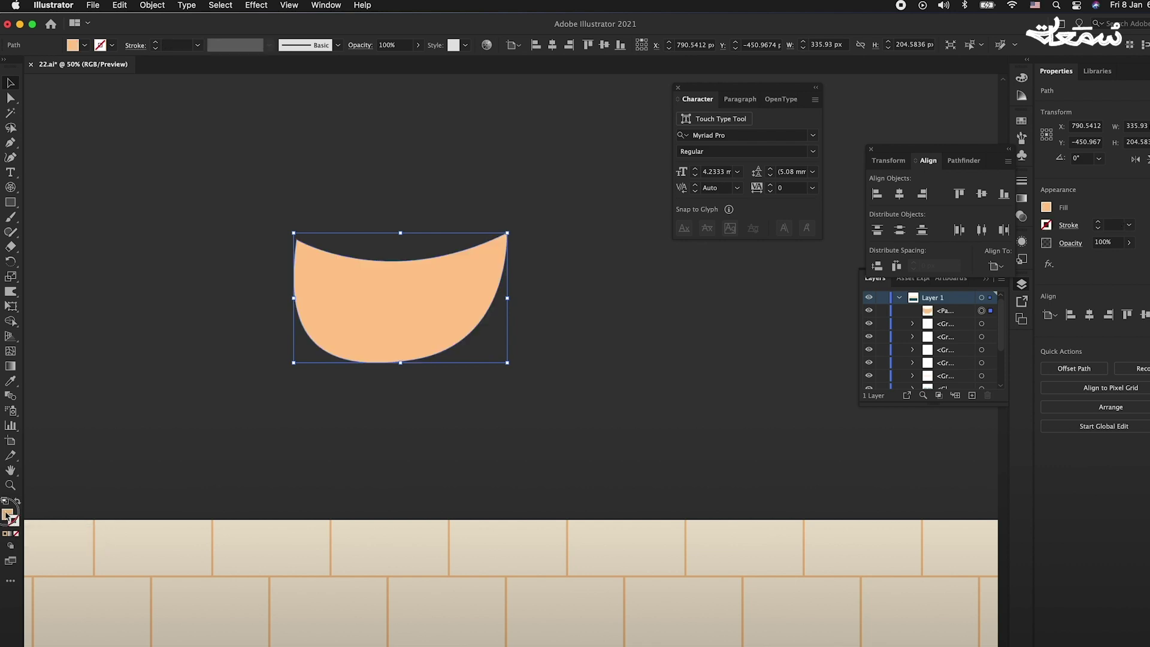
Fill the cup body with bright orange FFAA00
double_click(8, 514)
mouse_move(875, 470)
mouse_down()
mouse_move(867, 461)
mouse_move(875, 467)
mouse_up()
drag(847, 330, 857, 324)
click(995, 330)
click(642, 380)
scroll(501, 389, up, 2)
scroll(500, 388, up, 2)
Check the body's bottom anchor, then draw an ellipse across the cup's top as the rim
key(a)
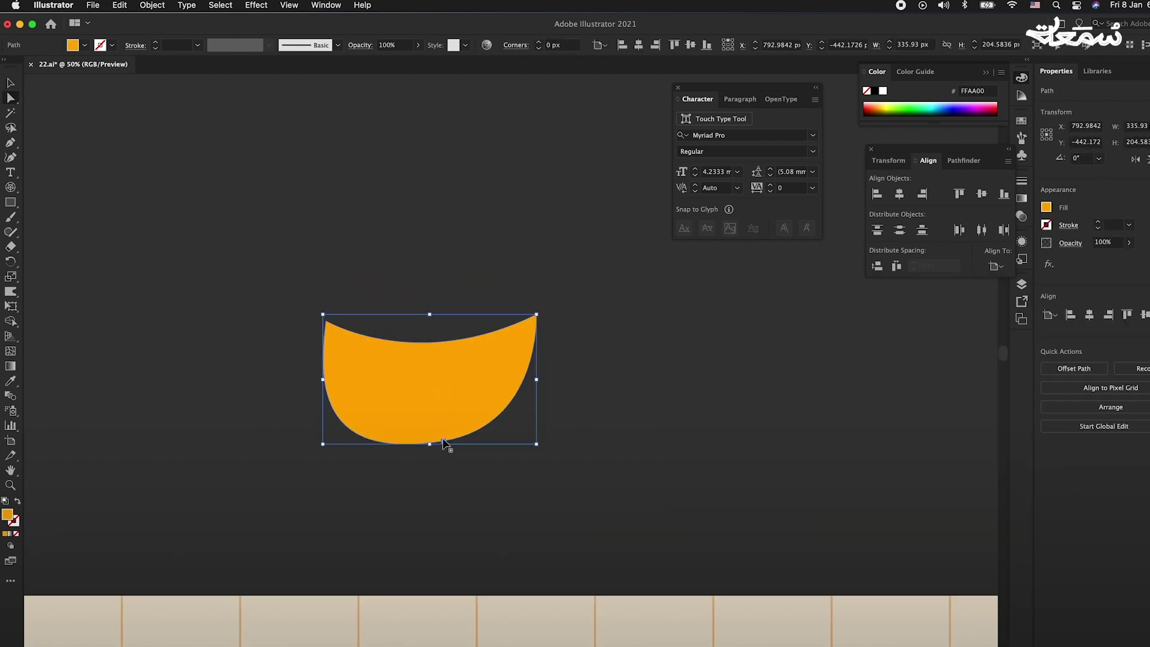
click(443, 446)
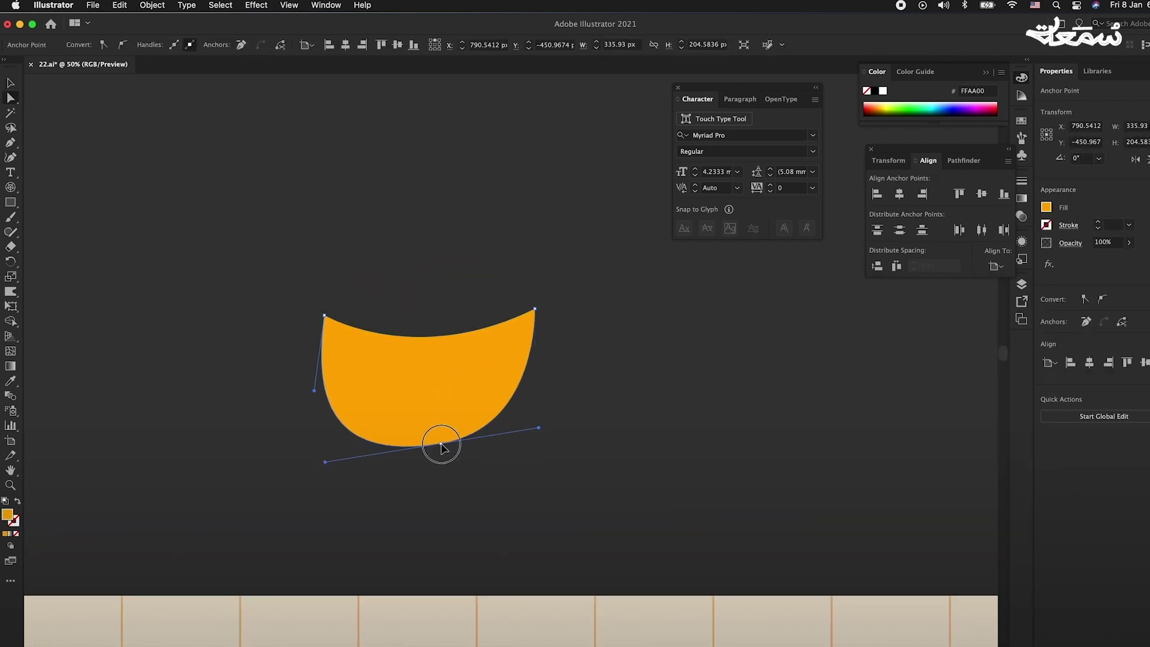
click(401, 457)
drag(7, 205, 54, 233)
mouse_move(318, 285)
mouse_down()
mouse_move(556, 338)
mouse_move(539, 336)
mouse_move(540, 304)
mouse_up()
Adjust the rim ellipse's left, right and lower anchors to fit the cup's top
key(a)
click(537, 311)
scroll(536, 315, up, 3)
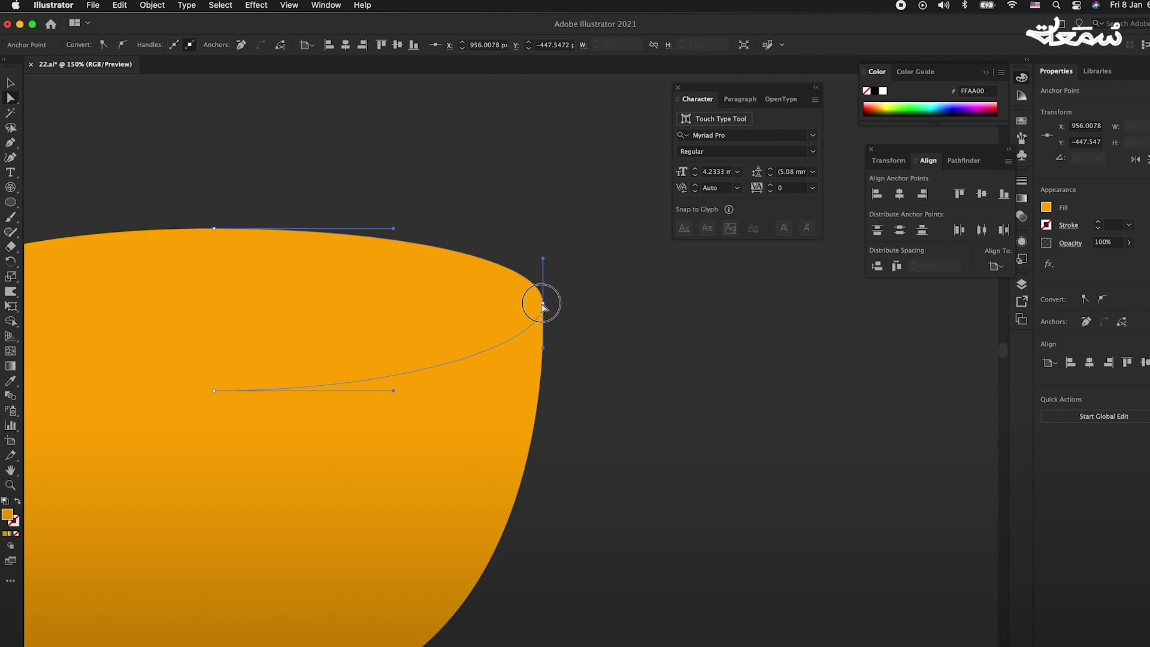
scroll(540, 303, down, 1)
scroll(539, 303, down, 1)
click(250, 307)
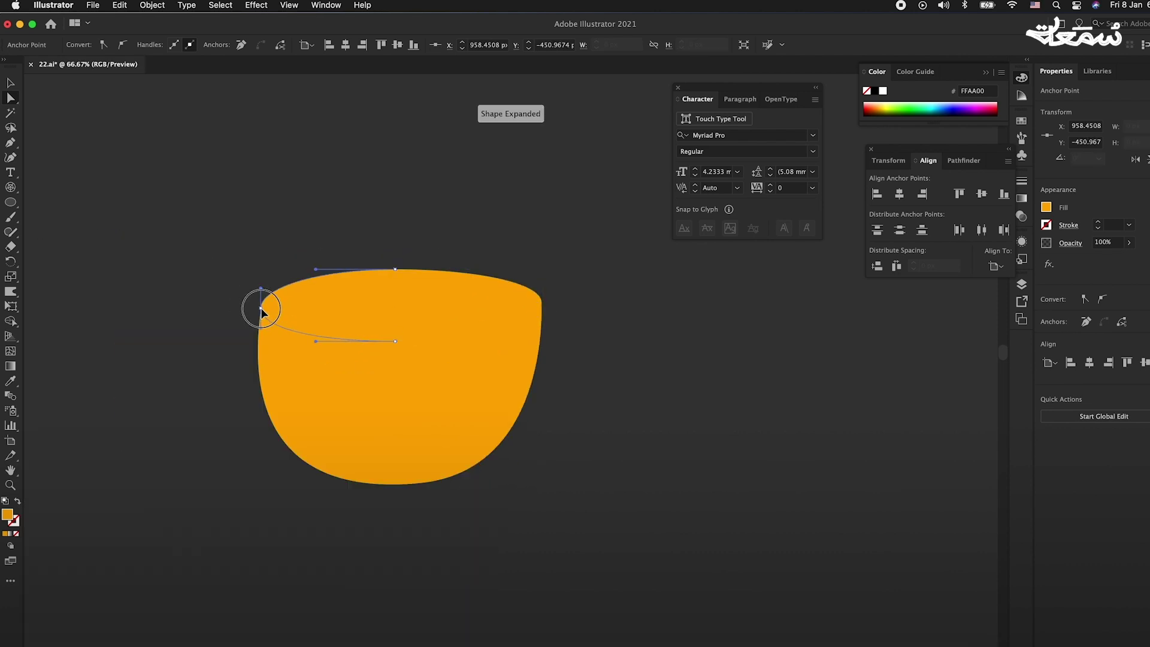
scroll(258, 314, up, 4)
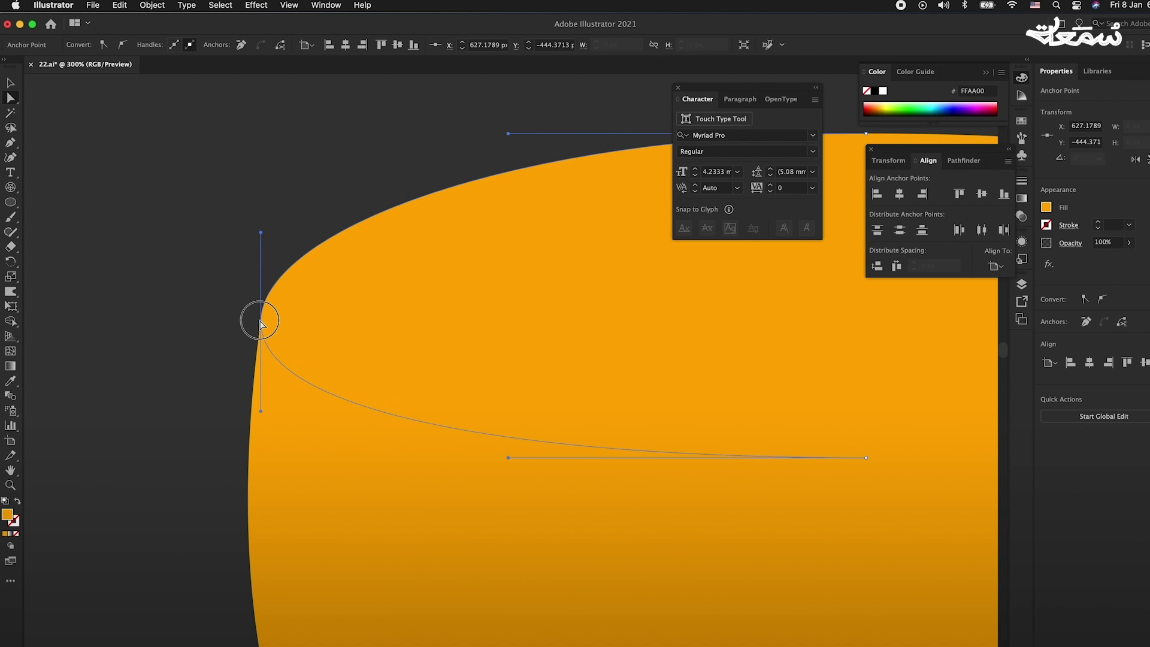
scroll(262, 321, down, 4)
drag(391, 349, 390, 350)
key(v)
key(F7)
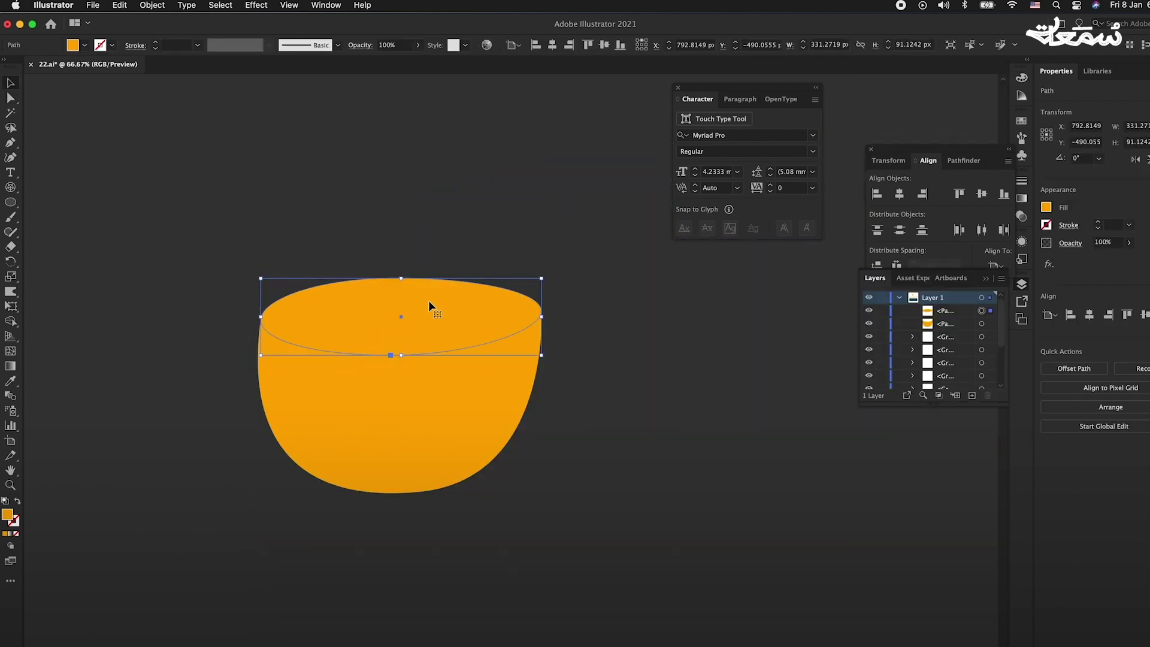
Move the rim ellipse behind the cup body and fill it red-orange FF6D00
drag(938, 312, 938, 327)
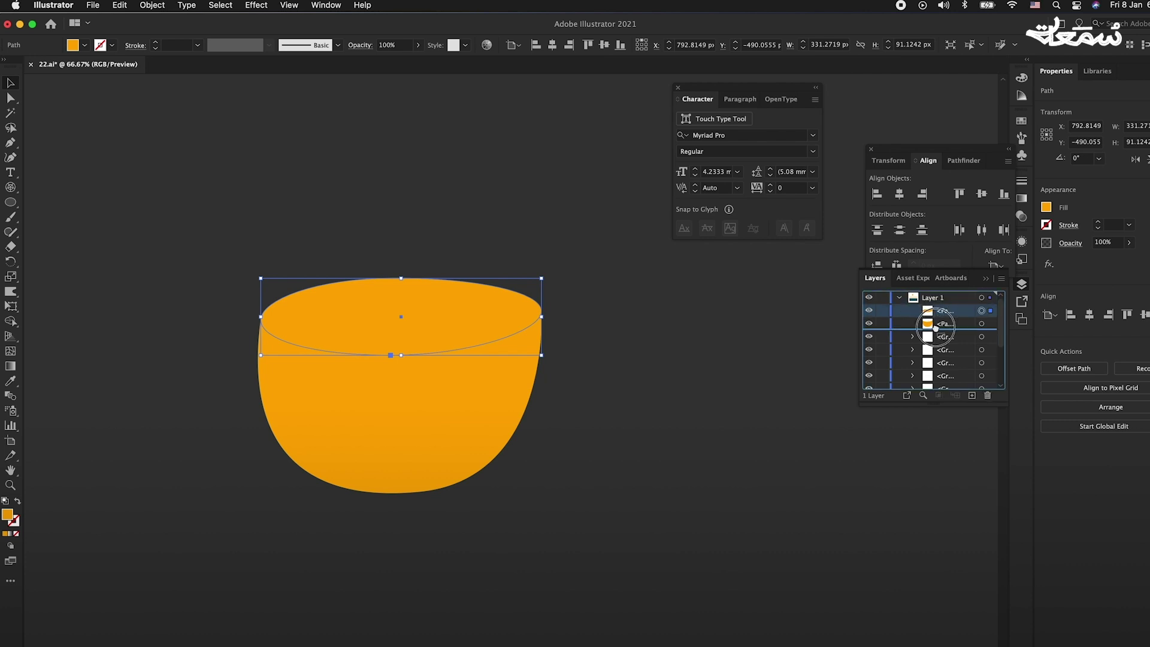
double_click(8, 515)
click(869, 470)
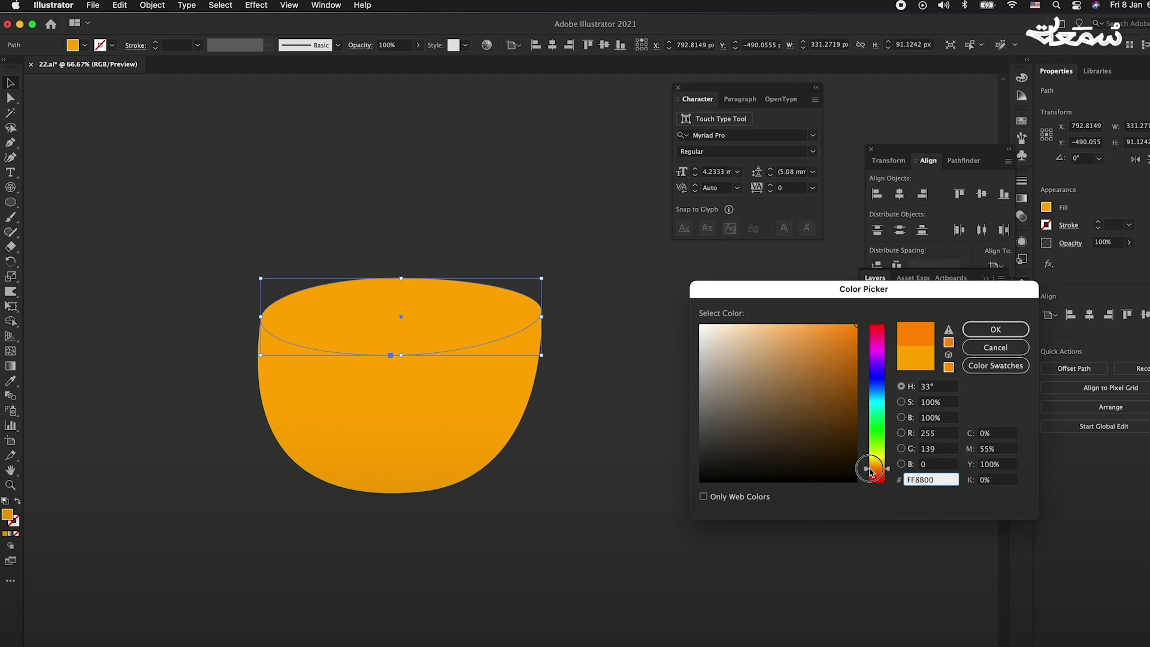
click(996, 329)
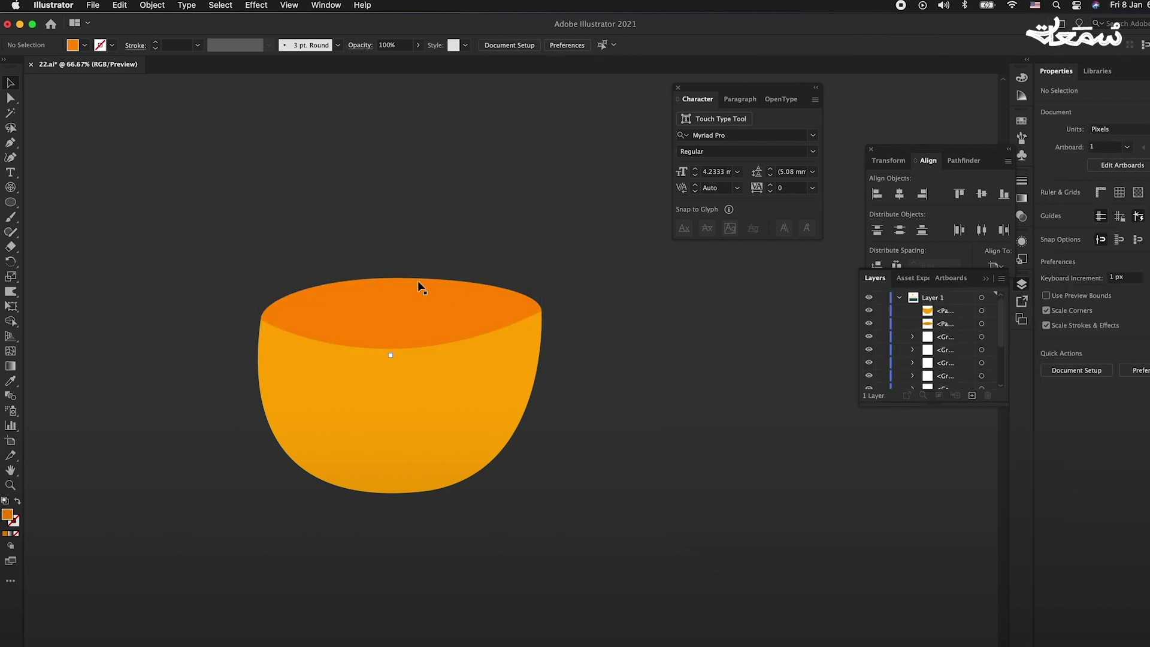
double_click(8, 515)
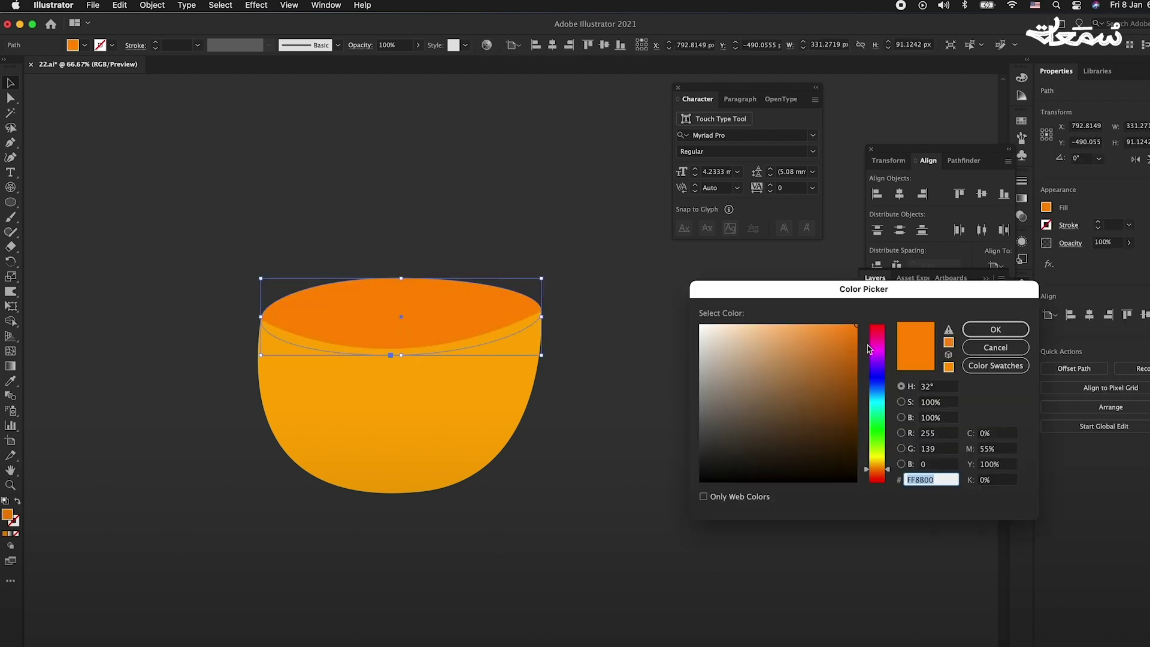
click(869, 472)
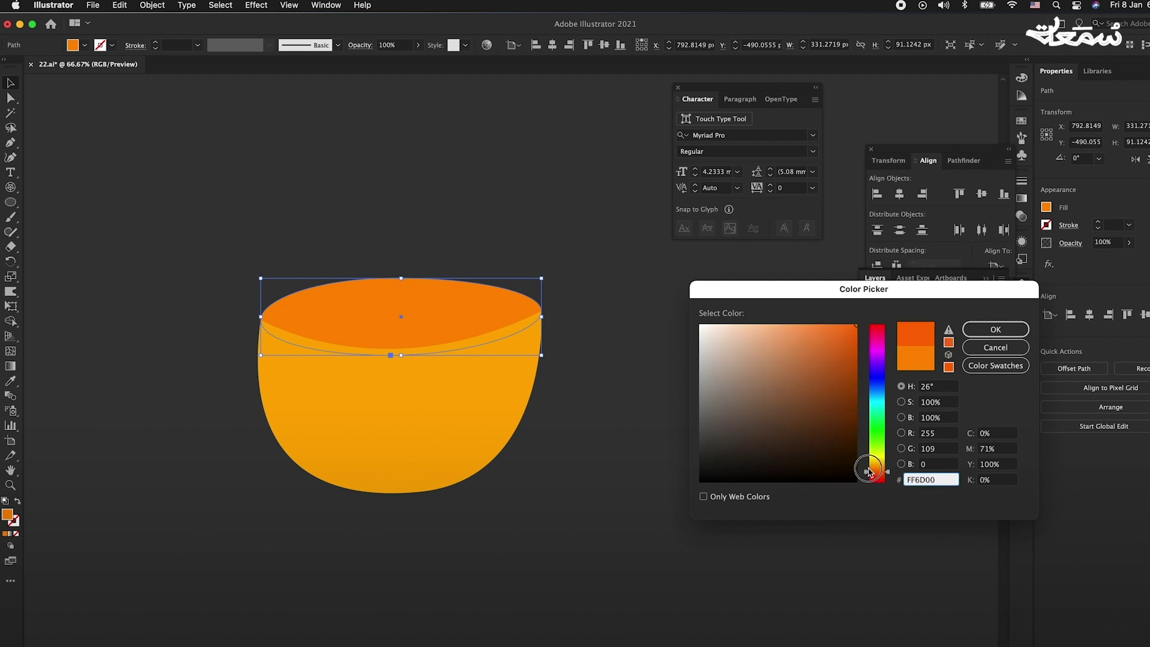
click(995, 329)
Reshape the body's top-right anchor handles so its top edge curves toward the rim
key(a)
key(ctrl+plus)
key(ctrl+plus)
click(546, 287)
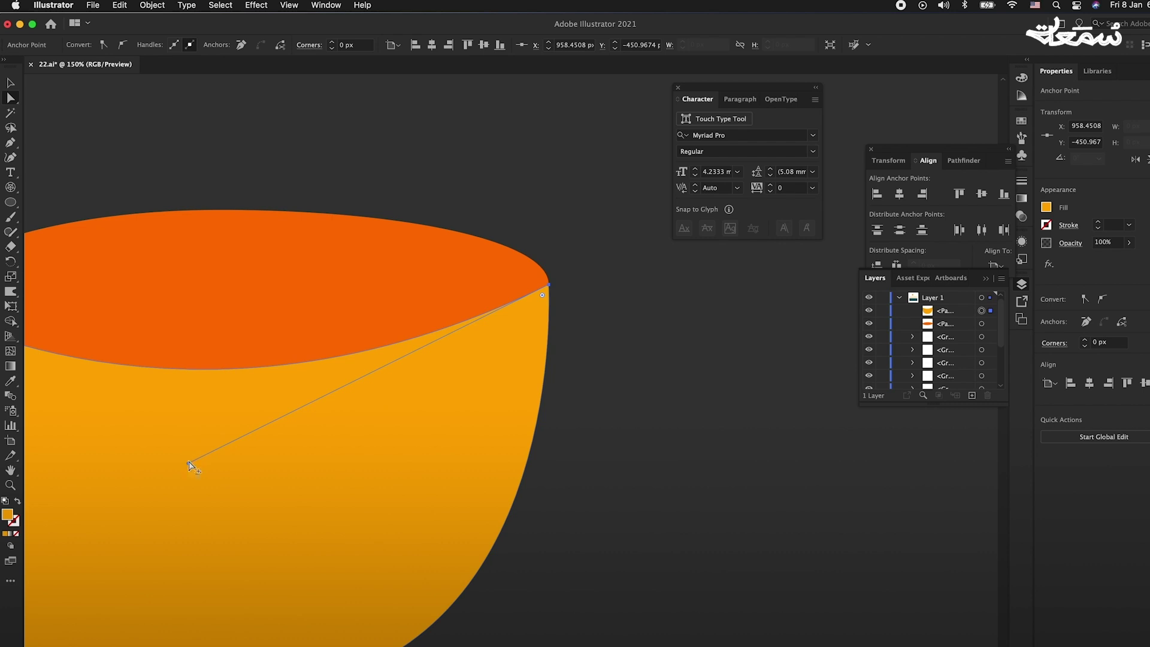
drag(189, 463, 434, 426)
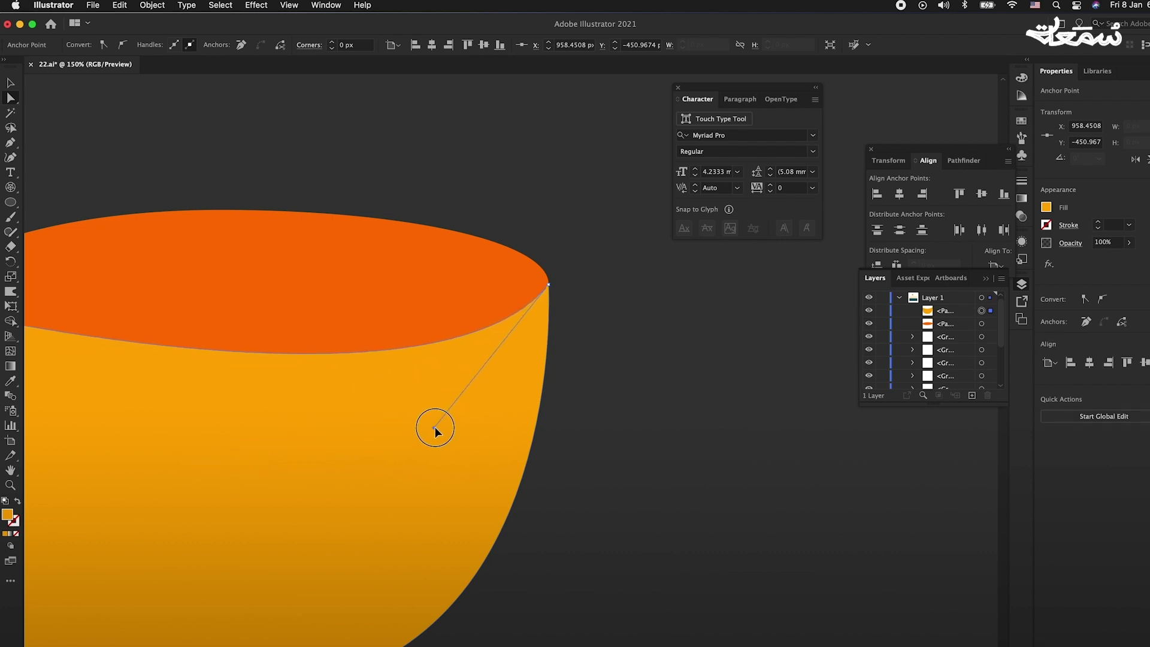
drag(435, 426, 467, 417)
scroll(335, 384, left, 5)
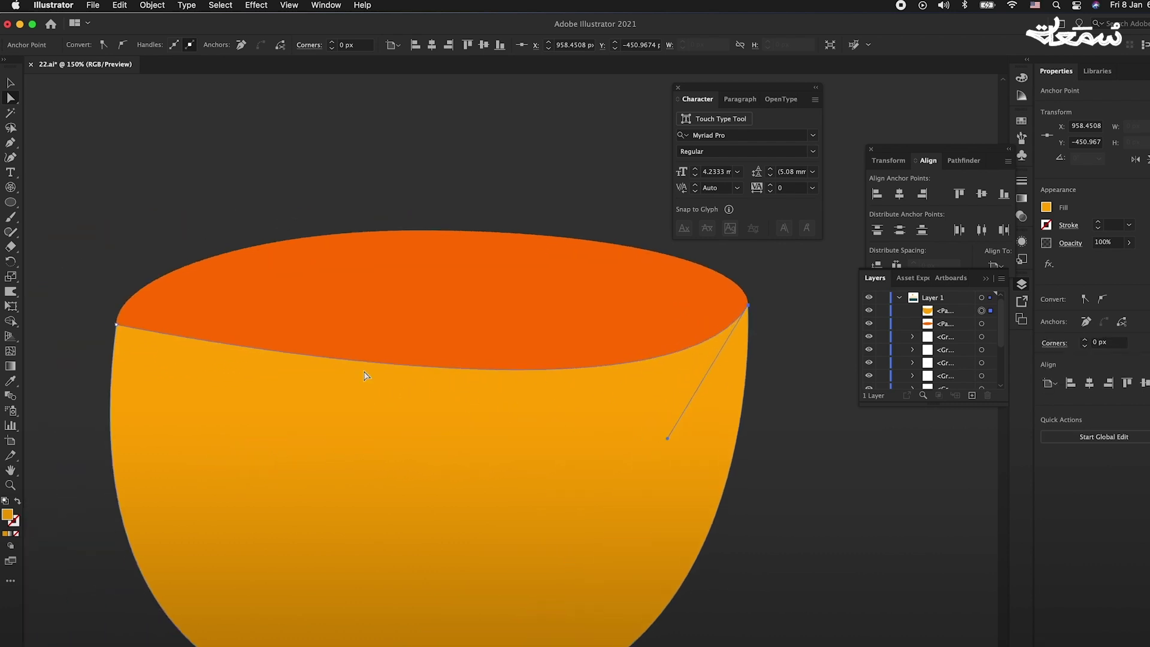
click(747, 307)
drag(668, 443, 677, 443)
key(super+shift+a)
Make the body's top-left anchor smooth and curve the top edge into an elliptical arc
click(117, 325)
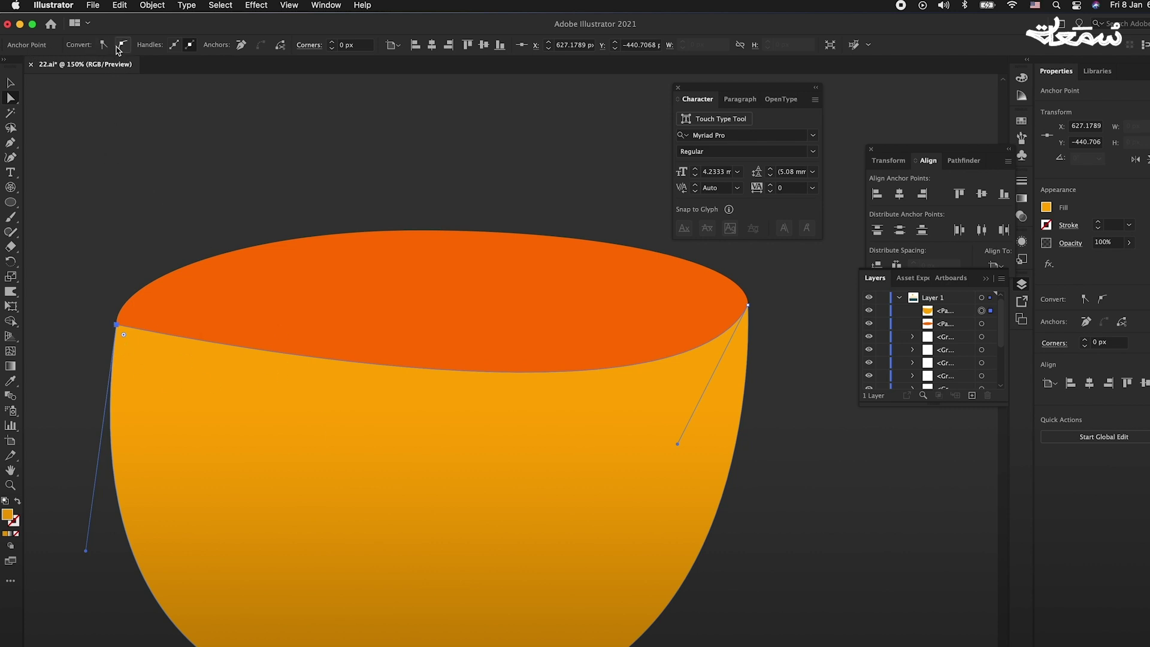
click(122, 46)
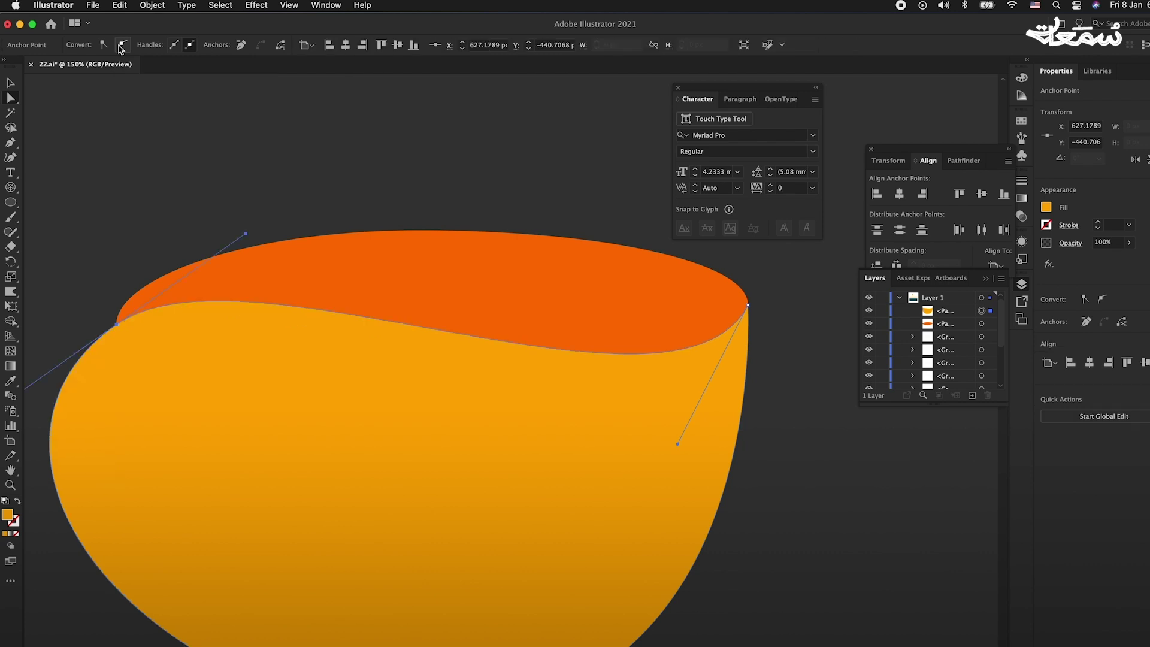
scroll(269, 410, down, 1)
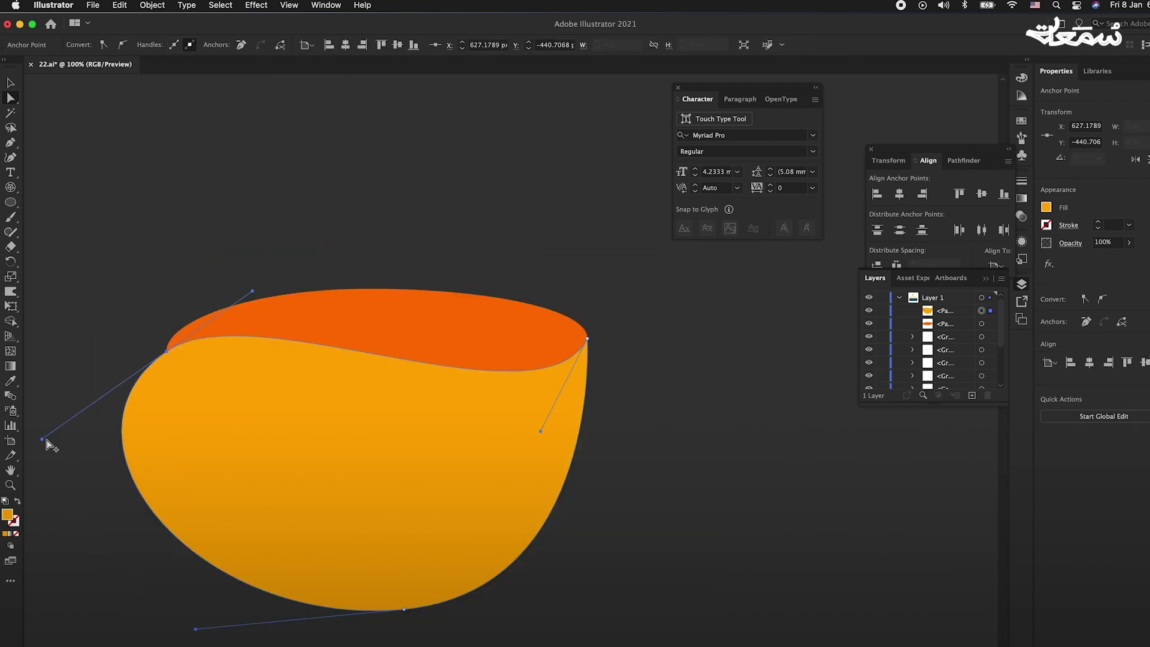
drag(44, 441, 165, 472)
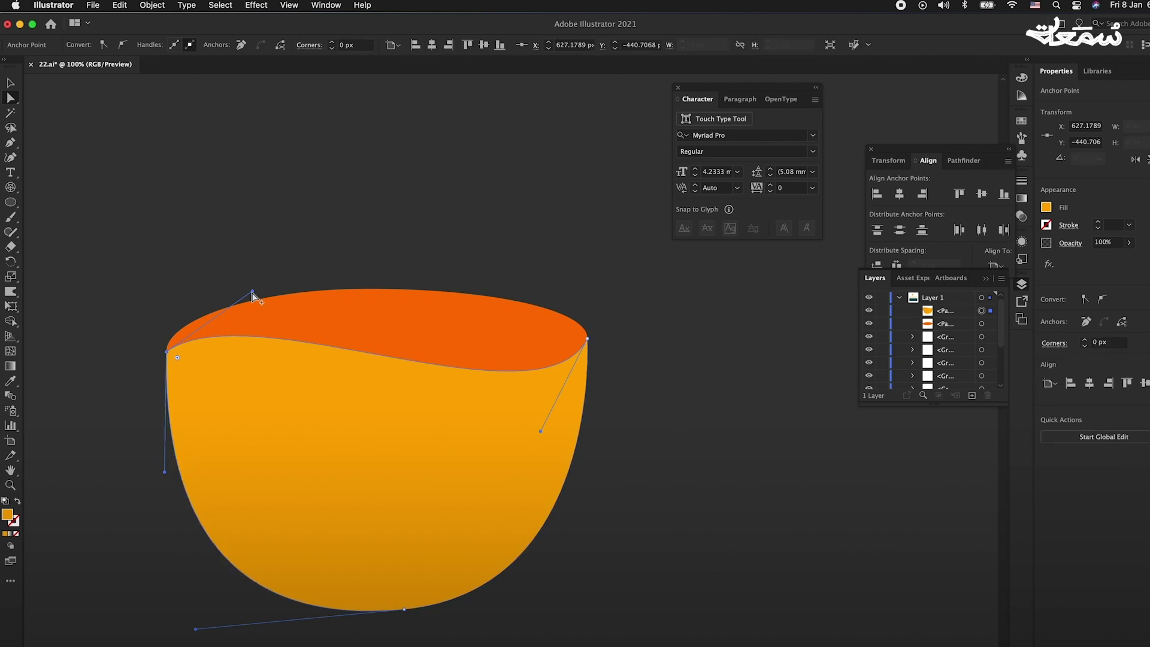
drag(252, 292, 171, 425)
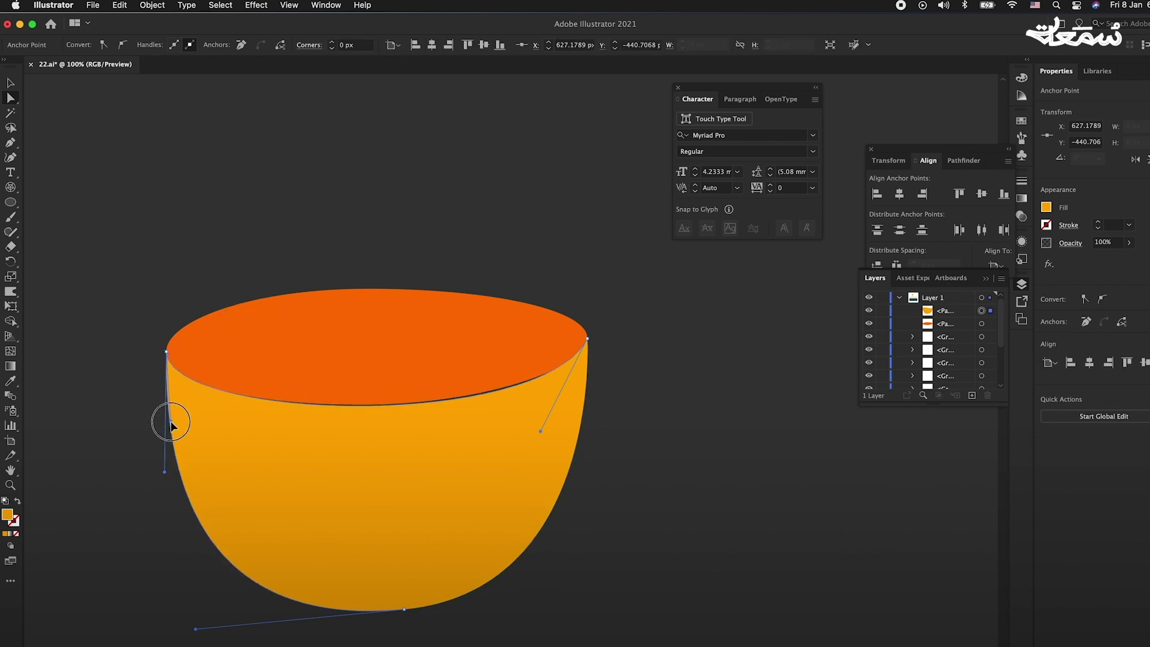
Shorten the rim ellipse and select its bottom anchor
key(v)
click(395, 321)
drag(385, 289, 386, 300)
key(a)
click(390, 410)
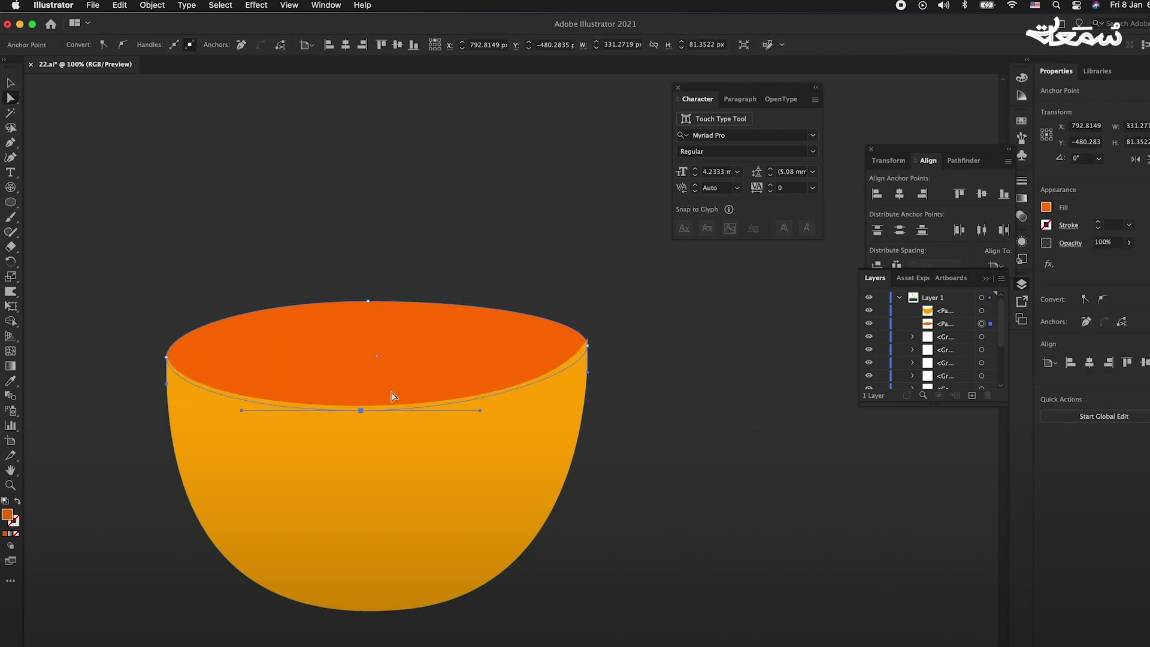
scroll(608, 346, up, 3)
scroll(154, 334, up, 3)
scroll(154, 334, up, 3)
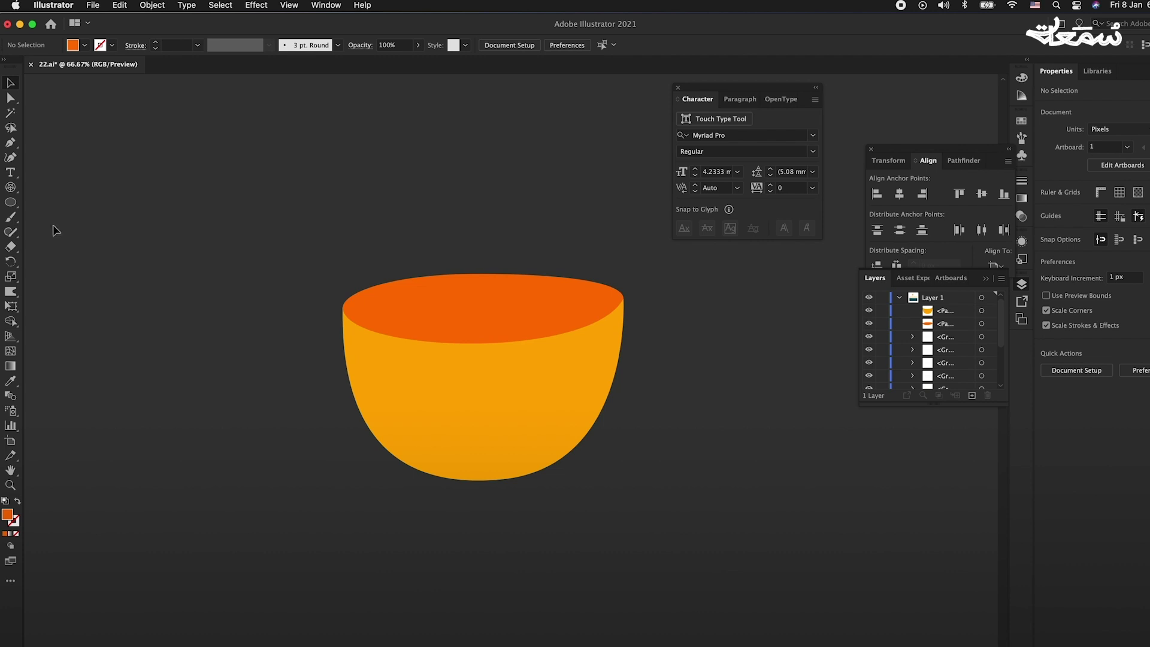
Draw an ellipse over the bowl's opening and fill it dark brown #3A1A03
click(8, 205)
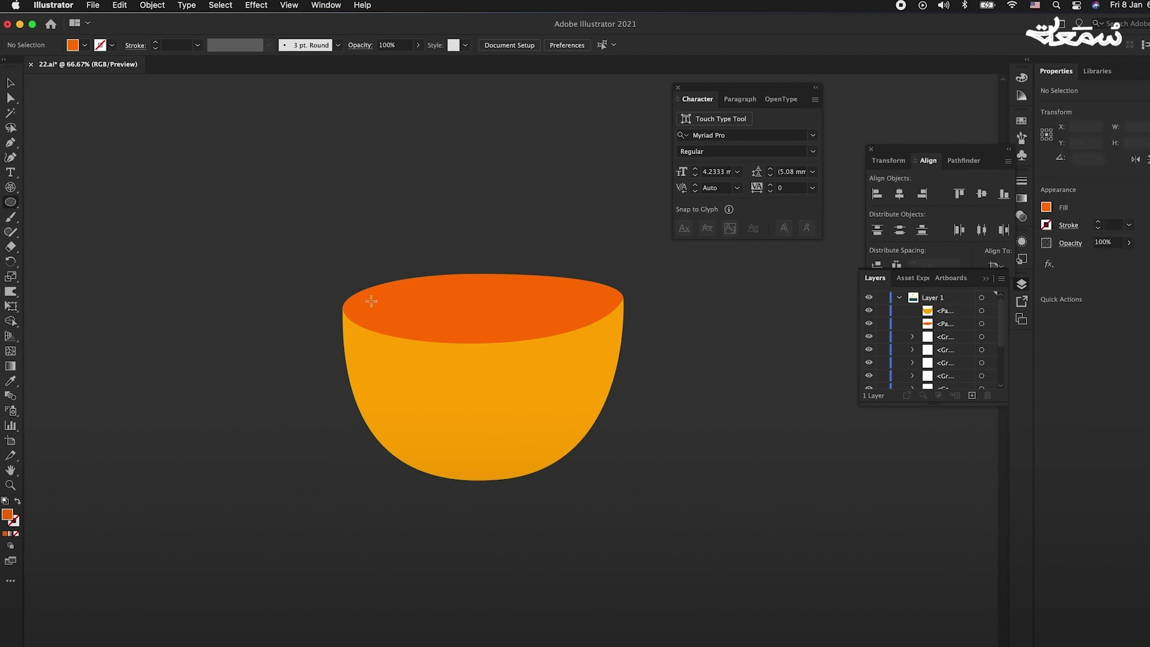
drag(447, 334, 596, 356)
key(super+minus)
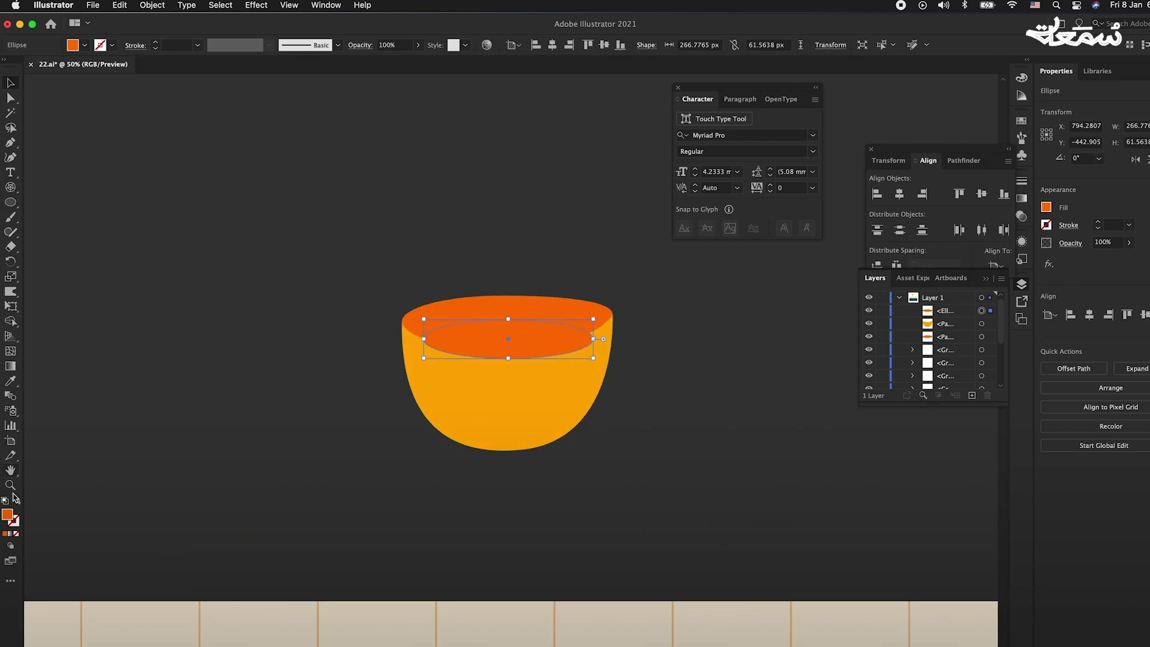
double_click(10, 519)
drag(837, 443, 854, 469)
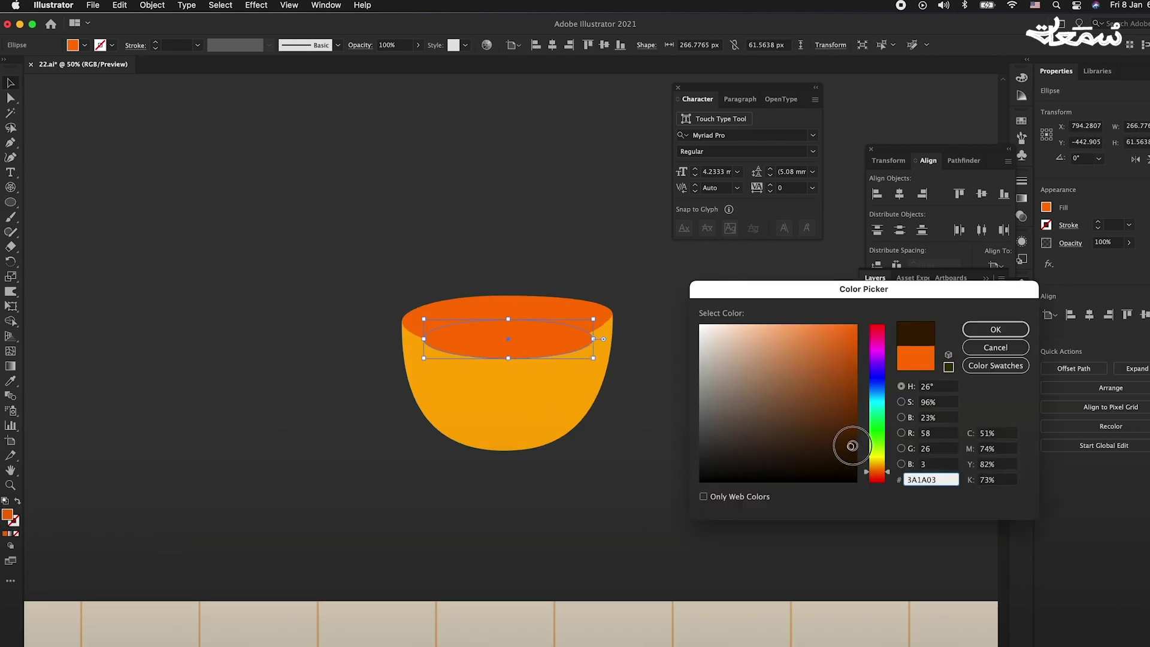
click(994, 328)
key(super+1)
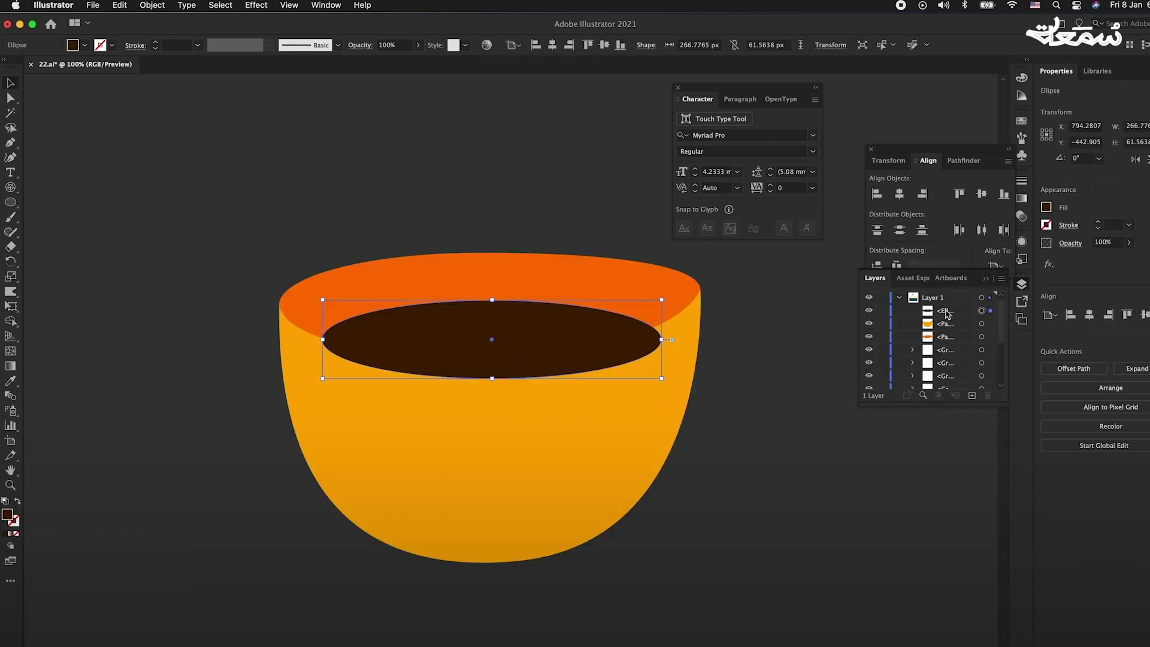
Move the brown ellipse behind the orange rim and squash its height
drag(946, 313, 944, 328)
click(826, 372)
click(474, 321)
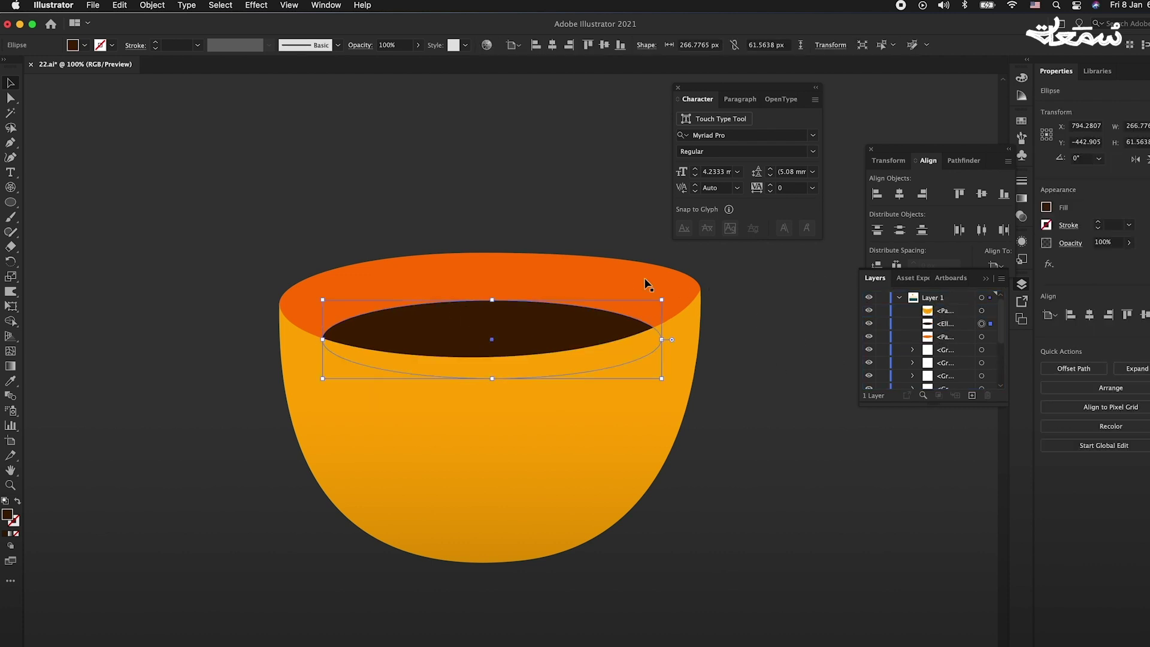
key(super+equal)
drag(501, 298, 501, 303)
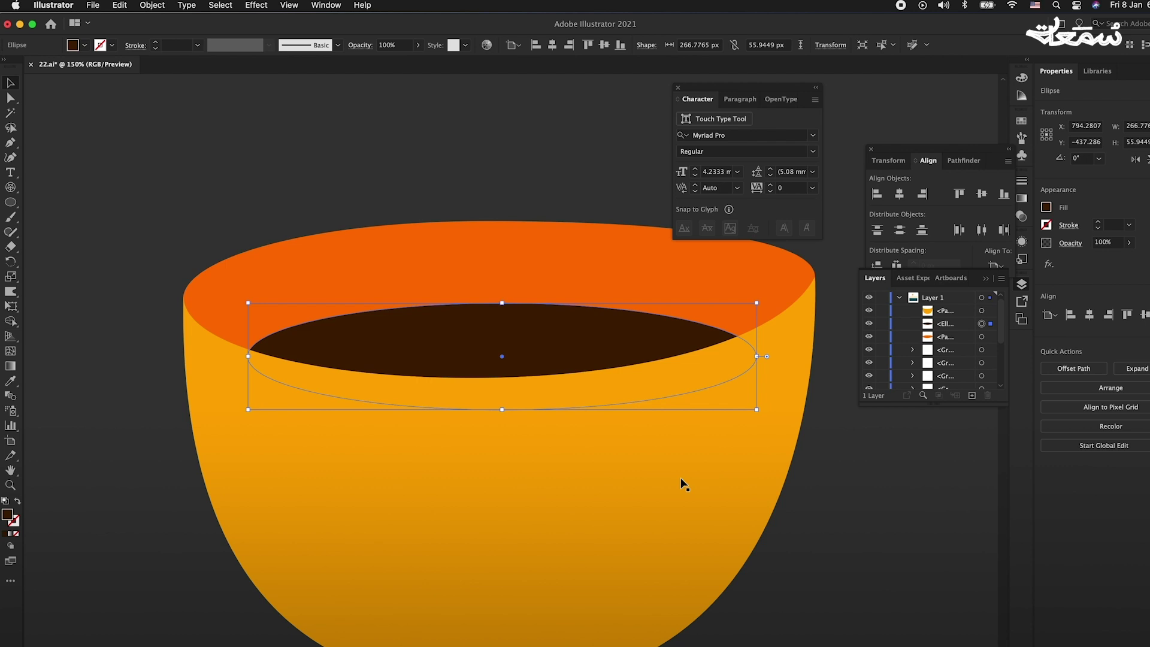
Add anchors to the coffee's top edge and drag them into a gentle wave
click(9, 145)
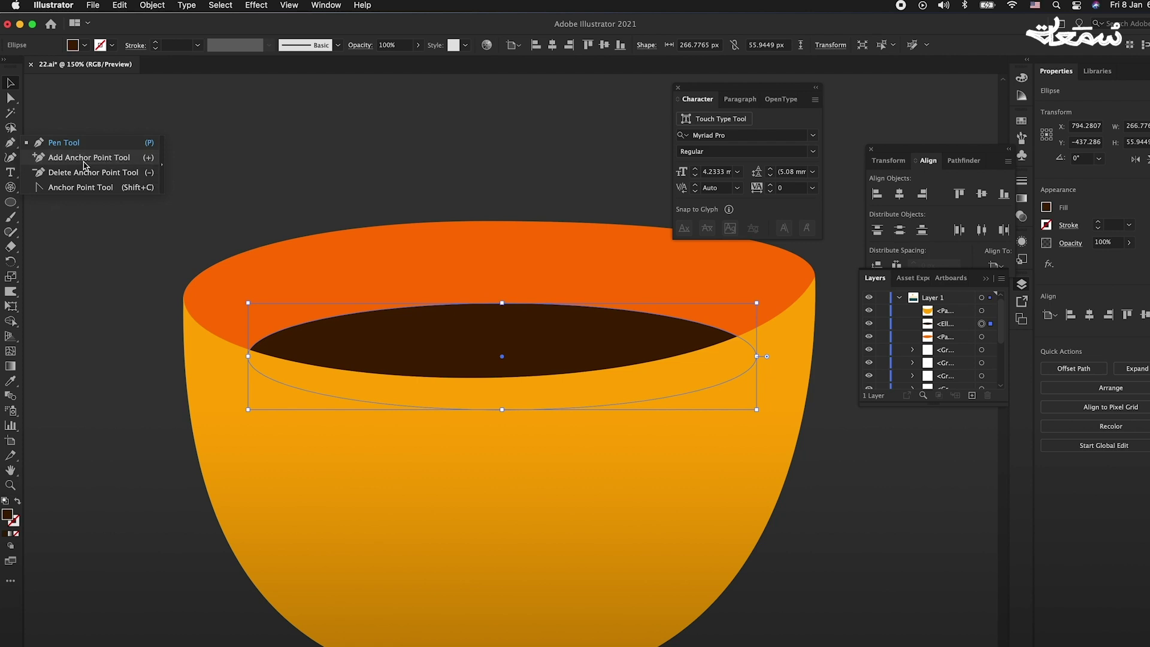
click(84, 158)
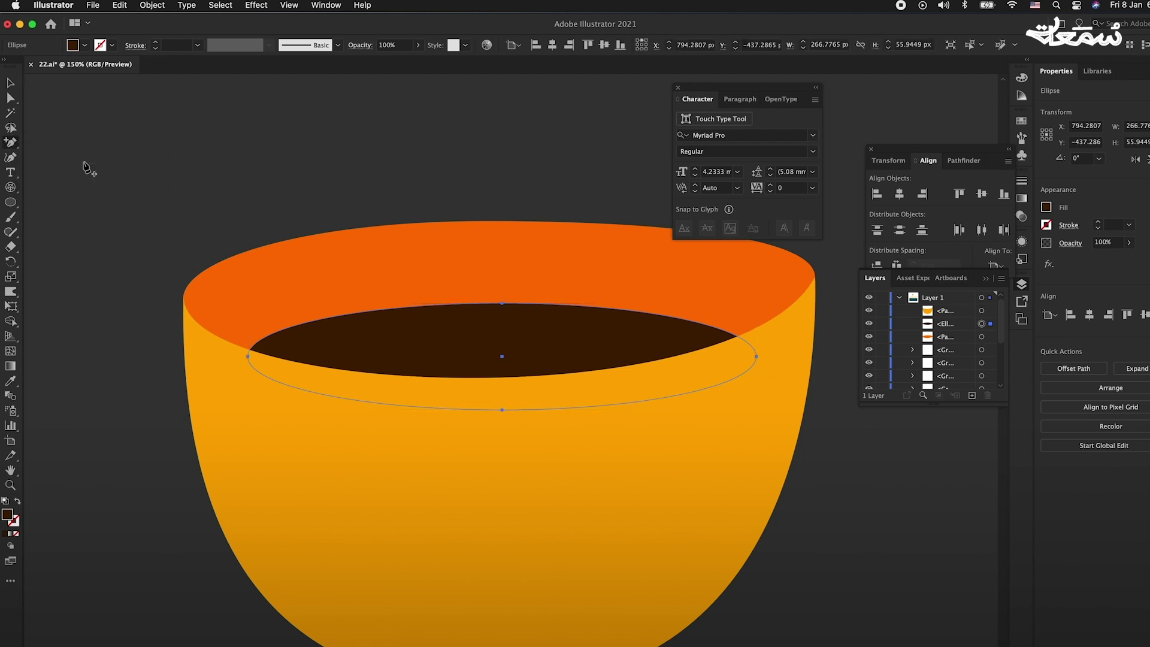
click(331, 317)
click(673, 319)
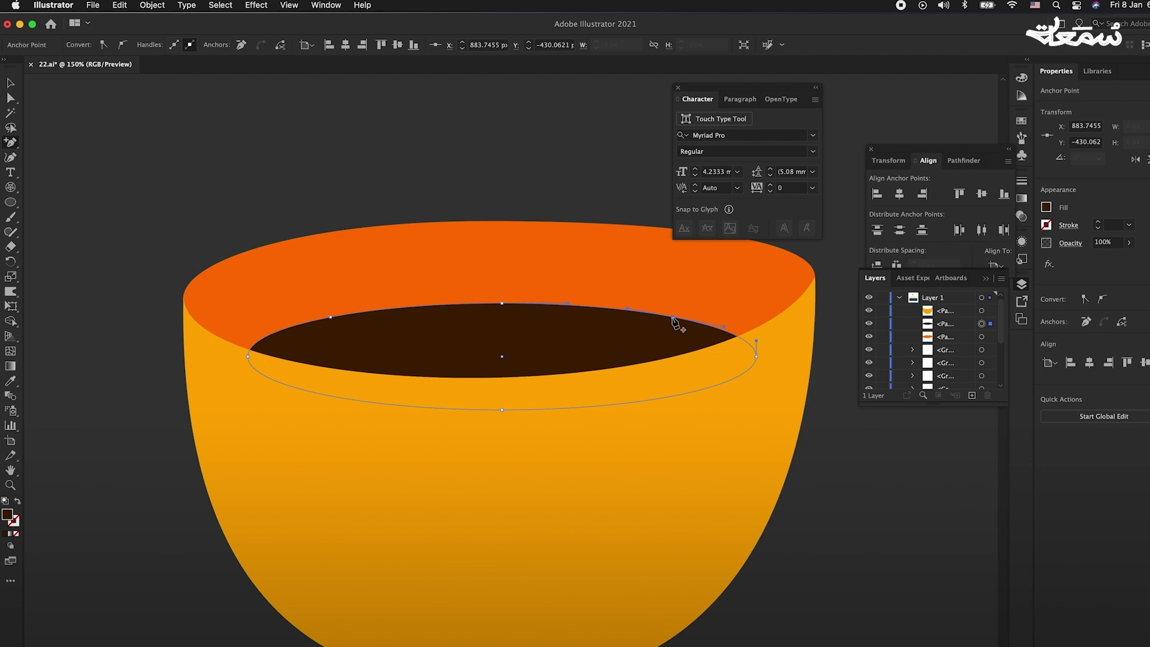
drag(673, 318, 675, 309)
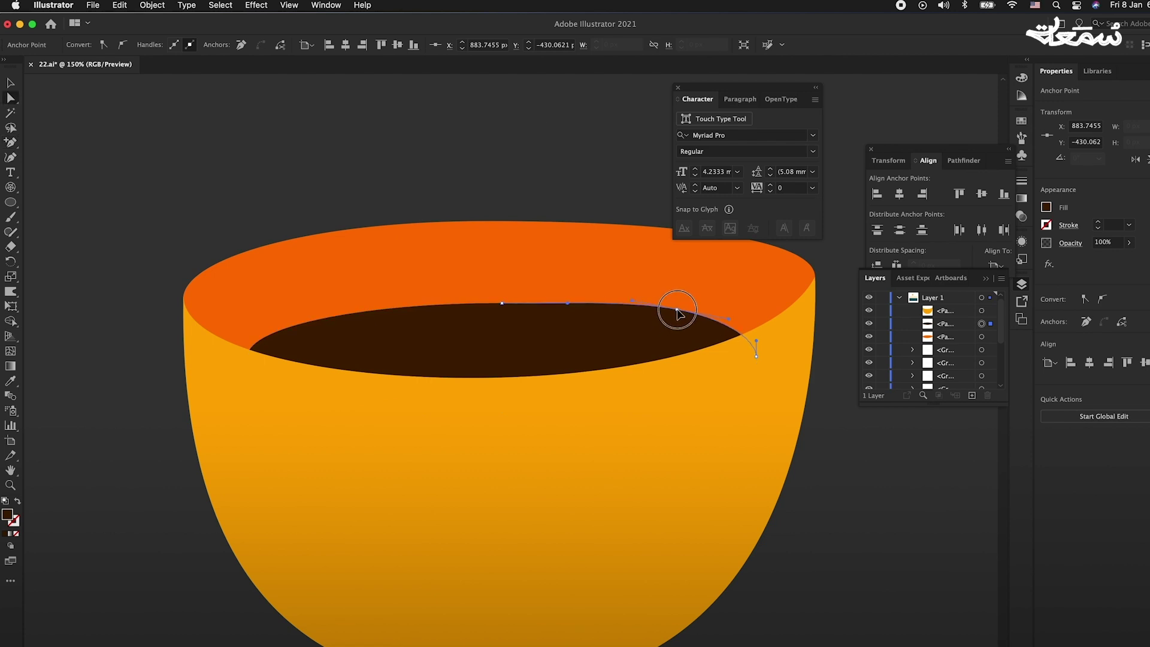
drag(503, 307, 330, 311)
drag(248, 340, 240, 338)
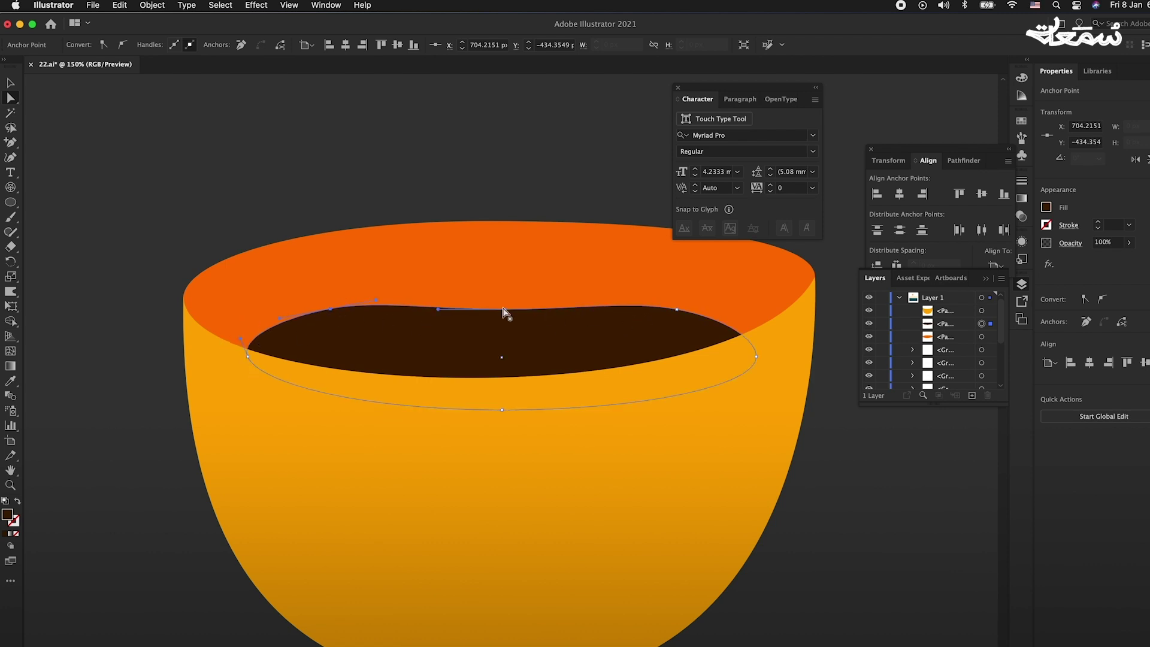
key(super+minus)
key(super+minus)
Draw a curved C-shaped handle path on the cup's left side with the Pen tool
click(643, 269)
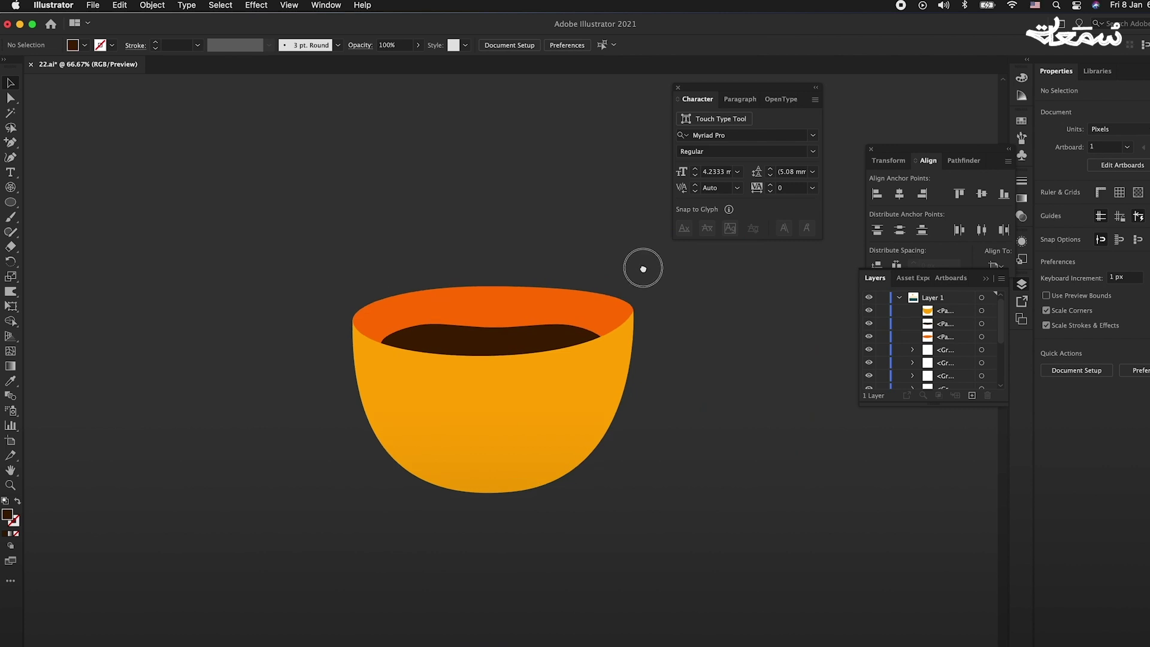
scroll(385, 399, left, 2)
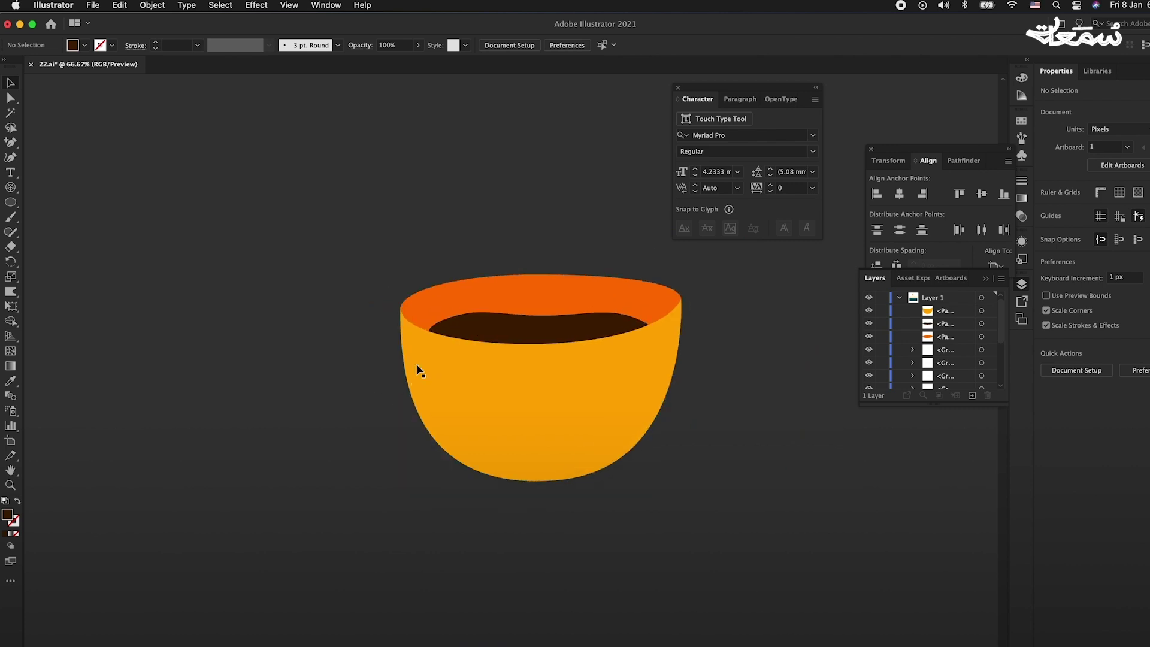
key(p)
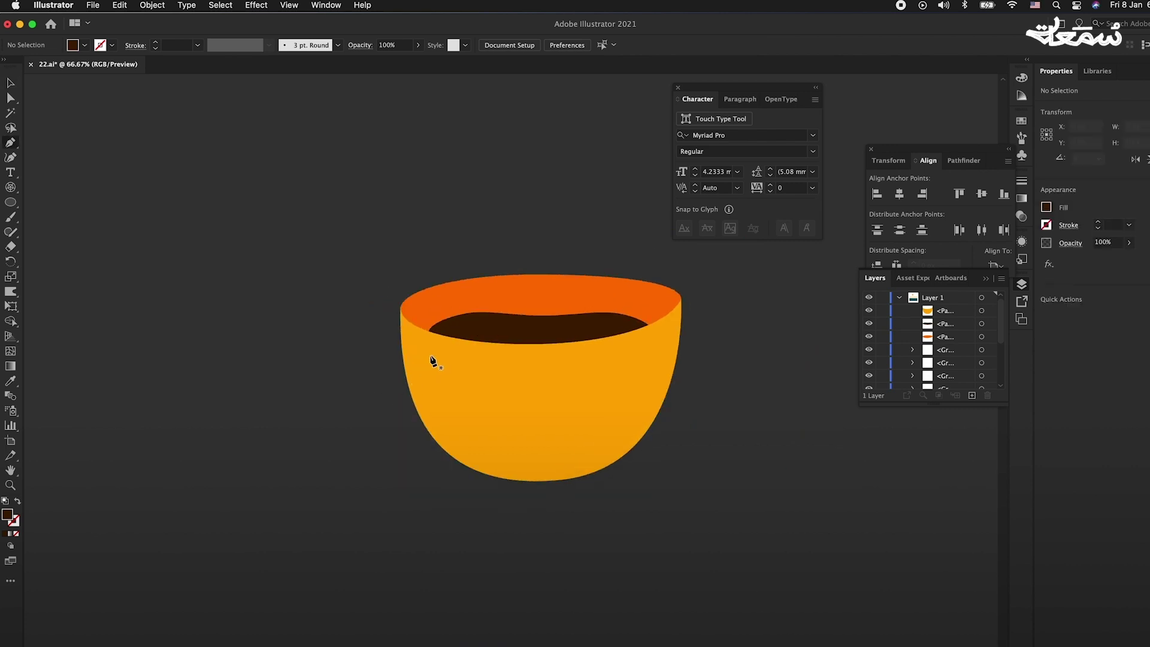
click(430, 355)
drag(357, 363, 331, 378)
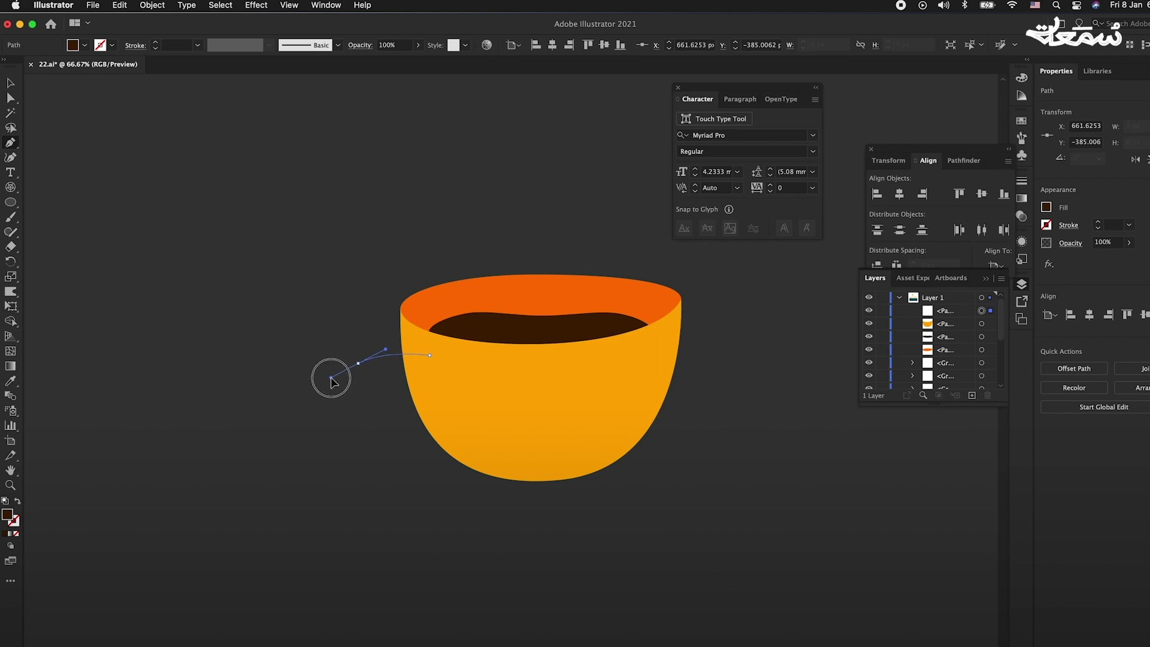
drag(471, 452, 634, 425)
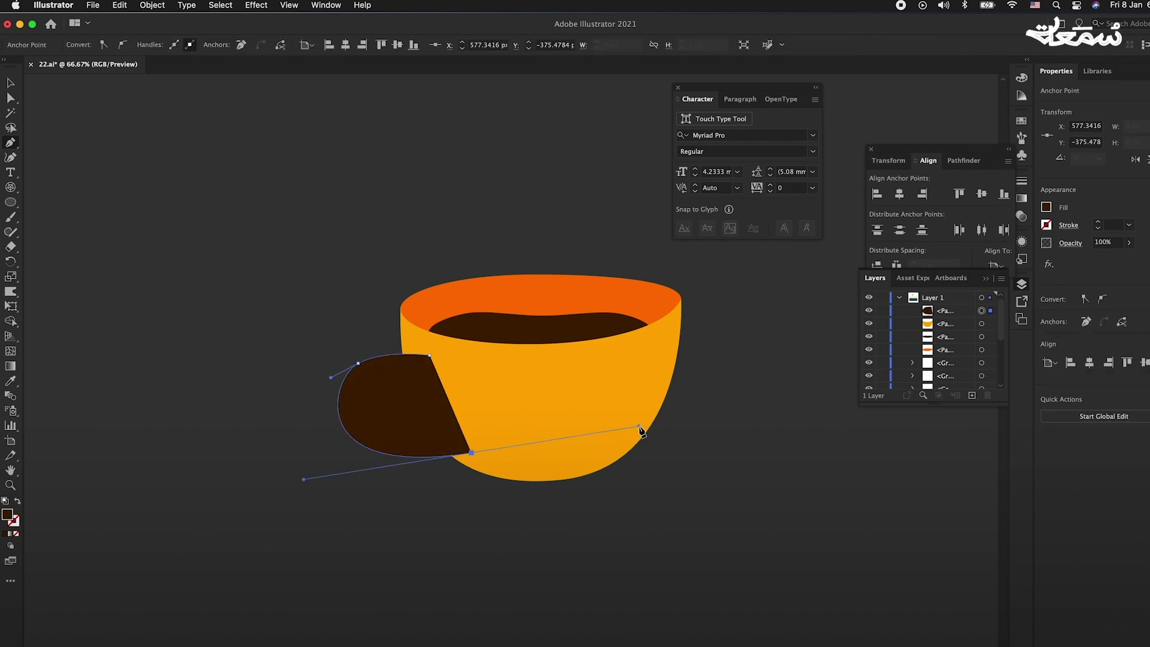
key(v)
click(389, 432)
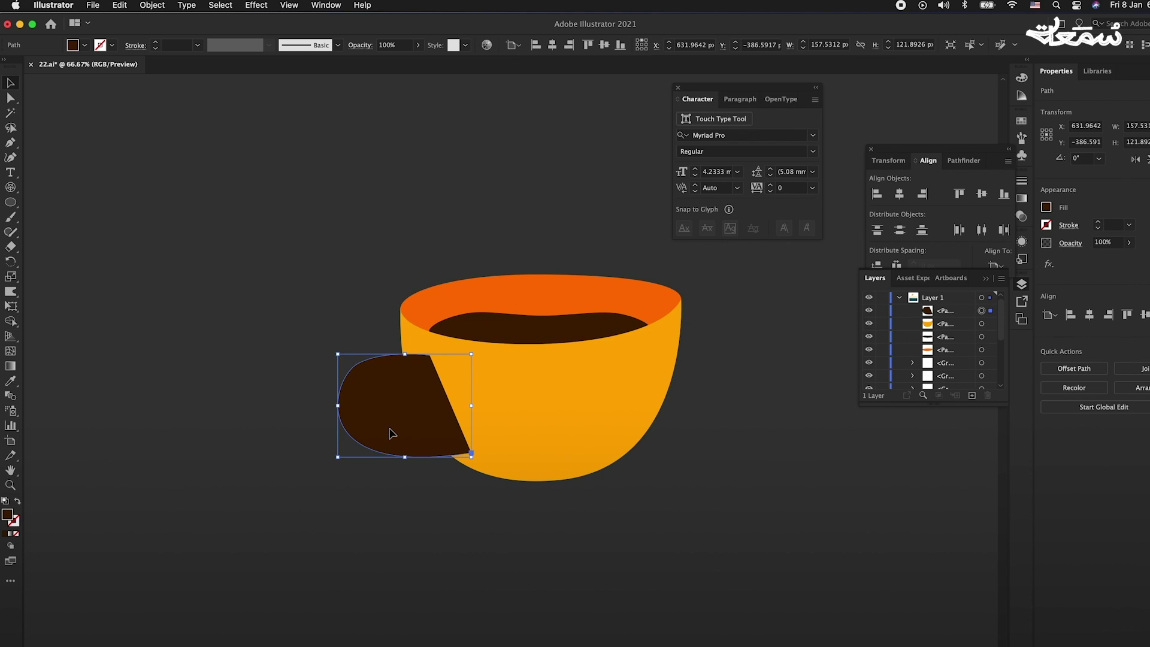
key(ctrl+z)
key(ctrl+z)
key(ctrl+shift+z)
key(ctrl+shift+z)
Give the handle a thick stroke in the rim's orange and place it behind the cup body
key(i)
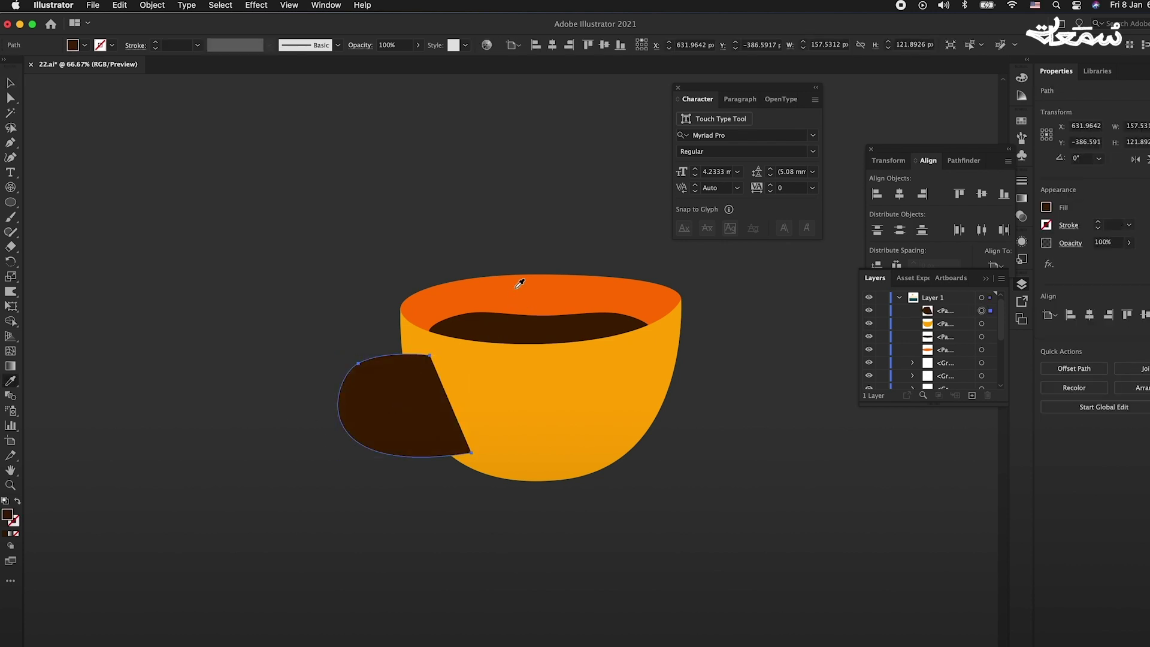
click(519, 283)
key(shift+x)
key(v)
click(155, 45)
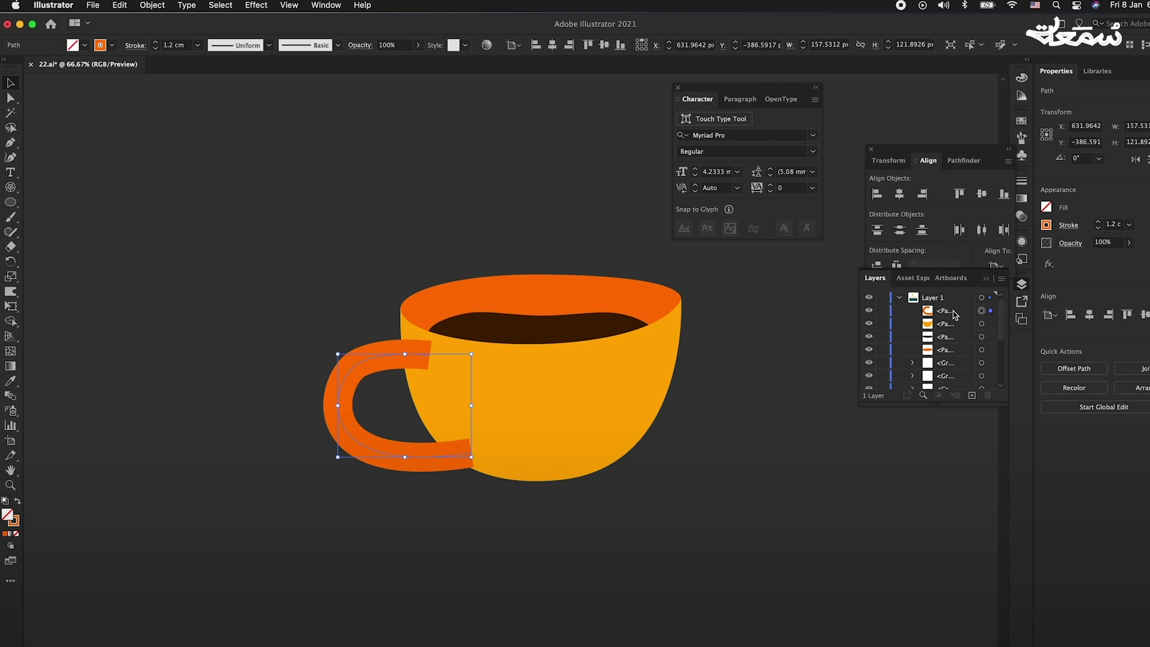
drag(955, 314, 952, 354)
Convert the handle's stroke into a filled shape with Outline Stroke
click(706, 454)
click(412, 447)
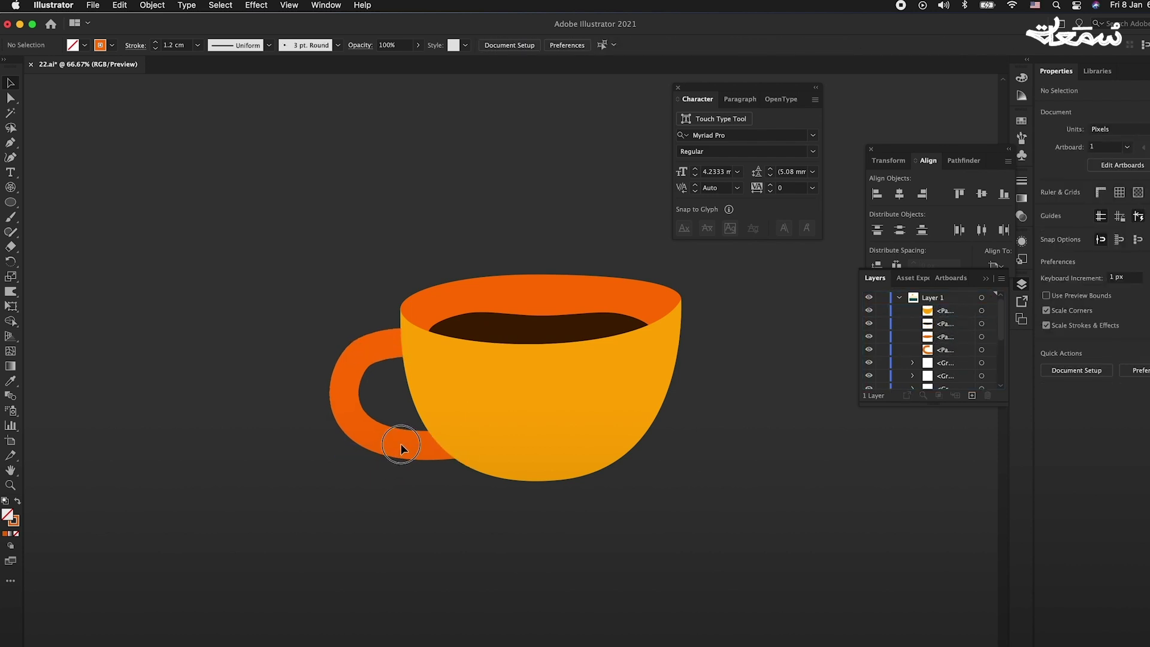
scroll(419, 440, left, 3)
click(458, 440)
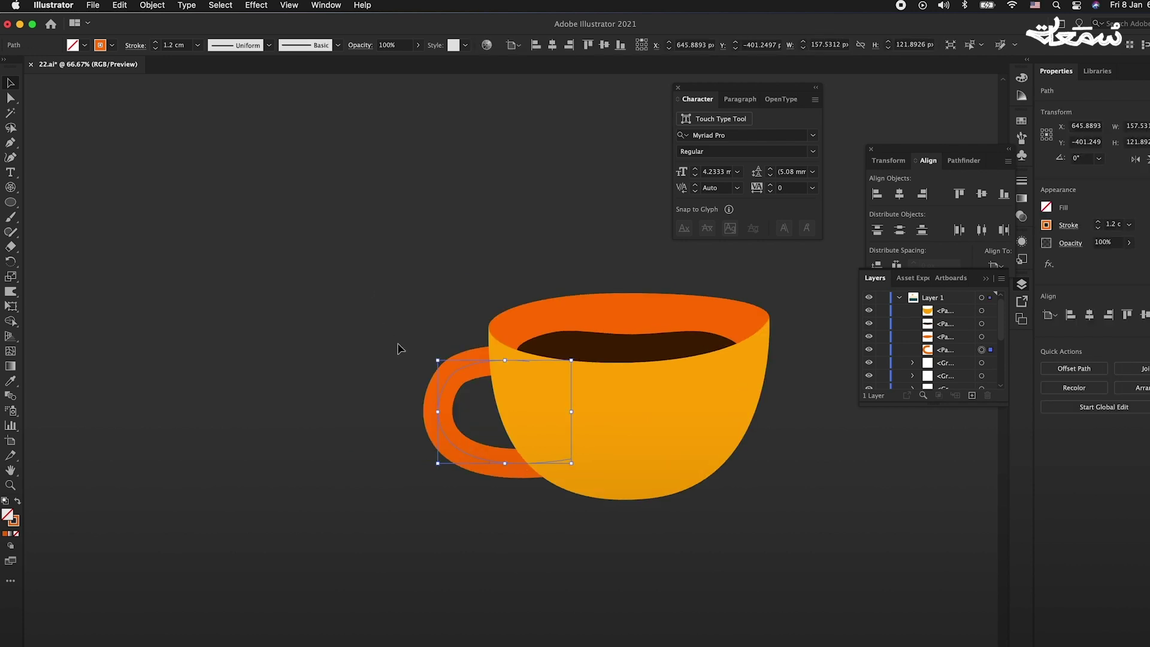
click(157, 5)
mouse_move(198, 316)
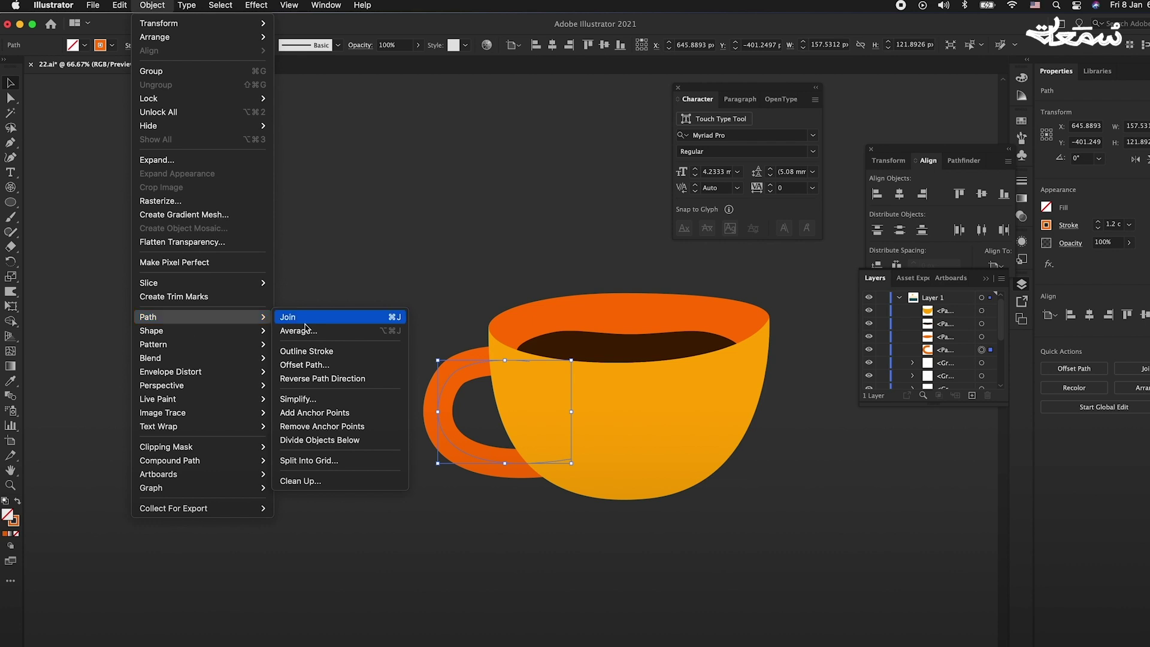
click(346, 356)
click(429, 393)
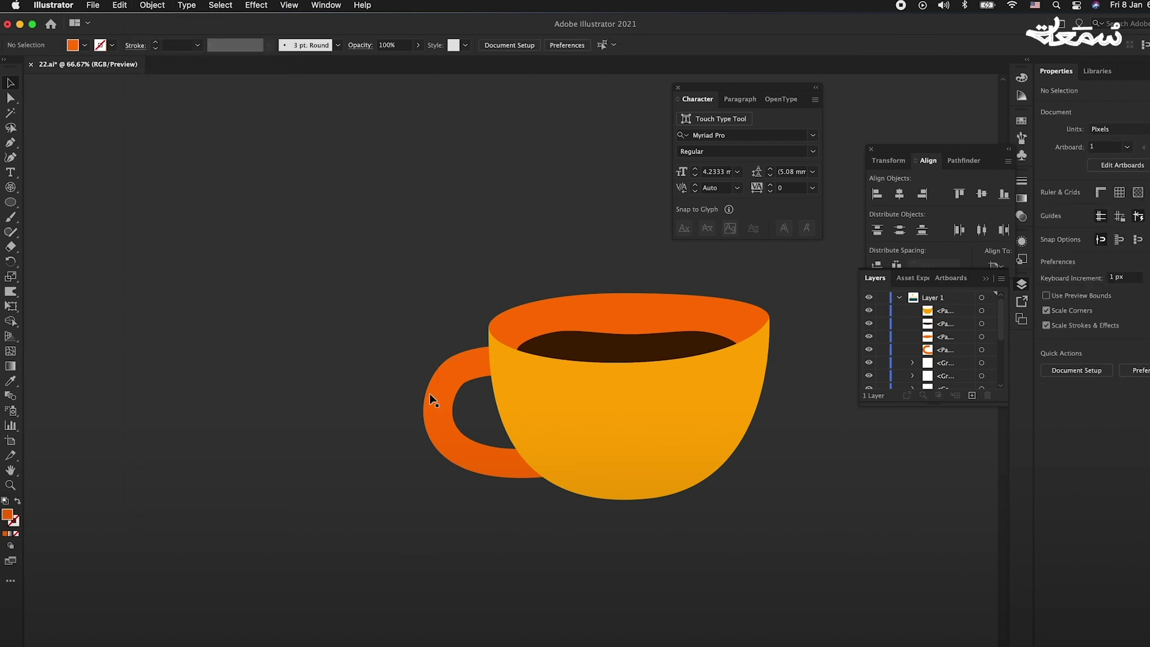
scroll(617, 350, right, 3)
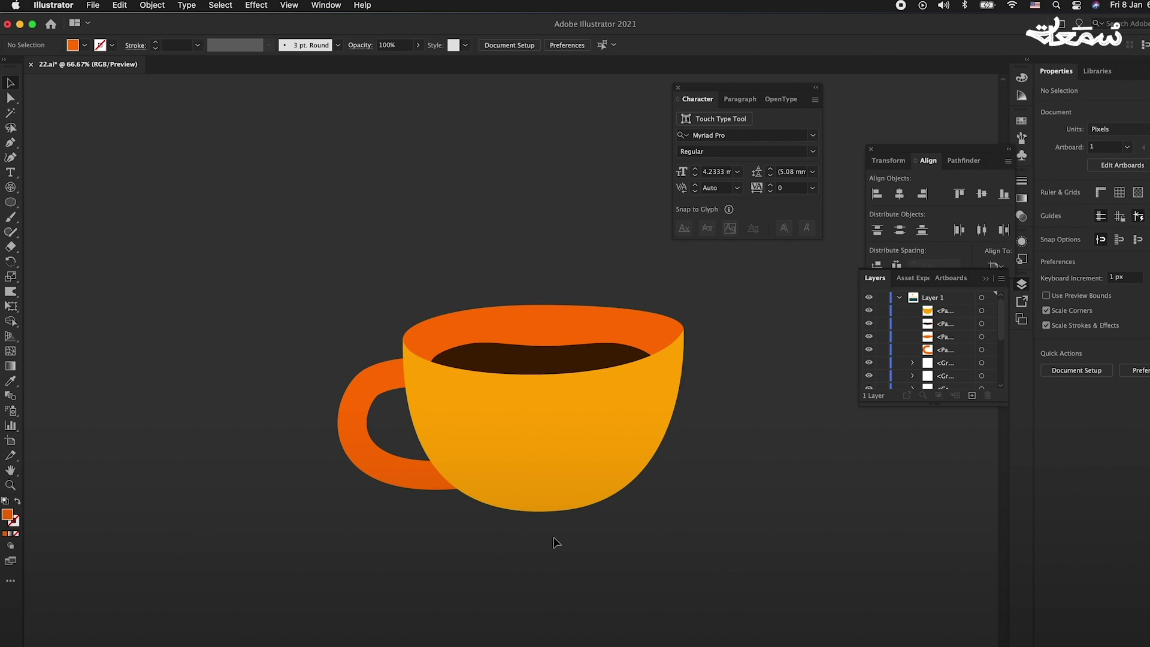
Draw a large closed shape covering the cup's right side with the Pen tool
key(p)
click(619, 338)
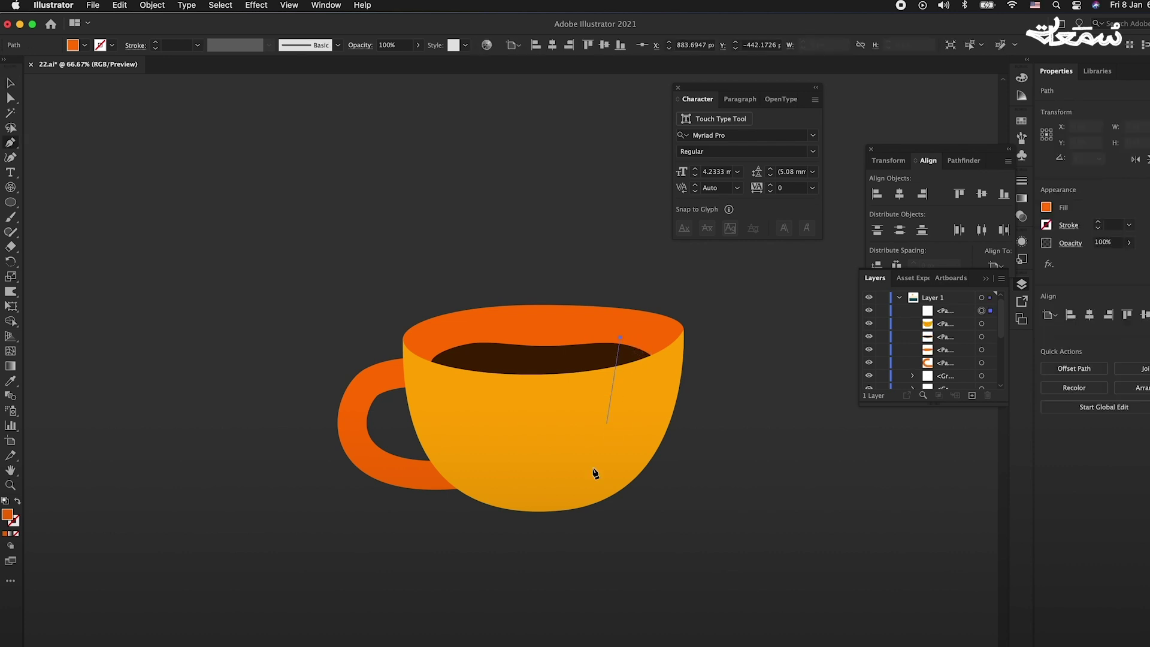
drag(546, 528, 449, 569)
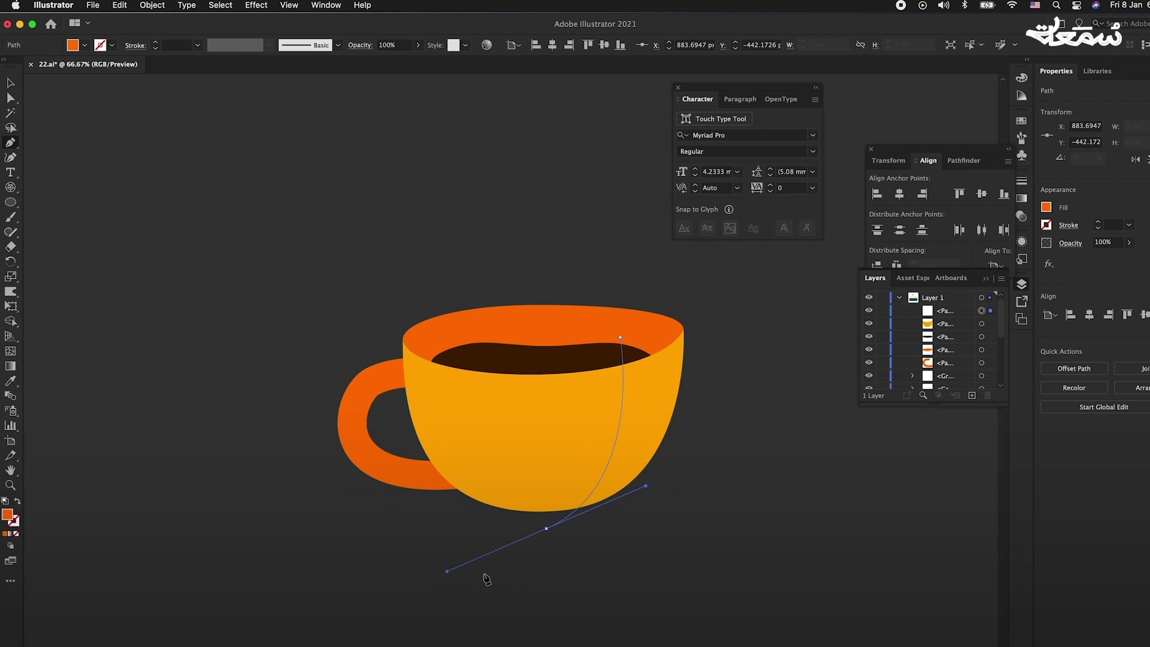
drag(717, 495, 728, 444)
drag(740, 349, 655, 267)
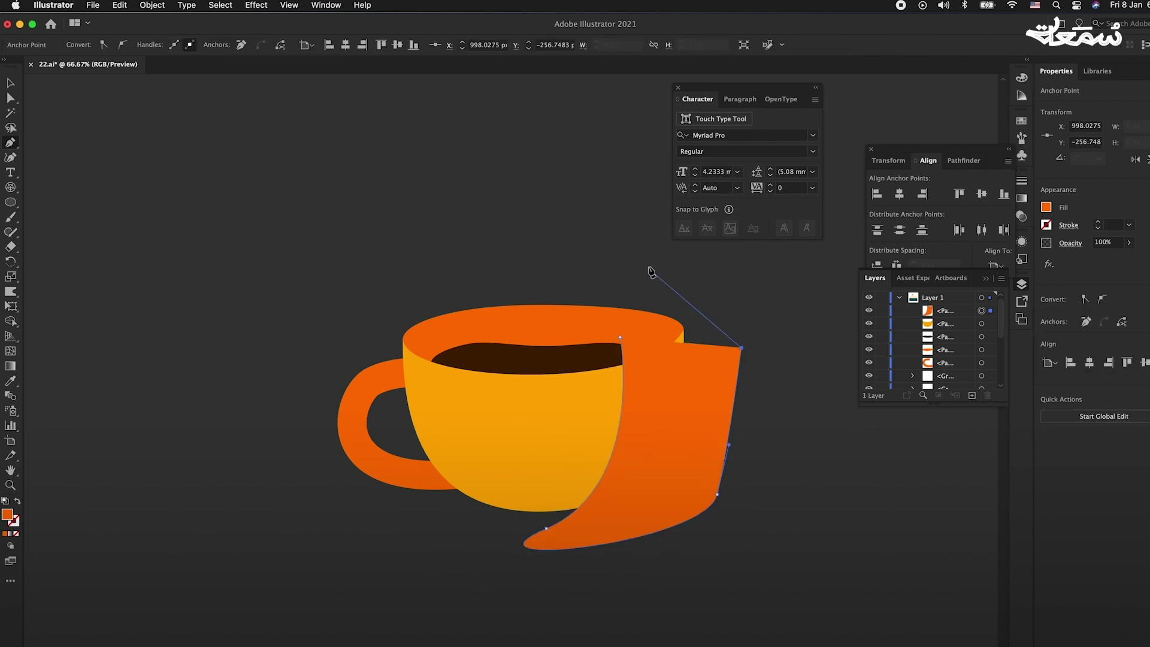
click(620, 338)
key(v)
Paste a copy of the cup body in front and raise it above the new shape
key(ctrl+shift+a)
click(523, 438)
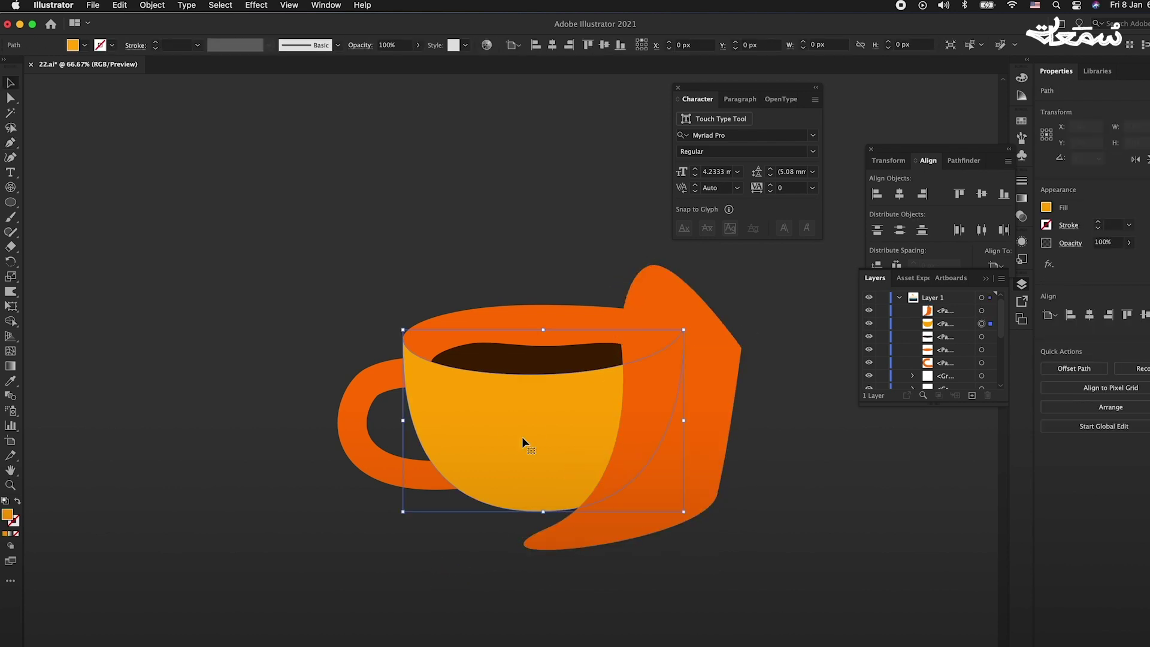
key(a)
key(ctrl+c)
key(ctrl+f)
key(v)
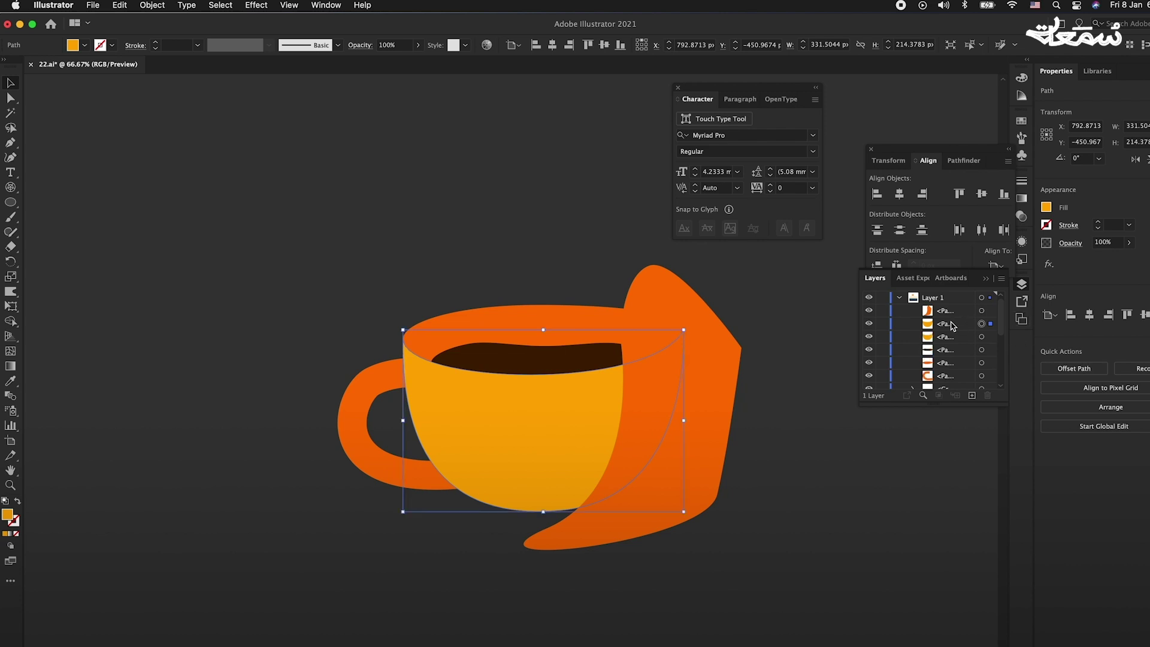
drag(948, 326, 943, 305)
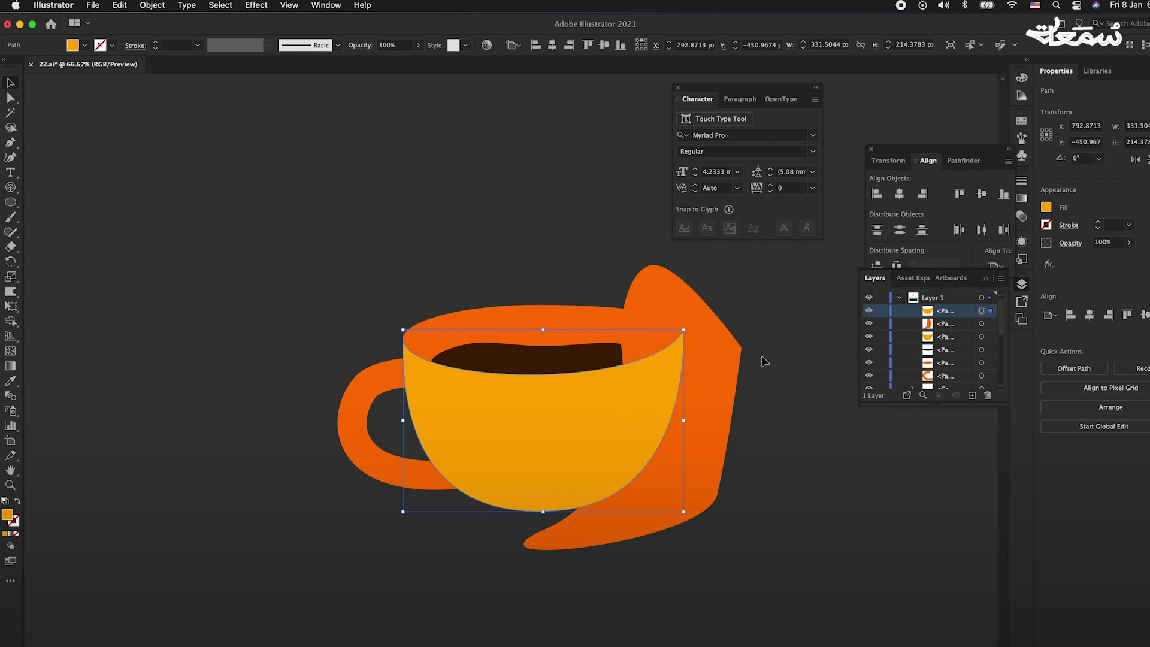
Intersect the body copy with the shape and fill the result darker orange EF9B06
shift+click(731, 369)
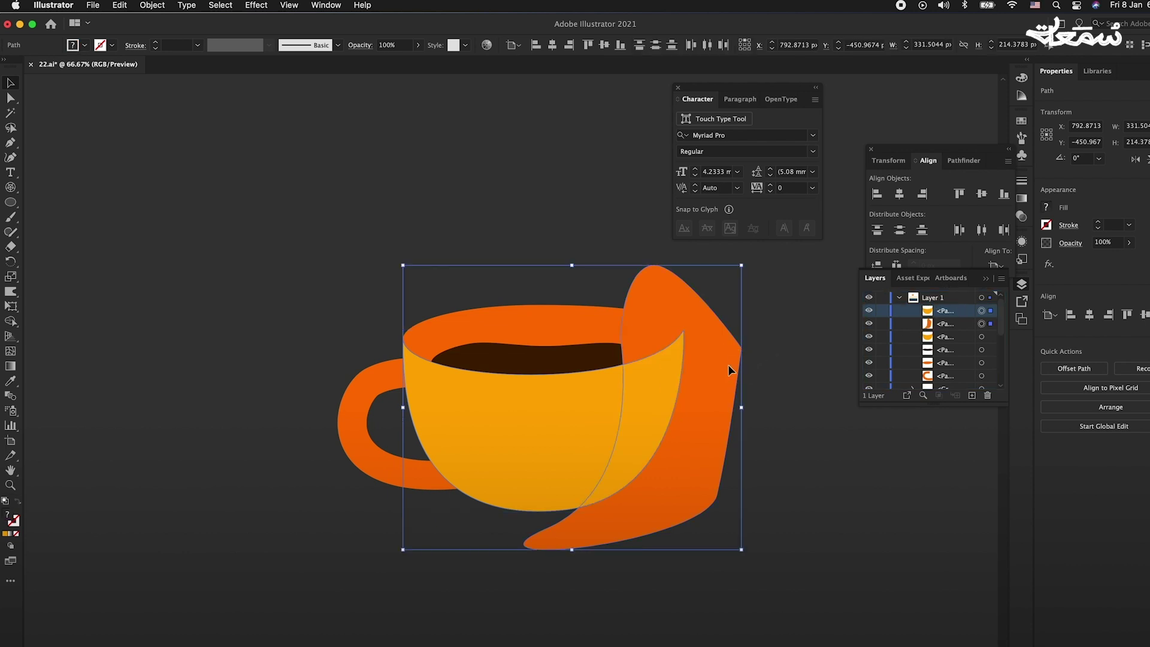
click(958, 161)
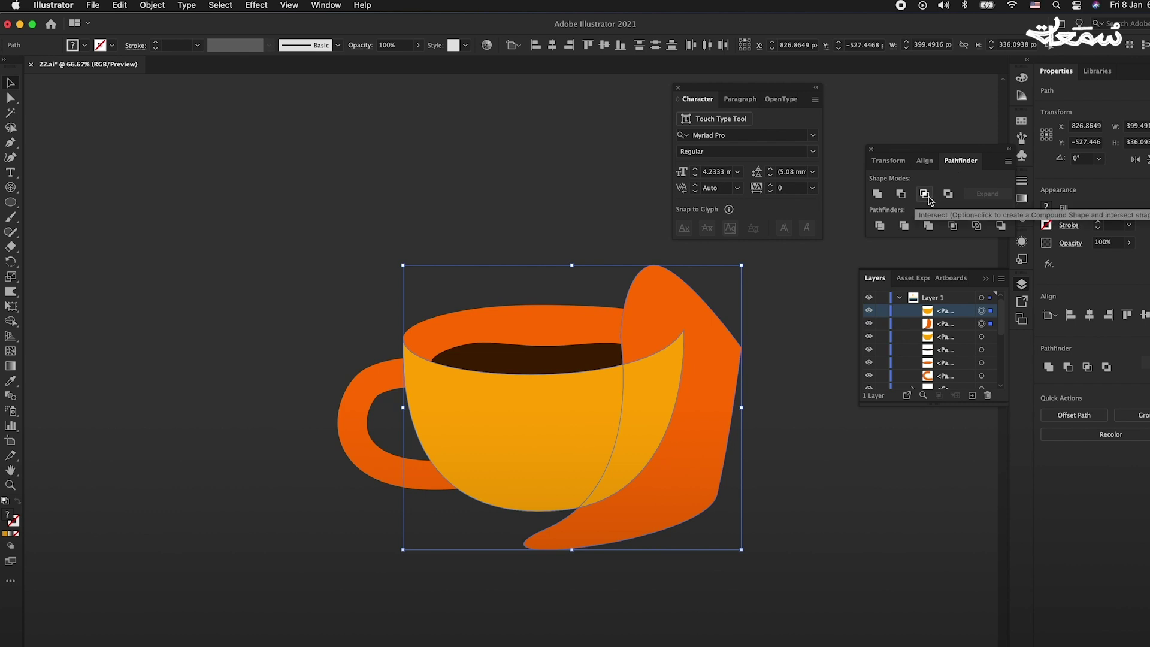
click(925, 194)
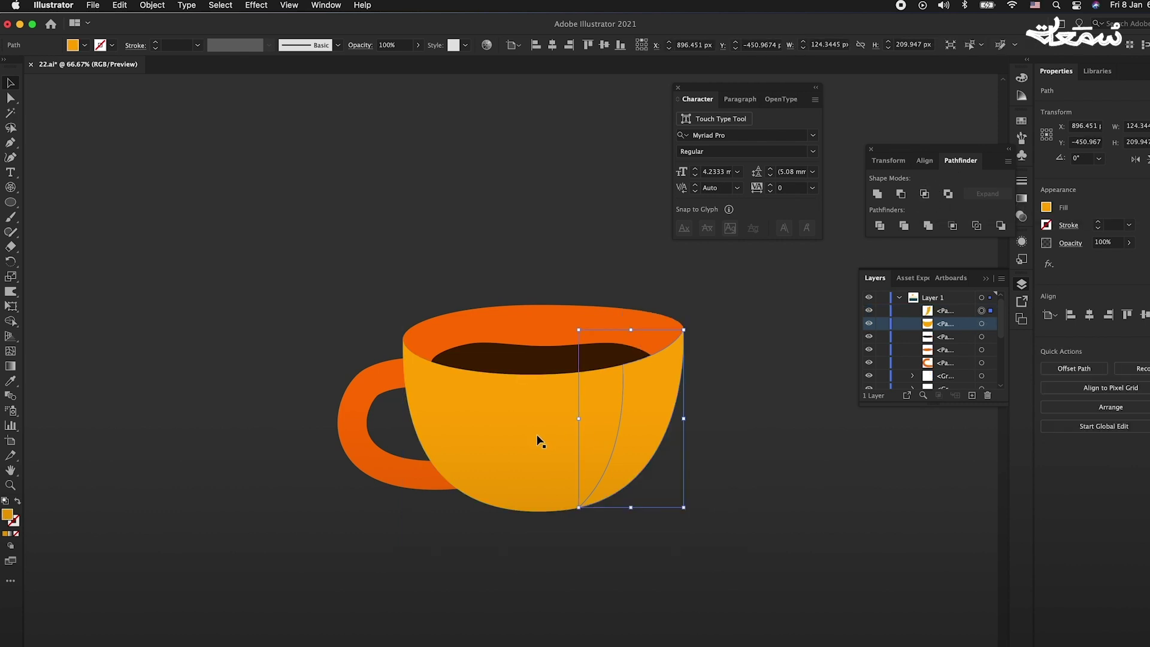
double_click(12, 516)
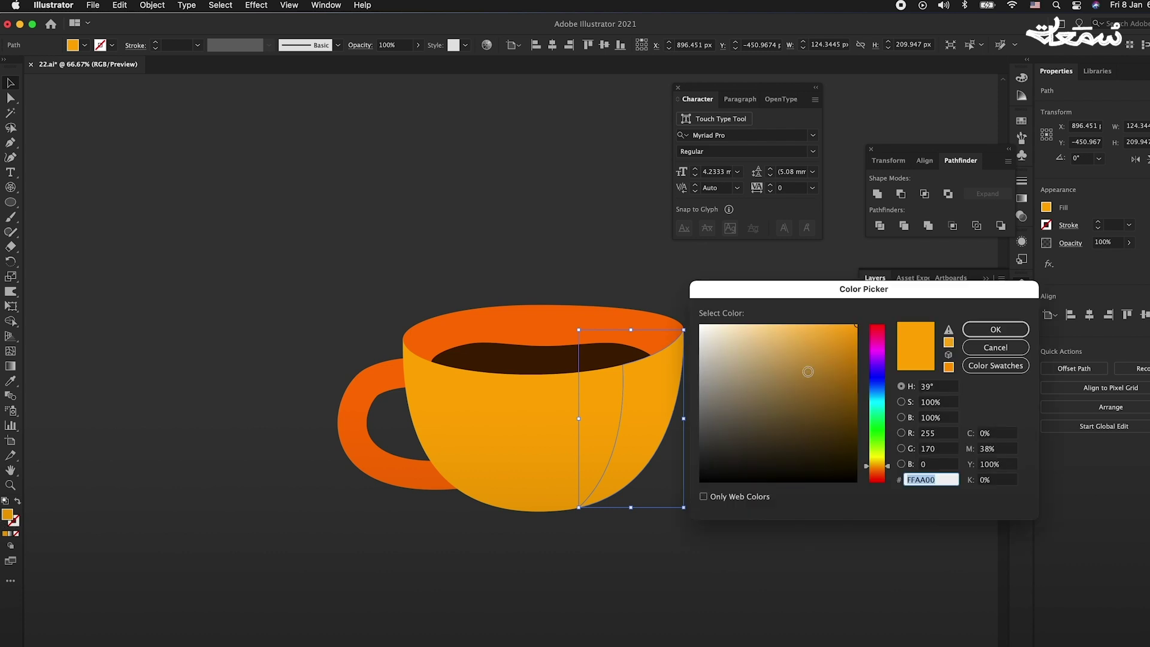
drag(851, 330, 854, 333)
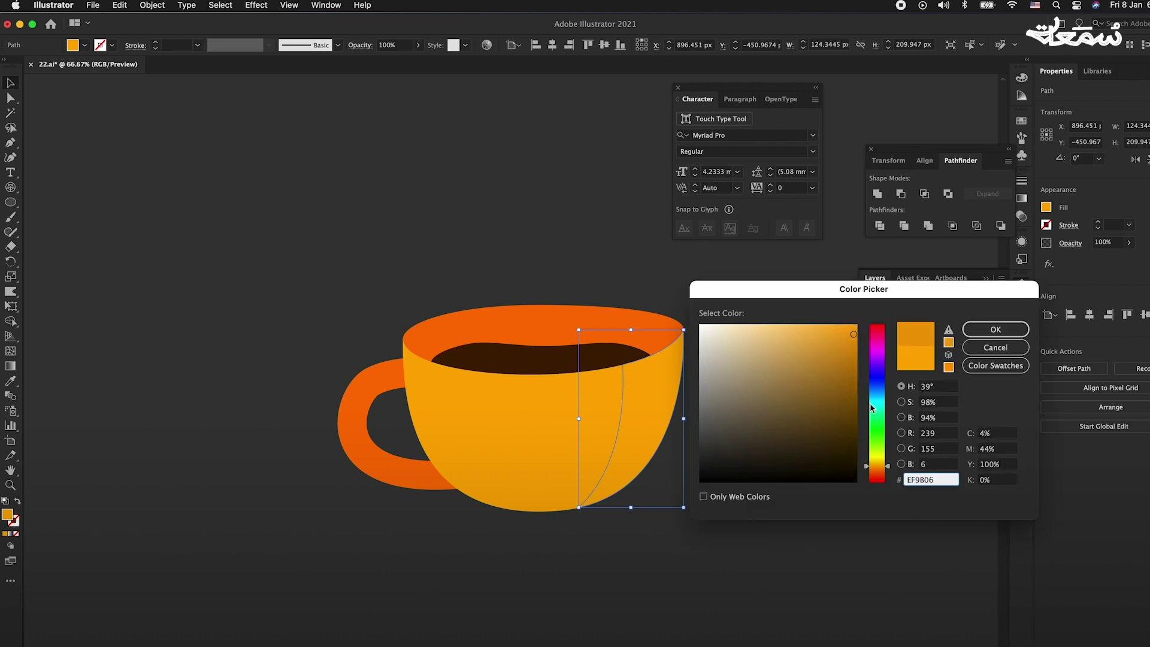
click(887, 467)
click(996, 329)
click(739, 443)
Draw a curved highlight path down the left side of the cup body with the Pen tool
scroll(734, 441, down, 1)
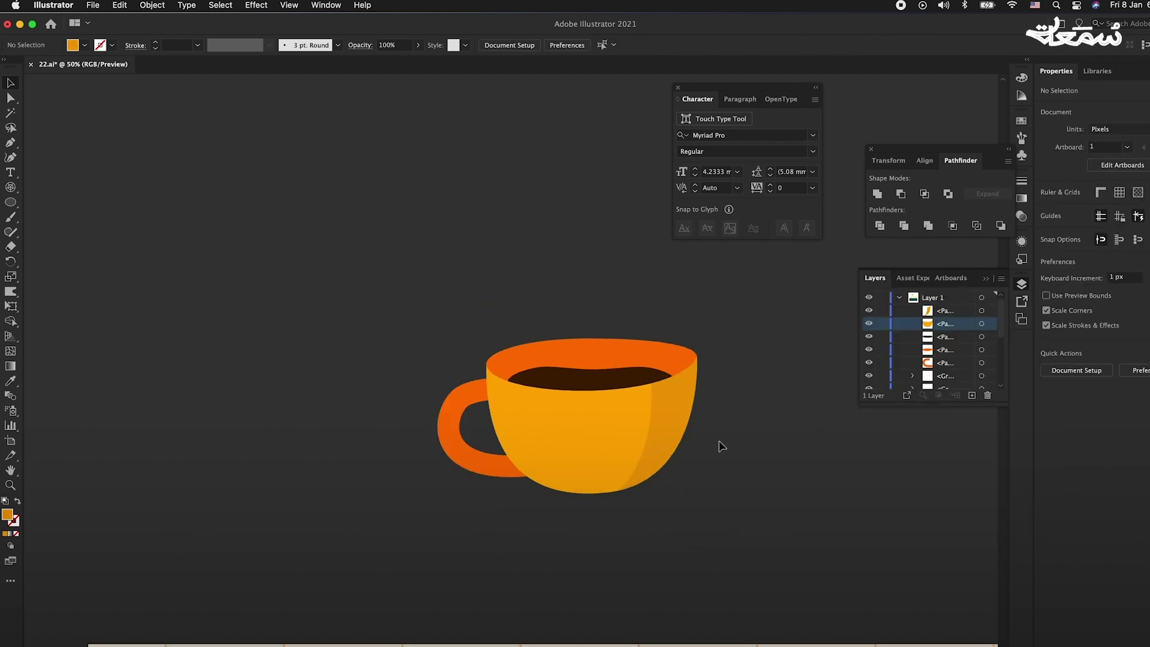
scroll(709, 433, up, 1)
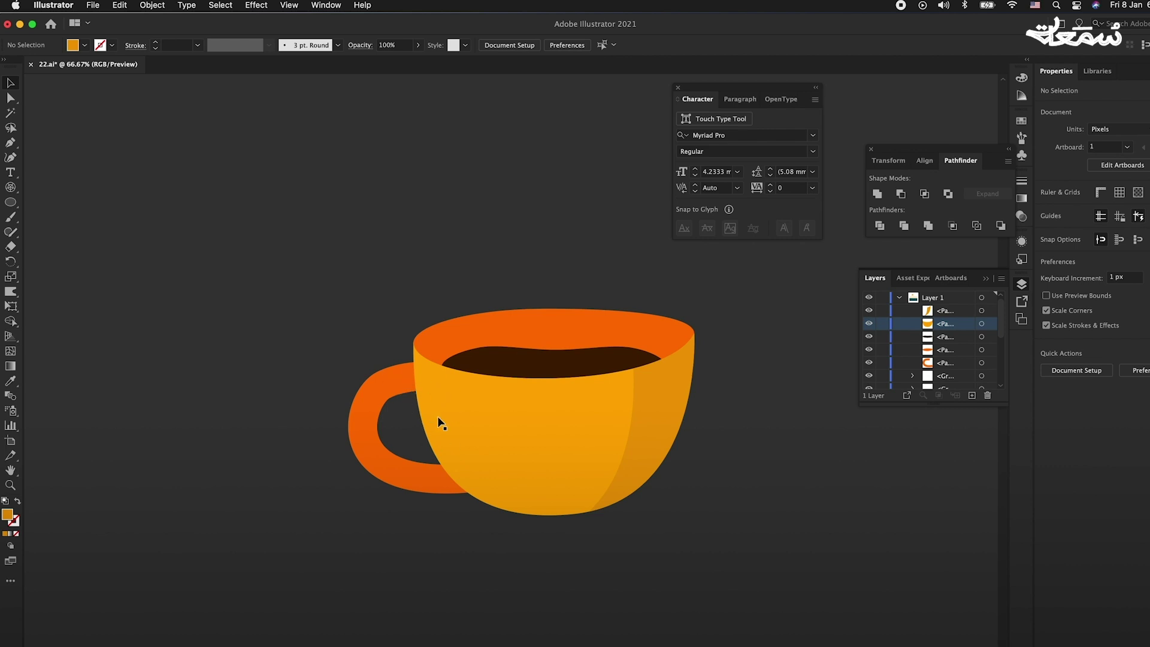
scroll(440, 400, up, 1)
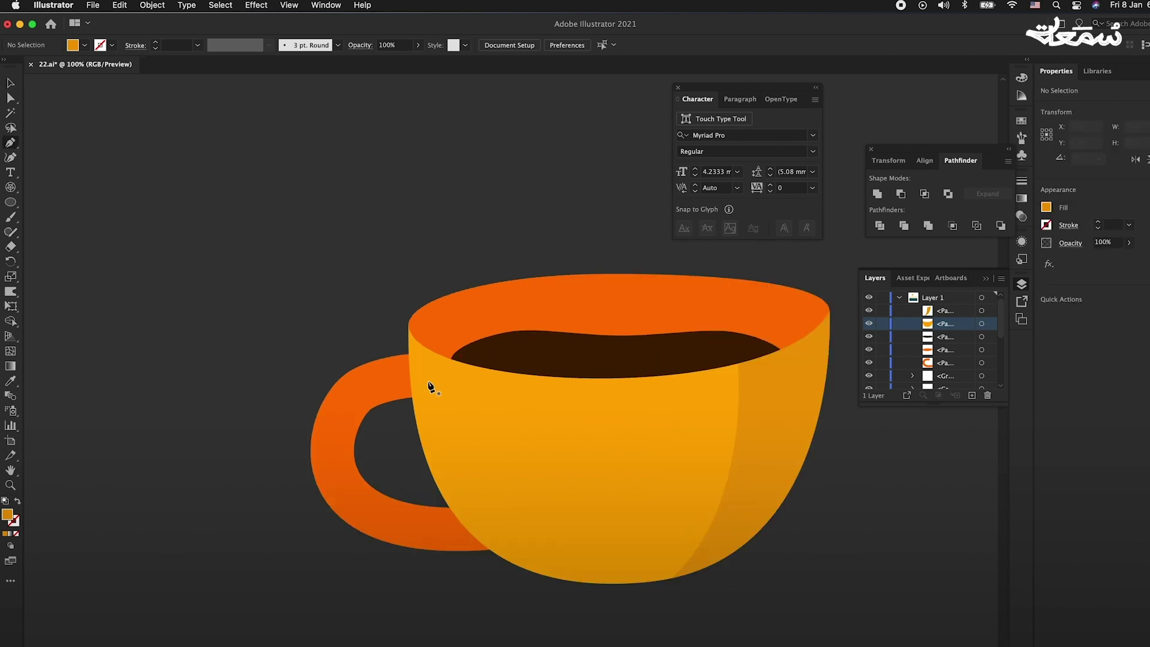
key(p)
click(427, 379)
drag(442, 447, 451, 458)
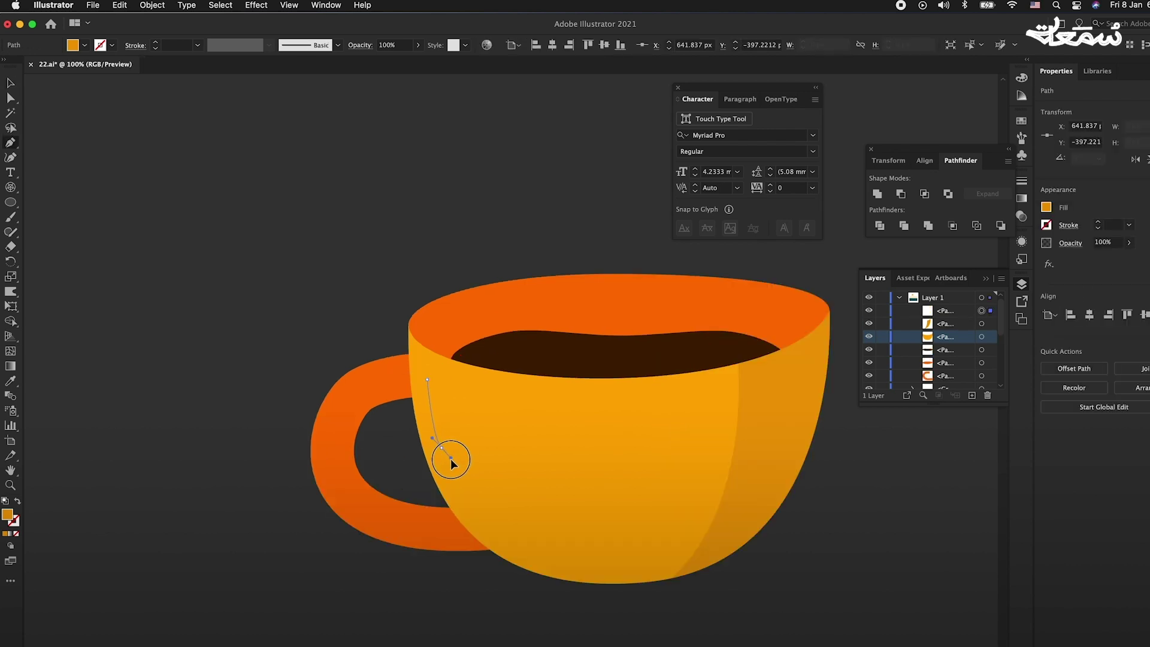
key(v)
Make the highlight path a pure white stroke with no fill
key(shift+x)
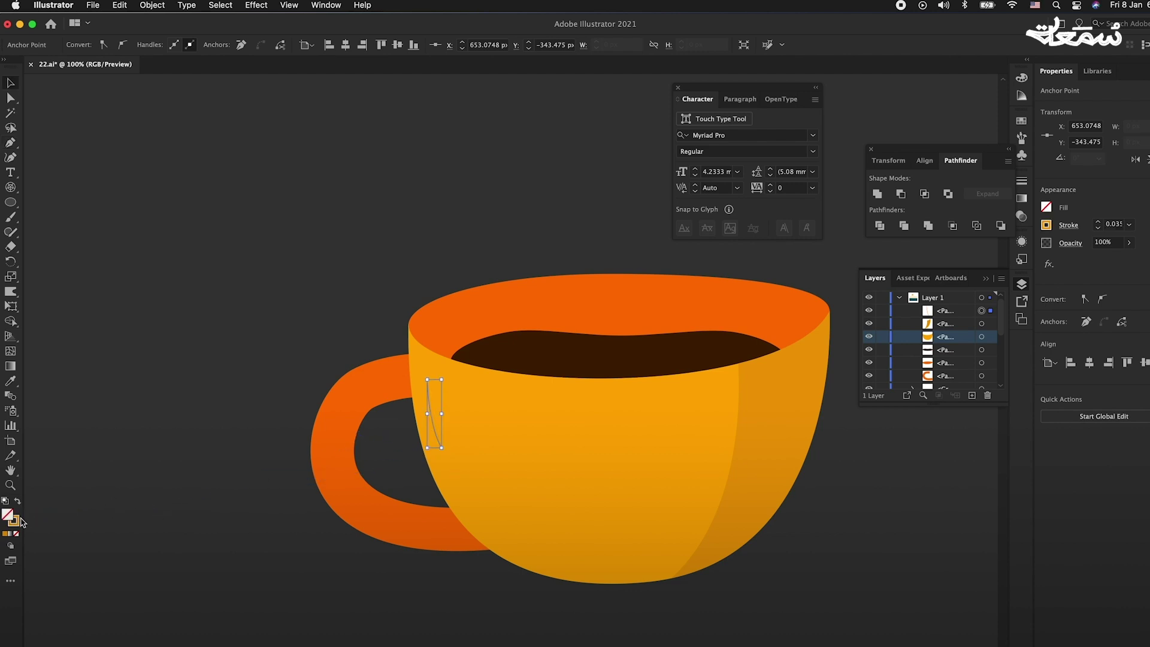
double_click(18, 523)
drag(729, 394, 696, 322)
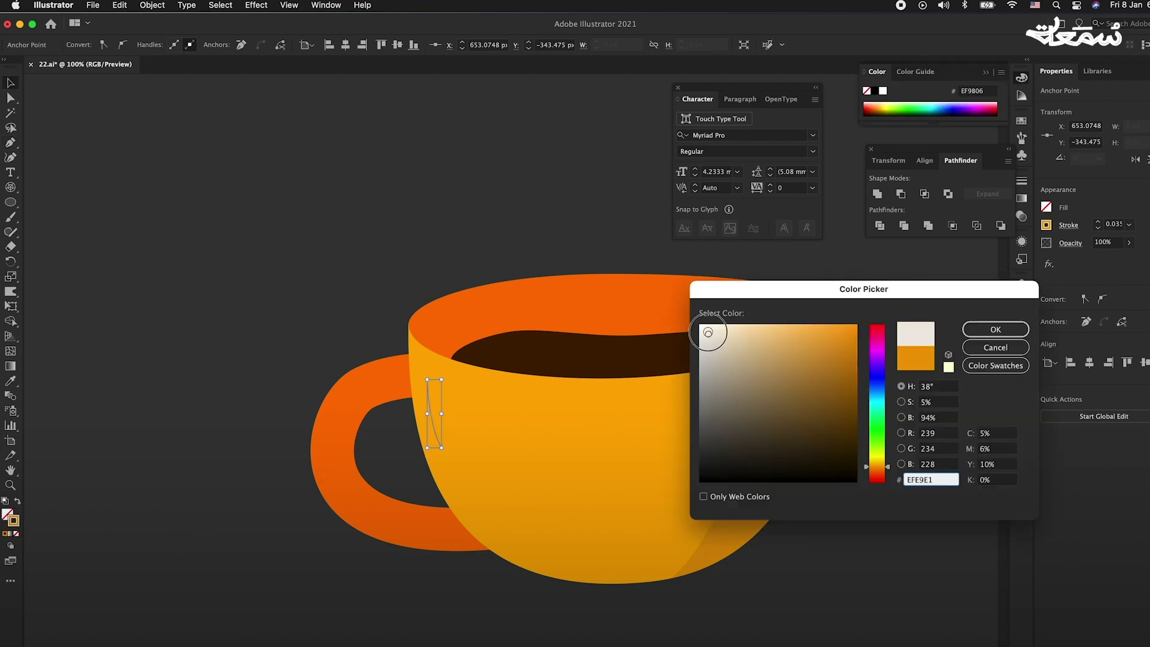
click(996, 330)
Give the white highlight stroke a 0.3 cm weight with round caps
click(426, 411)
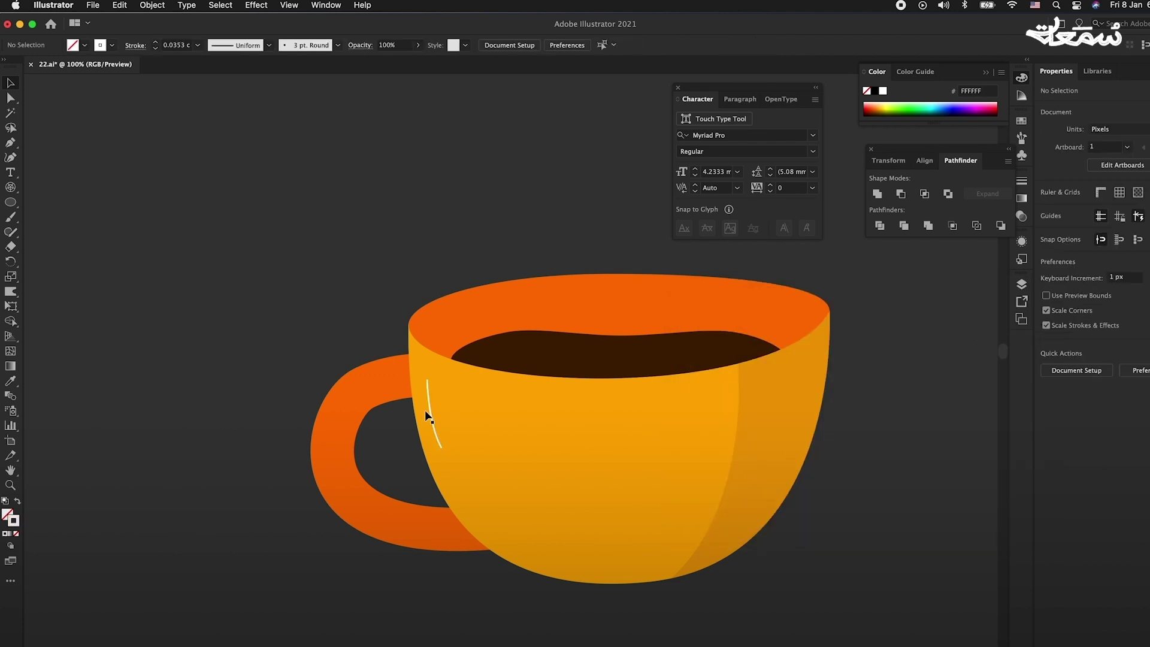
scroll(426, 412, up, 1)
click(155, 43)
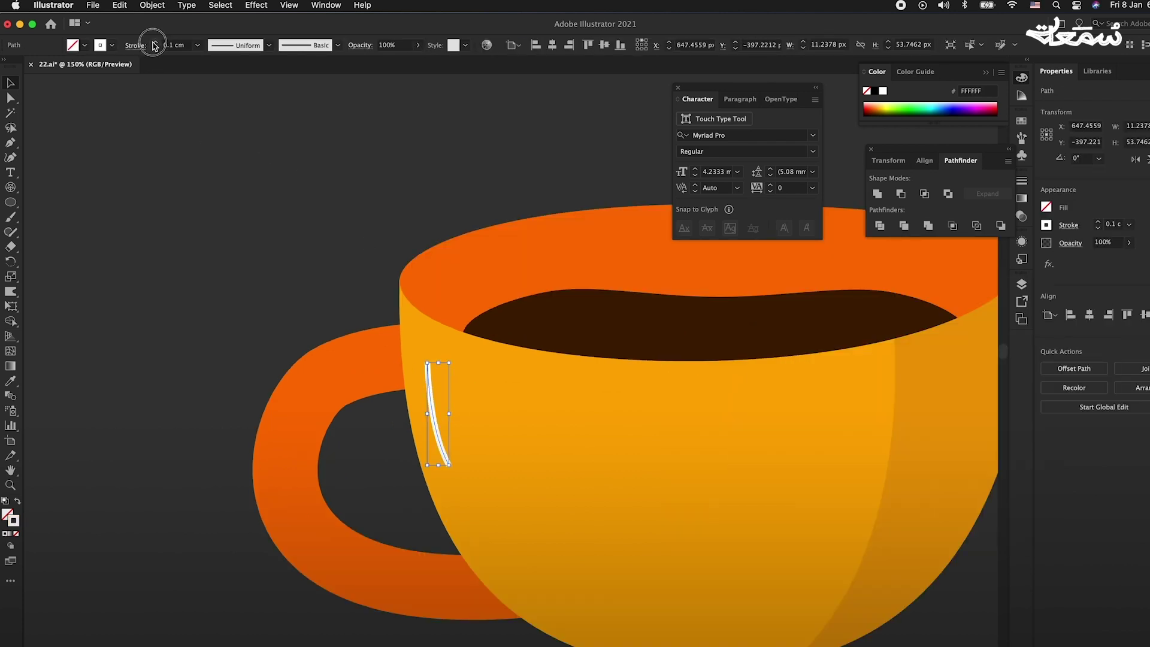
click(135, 46)
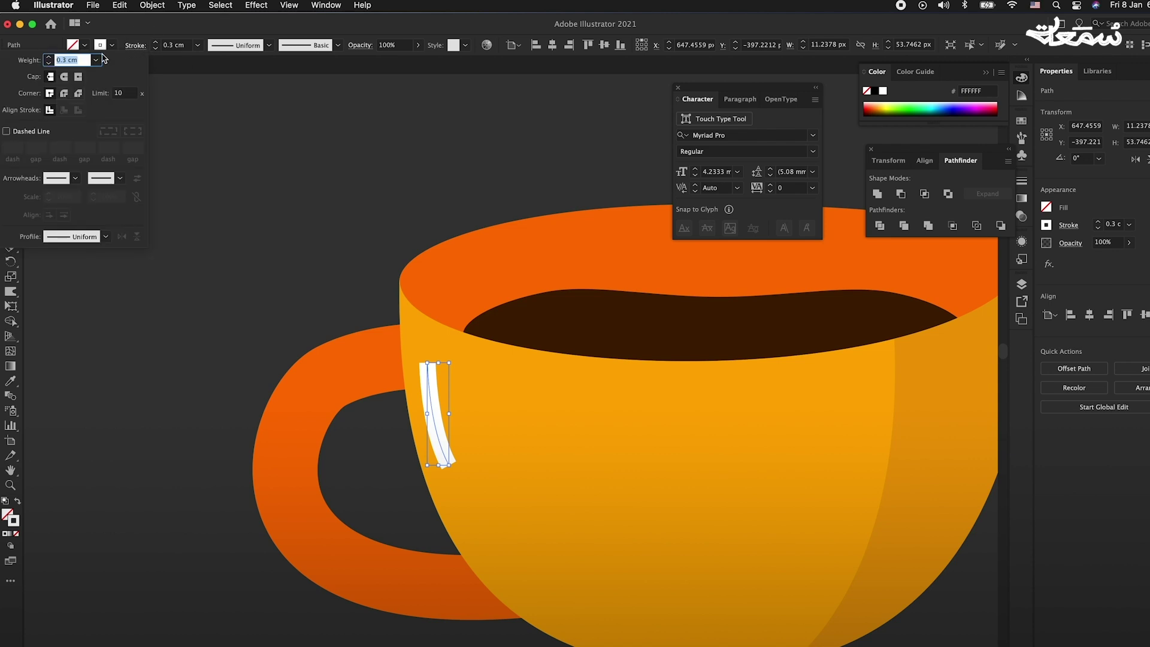
click(68, 78)
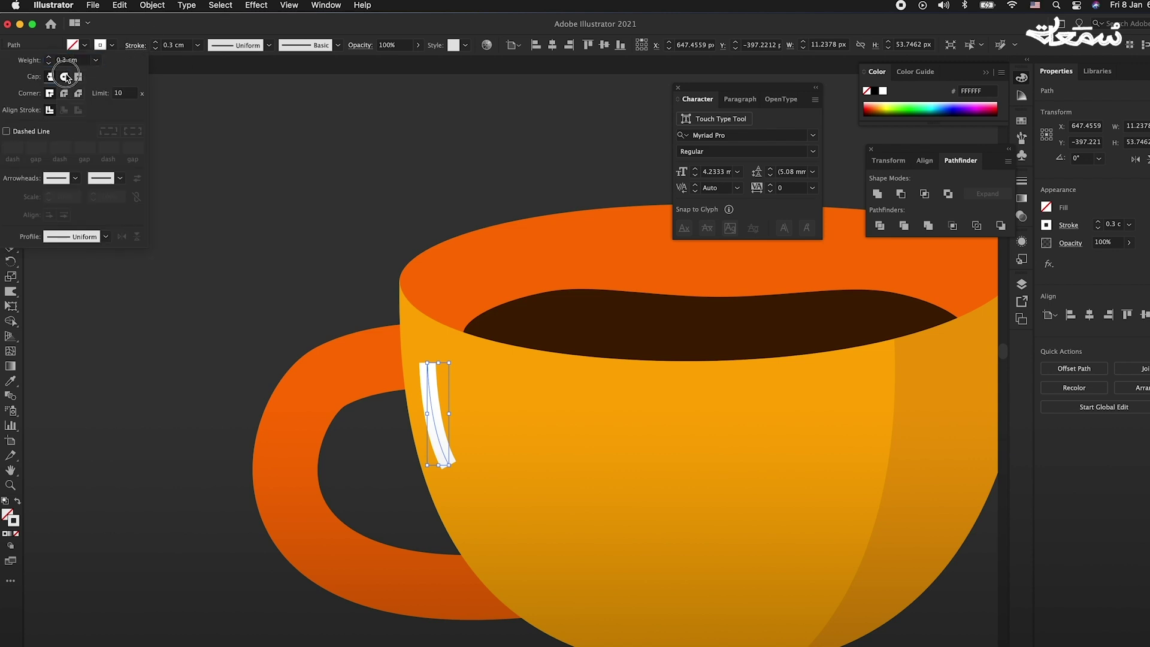
click(334, 291)
click(306, 377)
click(455, 468)
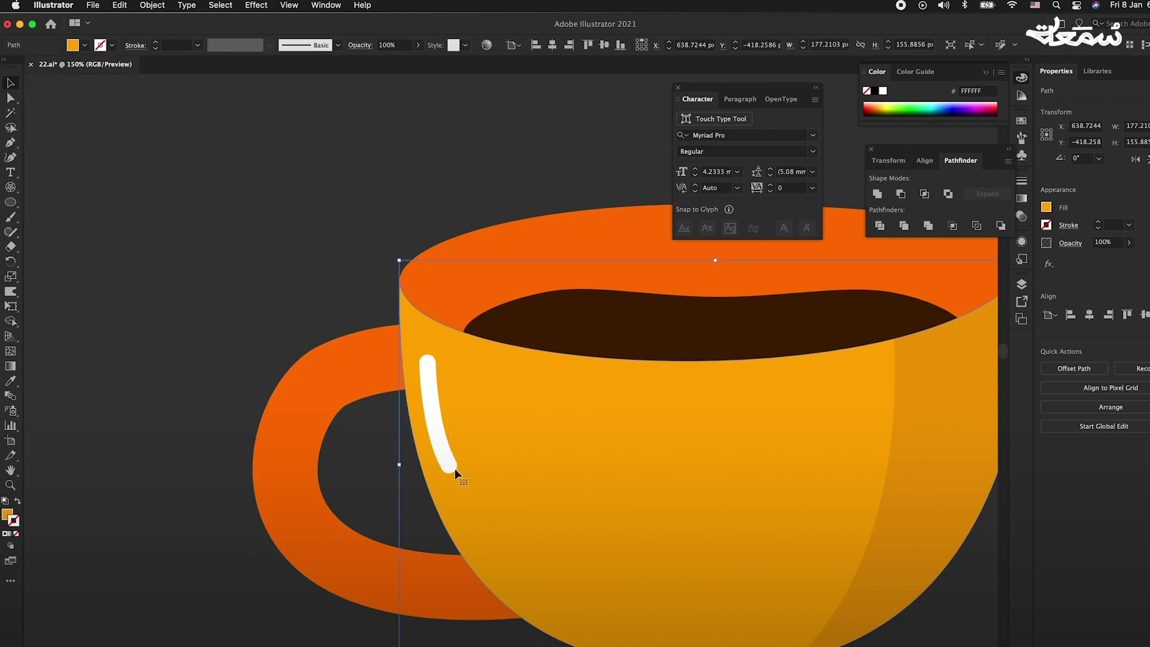
Alt-drag a copy of the highlight just below it and shorten it into a short dash
key(a)
click(440, 447)
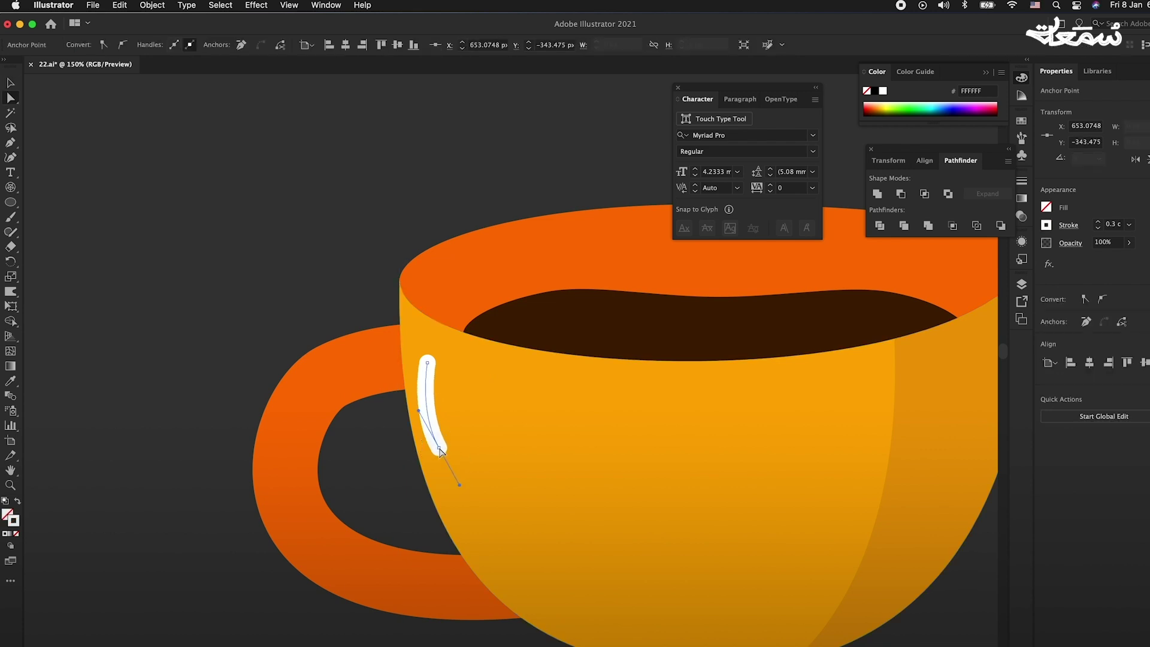
scroll(440, 448, up, 1)
key(v)
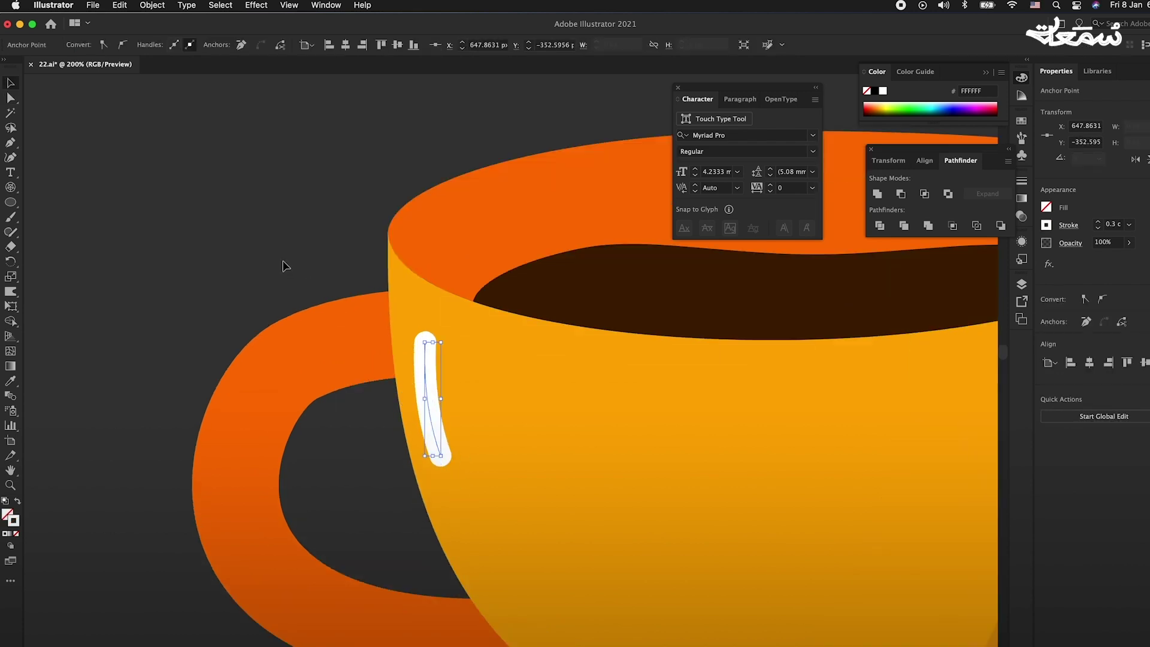
click(282, 259)
mouse_move(423, 385)
alt+mouse_down()
mouse_move(467, 518)
mouse_move(453, 483)
alt+mouse_up()
key(a)
click(457, 487)
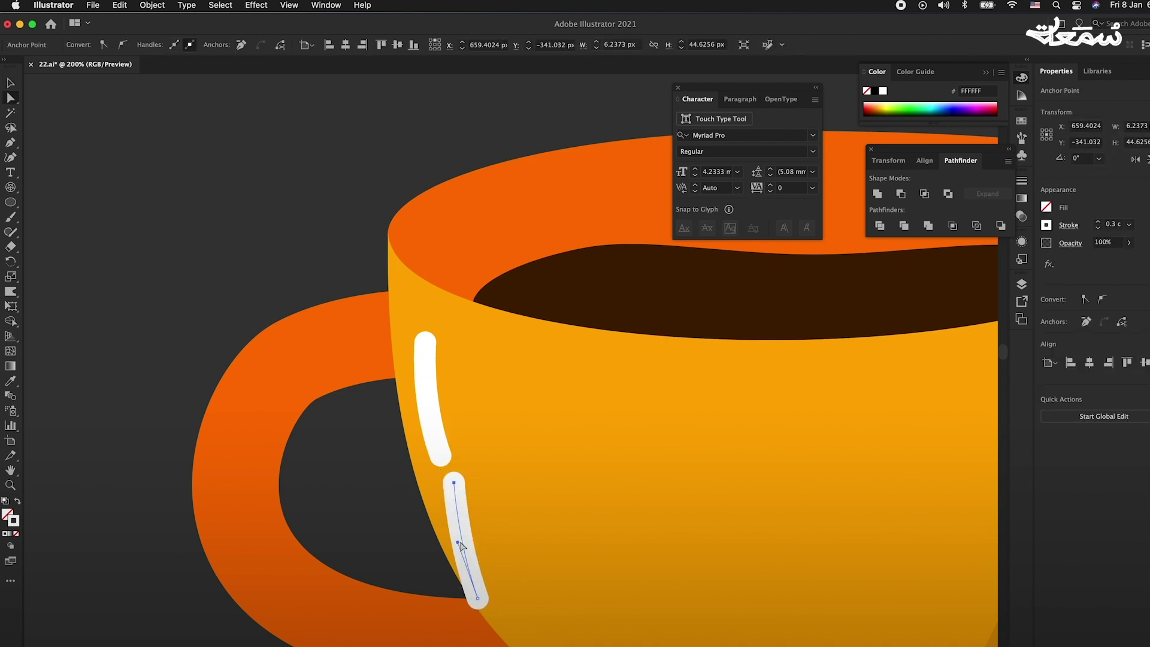
drag(477, 598, 467, 536)
Check both white highlights up close, then zoom out and marquee-select all the cup's parts
key(super+equal)
key(v)
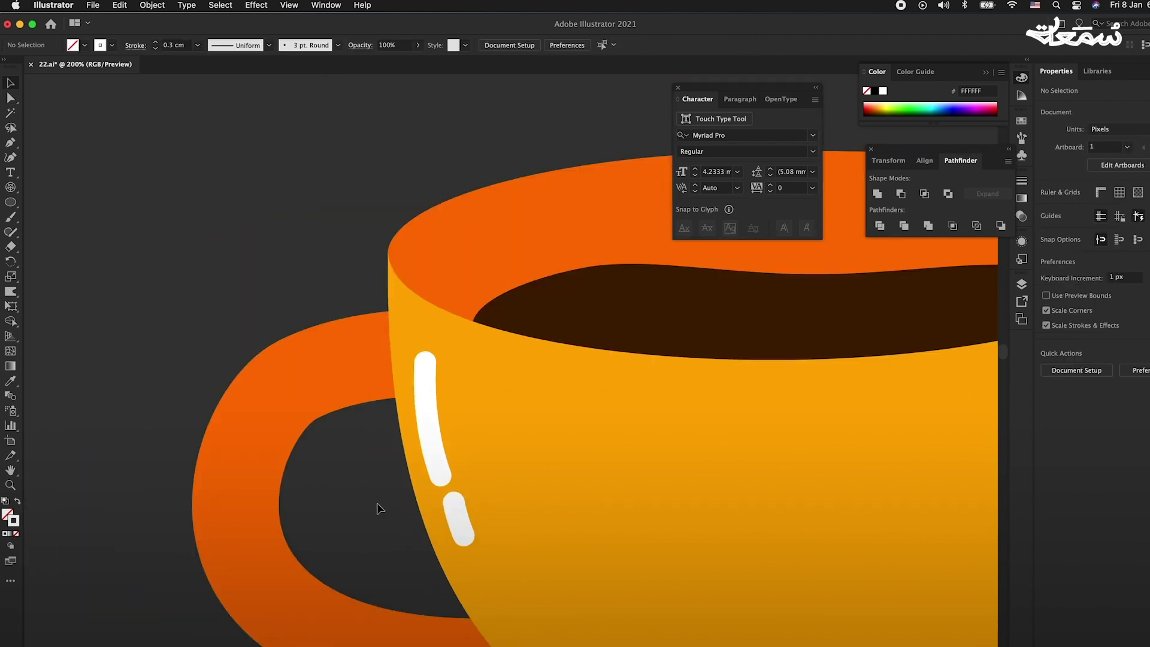
key(super+minus)
key(super+minus)
click(362, 515)
shift+click(379, 581)
key(super+shift+a)
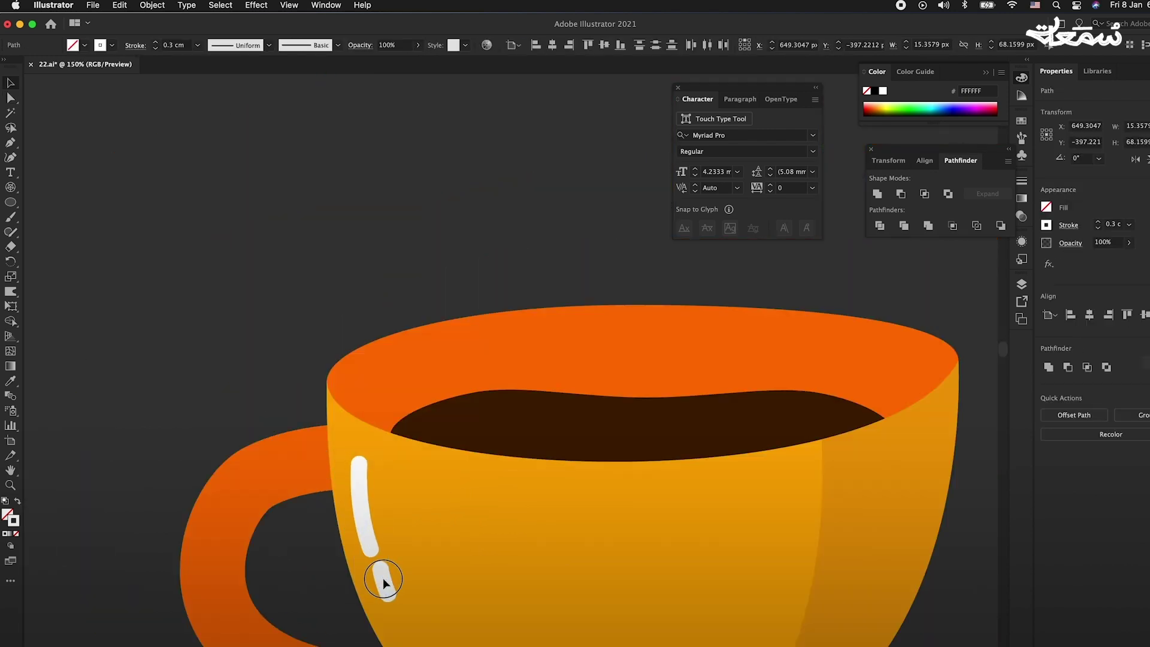
key(super+0)
drag(603, 326, 412, 458)
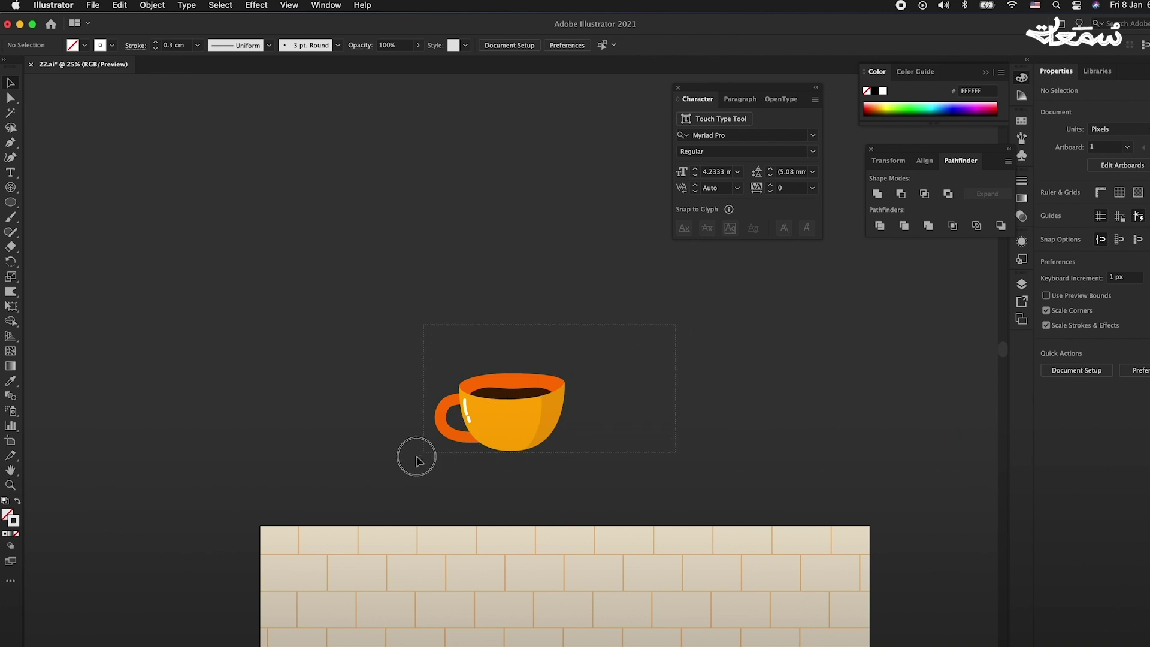
Move the grouped cup down onto the teal tabletop and enlarge it slightly
click(631, 451)
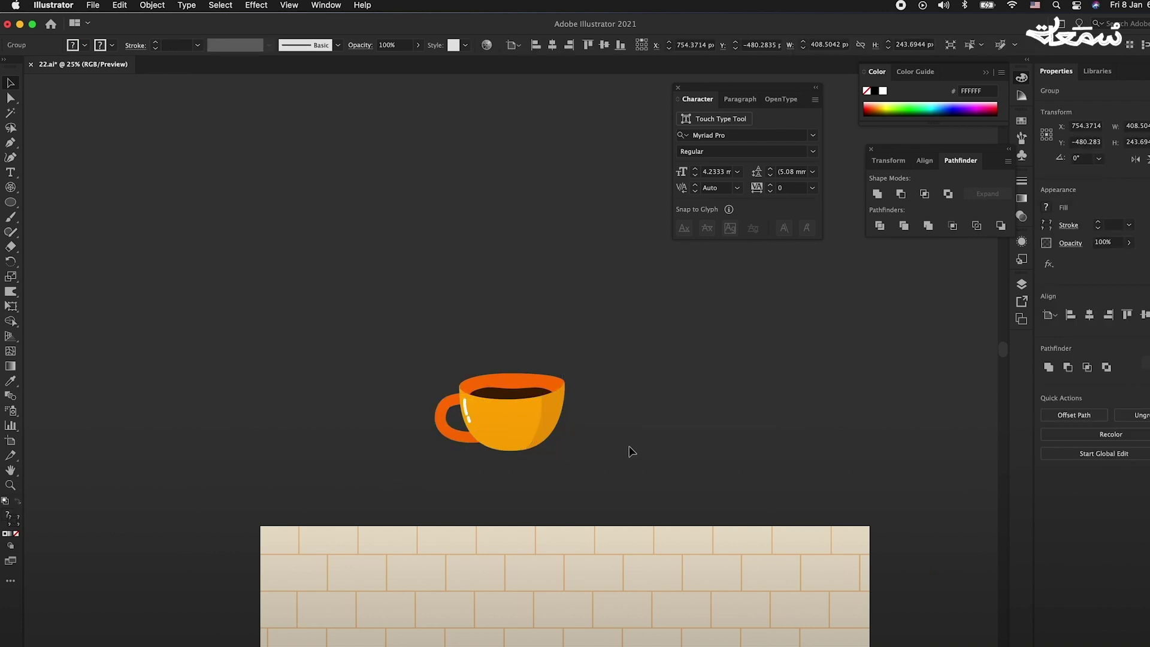
drag(629, 454, 542, 275)
drag(431, 259, 417, 566)
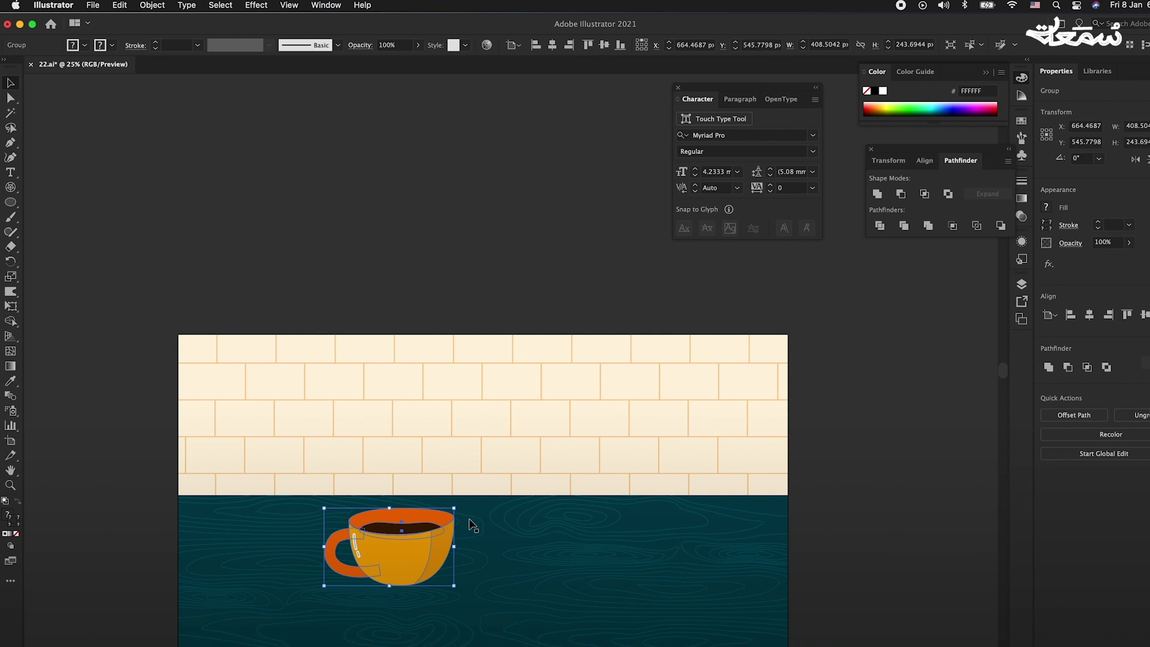
drag(458, 511, 482, 479)
key(super+shift+a)
key(super+equal)
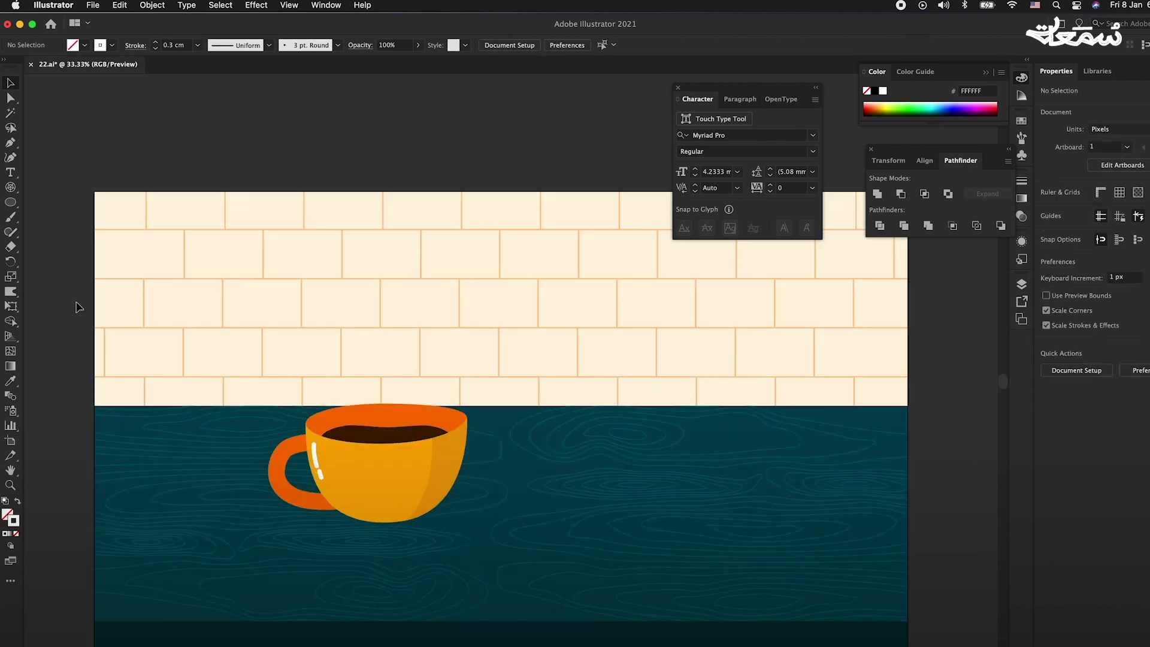
Draw a flat ellipse beneath the cup filled with the table's dark teal
key(l)
drag(301, 510, 459, 540)
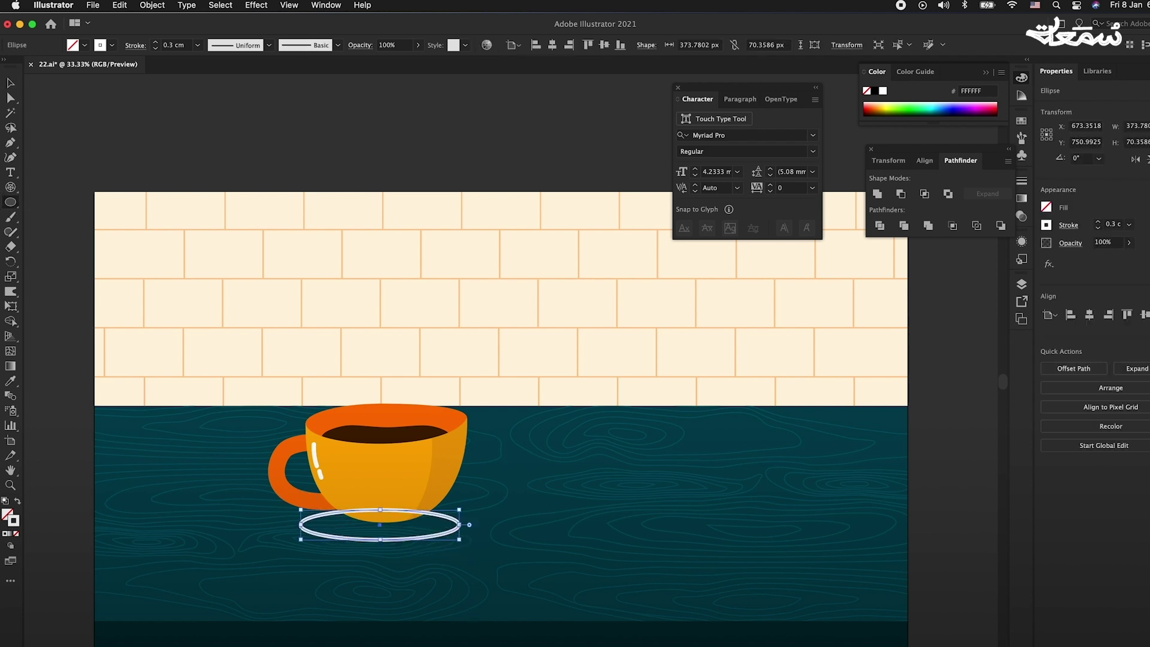
key(i)
click(502, 633)
key(super+equal)
key(super+equal)
key(v)
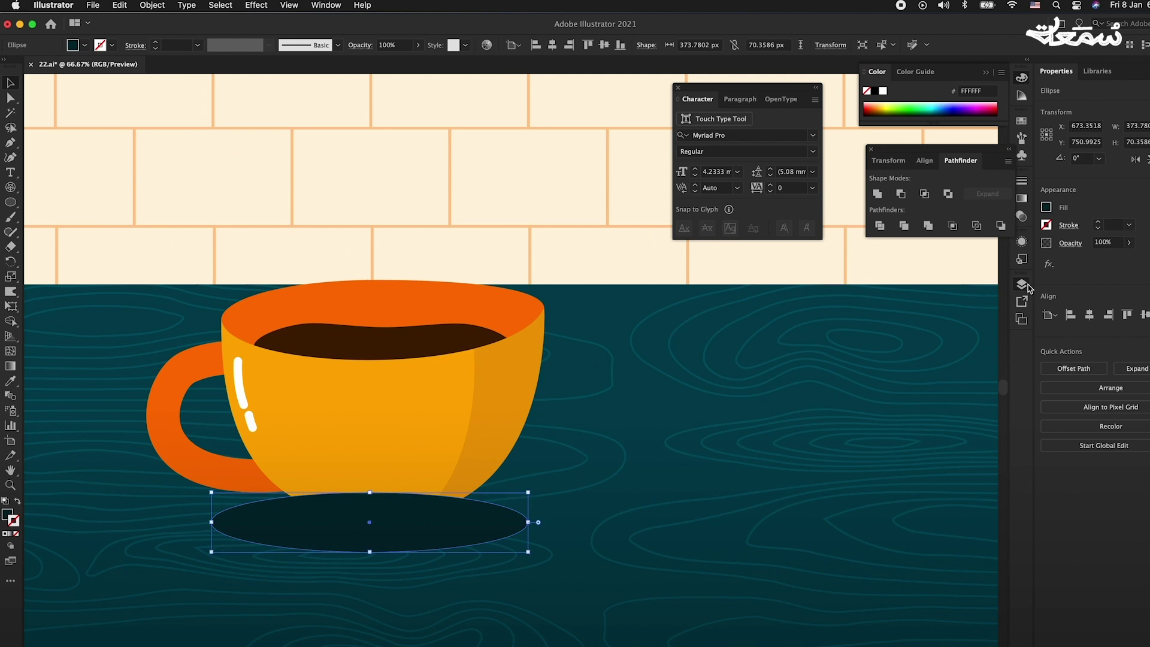
Send the ellipse behind the cup as its shadow, nudge it under the cup, and save
click(1022, 284)
drag(943, 311, 943, 327)
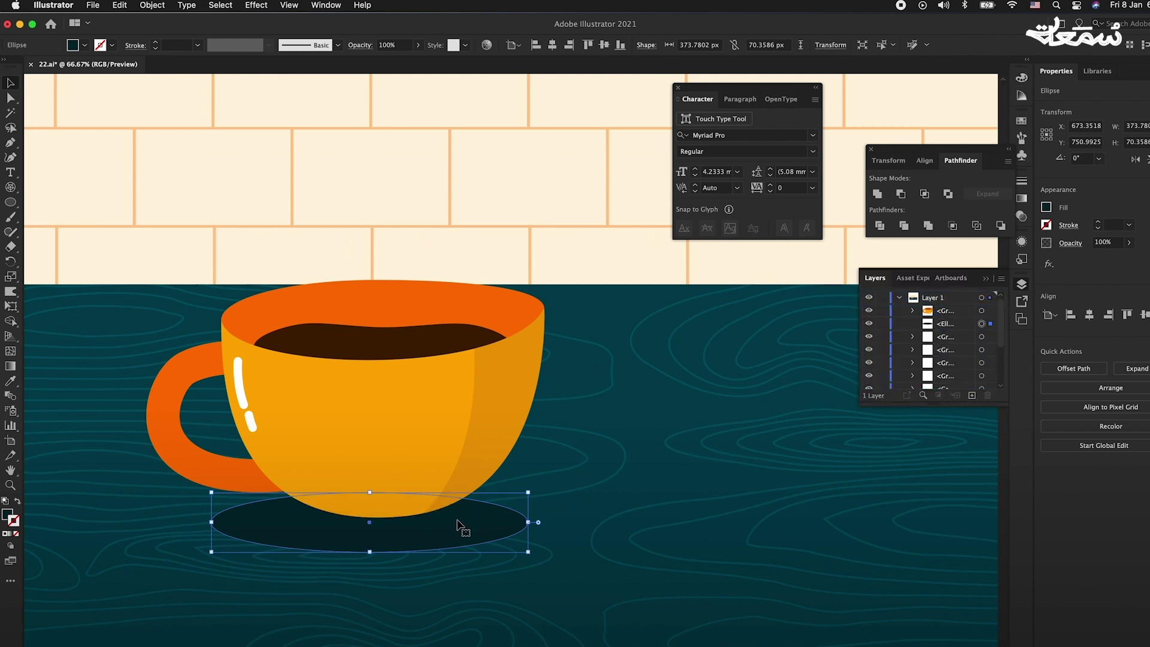
key(super+minus)
key(super+minus)
key(super+minus)
click(585, 598)
key(super+equal)
key(super+equal)
key(super+equal)
drag(444, 495, 444, 492)
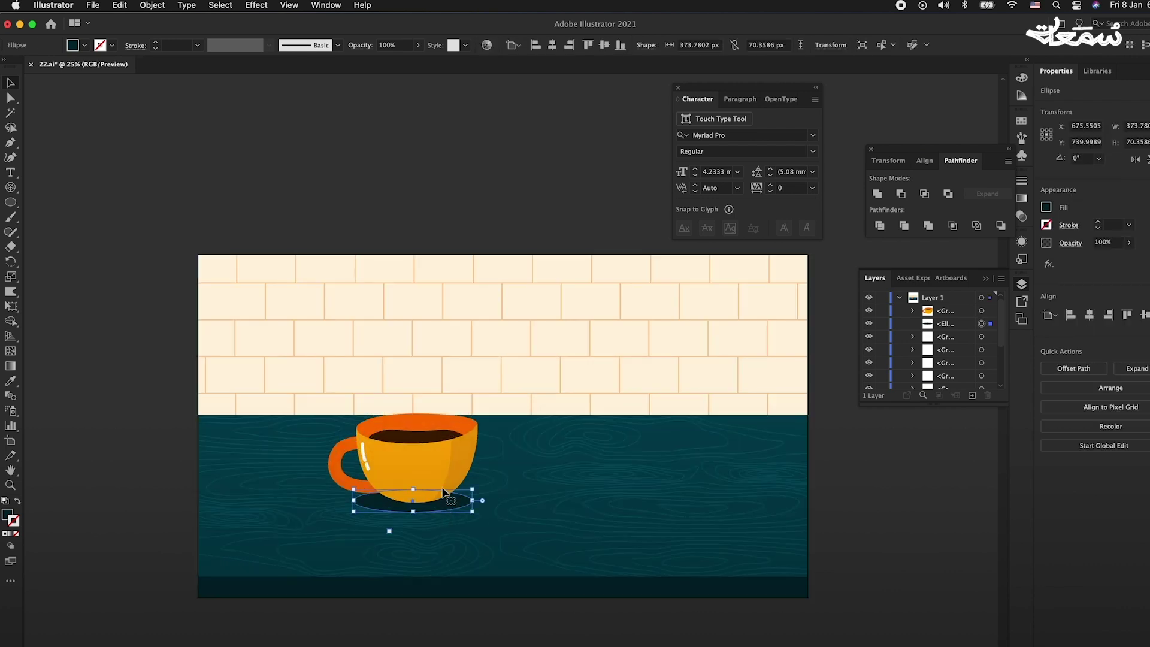
click(860, 526)
key(super+s)
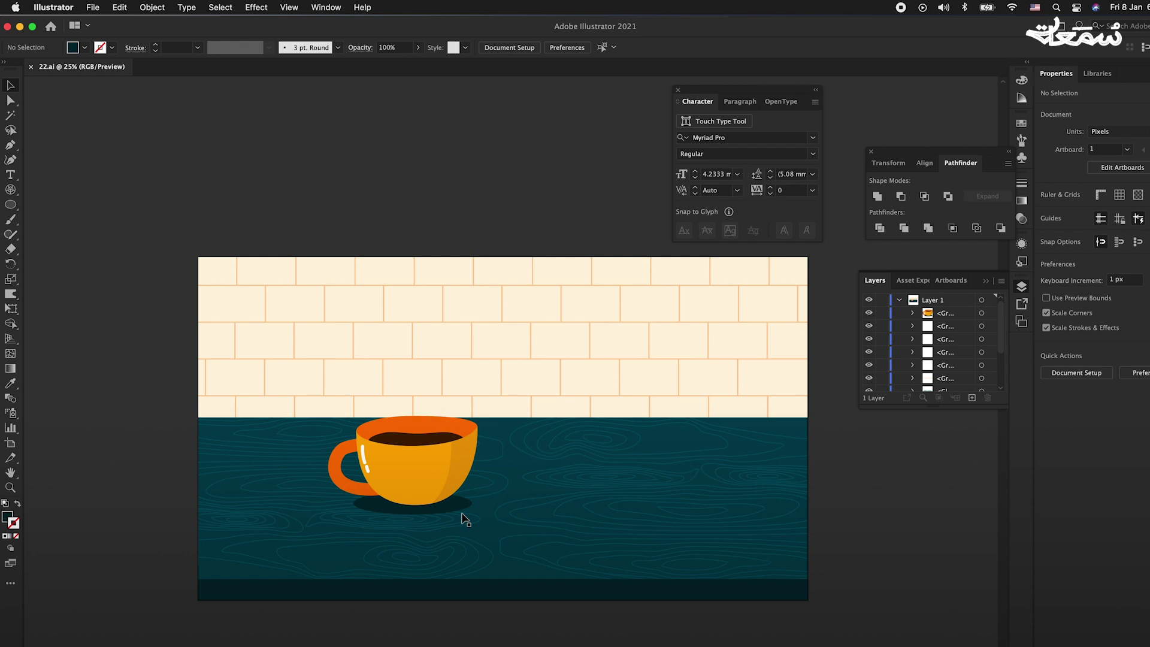
key(super+equal)
key(super+equal)
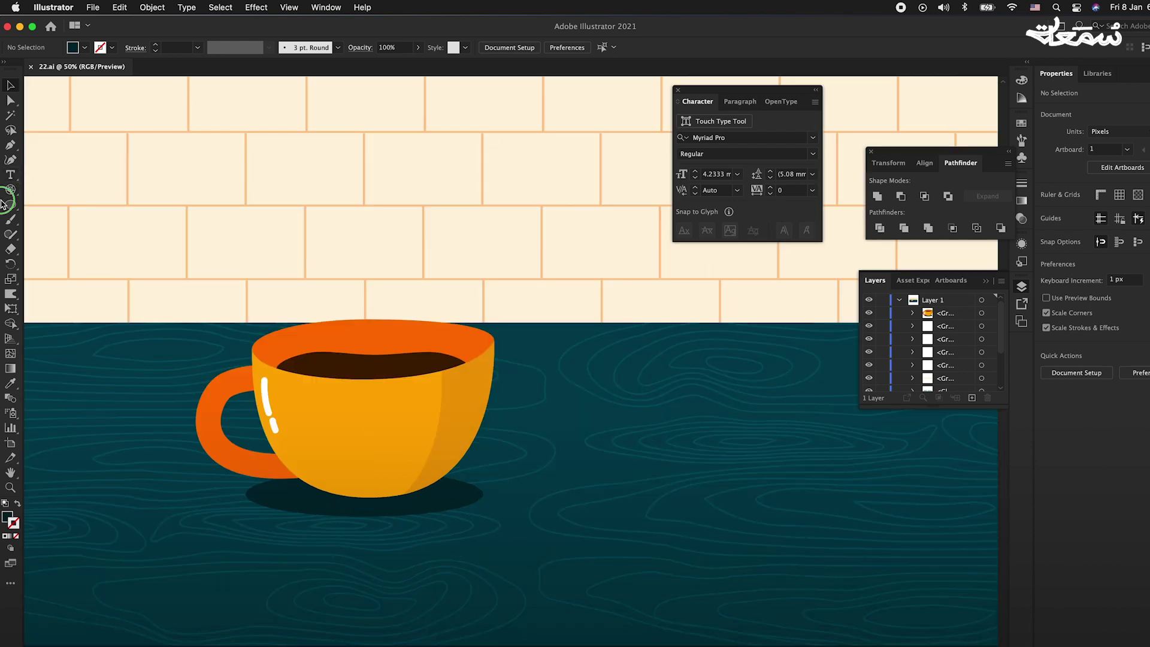
Draw a small white-filled square beside the cup
click(11, 204)
mouse_move(433, 473)
mouse_down()
mouse_move(489, 529)
mouse_move(462, 529)
mouse_up()
click(5, 520)
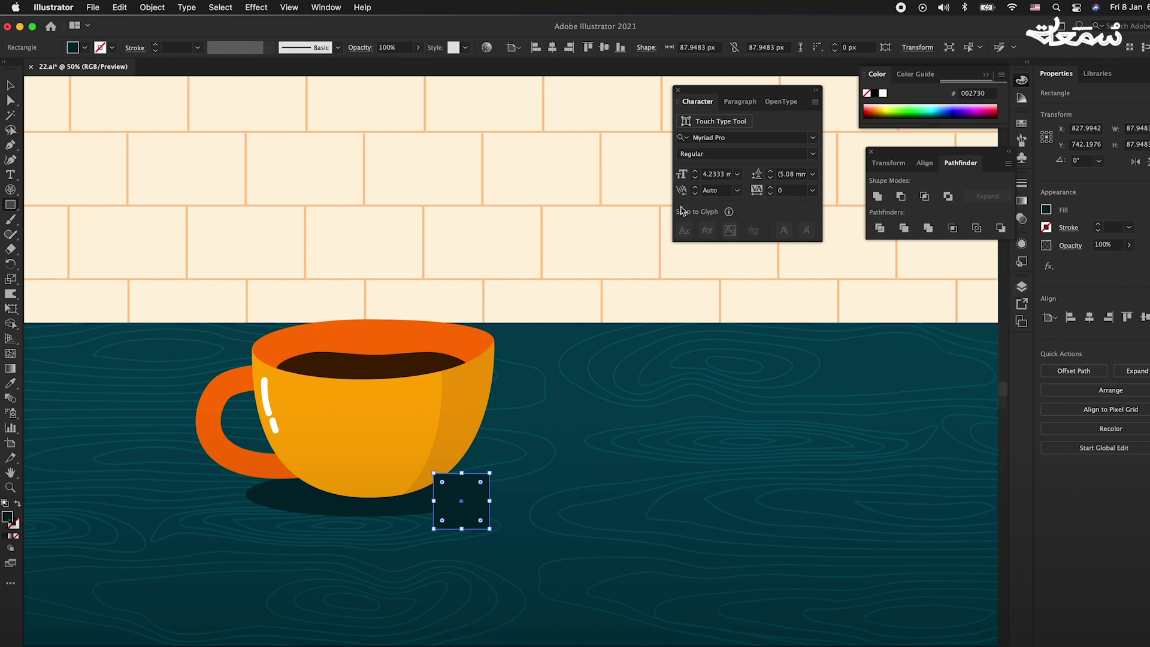
click(882, 93)
key(ctrl+1)
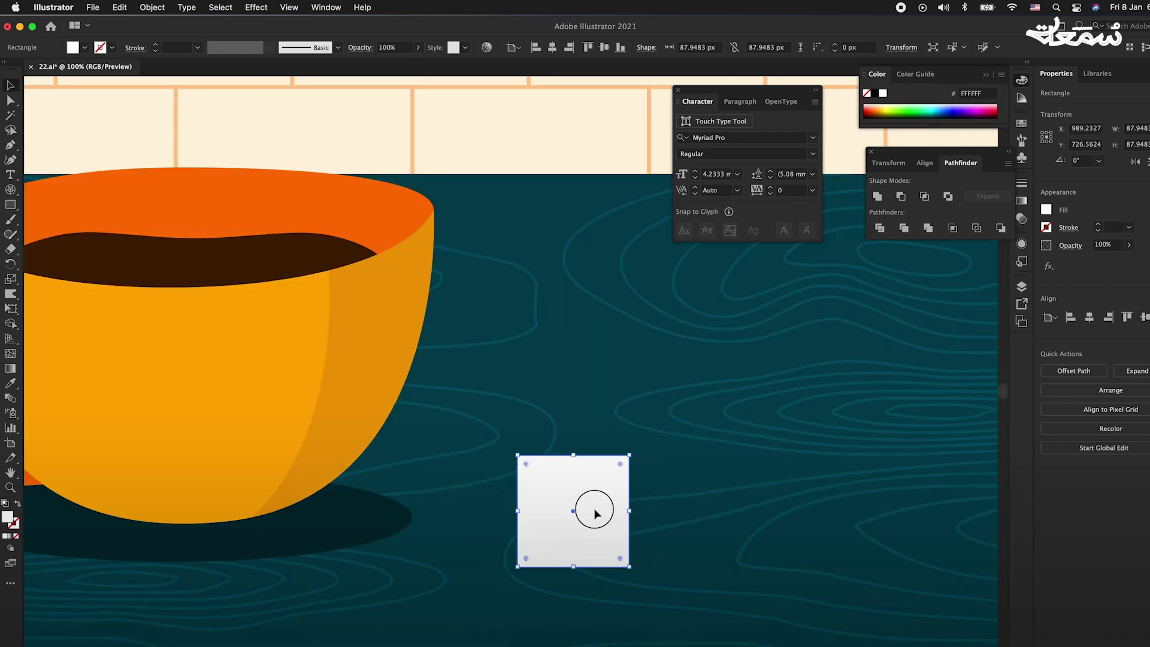
Copy the square to the left and skew it into the cube's slanted side face
drag(595, 513, 522, 513)
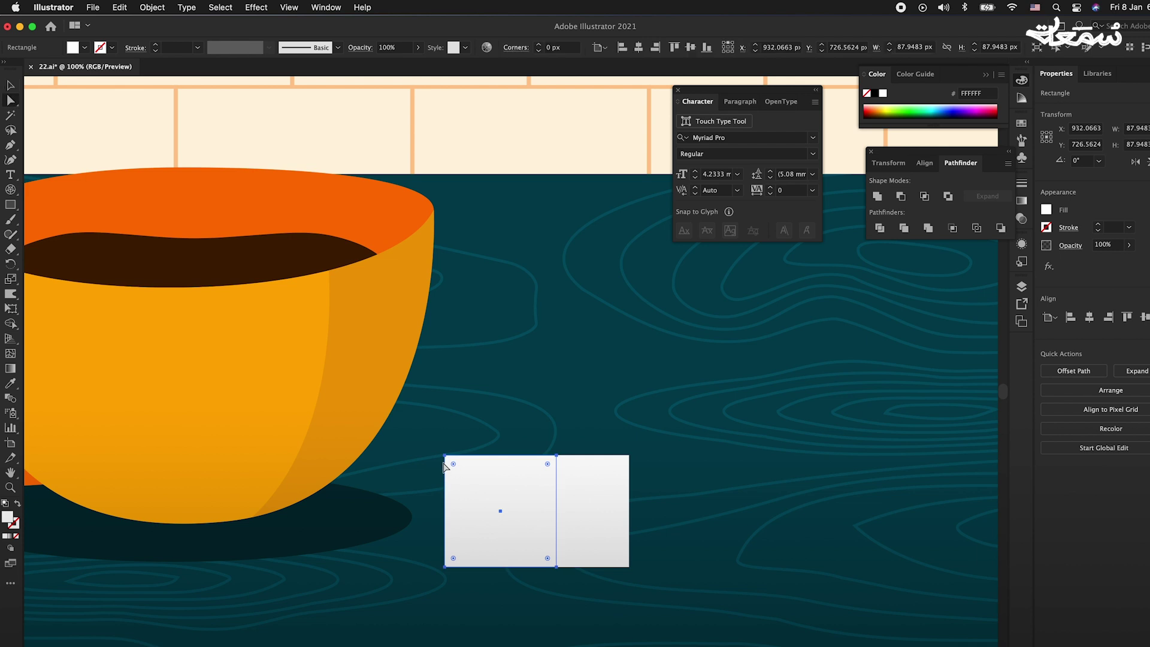
click(445, 466)
mouse_move(446, 565)
mouse_down()
mouse_move(455, 514)
mouse_move(470, 521)
mouse_up()
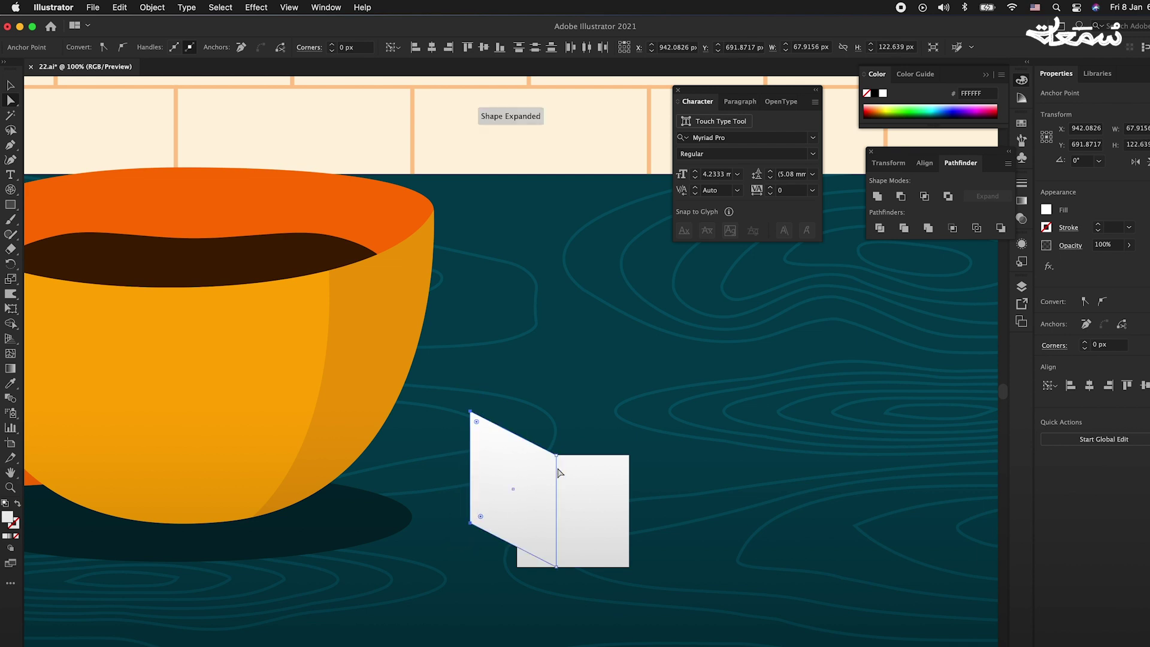
drag(556, 566, 516, 572)
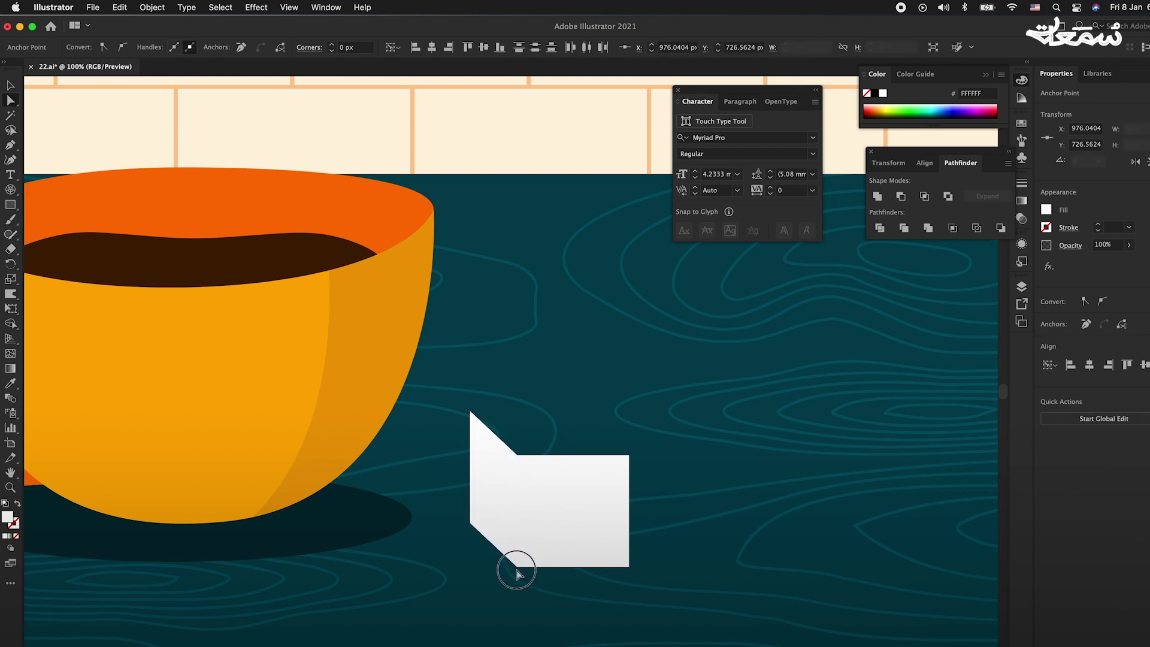
click(484, 439)
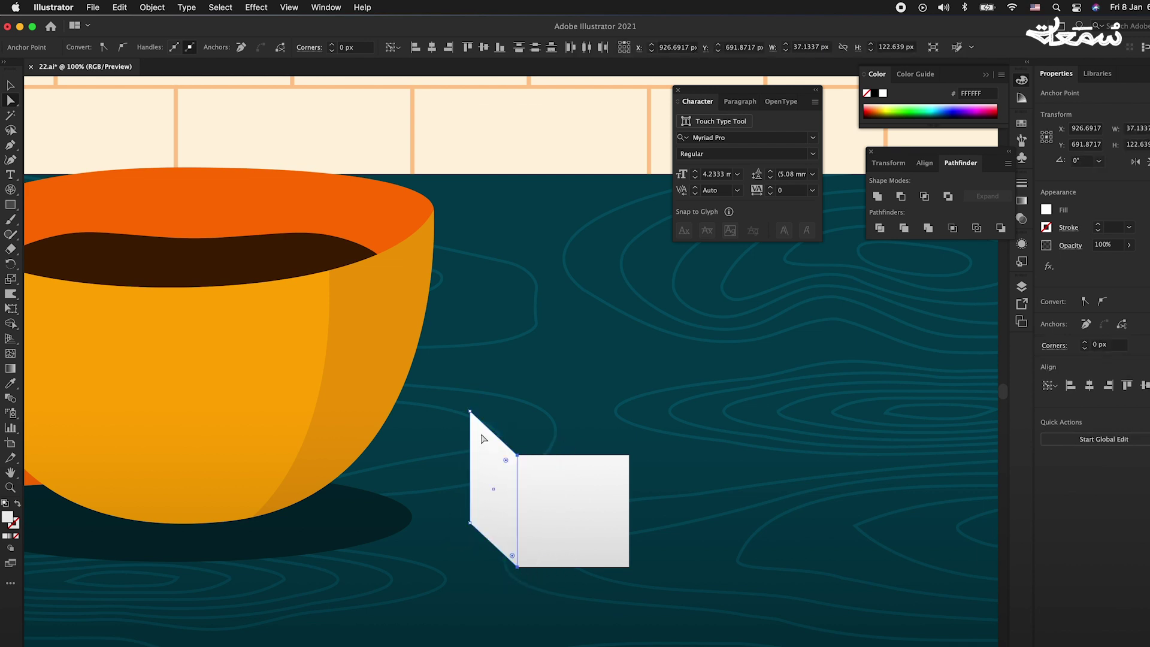
click(470, 530)
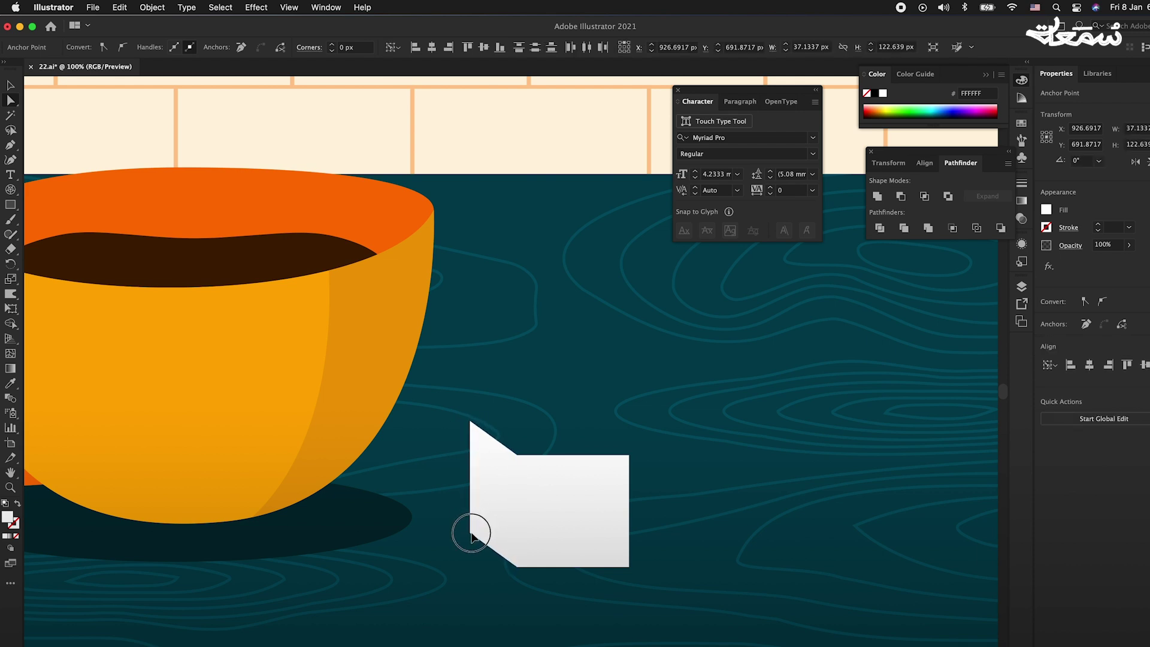
Copy the front square upward and reshape its anchors into the cube's slanted top face
click(574, 486)
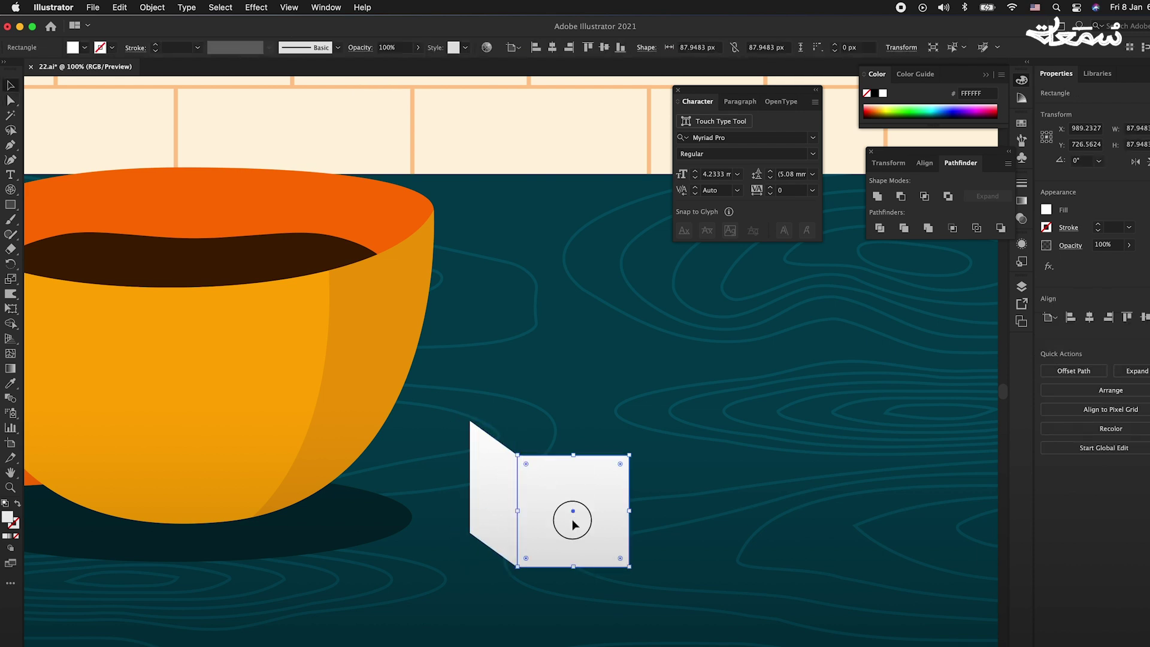
drag(573, 526, 573, 398)
key(a)
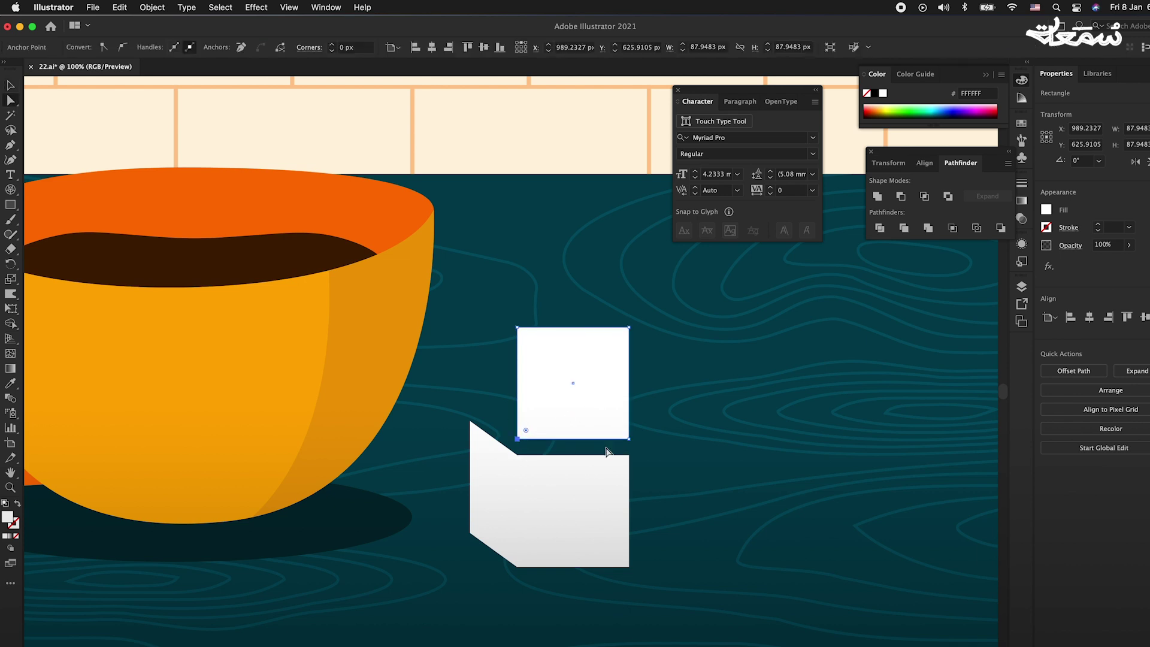
drag(626, 438, 626, 460)
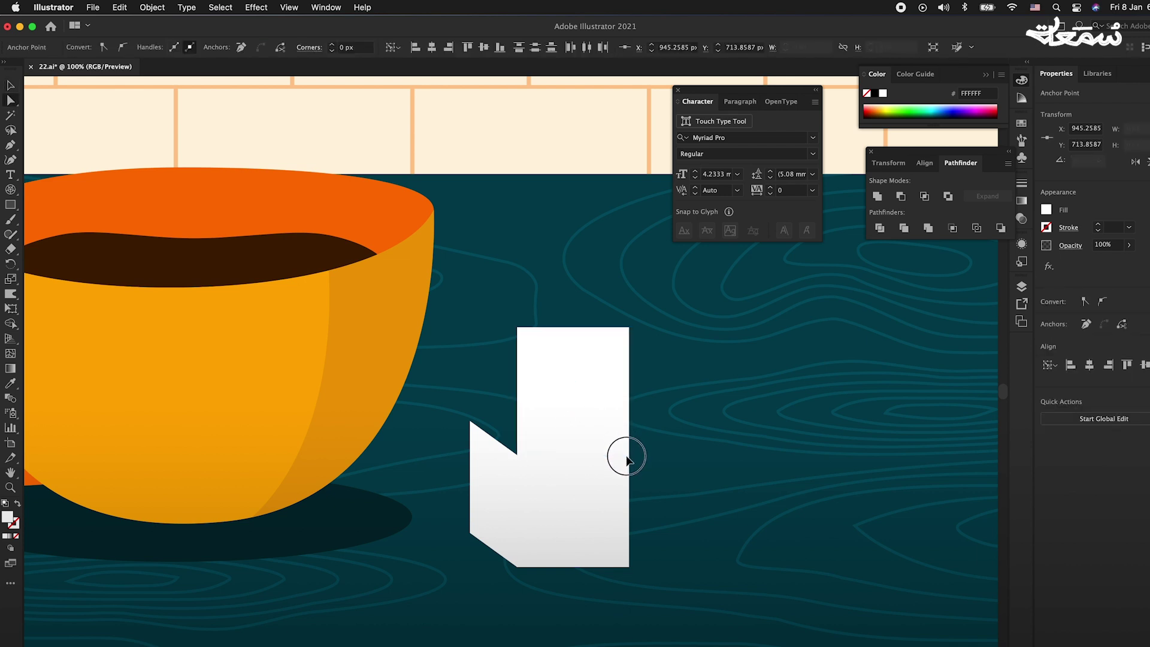
click(628, 328)
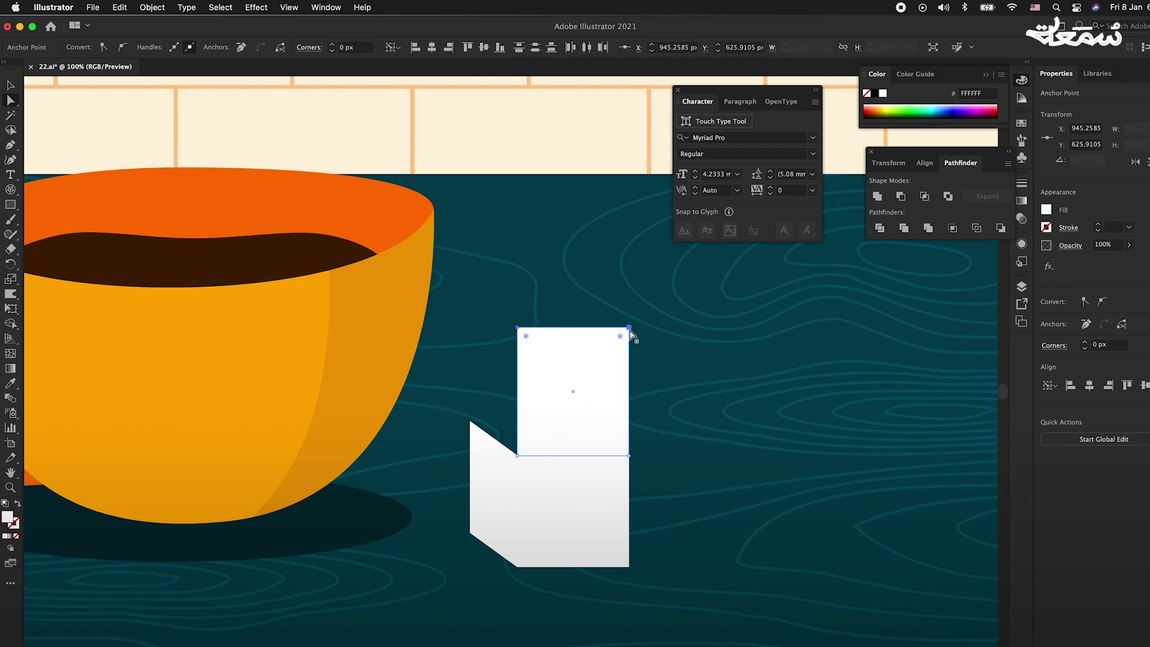
drag(628, 327, 582, 426)
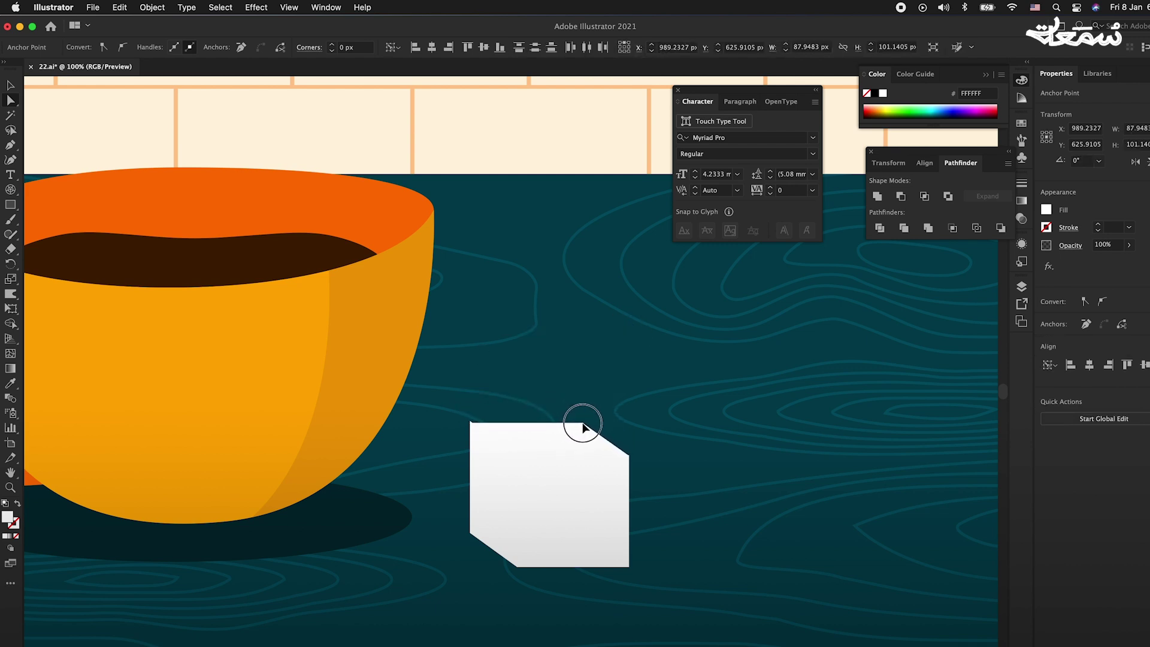
drag(582, 426, 582, 425)
key(v)
click(565, 449)
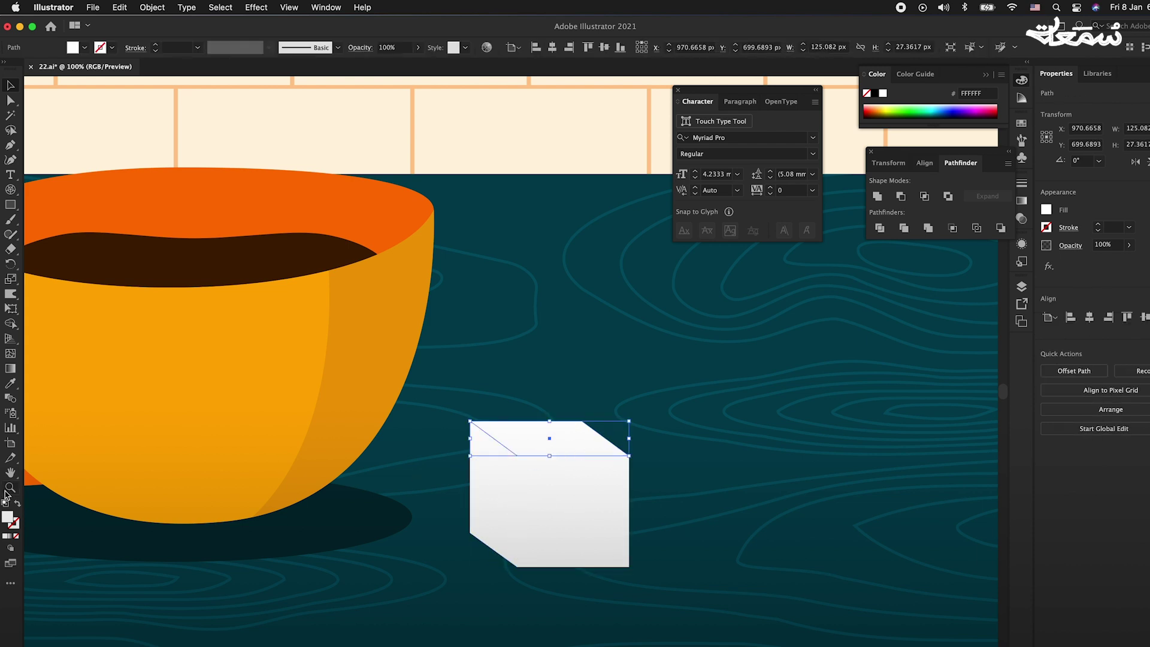
Colour the cube's top face EFEFEF and its left face DDDDDD
double_click(7, 519)
click(702, 333)
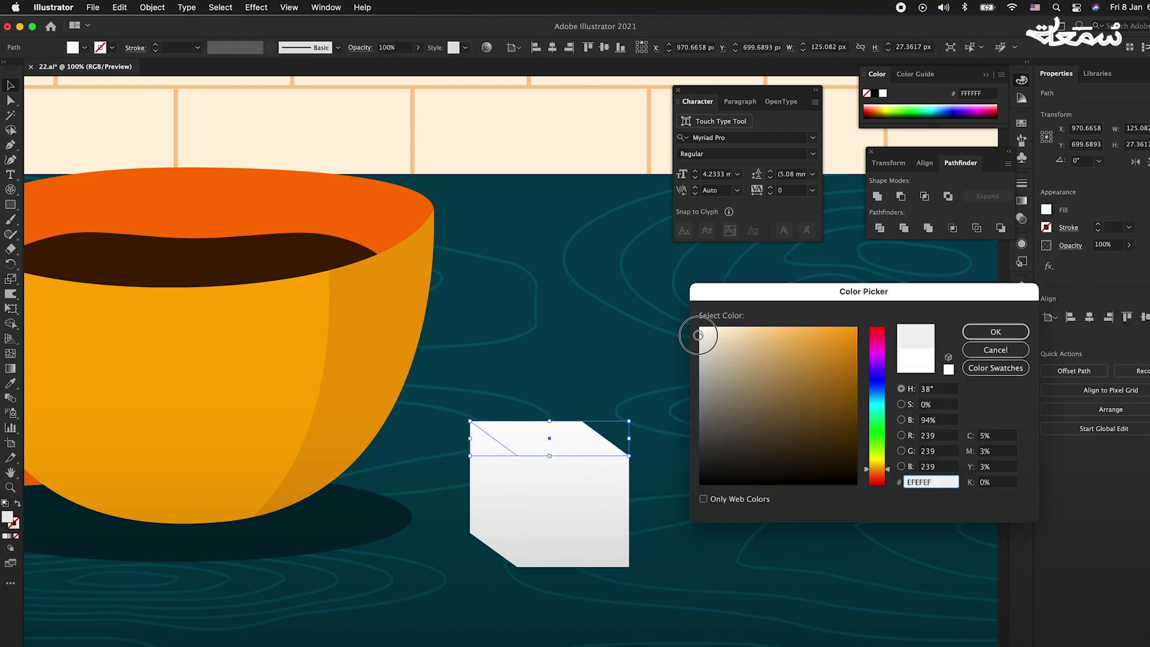
click(995, 331)
click(503, 489)
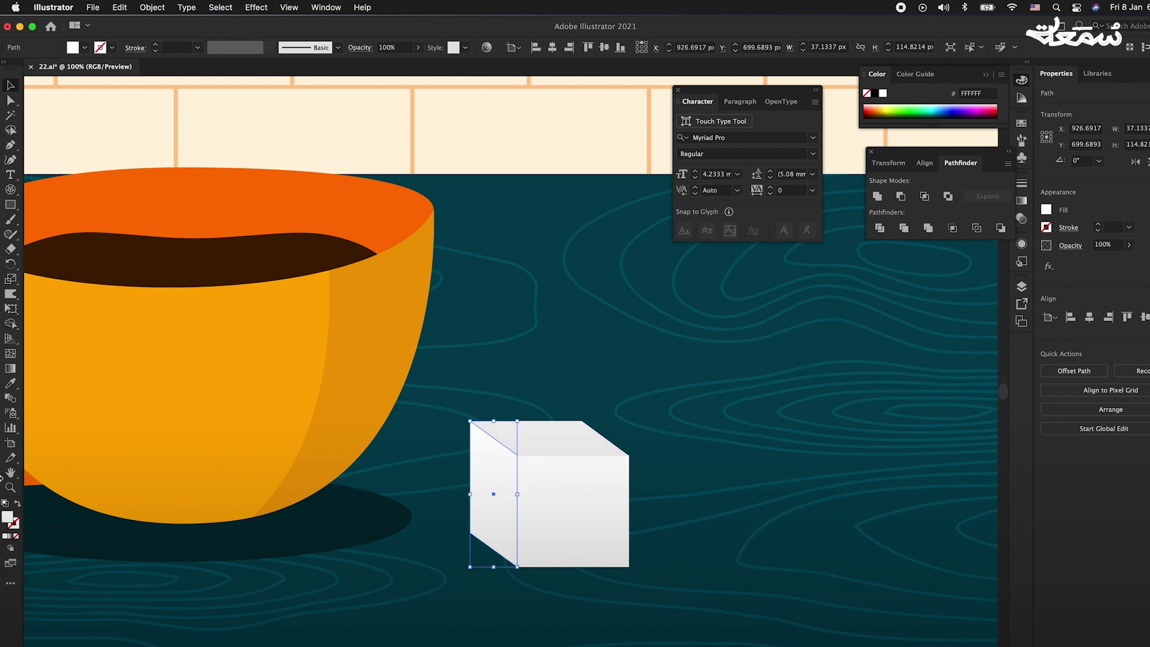
double_click(9, 517)
click(699, 349)
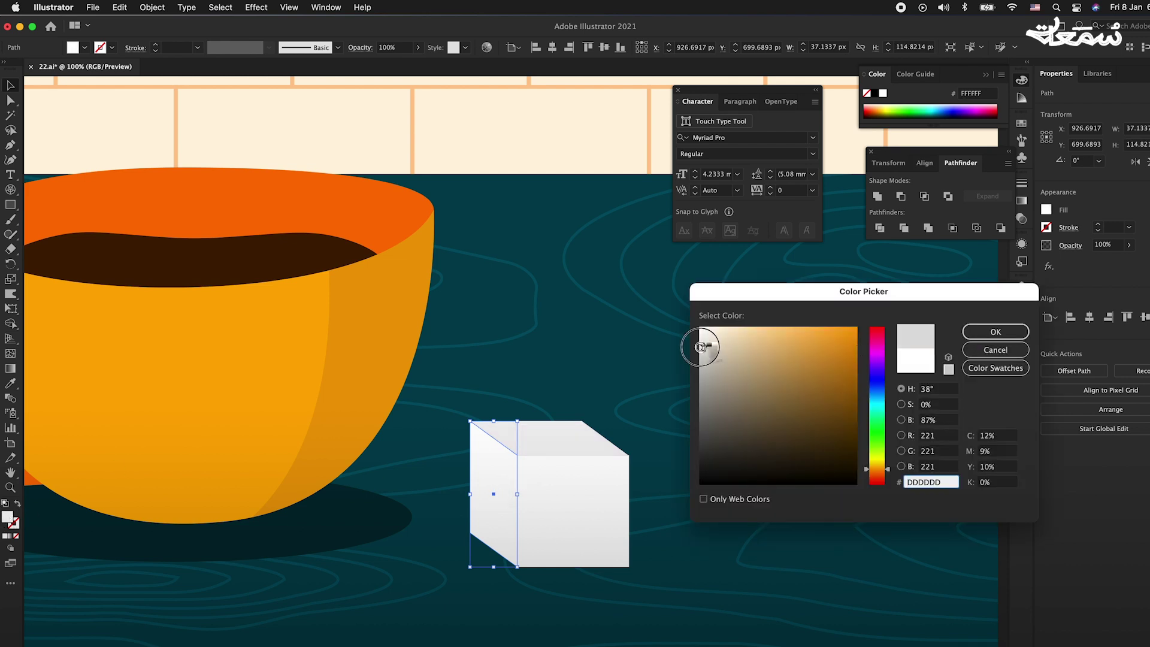
click(995, 331)
click(666, 482)
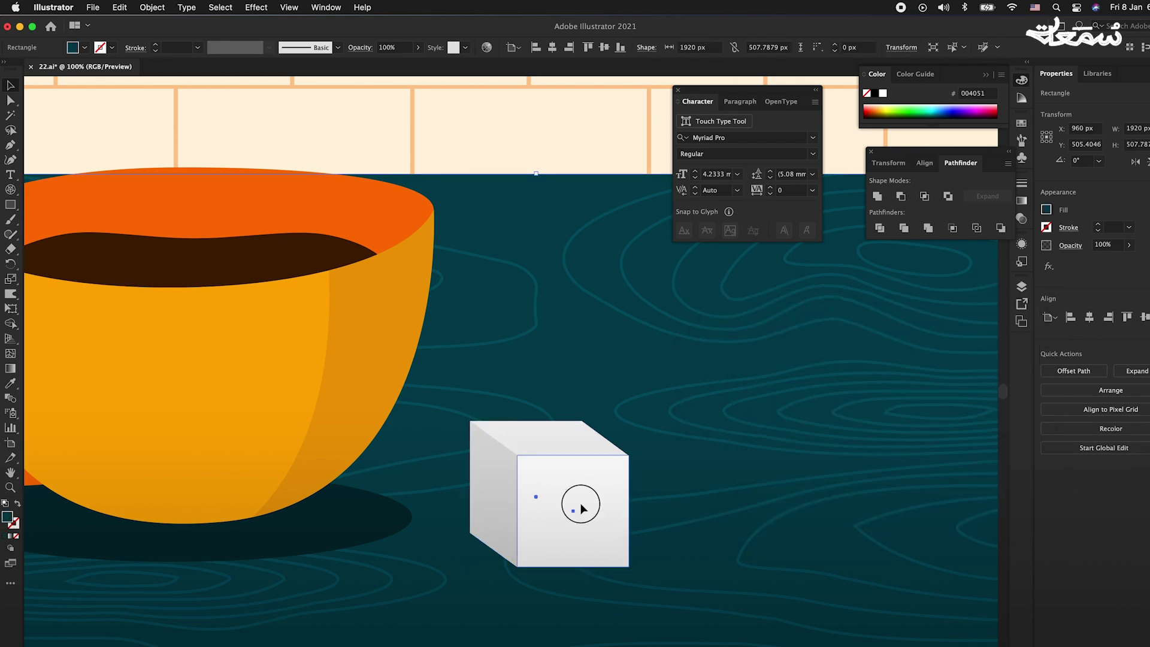
key(super+minus)
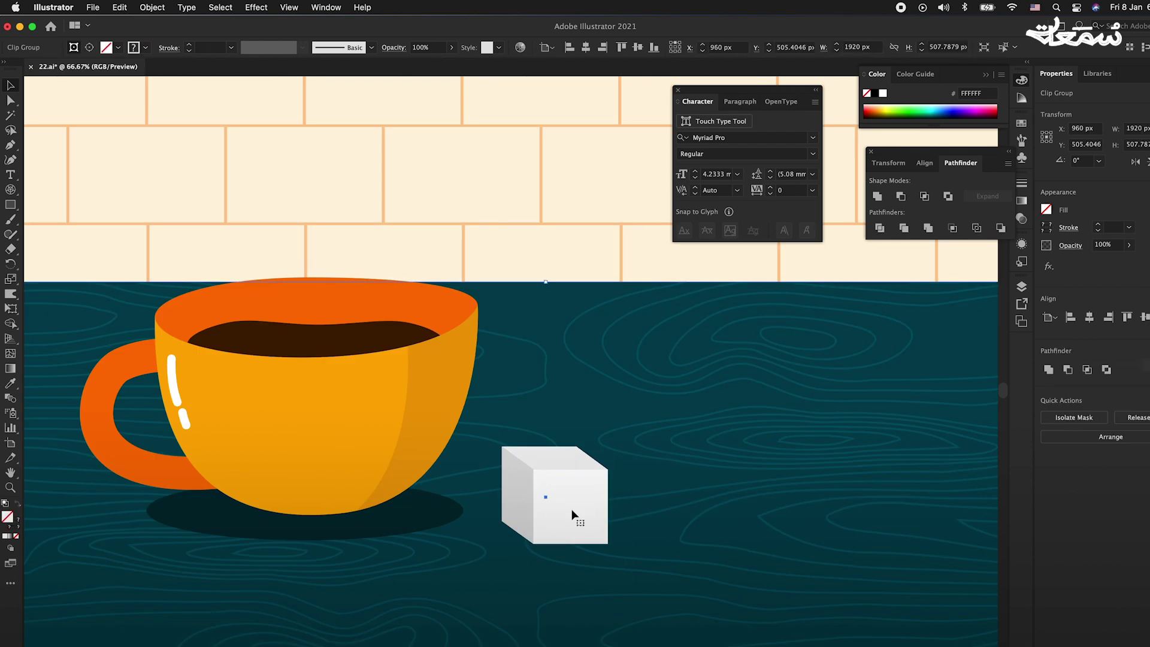
Select the cube's three faces and group them with Cmd+G
click(572, 511)
key(super+plus)
key(super+plus)
shift+click(516, 404)
shift+click(606, 329)
key(super+g)
Move the cube against the cup's right side and shrink it to sugar-cube size
drag(606, 403, 419, 421)
key(super+minus)
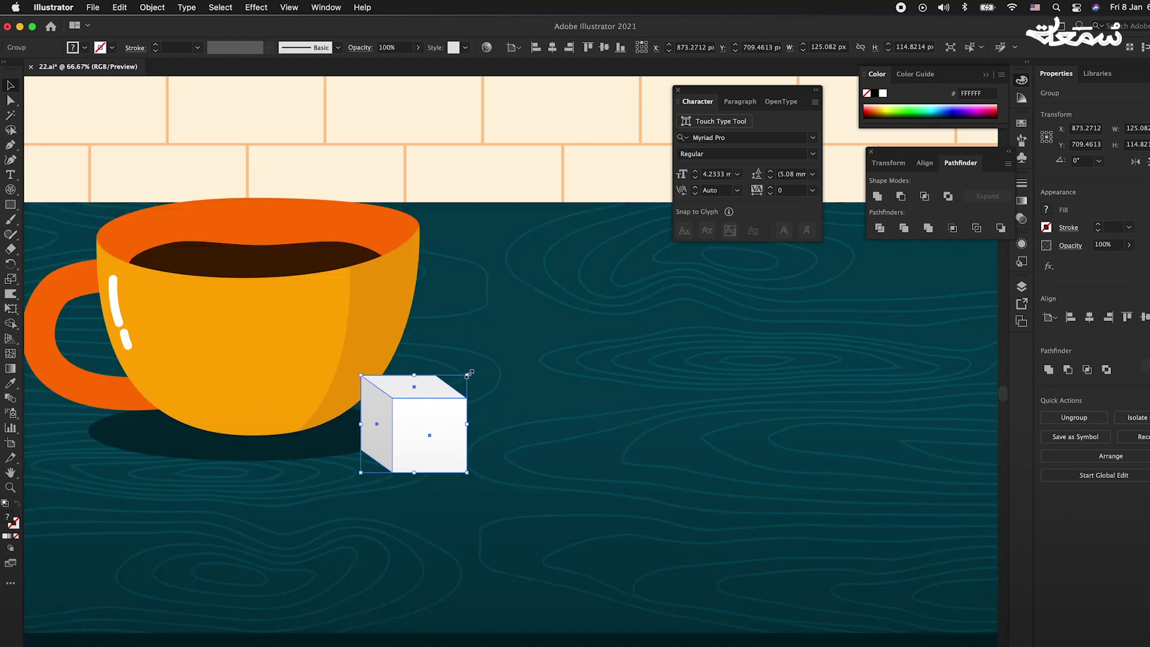
mouse_move(463, 372)
mouse_down()
mouse_move(411, 415)
mouse_move(395, 447)
mouse_move(380, 431)
mouse_move(359, 442)
mouse_move(411, 385)
mouse_move(417, 398)
mouse_up()
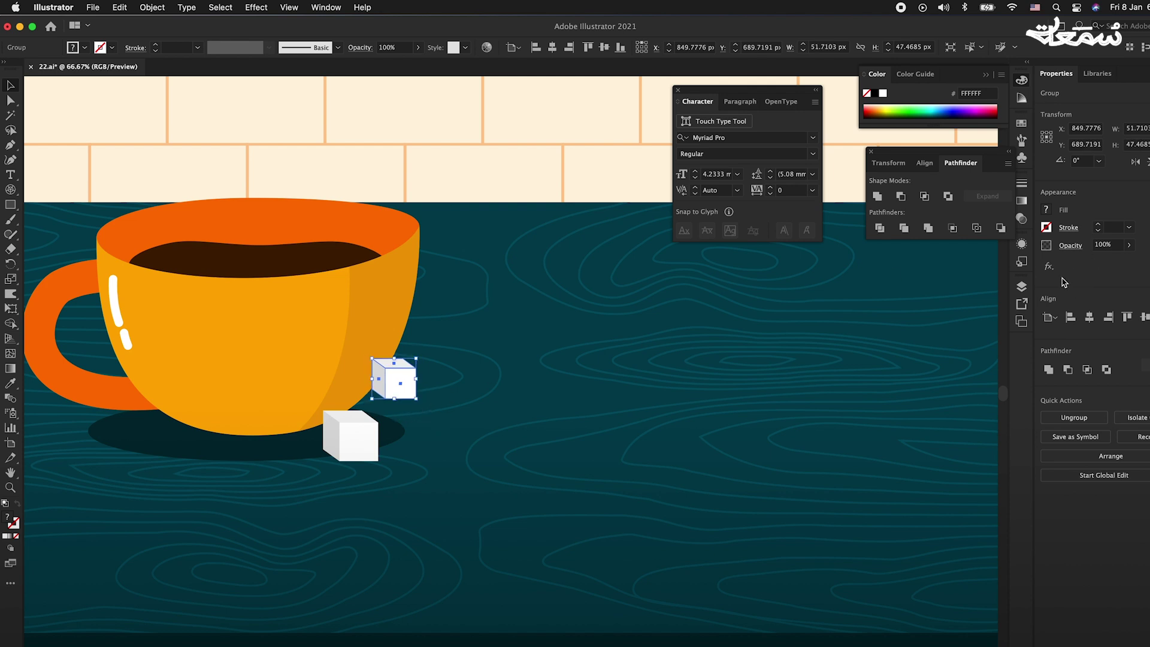
click(1022, 286)
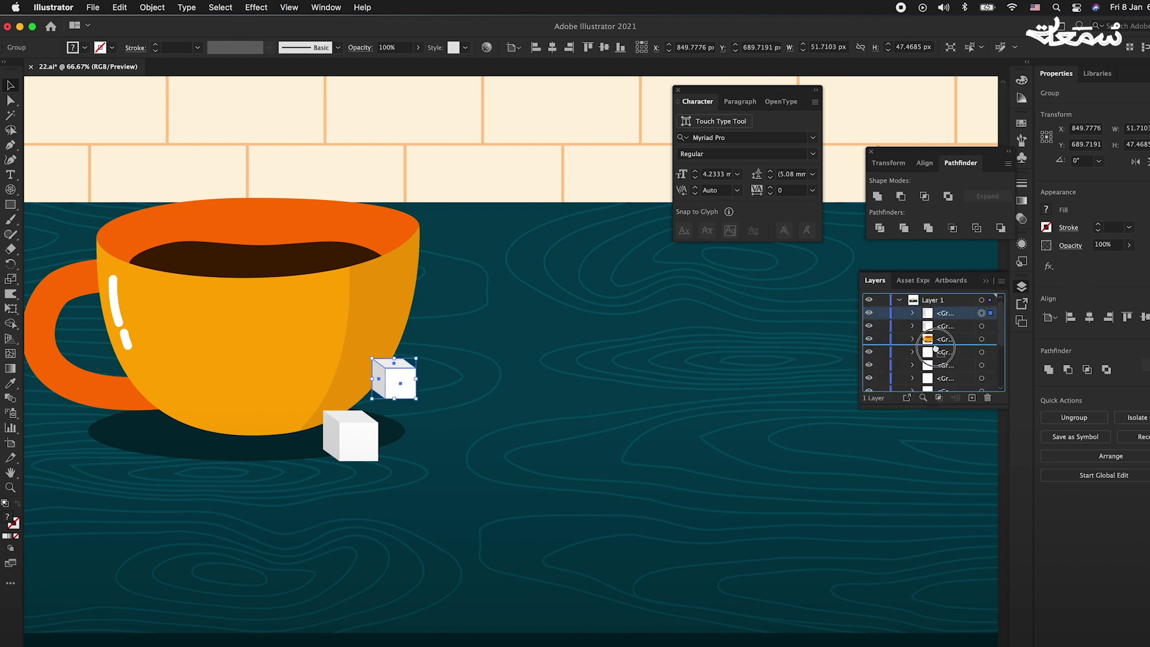
scroll(357, 398, up, 2)
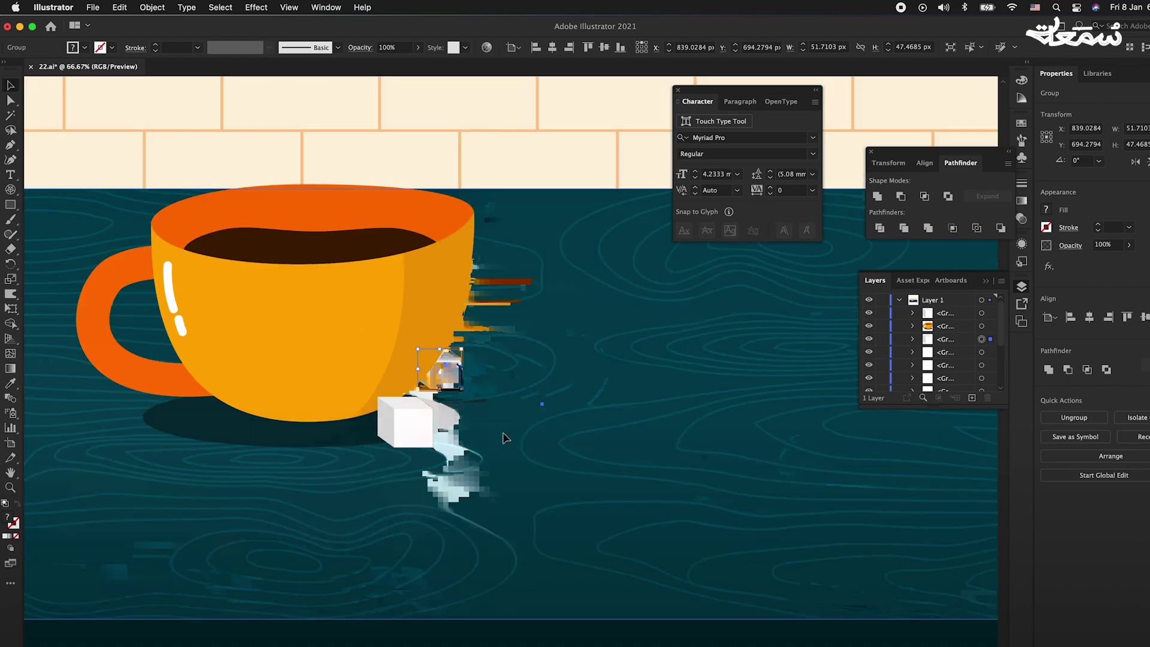
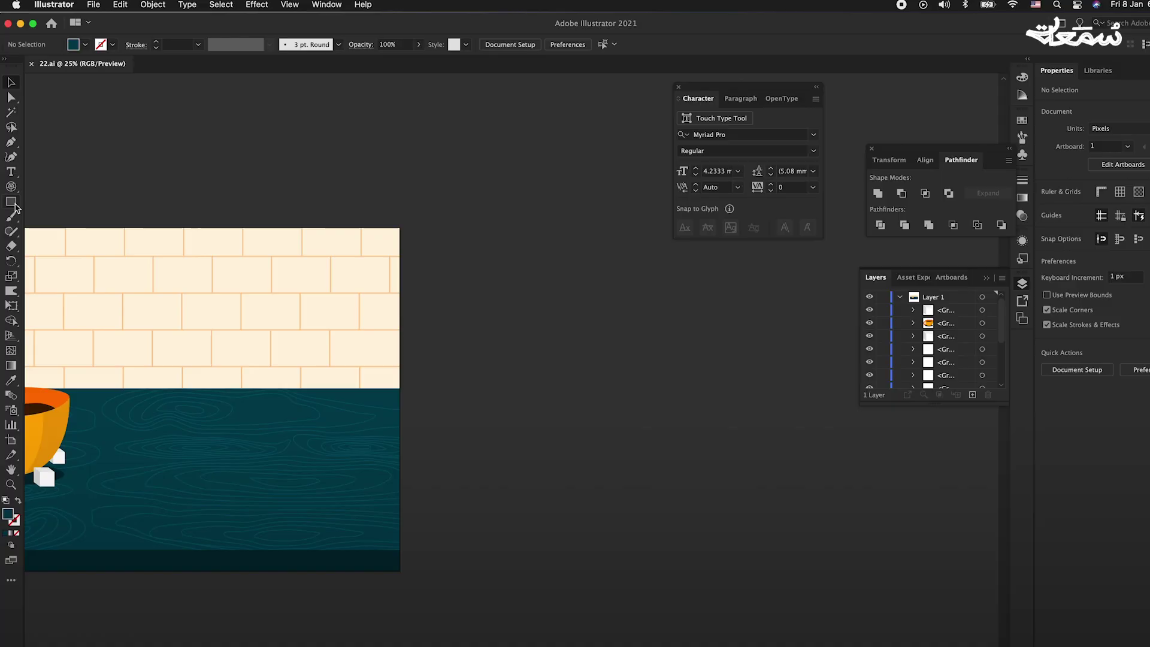
Select the Rectangle tool to start the pot body
click(14, 204)
Draw a tall rectangle beside the scene and eyedropper the cup's orange onto it
drag(502, 260, 631, 456)
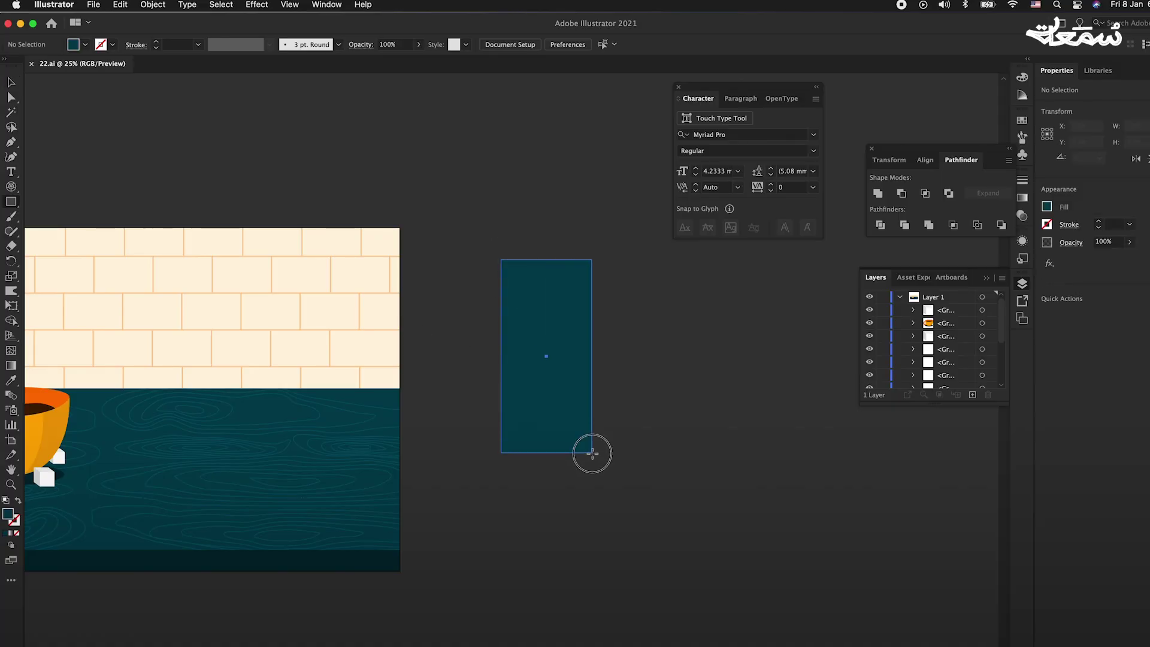
key(i)
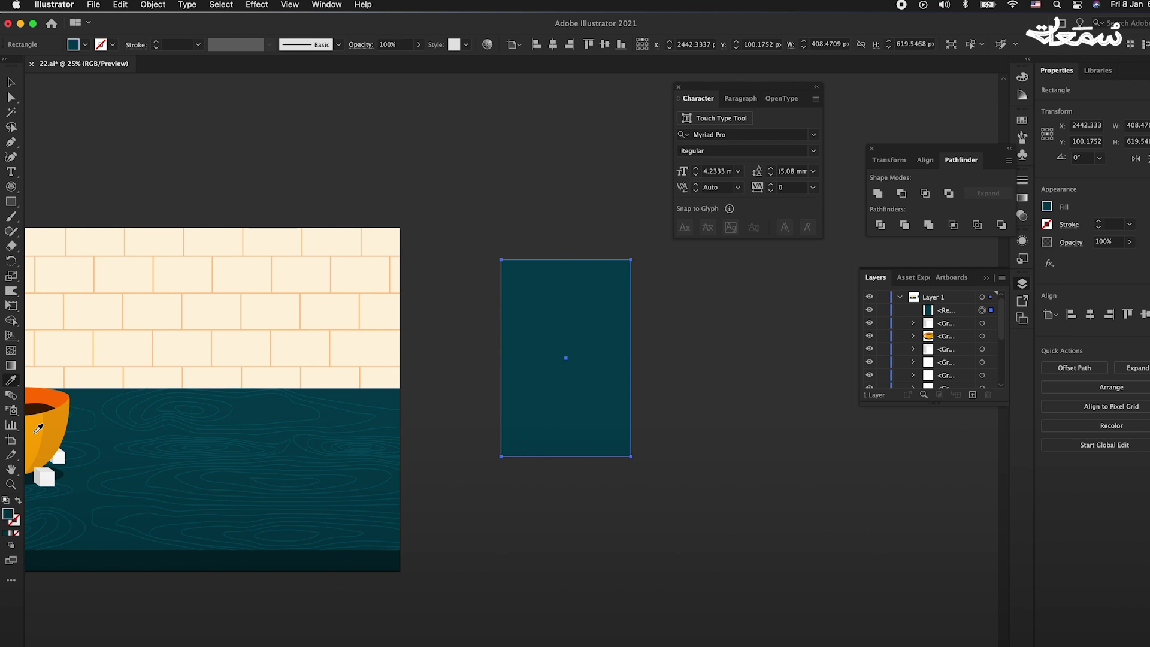
click(36, 430)
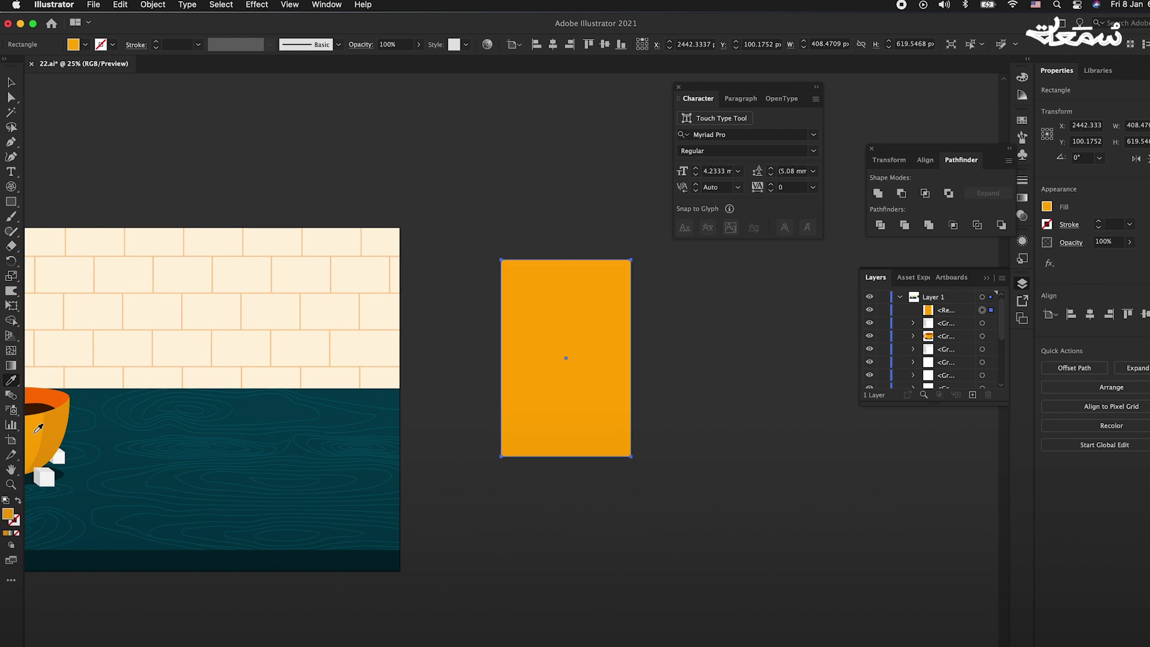
Convert the rectangle's two bottom corner anchors to smooth points
key(a)
click(630, 456)
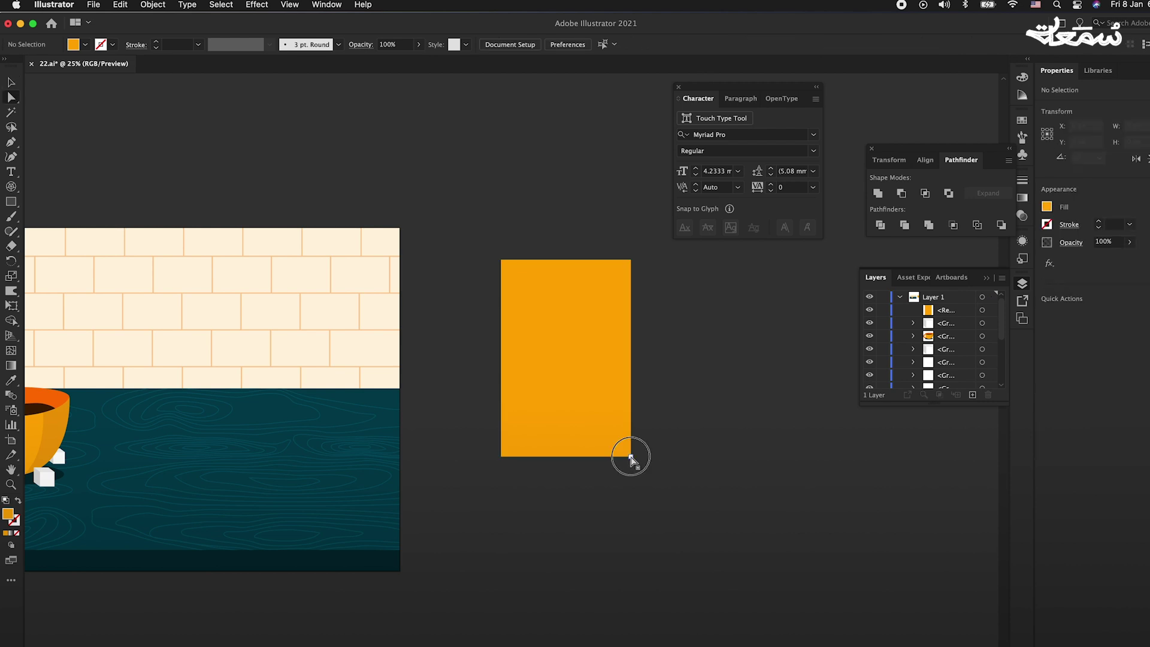
shift+click(501, 456)
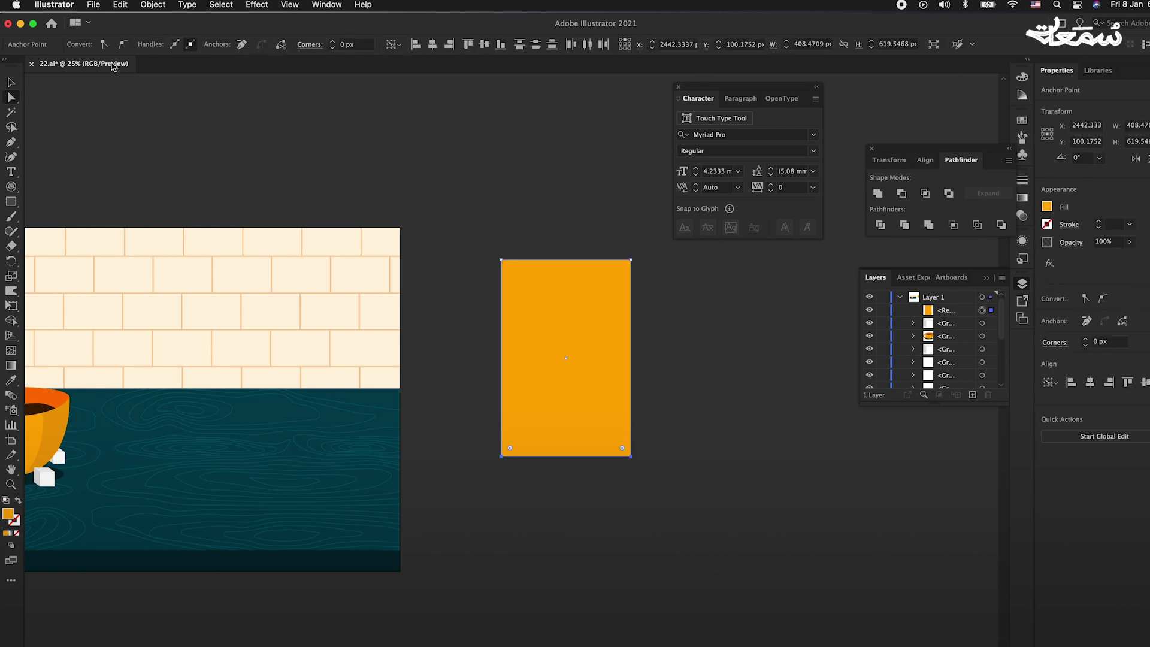
click(123, 45)
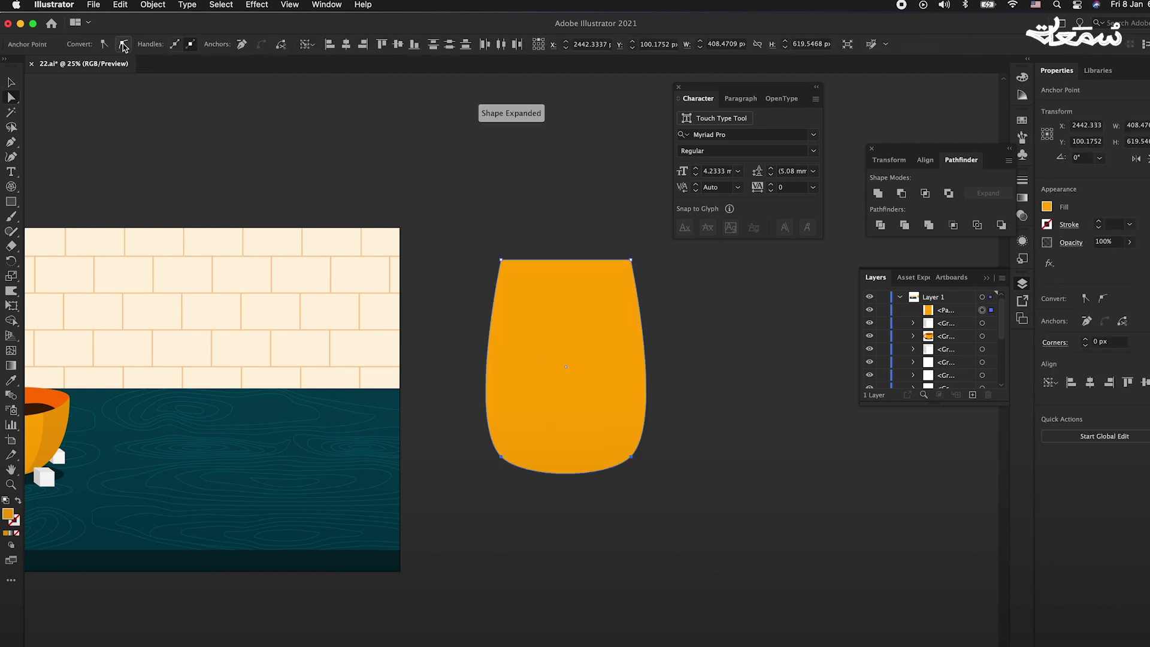
click(673, 351)
Flatten the bottom curve, reshape the sides and round the bottom corners to about 106.73 px
click(630, 457)
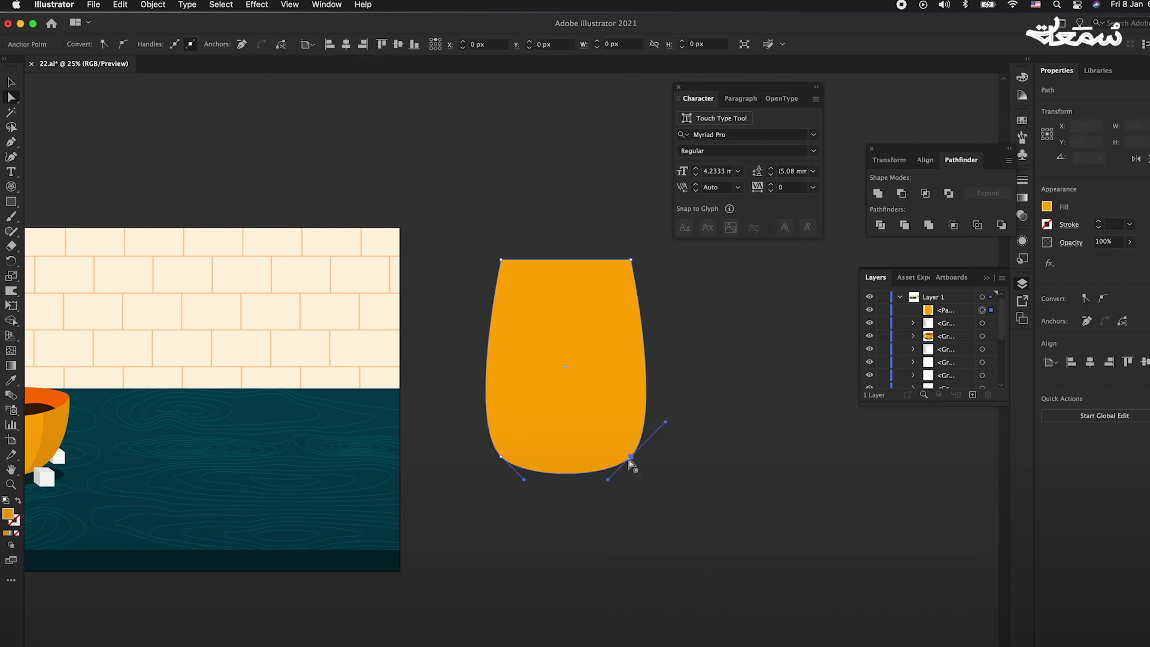
drag(607, 479, 604, 463)
drag(524, 480, 527, 464)
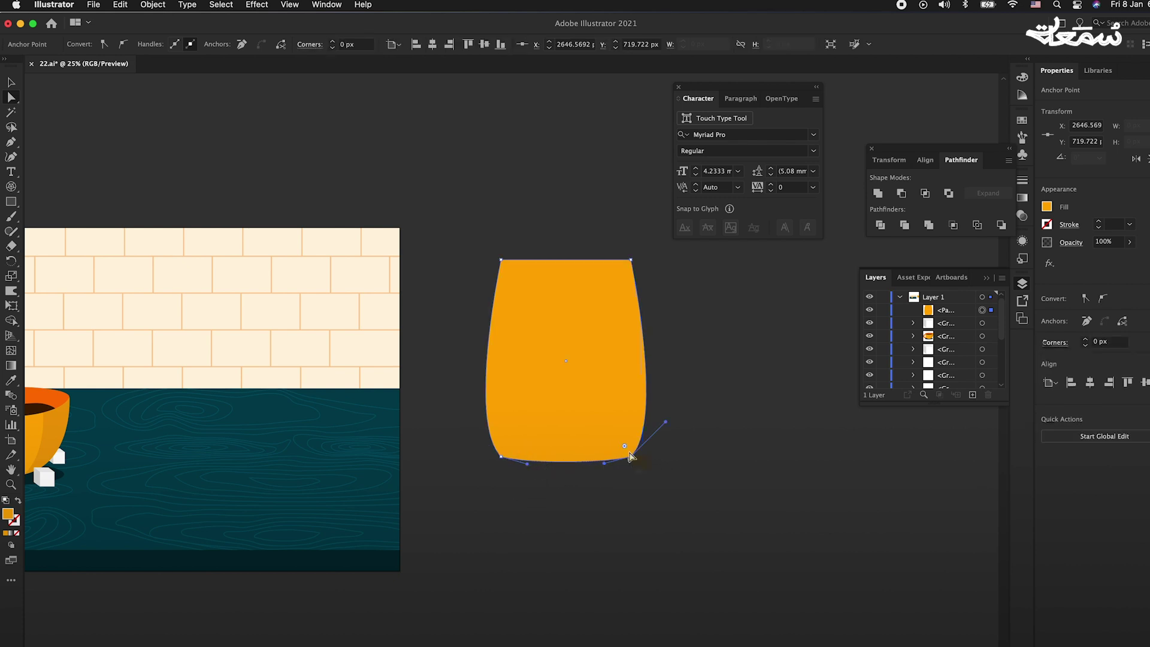
drag(664, 423, 654, 416)
click(502, 456)
mouse_move(470, 422)
mouse_down()
mouse_move(513, 446)
mouse_move(531, 433)
mouse_up()
shift+click(630, 457)
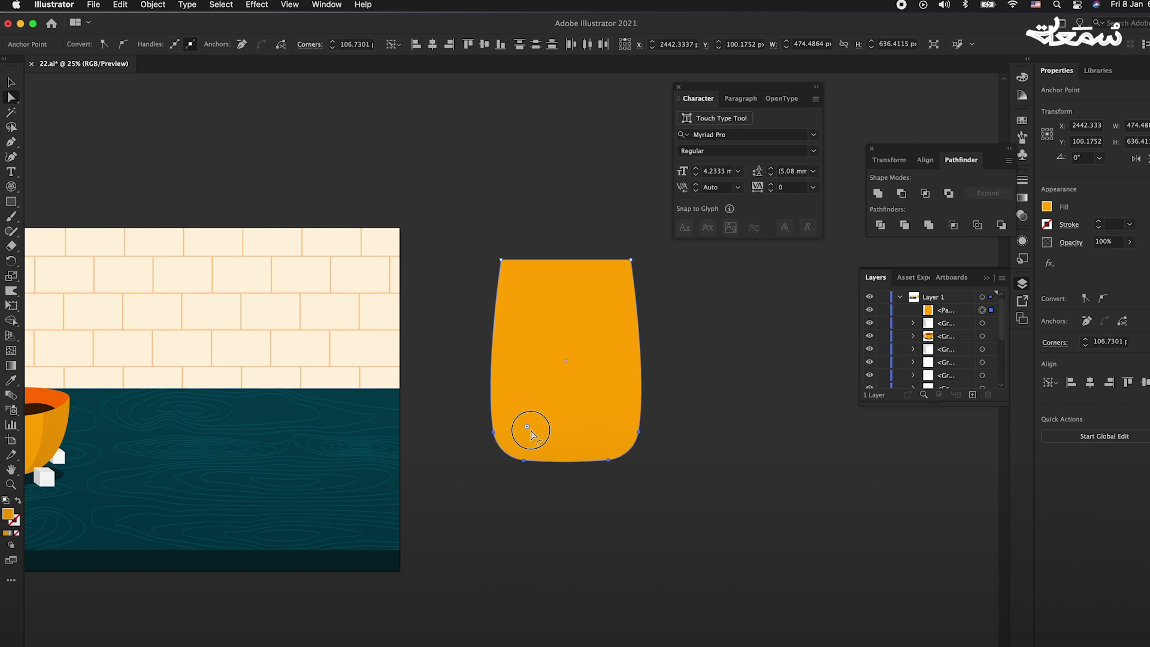
key(v)
click(712, 425)
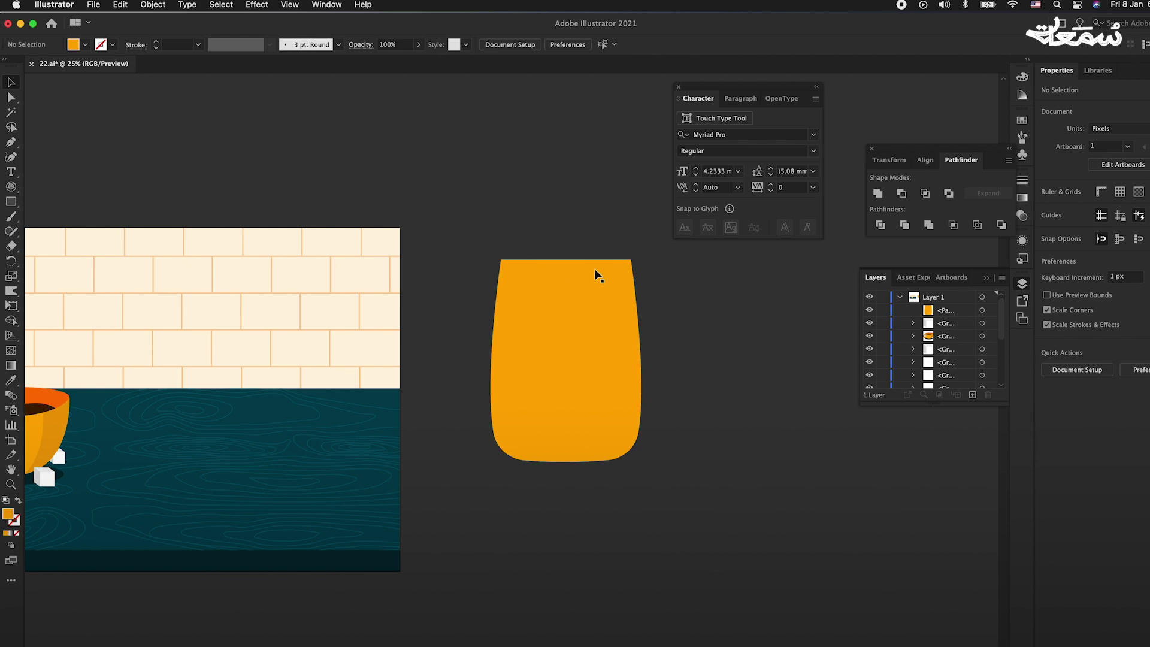
Taper the orange body narrower at the top with Free Transform's Perspective Distort
key(a)
click(630, 259)
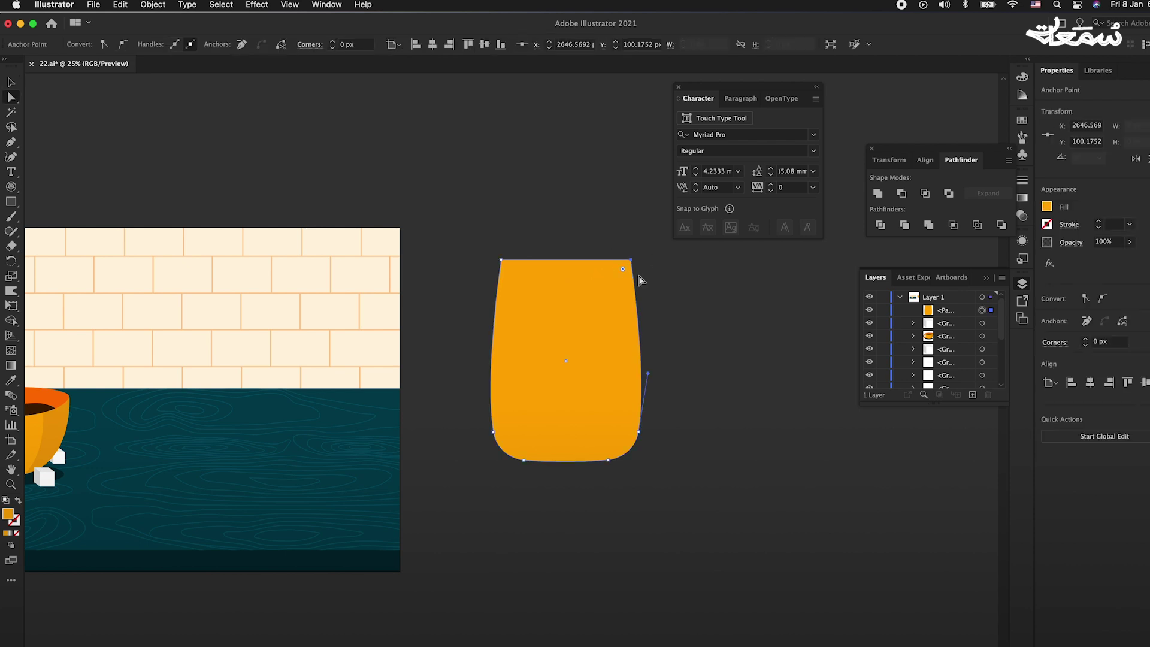
key(v)
key(ctrl+shift+a)
click(602, 343)
click(13, 306)
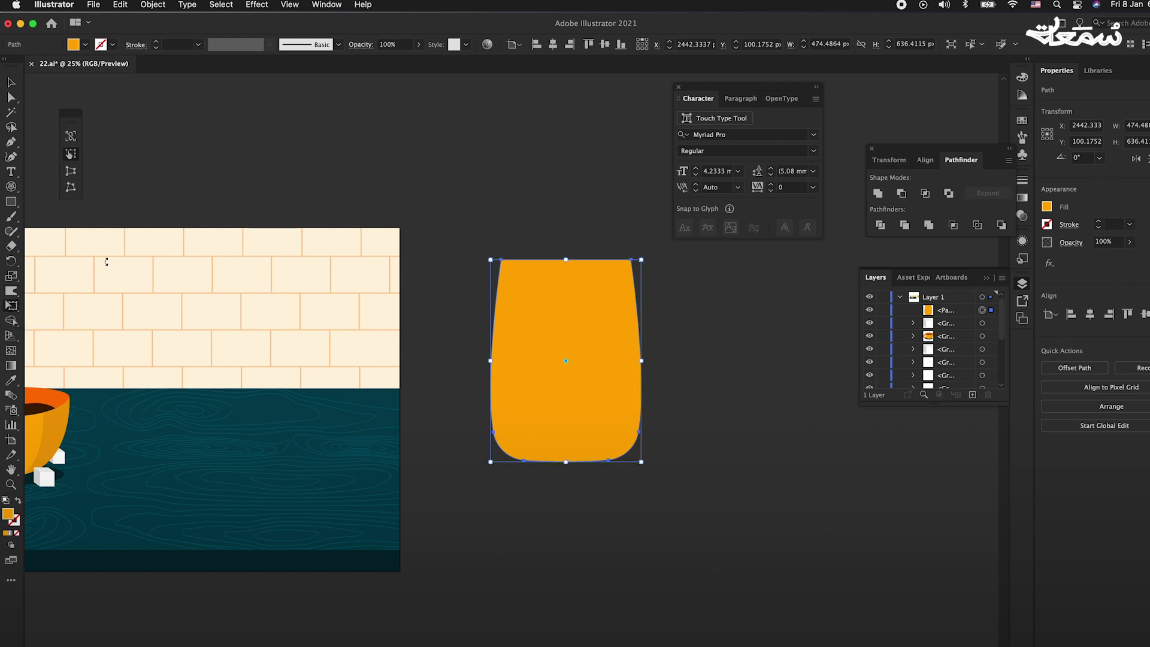
click(71, 171)
drag(640, 259, 621, 270)
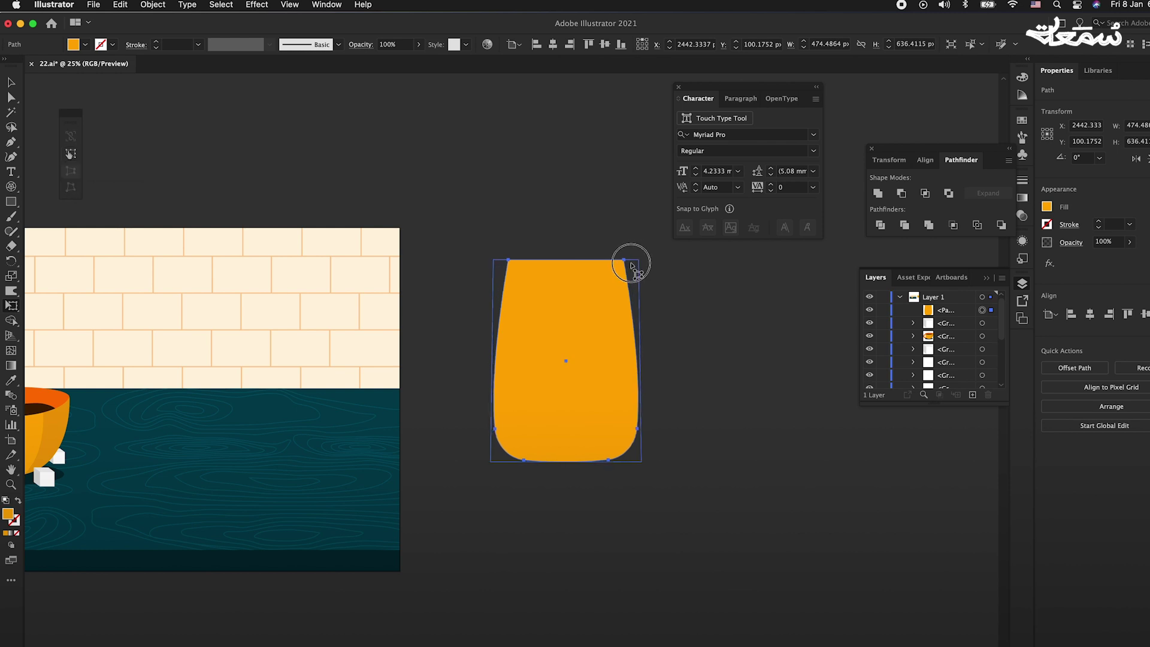
Draw an ellipse across the top of the body with the Ellipse tool
key(l)
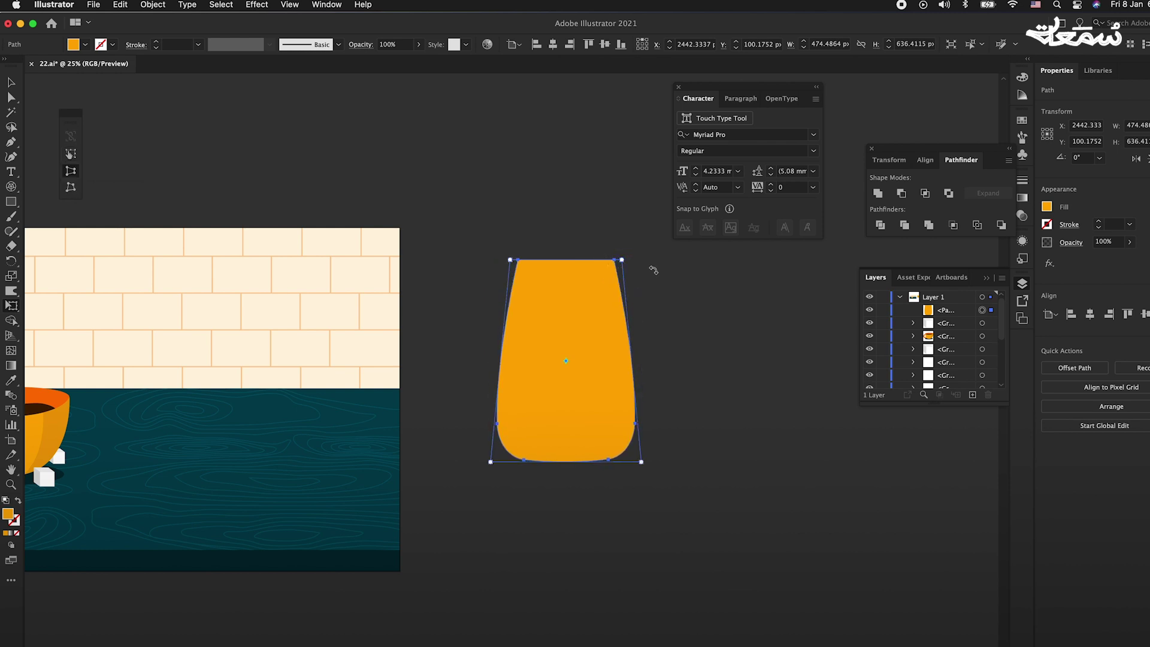
key(ctrl+shift+a)
scroll(514, 287, up, 2)
drag(515, 286, 617, 310)
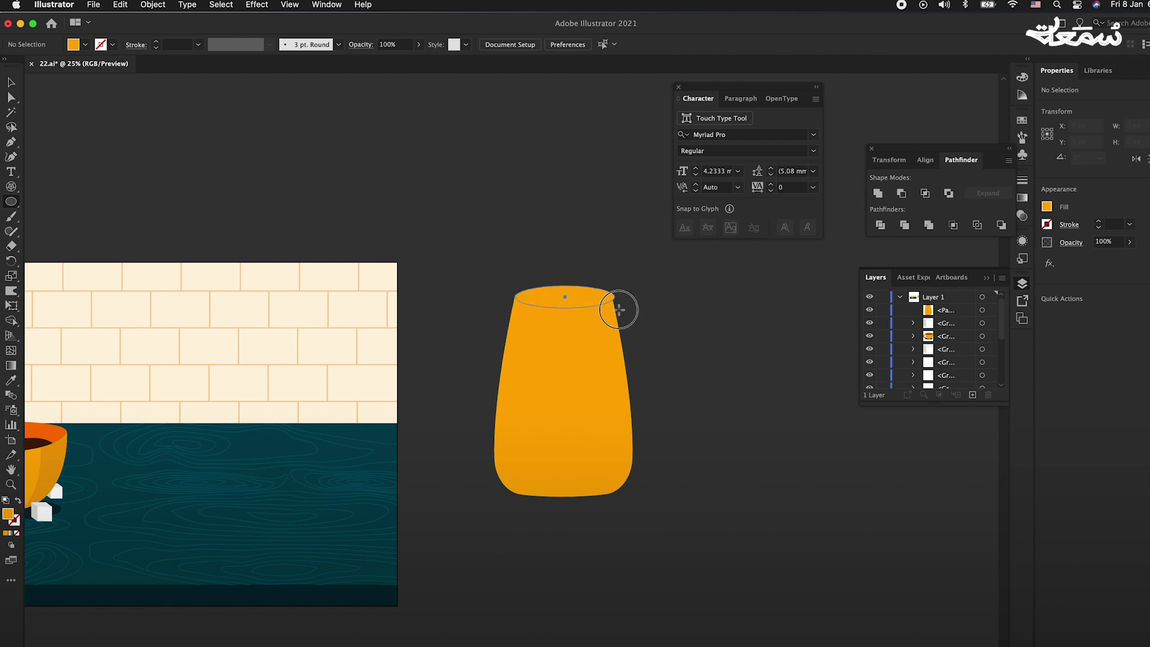
Delete a point from the top ellipse and give it the cup rim's orange-red
scroll(617, 309, up, 2)
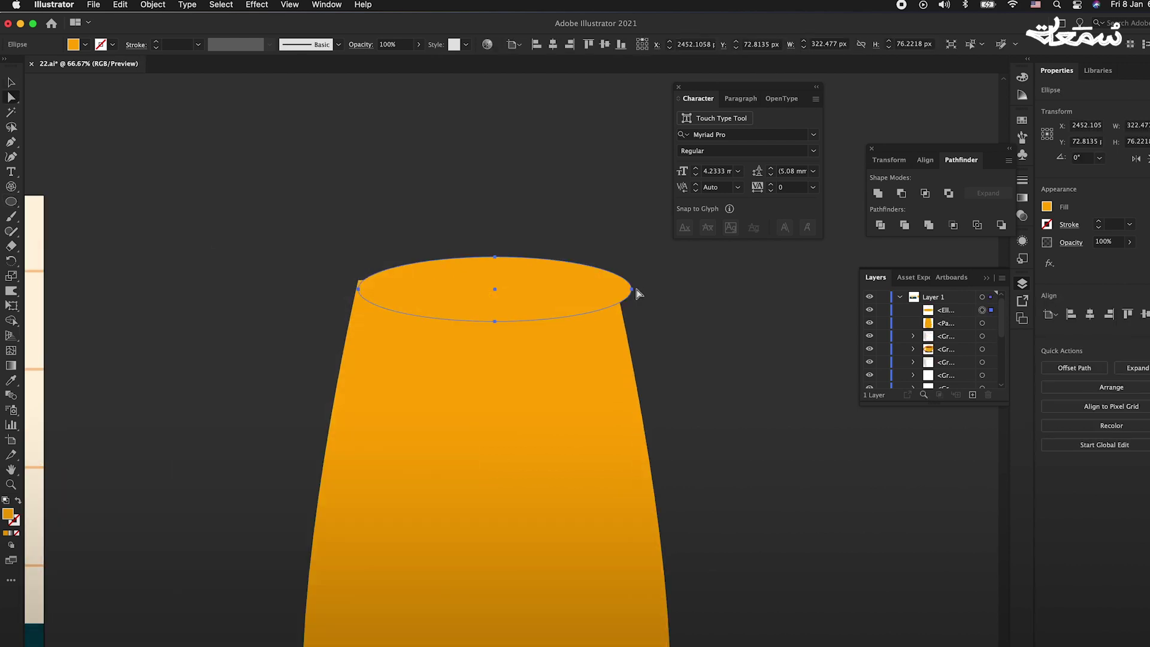
key(a)
click(611, 283)
key(Delete)
click(355, 279)
key(v)
scroll(514, 301, down, 5)
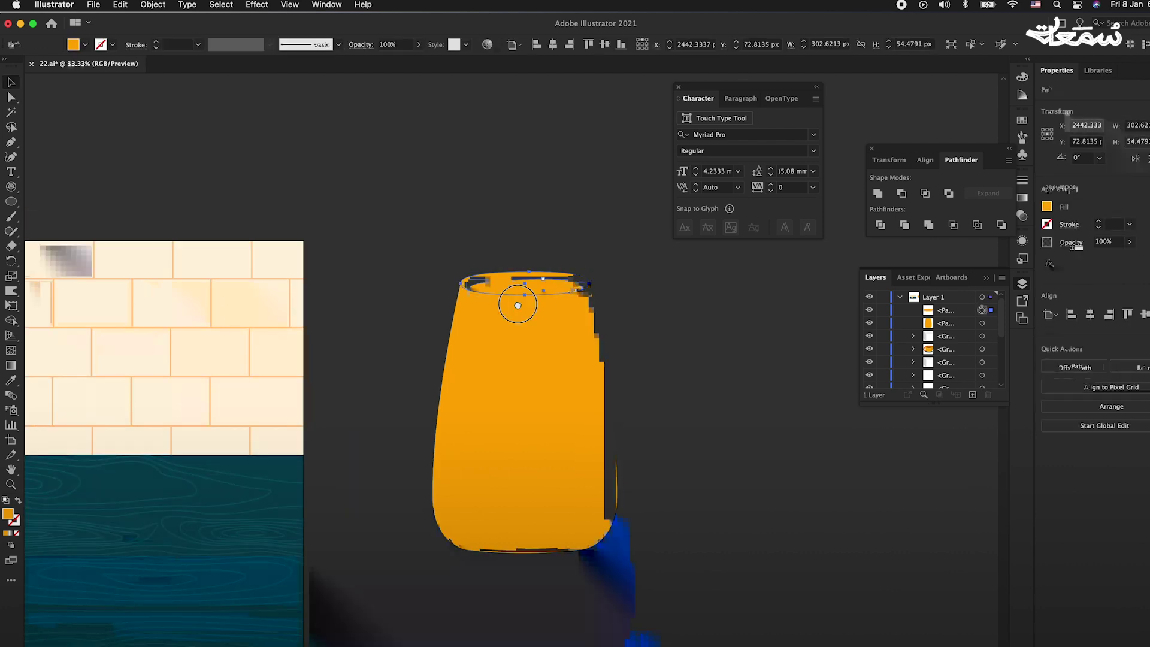
key(i)
click(91, 442)
scroll(703, 288, up, 3)
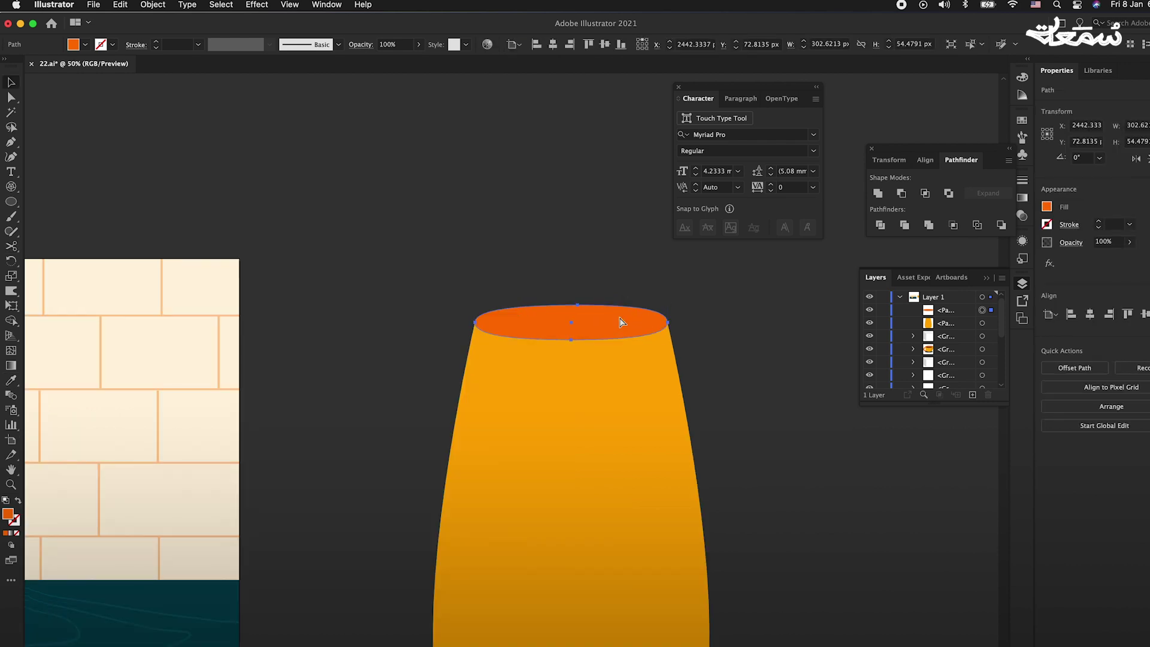
Paint a smaller inner oval on the rim with the Blob Brush
key(shift+b)
drag(497, 311, 651, 333)
key(v)
scroll(596, 312, up, 2)
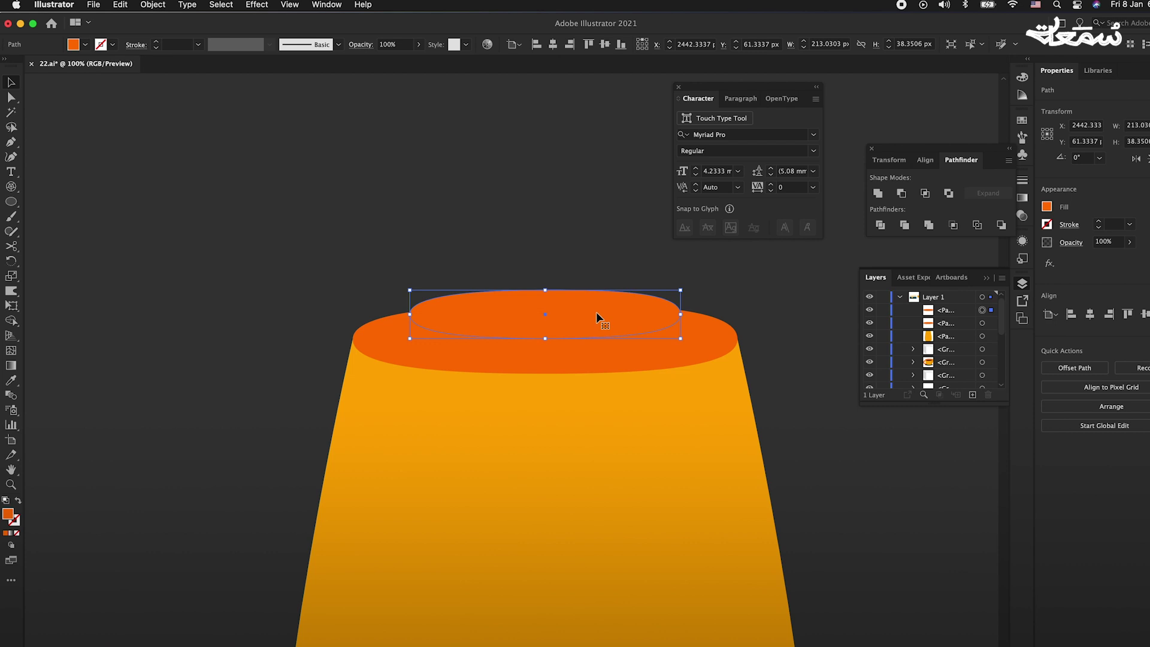
scroll(684, 396, down, 4)
scroll(685, 397, down, 1)
Eyedropper the coffee's dark brown onto the inner oval opening
key(i)
click(288, 482)
key(v)
key(super+shift+a)
scroll(671, 386, up, 2)
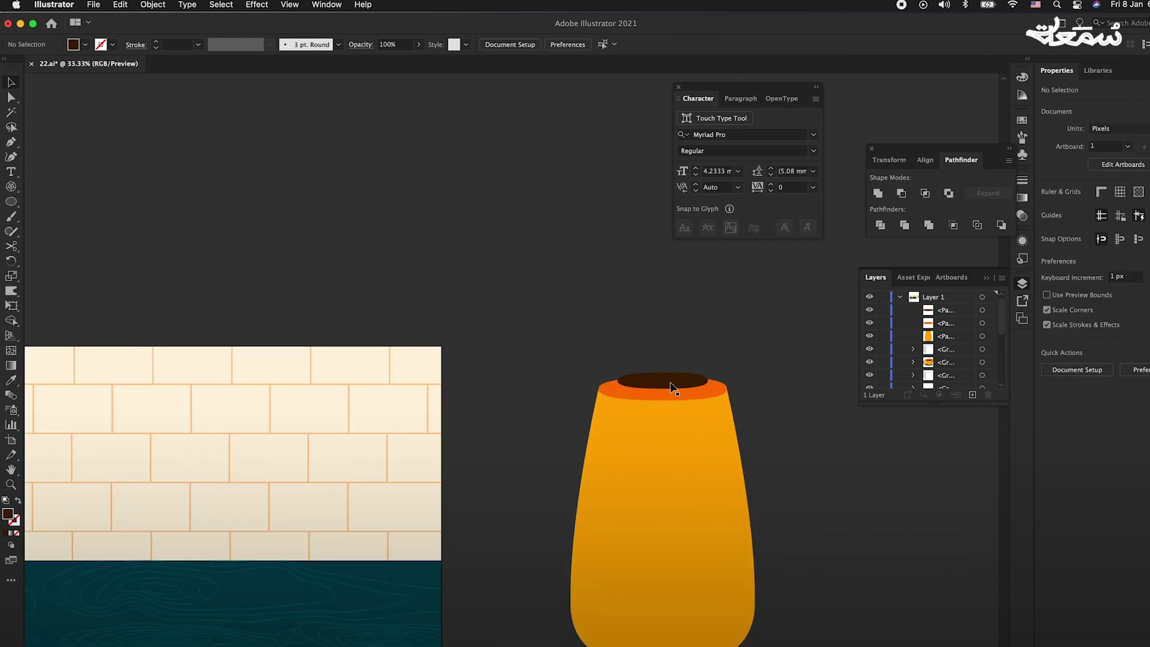
scroll(671, 386, up, 1)
scroll(671, 386, up, 1)
key(l)
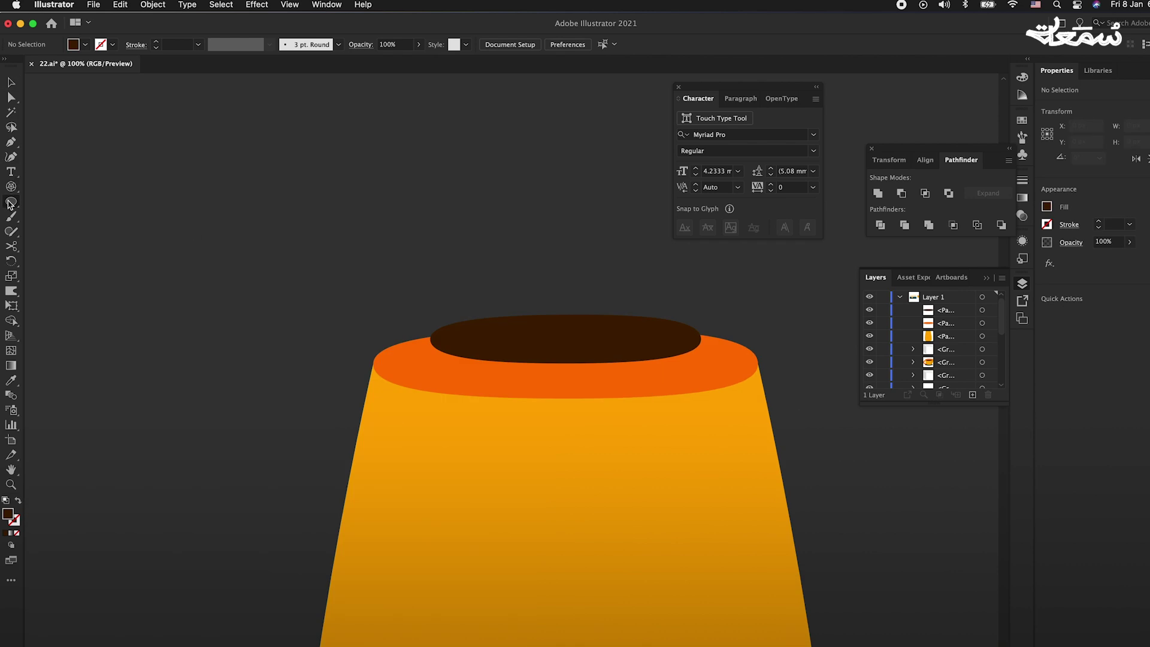
Draw a small stem rectangle on the lid and a dark circle above it
drag(10, 204, 48, 203)
drag(543, 268, 591, 342)
key(v)
click(591, 311)
drag(15, 205, 54, 233)
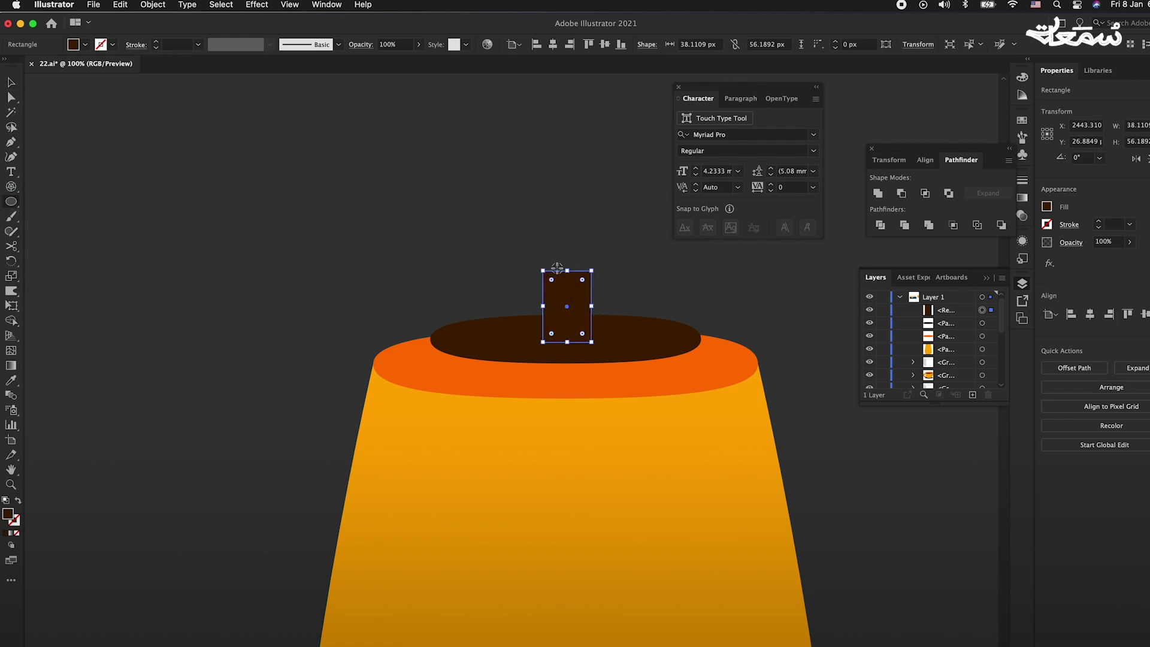
drag(570, 295, 565, 252)
key(v)
mouse_move(599, 303)
mouse_down()
mouse_move(568, 259)
mouse_move(606, 295)
mouse_move(580, 307)
mouse_up()
click(566, 309)
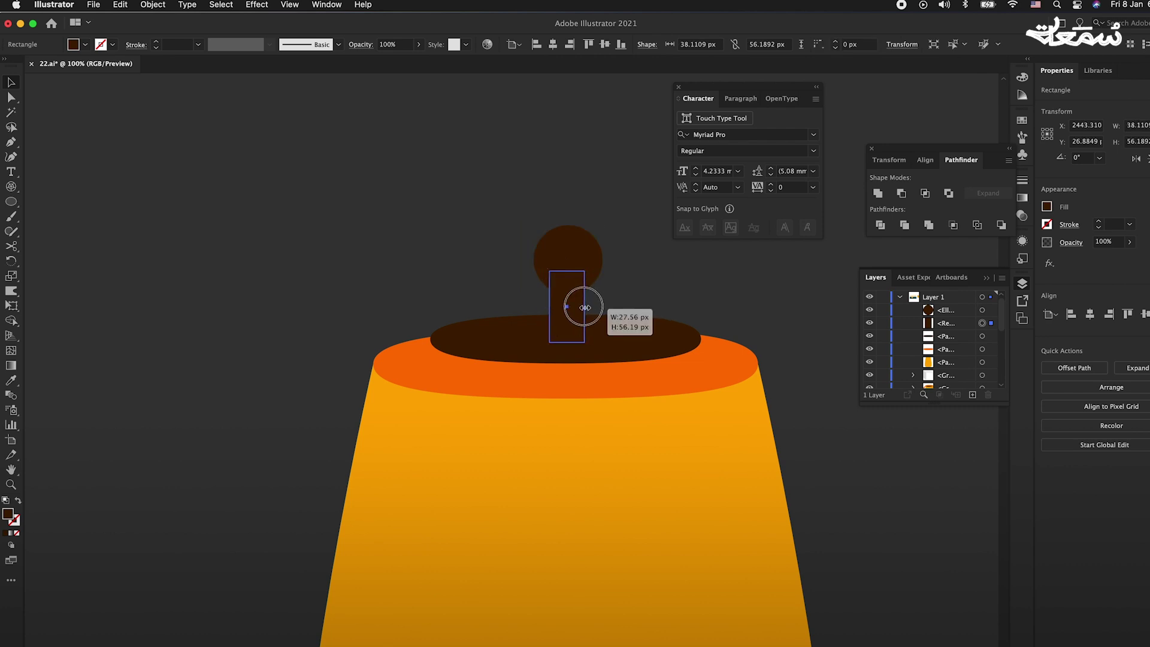
Centre the stem under the circle and unite them into one knob shape
click(566, 282)
shift+click(568, 313)
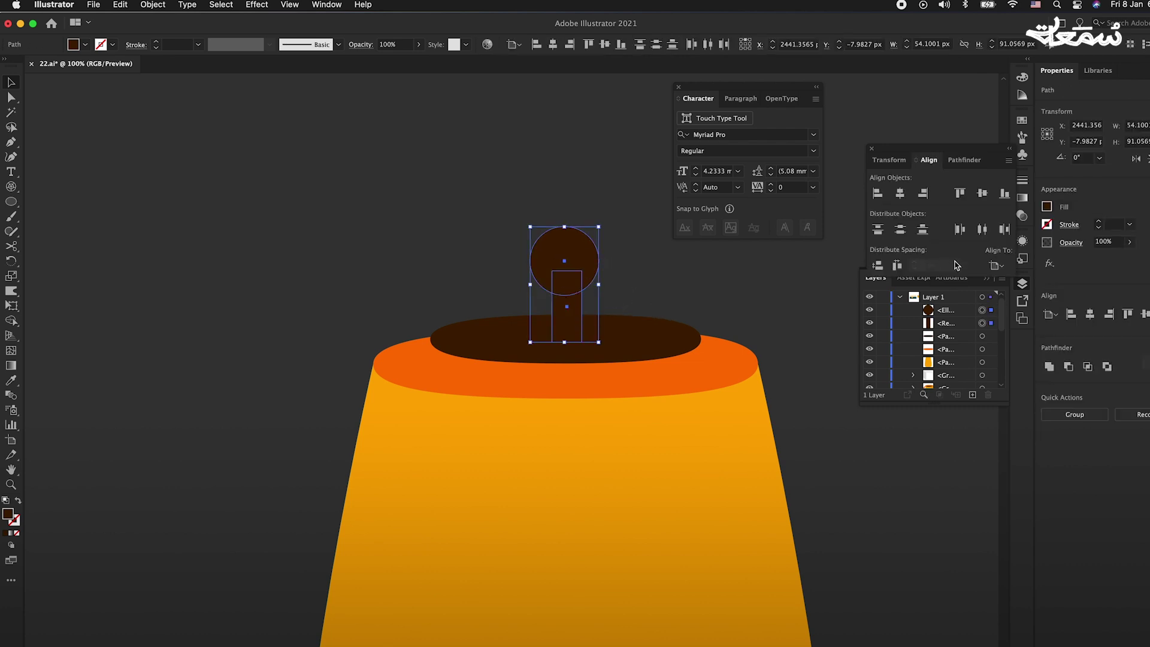
click(1002, 265)
click(900, 193)
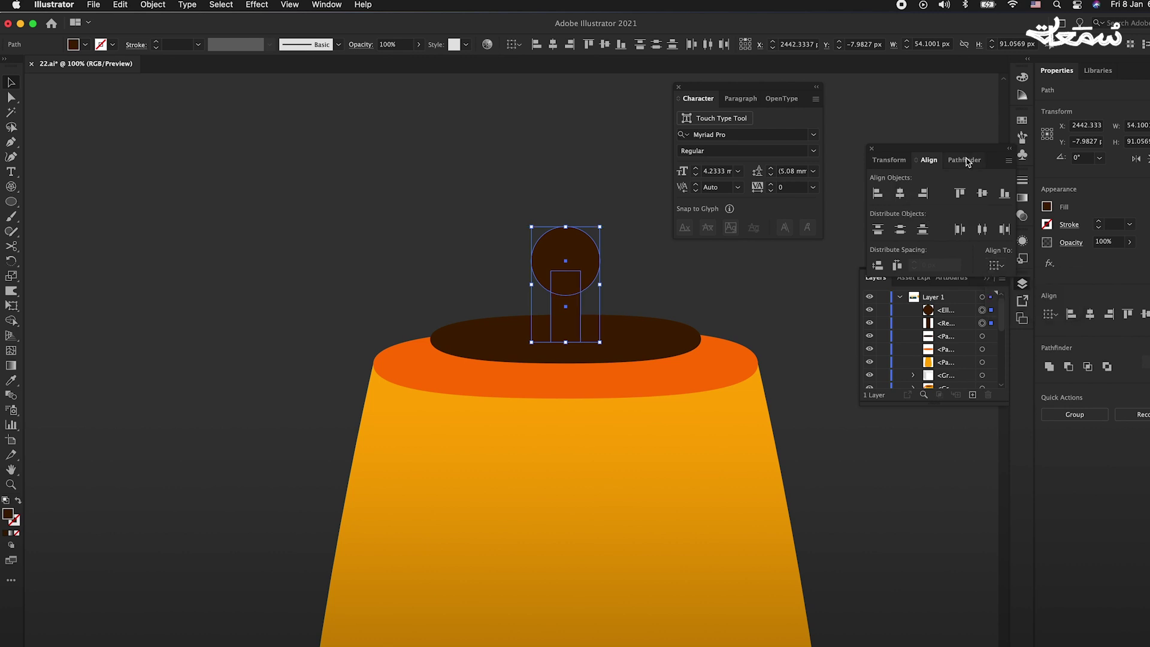
click(964, 160)
click(878, 193)
click(636, 280)
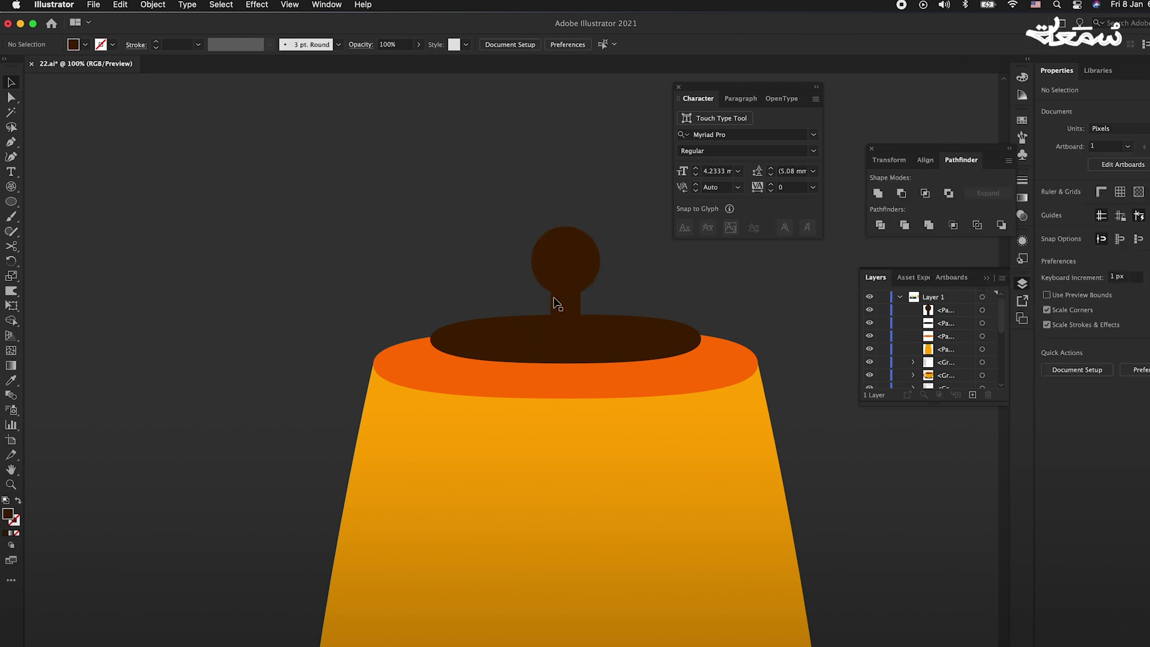
Round the knob's anchors where ball meets stem, then deselect and zoom out
click(578, 296)
key(a)
click(580, 293)
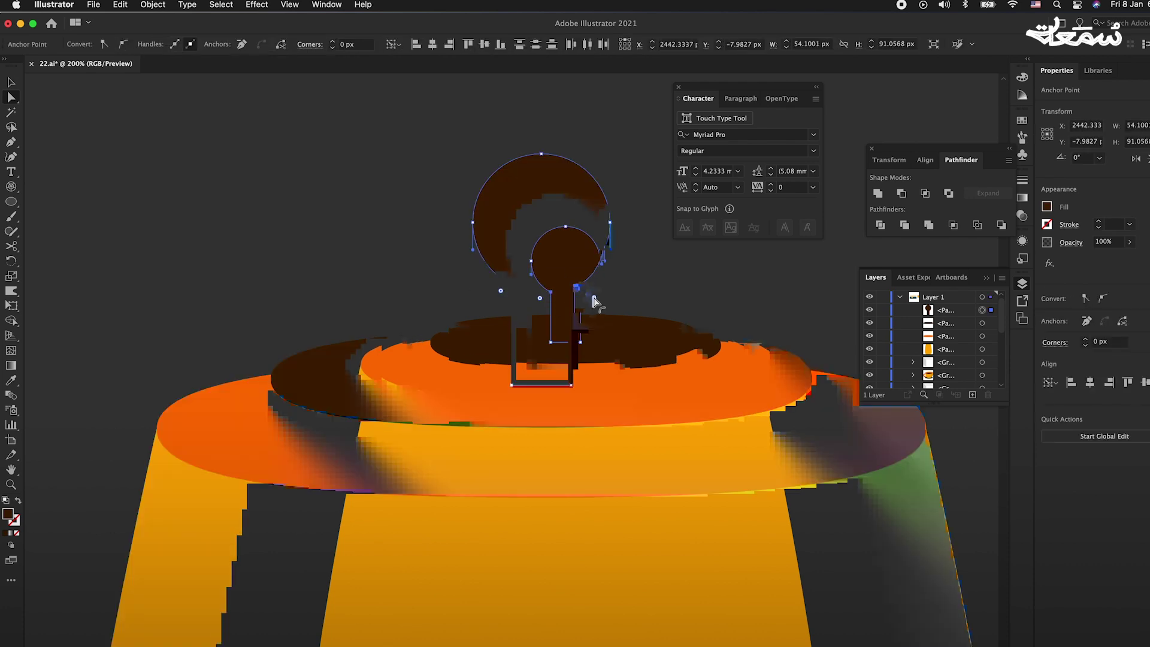
scroll(584, 293, up, 2)
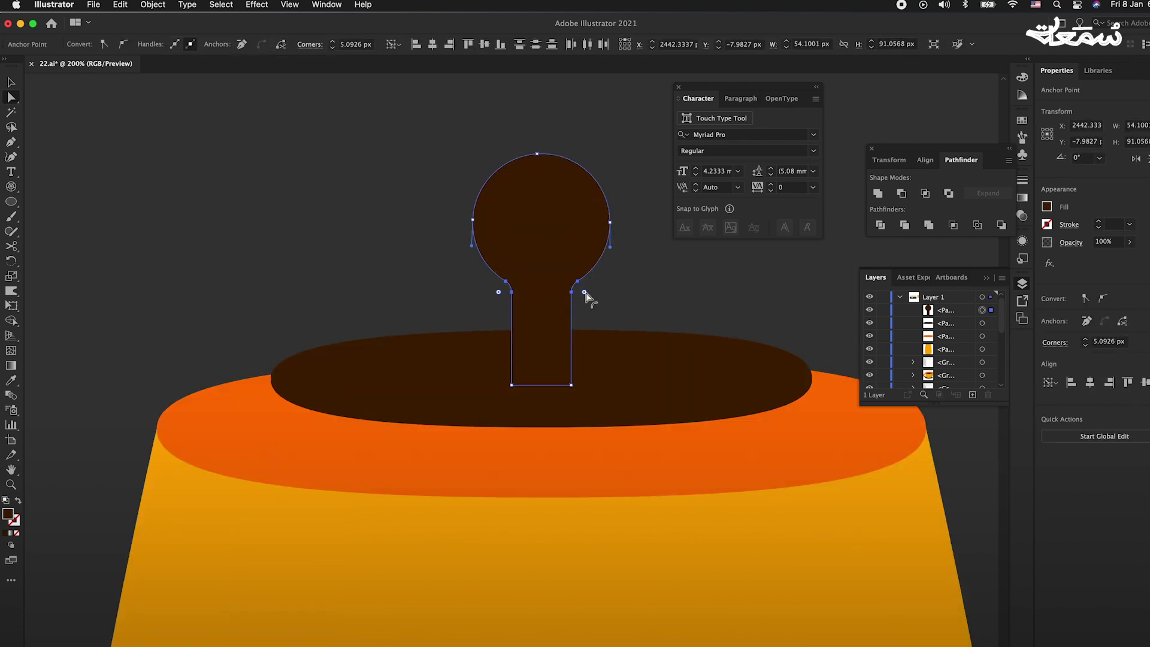
click(604, 297)
scroll(604, 297, down, 3)
scroll(569, 387, down, 2)
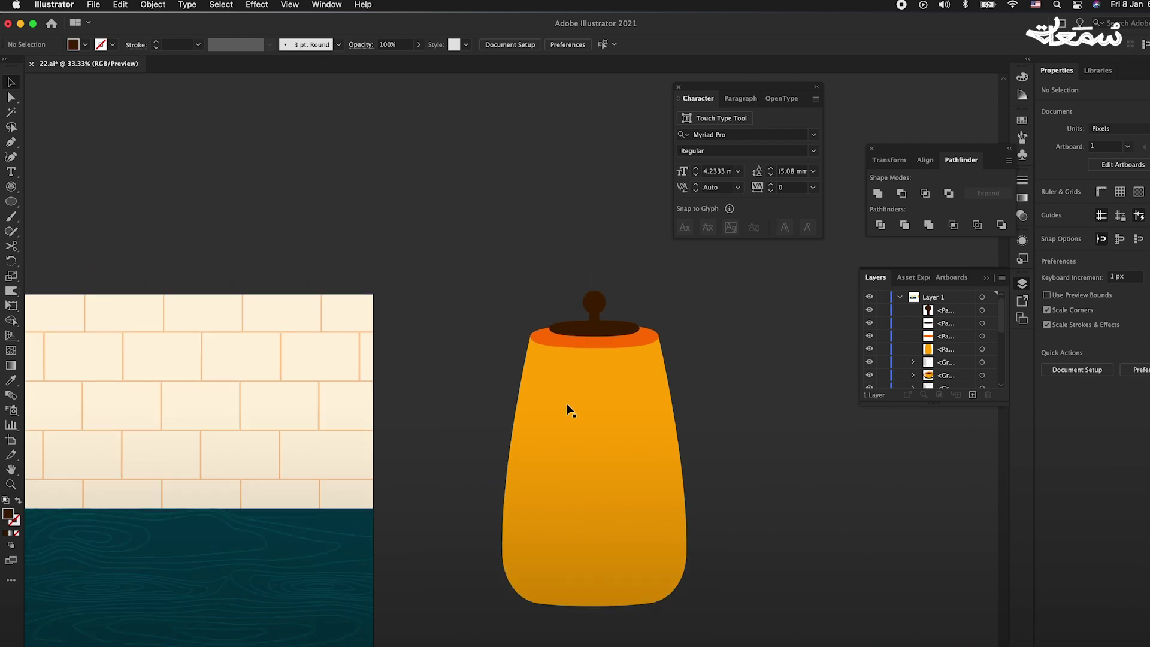
Pen-draw a three-point stroked handle path on the jar's left and round its outer corner
key(p)
click(562, 400)
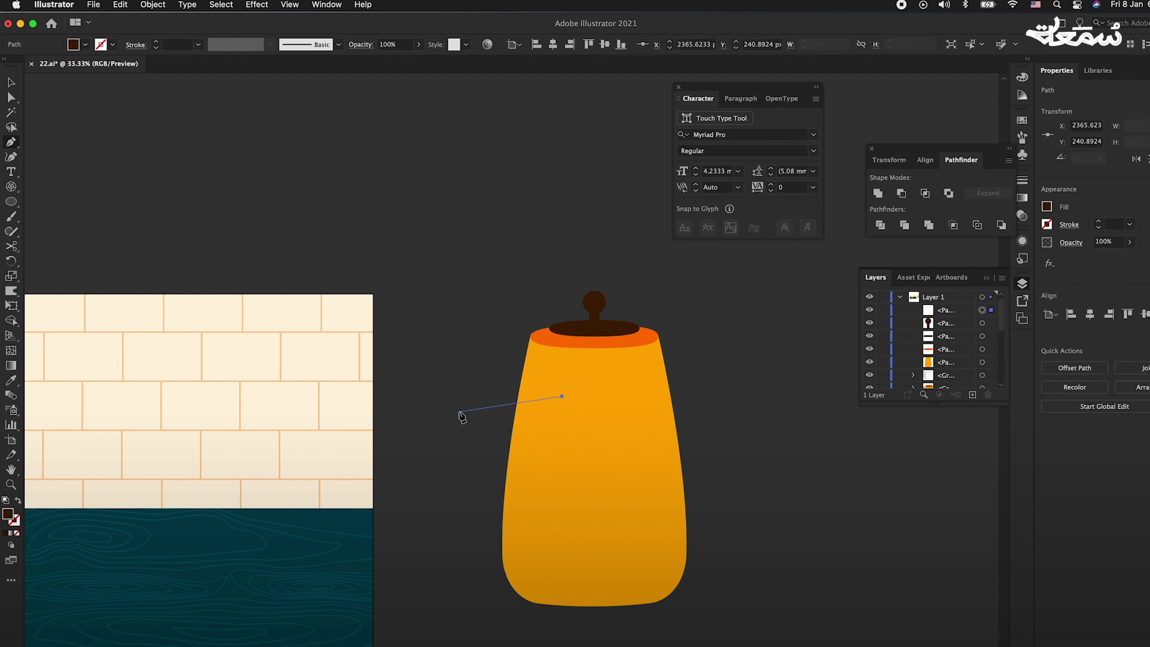
click(458, 405)
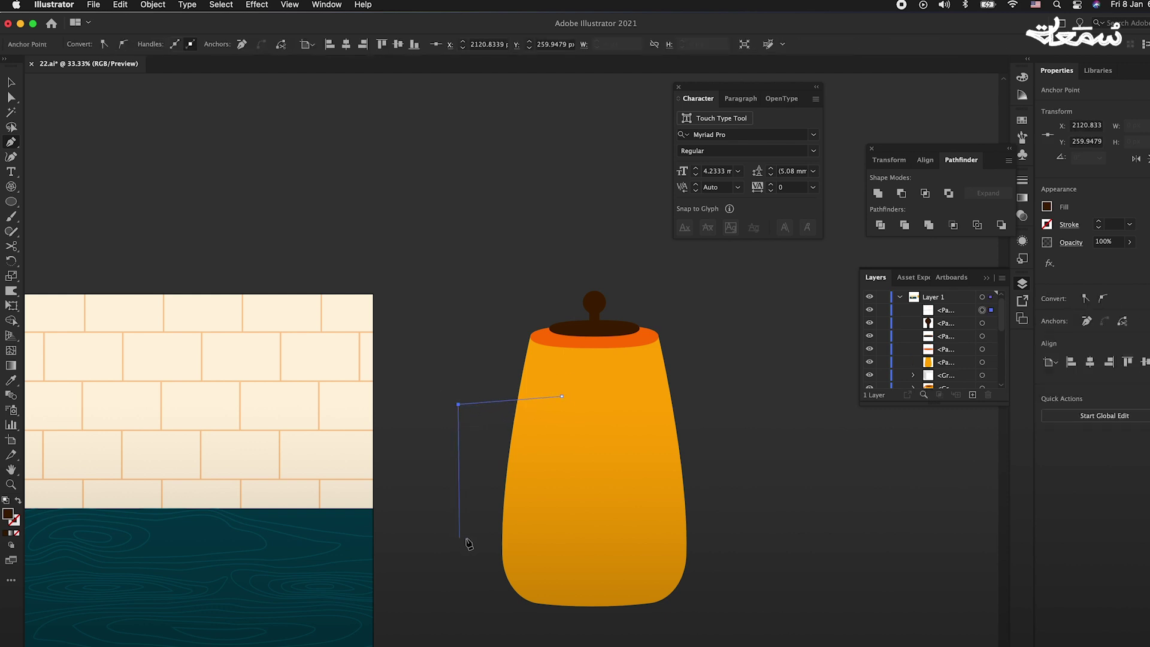
click(462, 542)
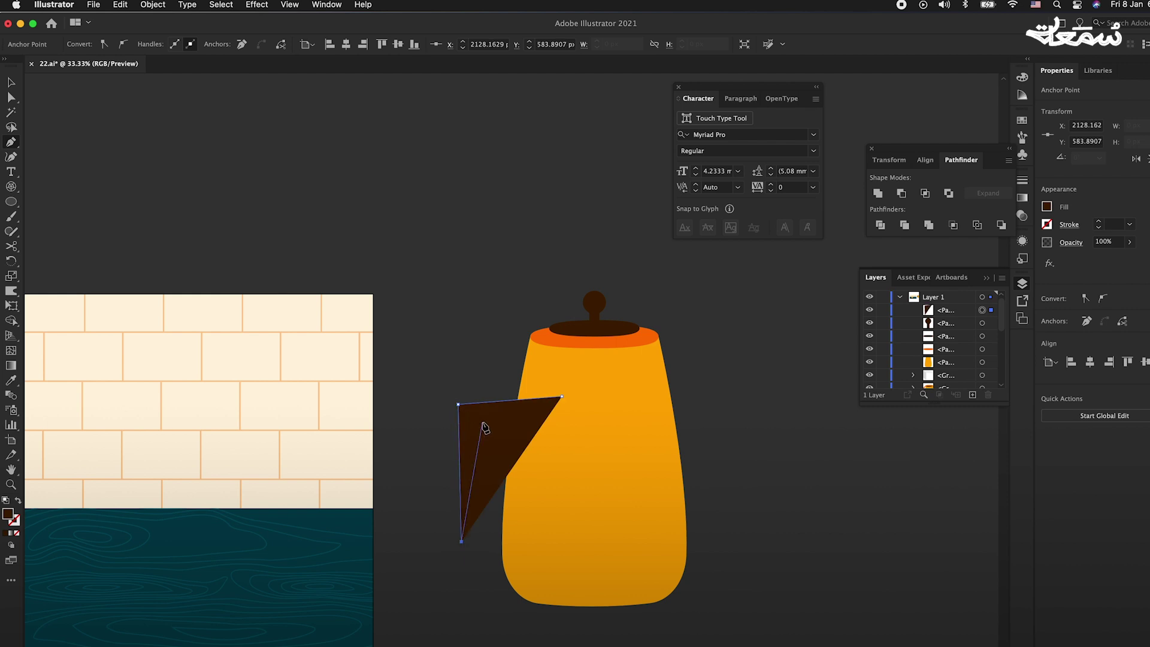
key(shift+x)
key(a)
click(459, 405)
drag(467, 413, 477, 436)
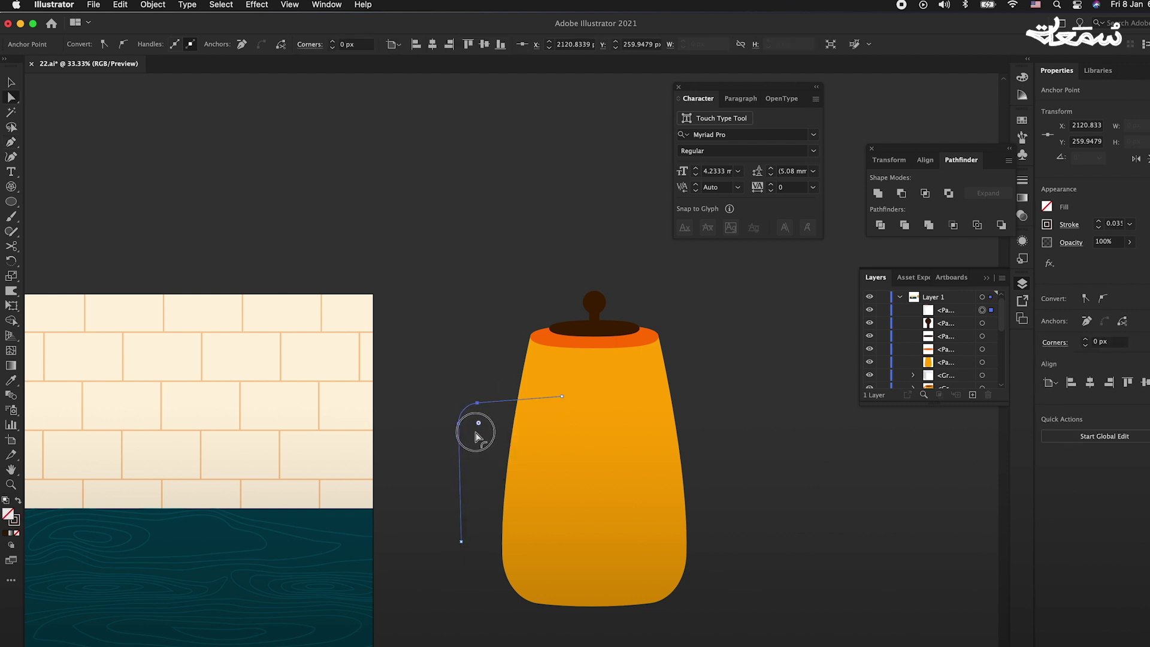
key(v)
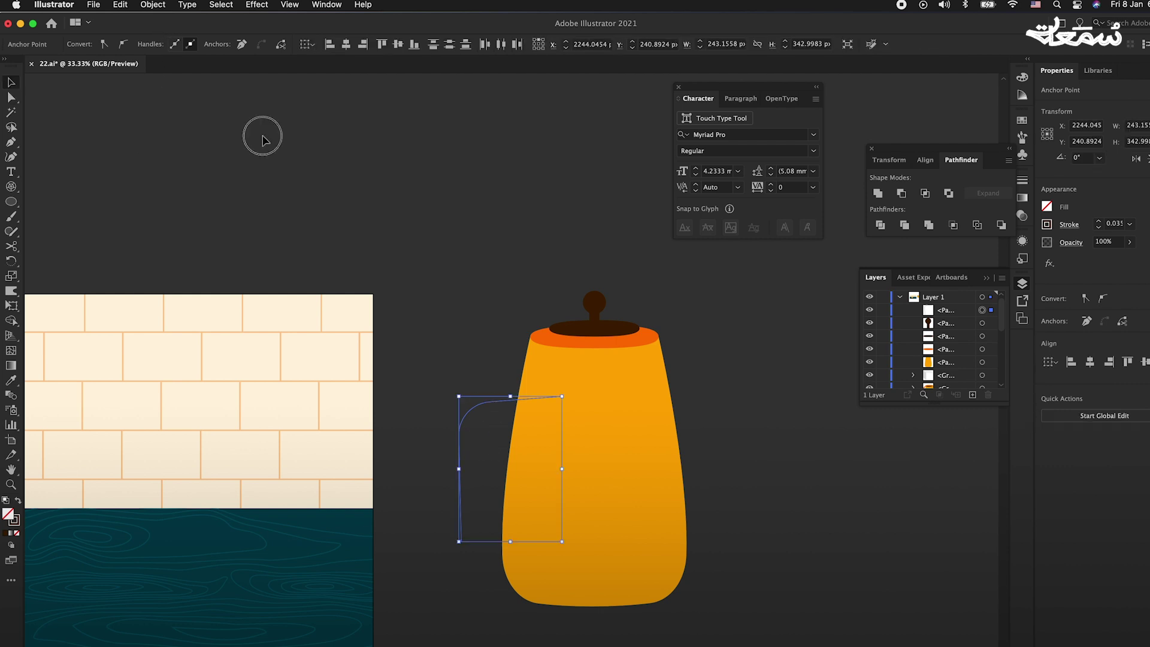
click(462, 377)
Give the handle a 2.4 cm stroke, tapered narrow at the bottom and wide at the jar
click(491, 407)
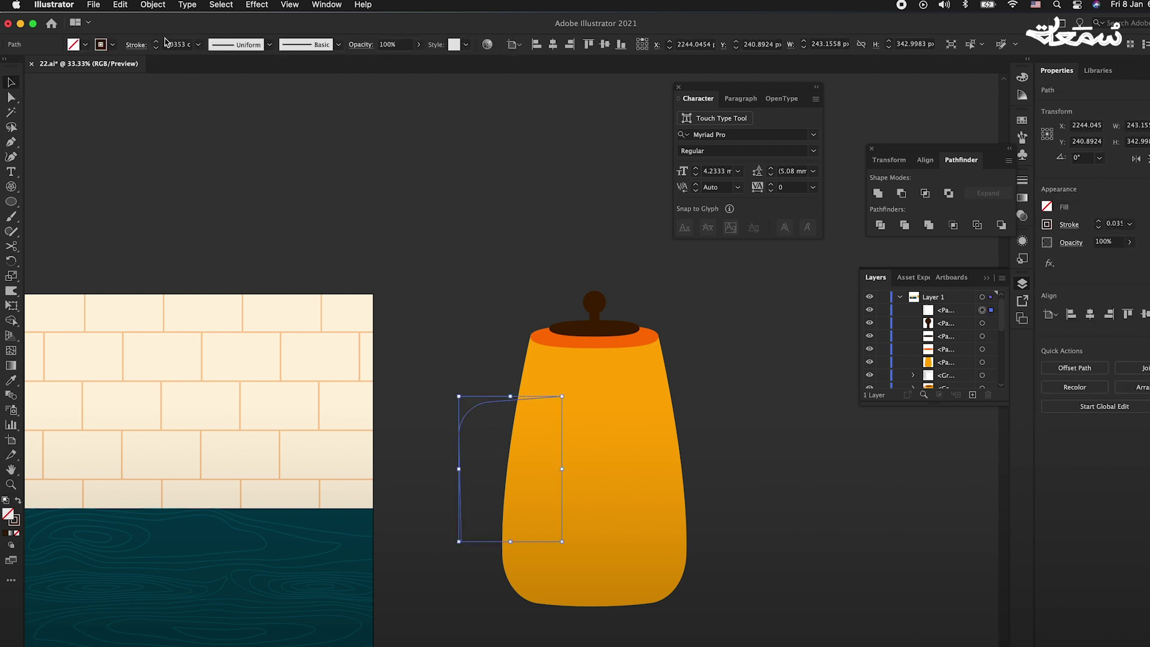
text(2.4)
key(Return)
key(shift+w)
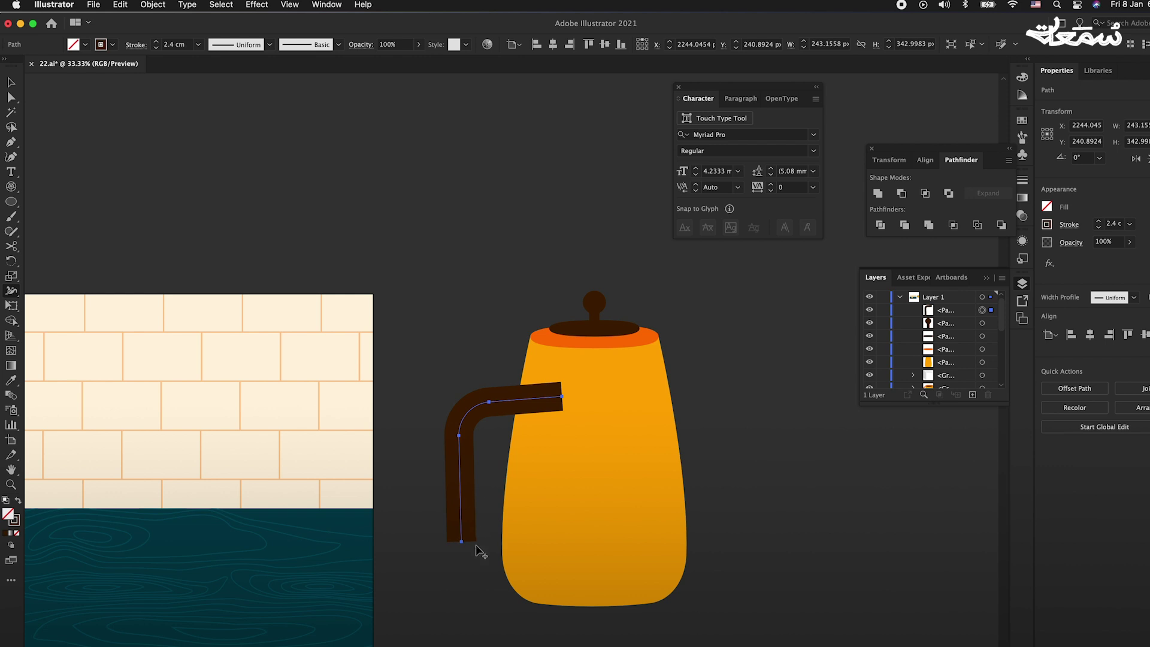
drag(474, 542, 461, 540)
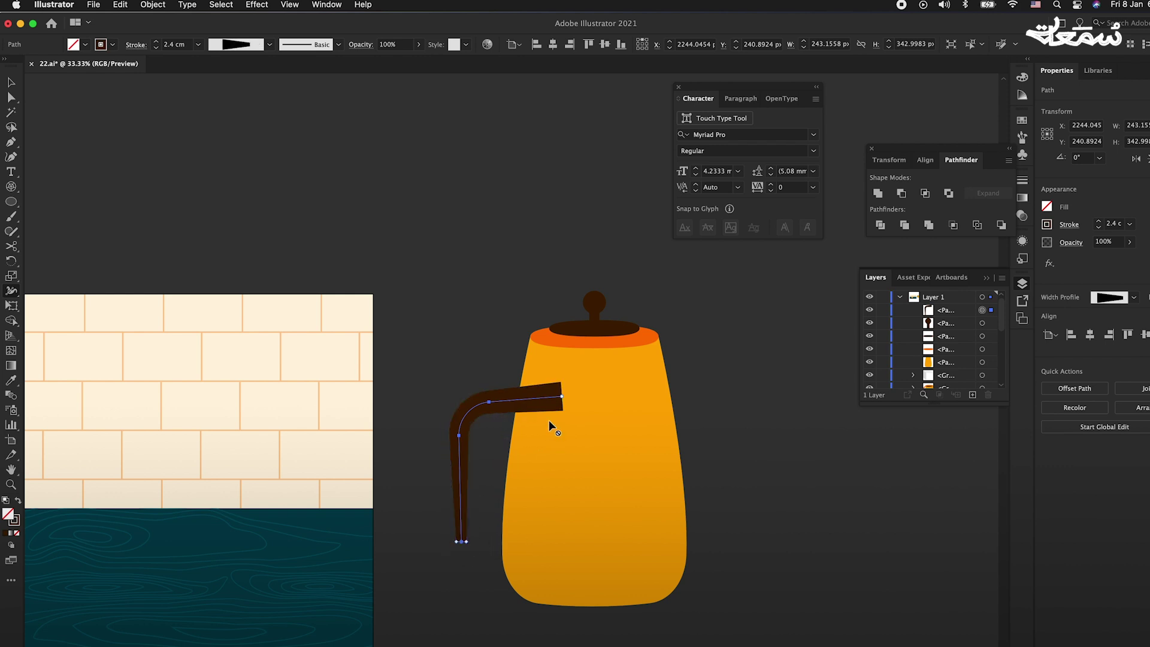
drag(560, 407, 560, 419)
Set Round Cap on the handle and move its layer below the pot body
click(137, 46)
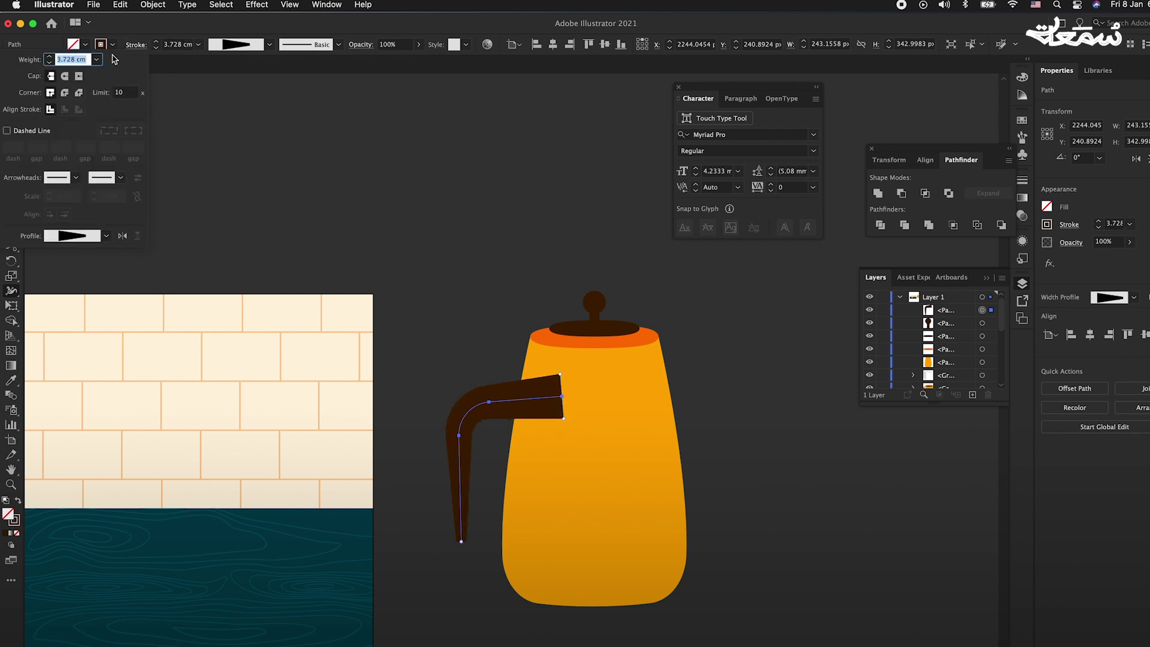
click(65, 76)
key(v)
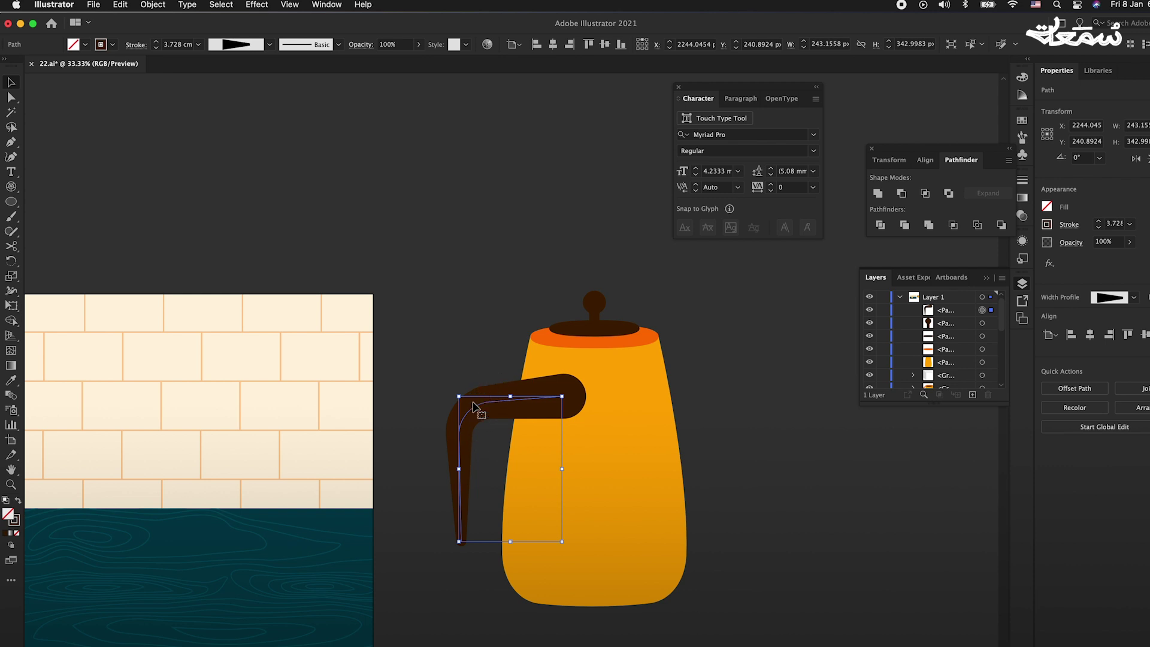
drag(945, 310, 946, 368)
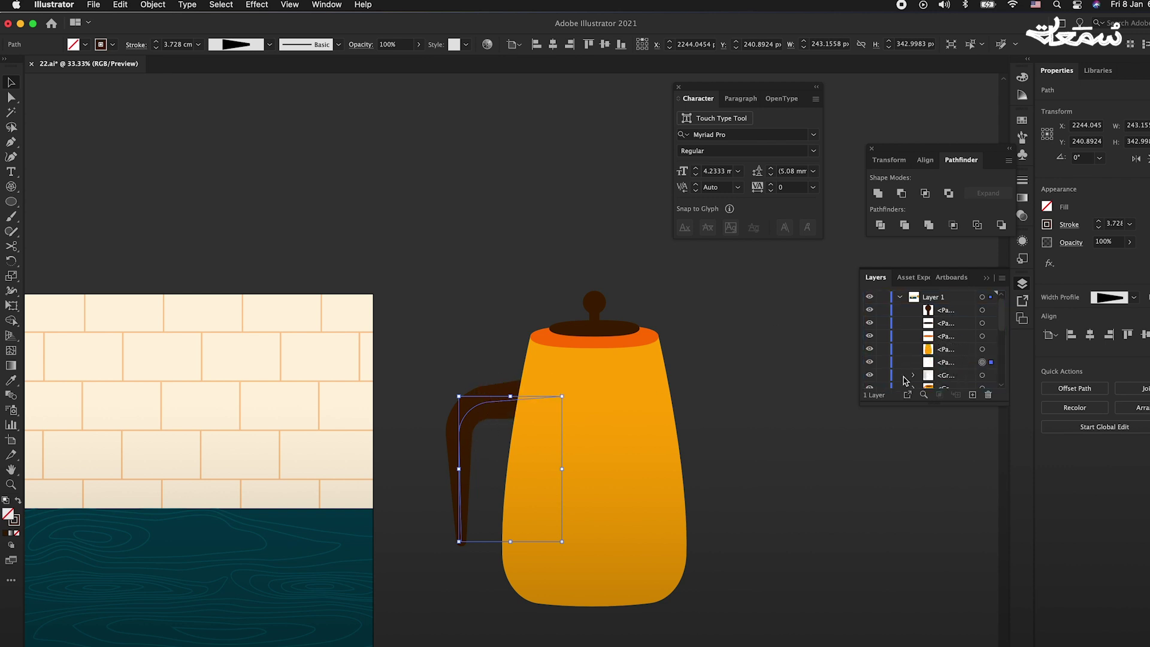
key(ctrl+shift+a)
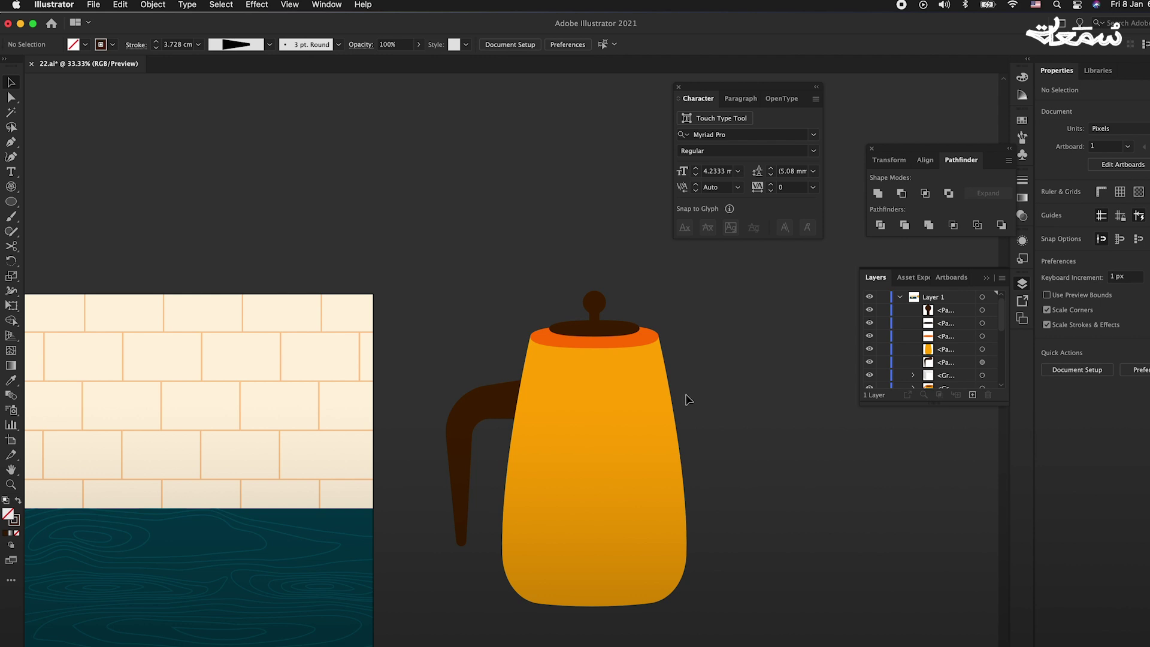
Pen-draw a curved dark brown spout shape without outline on the pot's right side
key(p)
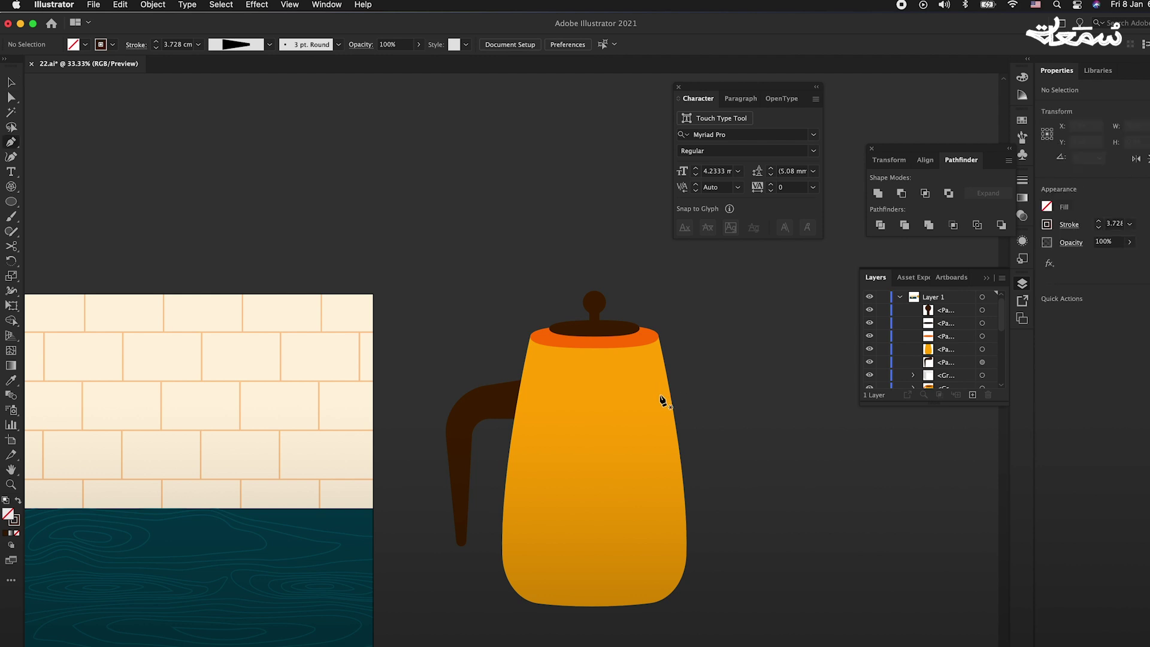
scroll(652, 396, up, 1)
click(627, 390)
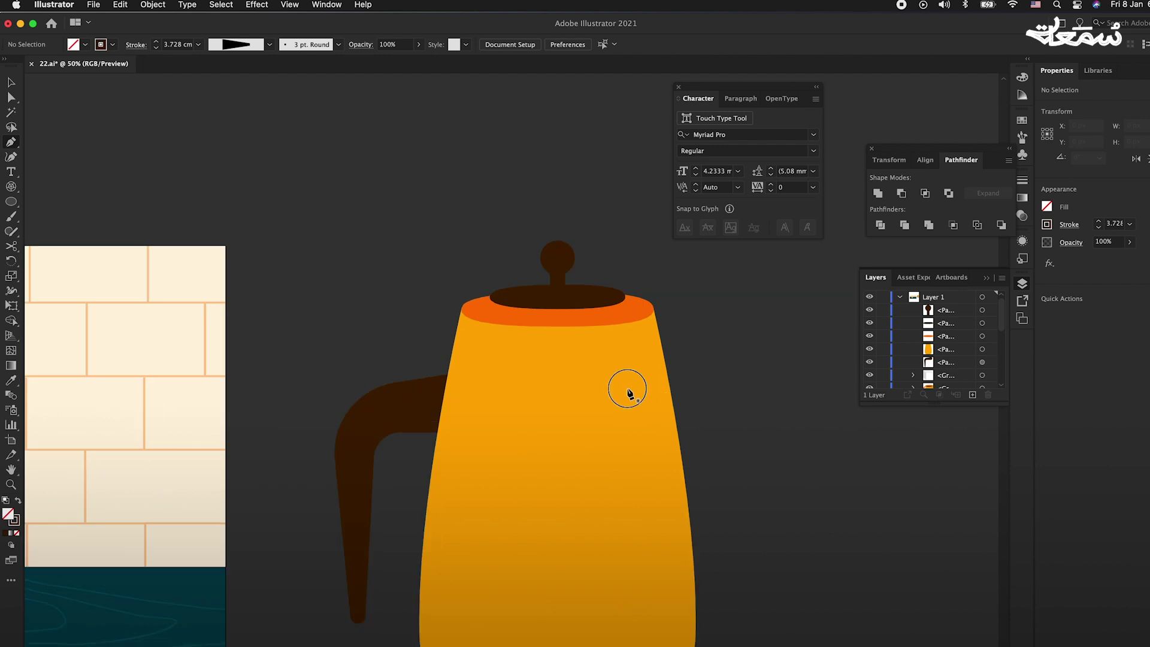
scroll(680, 443, up, 1)
drag(679, 440, 695, 405)
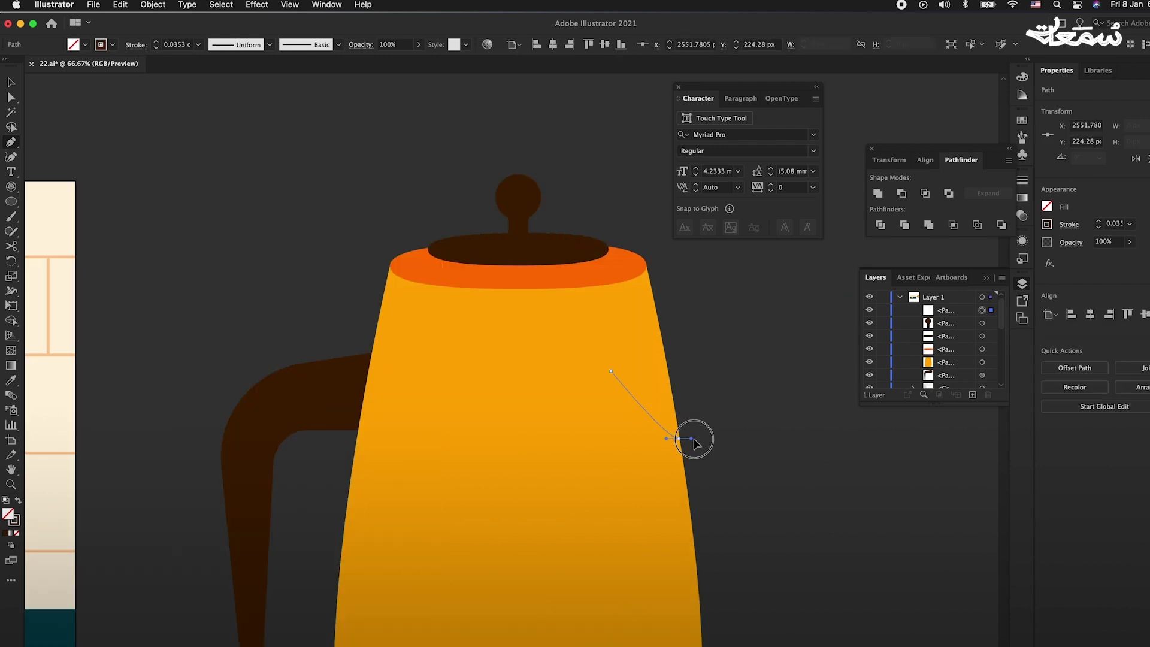
drag(711, 355, 702, 323)
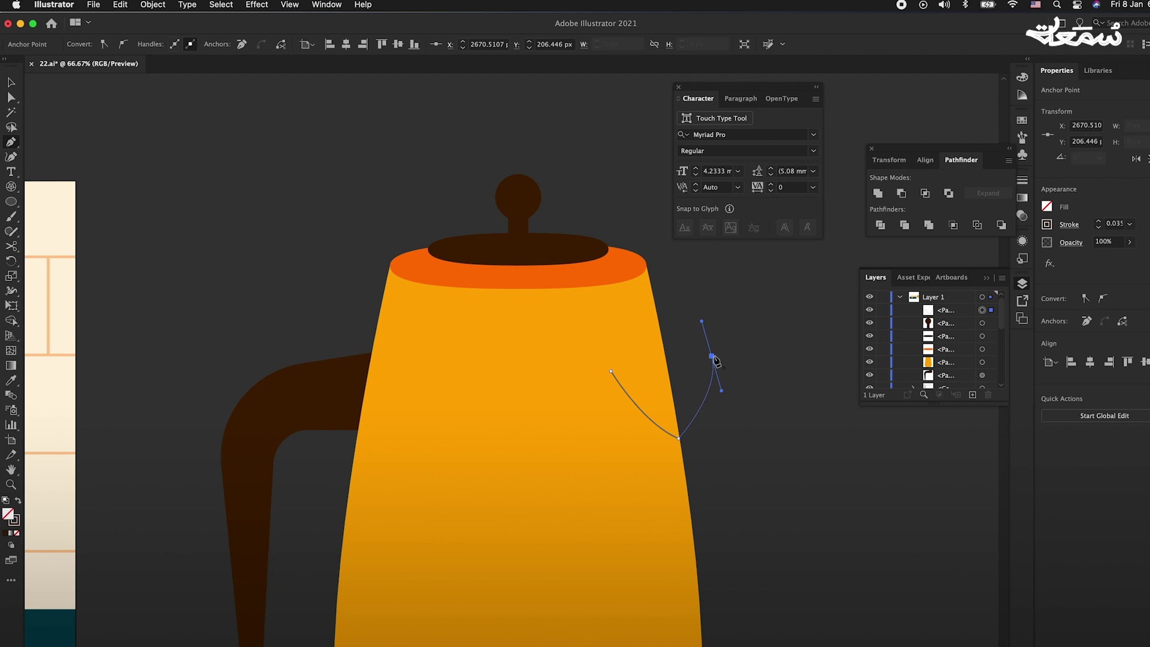
drag(611, 371, 526, 349)
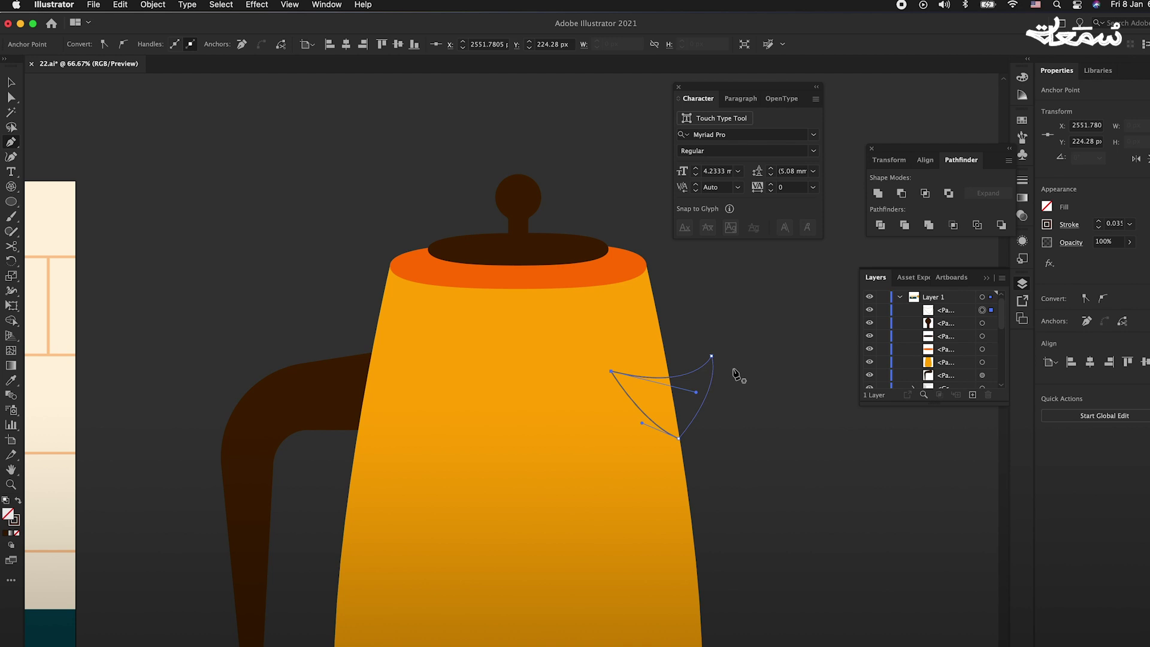
key(shift+x)
key(super+plus)
key(super+plus)
key(super+plus)
key(super+shift+a)
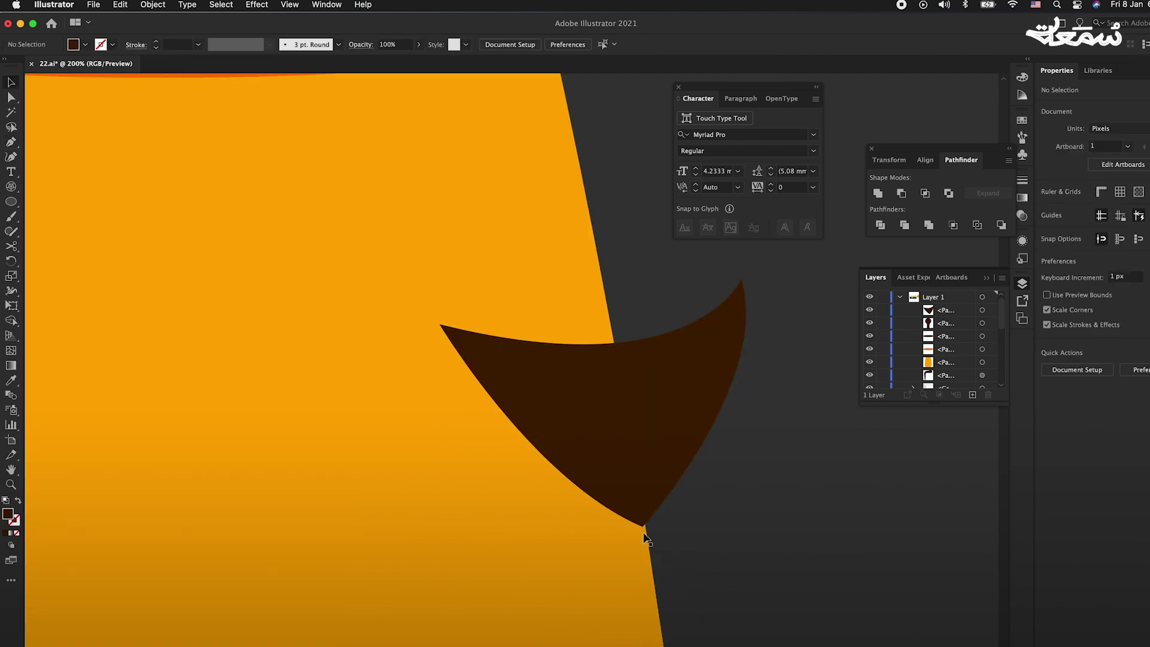
Raise the spout's top tip anchor slightly
click(644, 527)
scroll(645, 527, up, 2)
click(649, 525)
scroll(649, 525, down, 4)
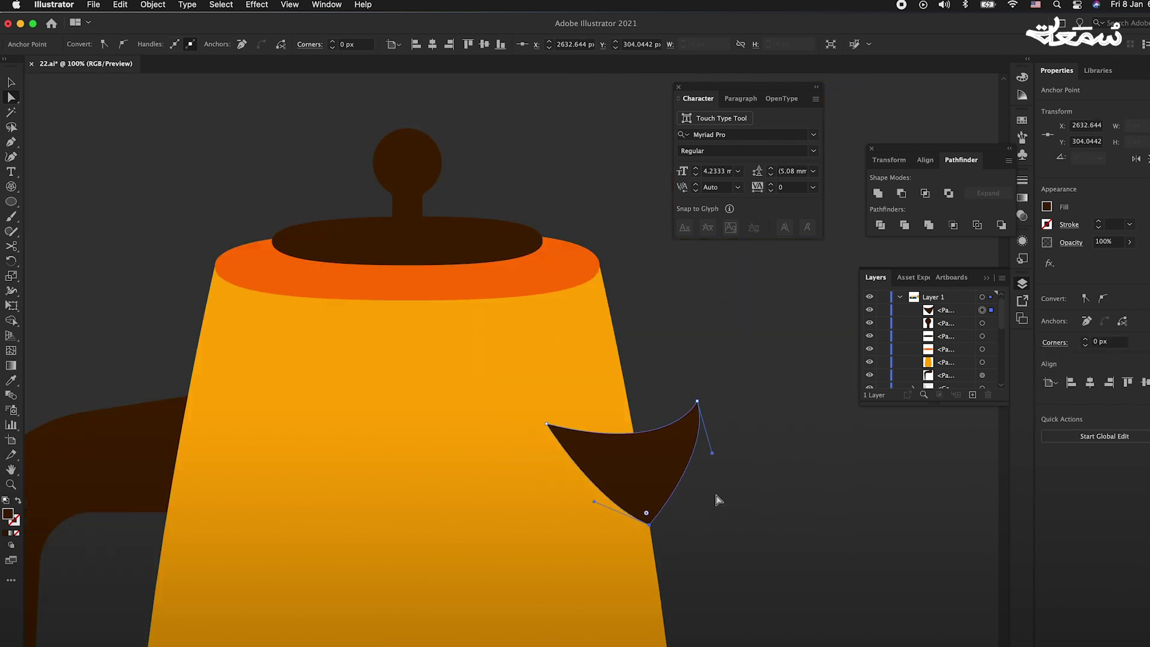
key(super+shift+a)
click(698, 403)
drag(698, 407, 695, 397)
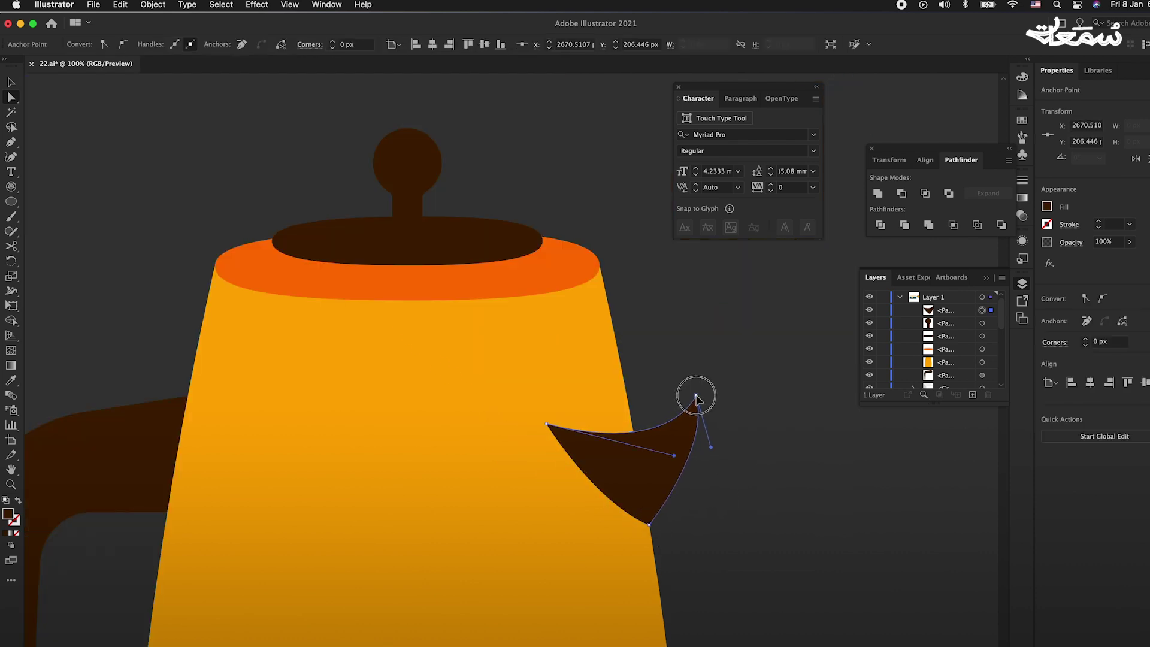
key(v)
click(745, 429)
Pen-draw a second curved spout piece starting from the spout tip
key(p)
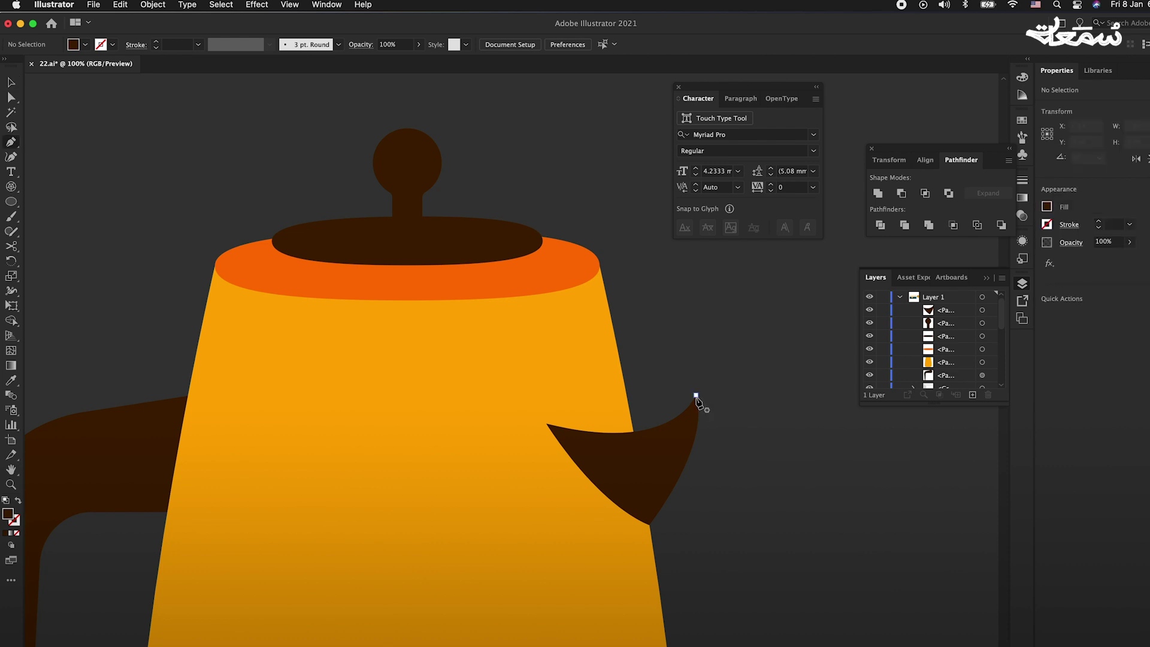
click(696, 395)
drag(607, 390, 570, 391)
drag(620, 450, 663, 450)
drag(696, 396, 694, 371)
Fill the new spout piece with a darker brown and move it behind the pot body
key(v)
double_click(9, 514)
drag(850, 445, 851, 458)
key(Return)
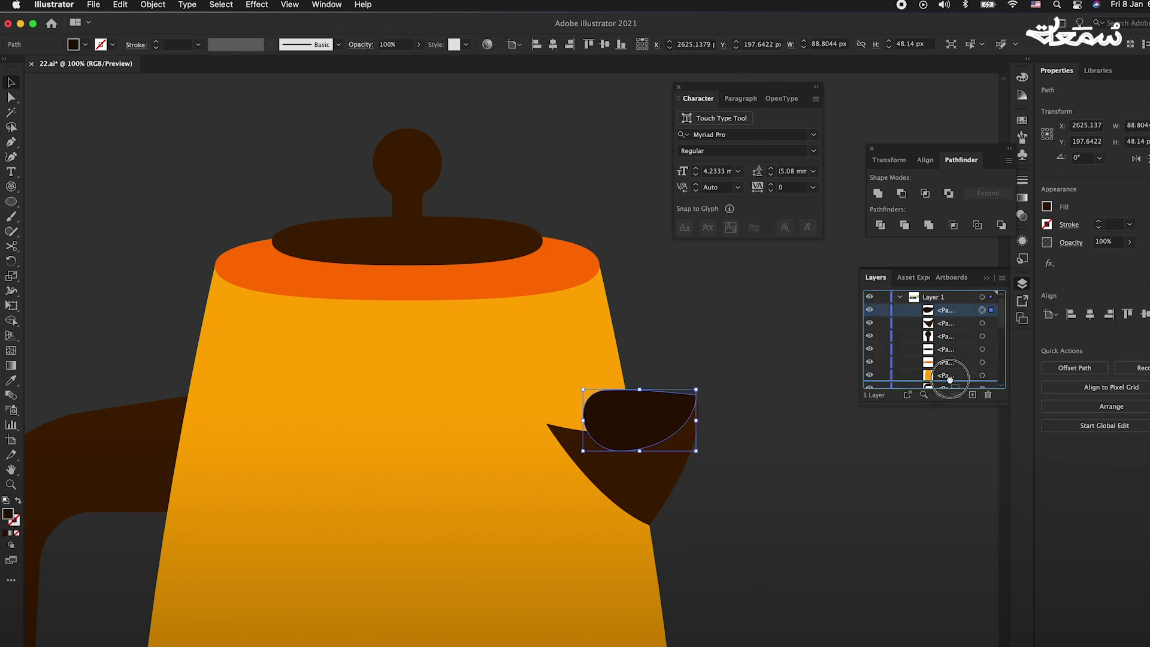
drag(952, 312, 949, 380)
click(780, 358)
Pull the spout's tip anchor further to the right
scroll(754, 411, down, 2)
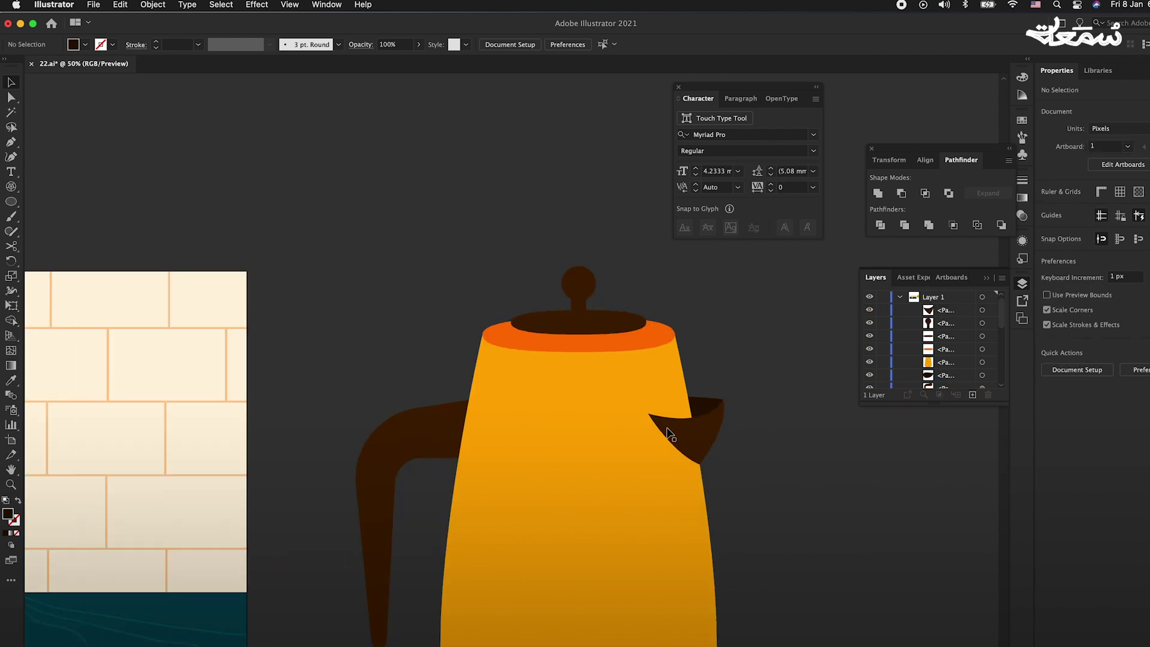
key(a)
drag(650, 414, 665, 413)
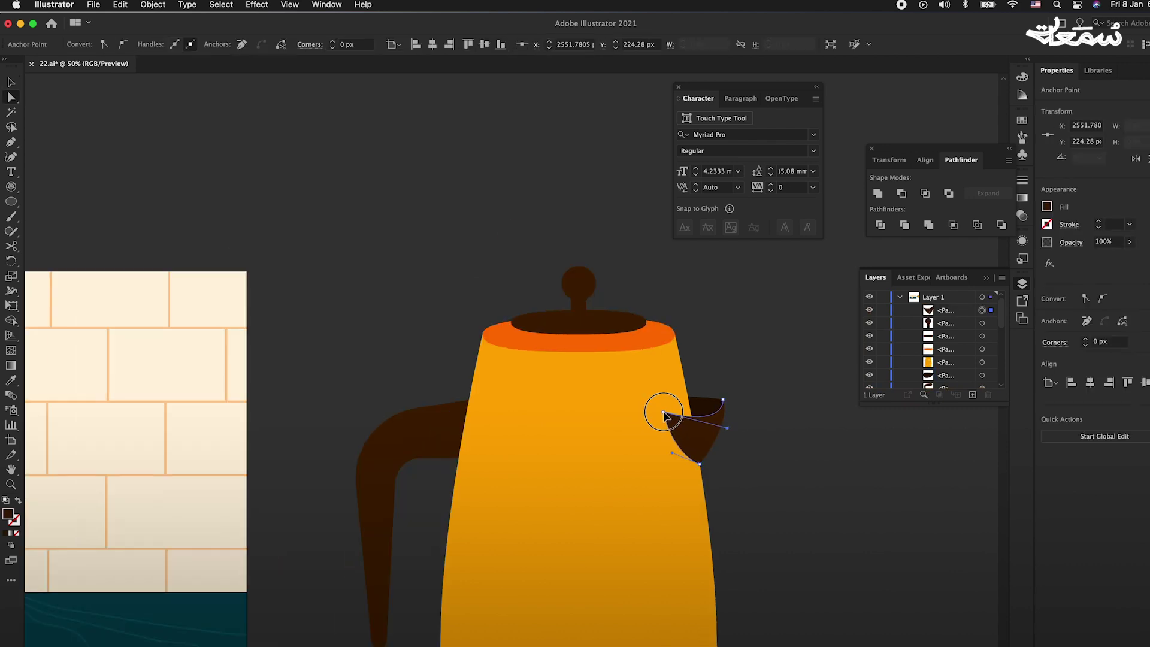
key(v)
scroll(737, 435, up, 1)
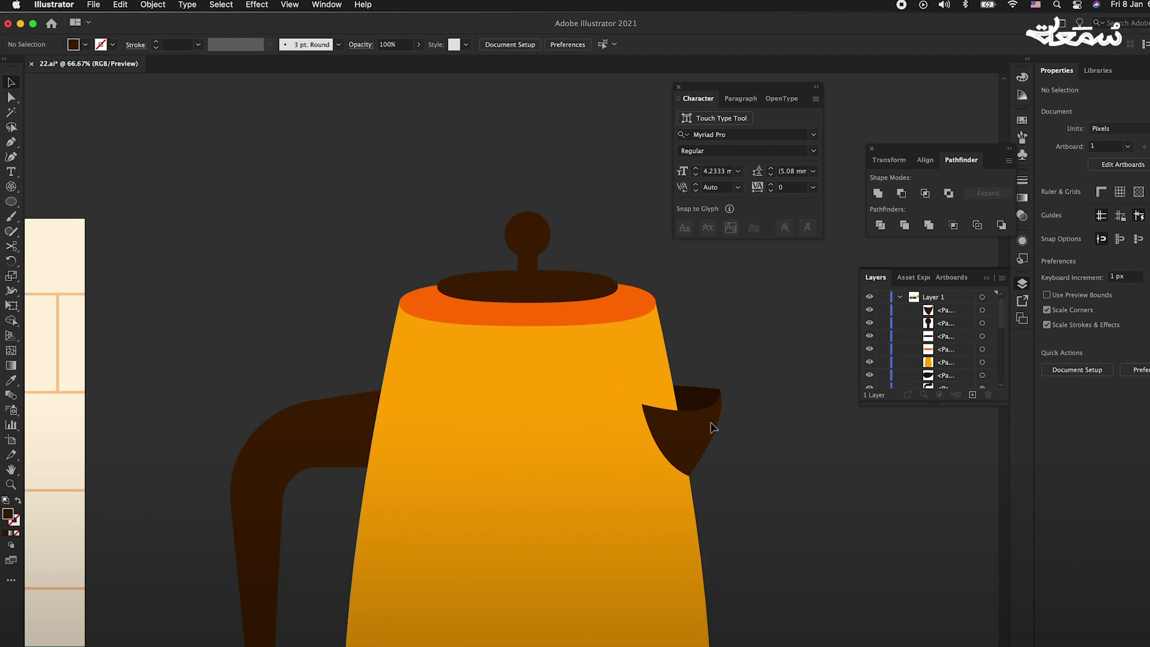
scroll(711, 418, up, 1)
scroll(711, 418, up, 1)
Drag a curve handle from the spout's top-right anchor, then zoom out to the whole teapot
key(a)
drag(741, 363, 761, 457)
scroll(775, 451, up, 1)
click(767, 457)
key(super+0)
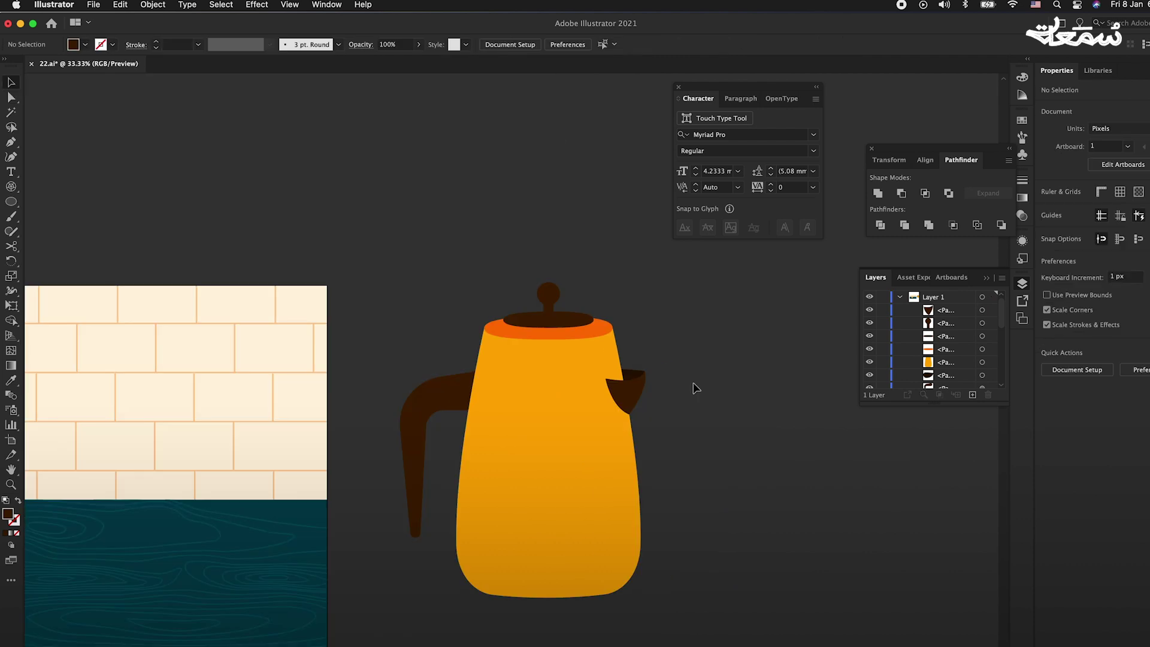
Draw a dark brown rectangle on the teapot body and round its corners fully into a pill
key(m)
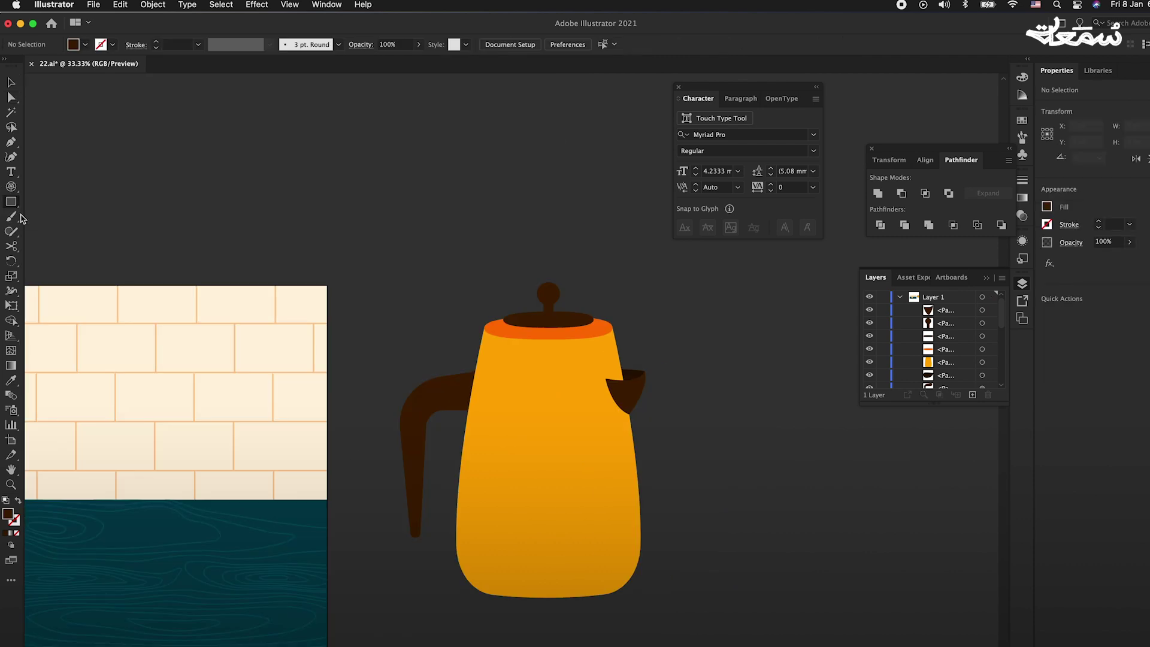
drag(518, 408, 580, 545)
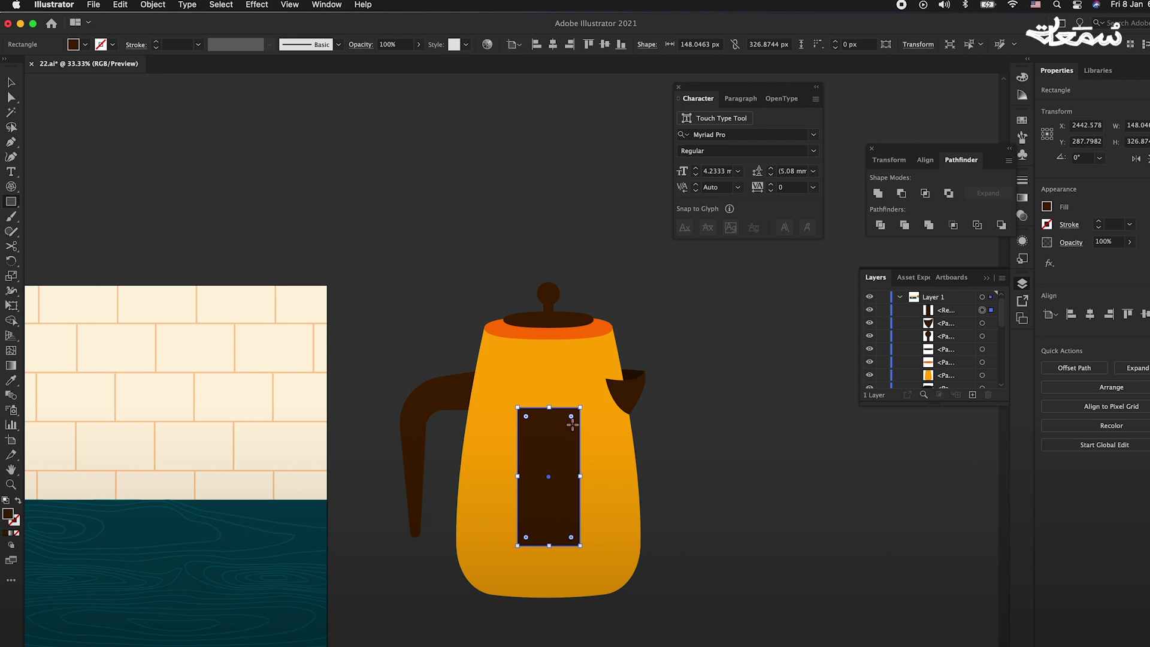
key(a)
drag(570, 417, 534, 470)
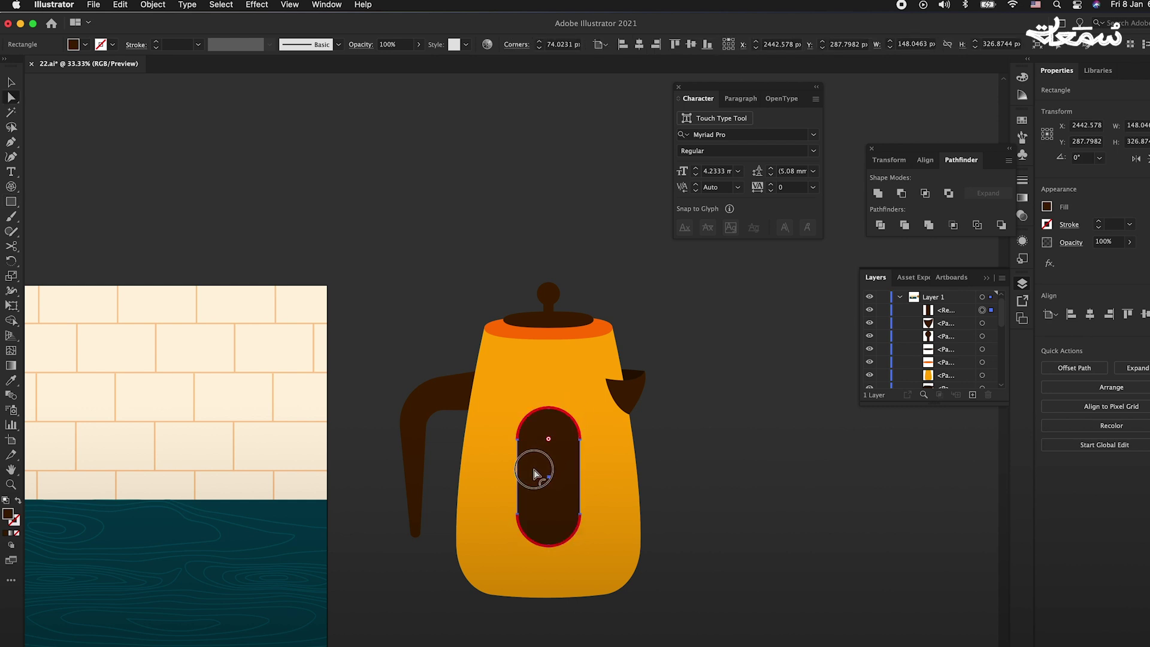
key(v)
Stretch the pill taller, shift it down, and begin a Pen line across its upper part
drag(551, 411, 551, 398)
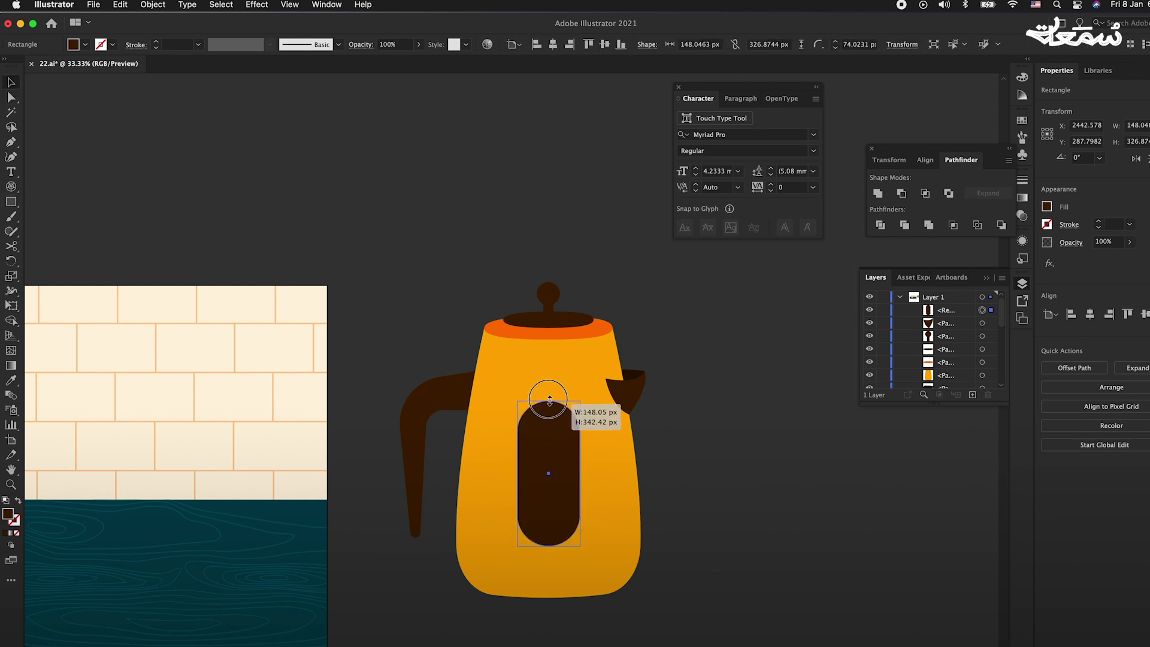
scroll(563, 407, up, 1)
mouse_move(528, 456)
mouse_down()
mouse_move(560, 599)
mouse_move(543, 626)
mouse_up()
mouse_move(539, 585)
mouse_down()
mouse_move(543, 594)
mouse_move(538, 585)
mouse_up()
key(super+shift+a)
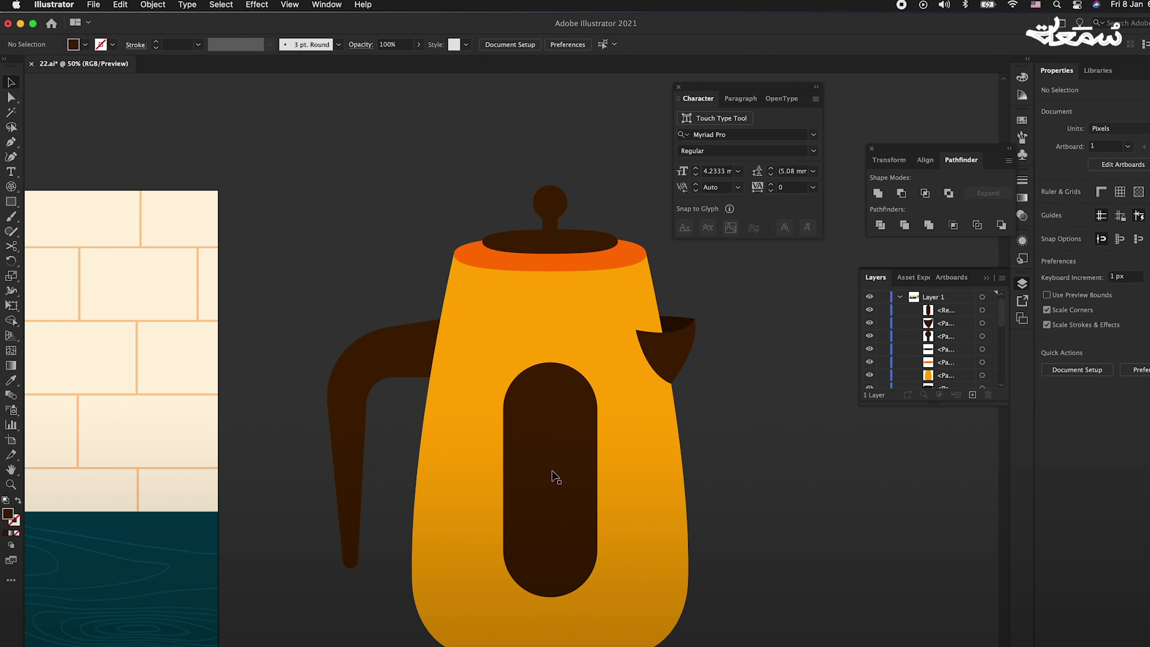
key(p)
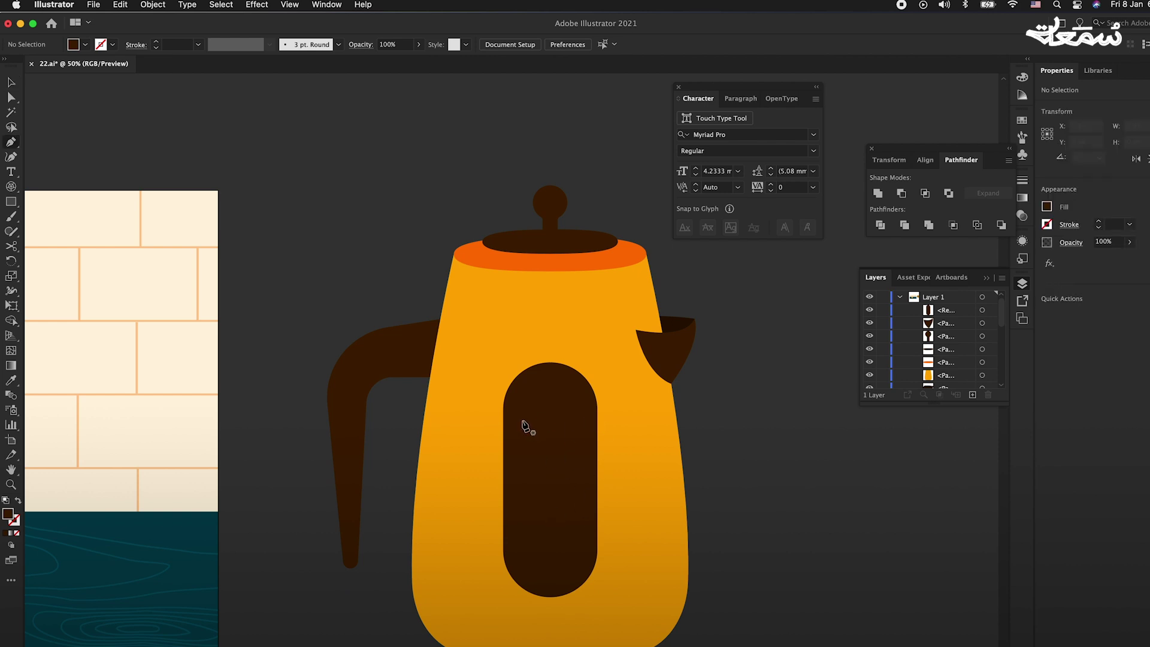
click(522, 421)
Finish a horizontal bar across the pill as an orange 0.4 cm round-capped stroke
shift+click(569, 421)
key(i)
click(640, 448)
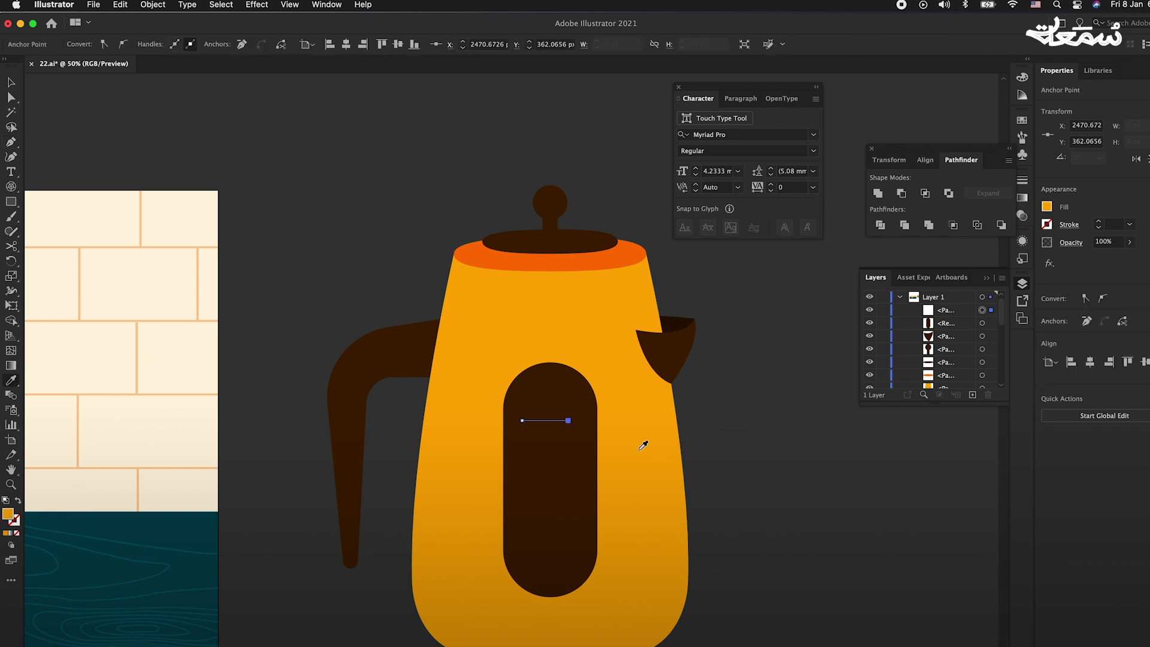
key(shift+x)
click(11, 82)
click(156, 42)
click(156, 41)
click(155, 42)
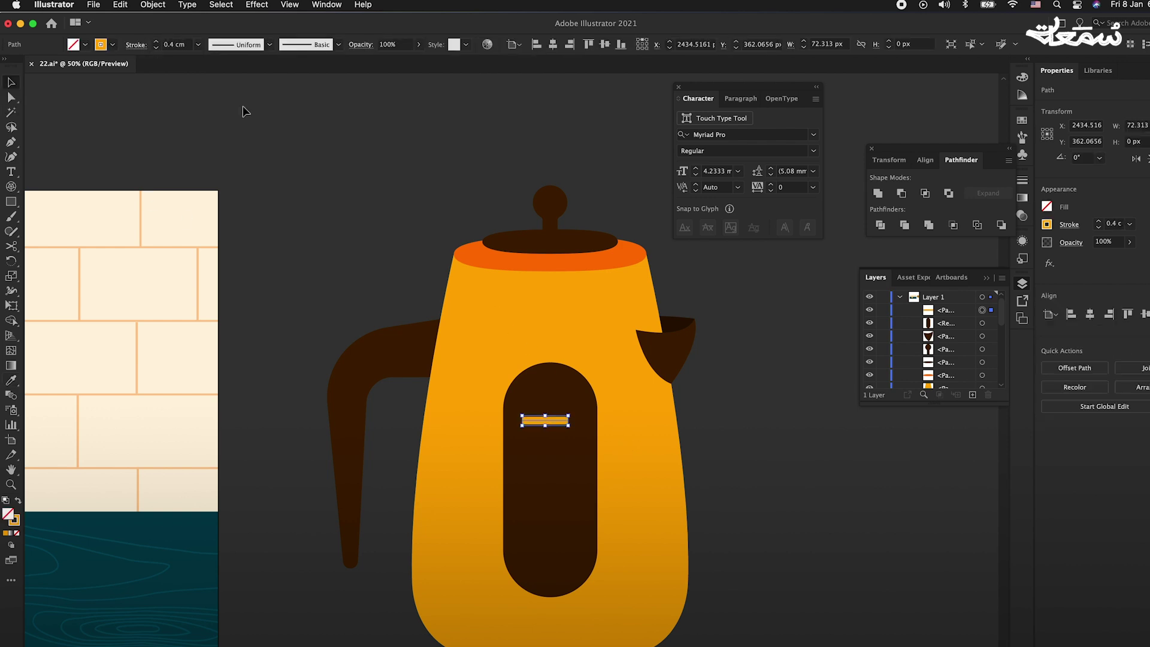
click(136, 45)
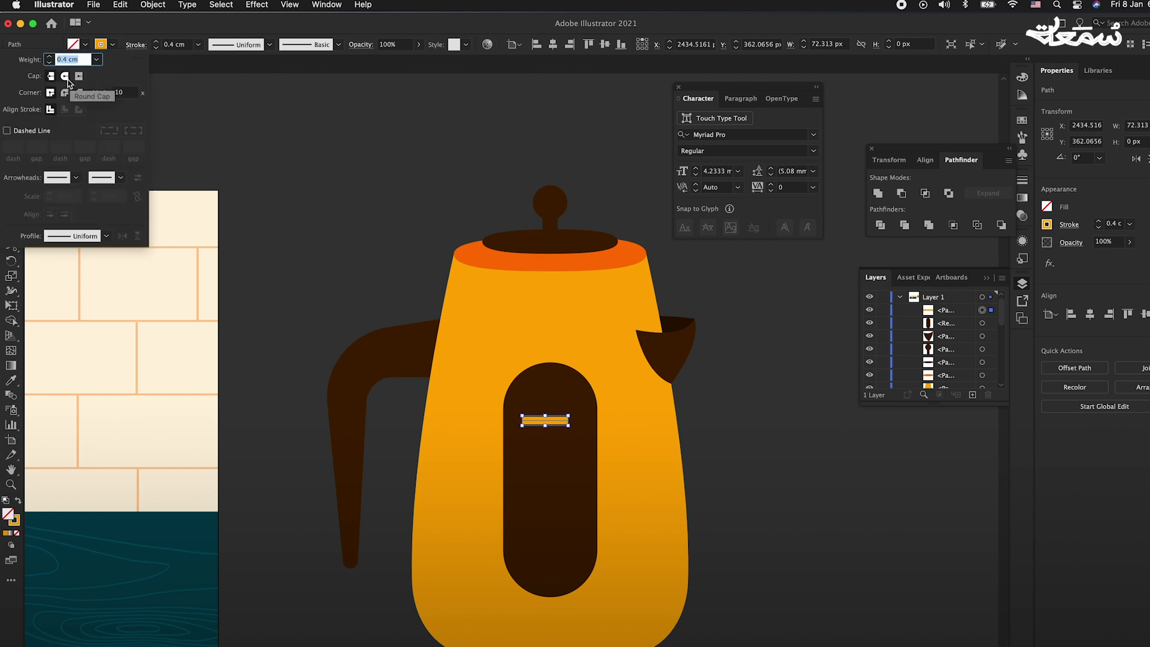
click(65, 77)
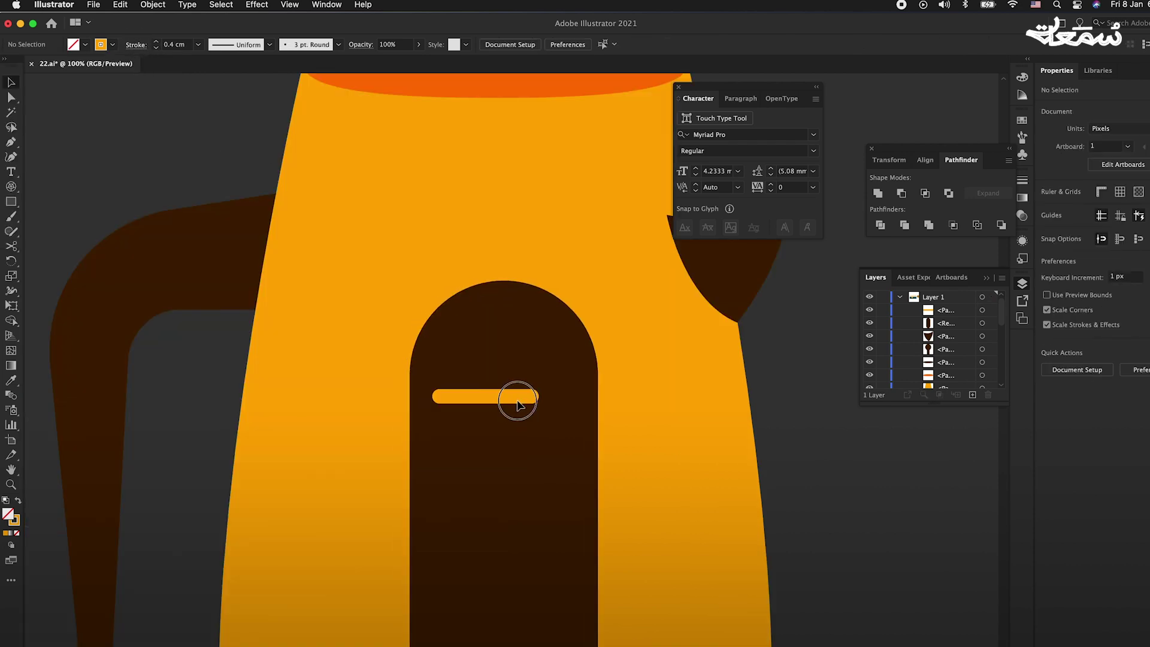
Duplicate the orange bar into four evenly spaced bars and group them
drag(480, 397, 472, 474)
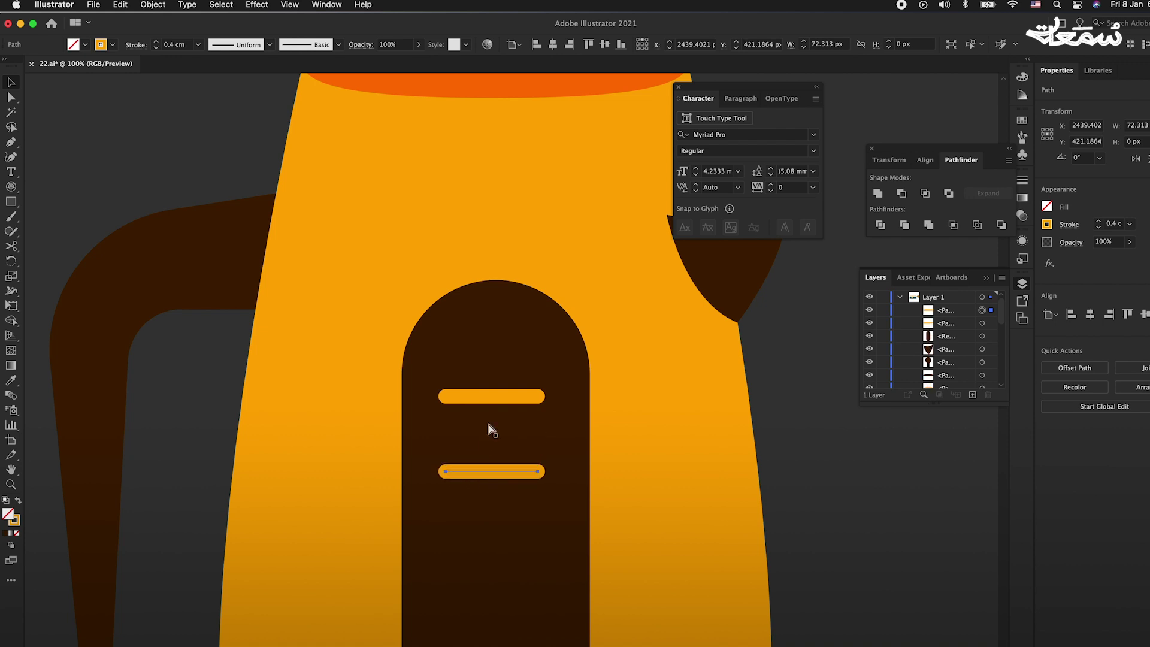
key(ctrl+d)
key(ctrl+d)
key(ctrl+minus)
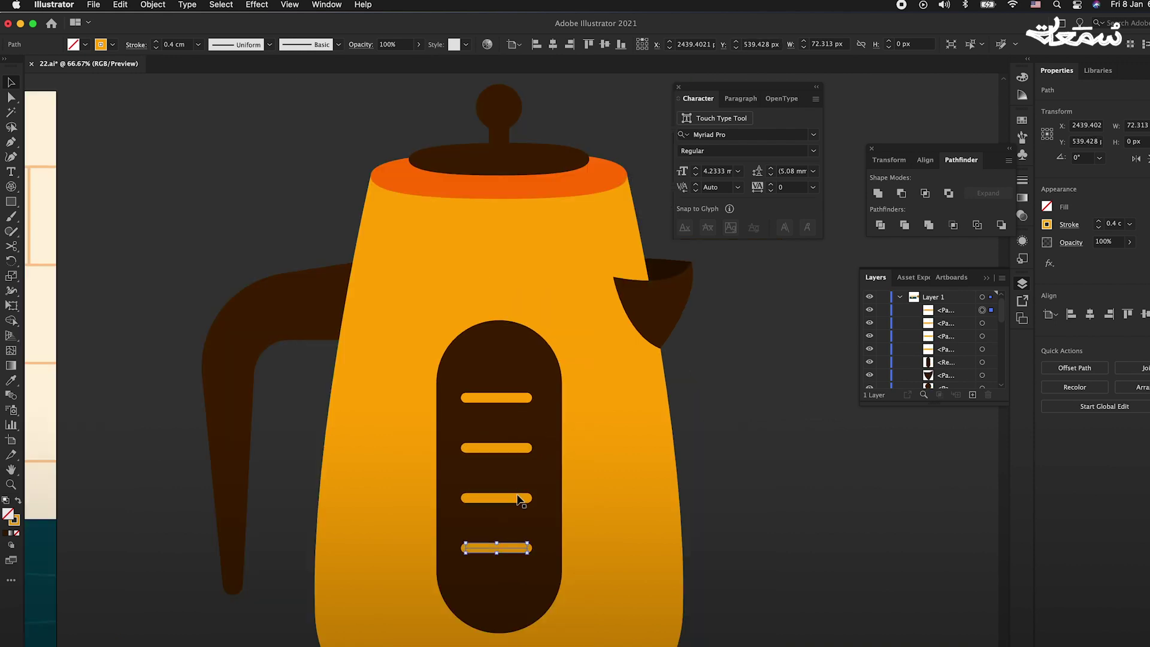
shift+click(514, 499)
shift+click(501, 399)
key(ctrl+g)
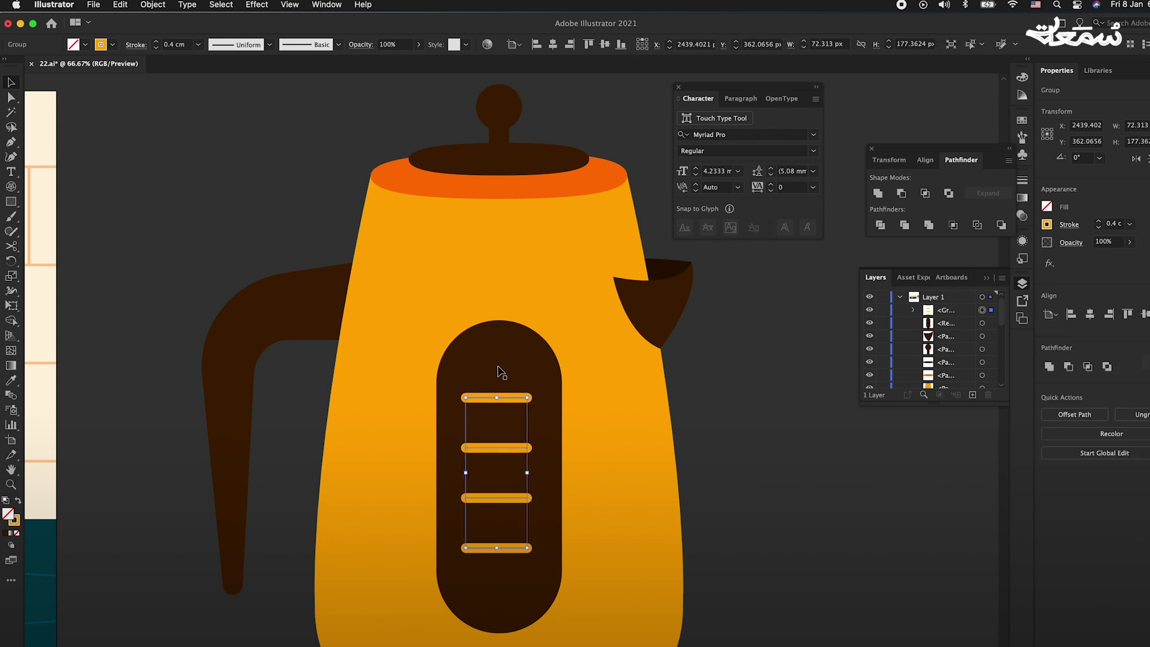
Centre the group of bars horizontally on the dark pill
shift+click(499, 371)
click(930, 162)
click(899, 193)
key(ctrl+minus)
click(728, 434)
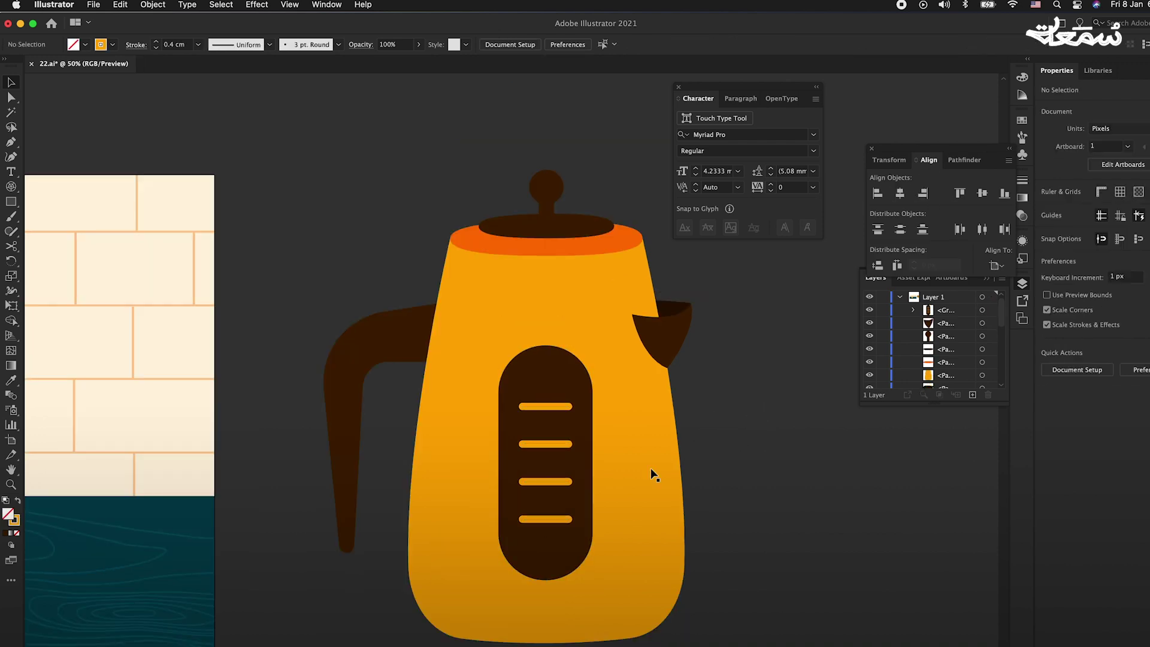
alt+scroll(546, 446, up, 1)
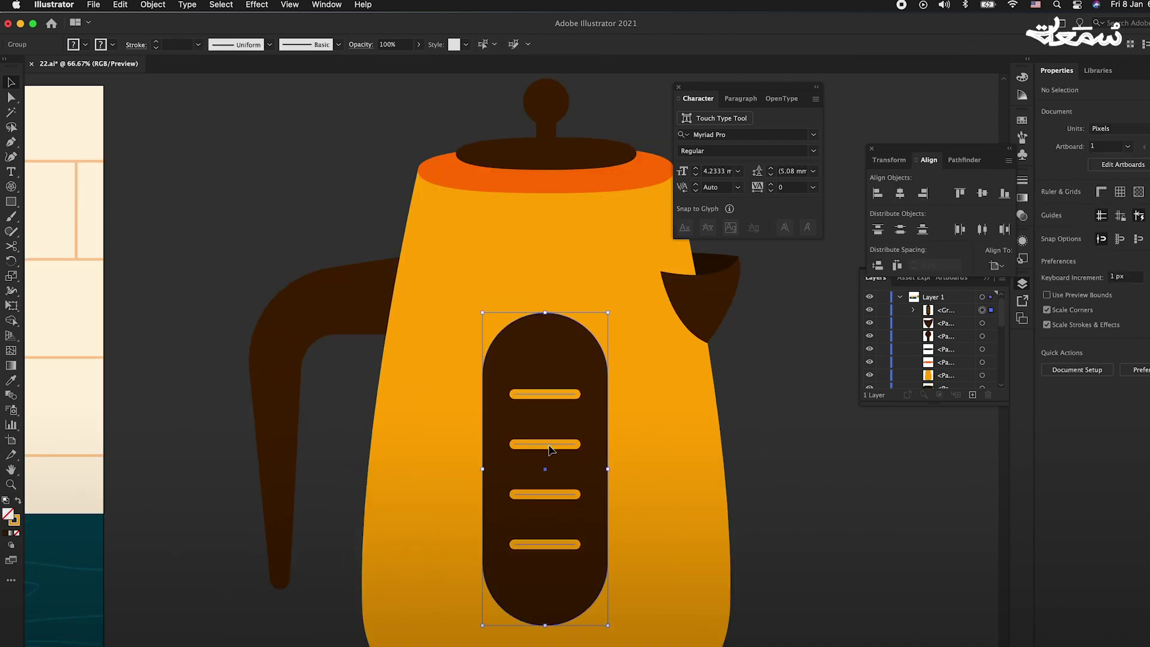
Thin the bars to 0.3 cm and shorten all four from their right ends
double_click(551, 445)
click(156, 47)
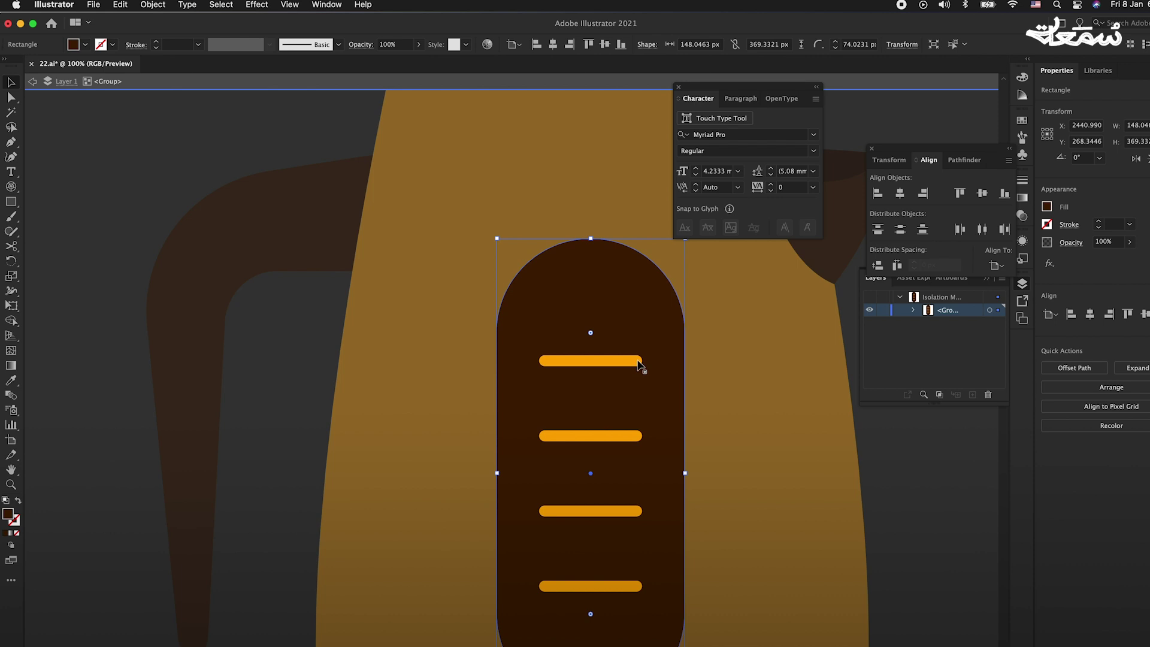
key(a)
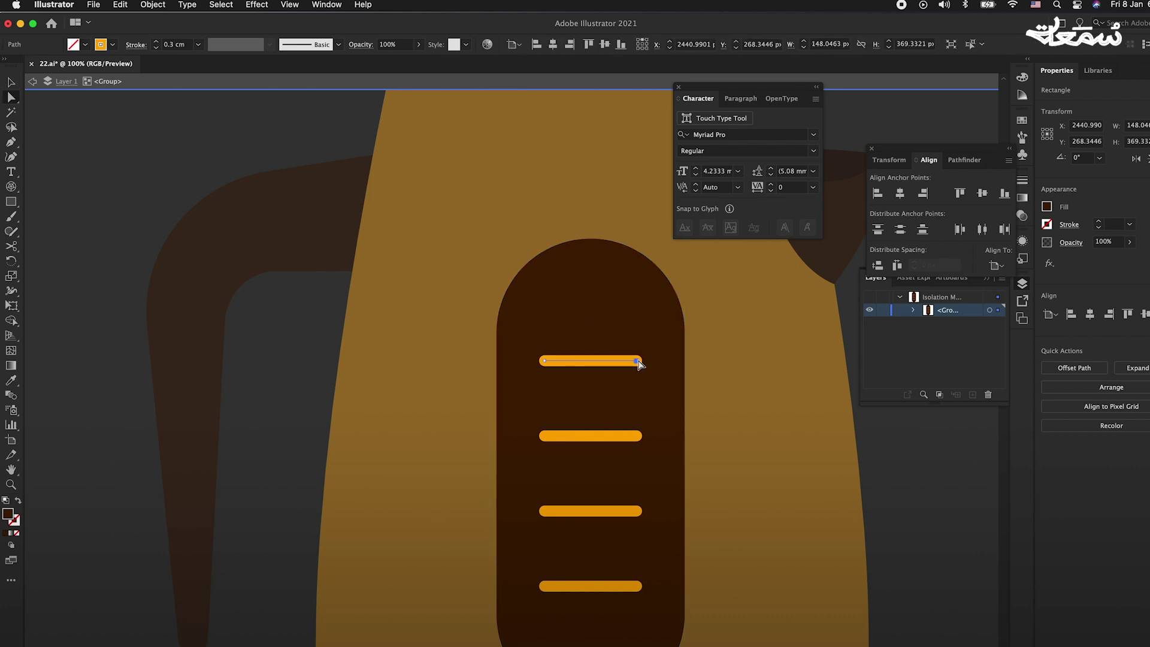
click(637, 361)
shift+click(635, 436)
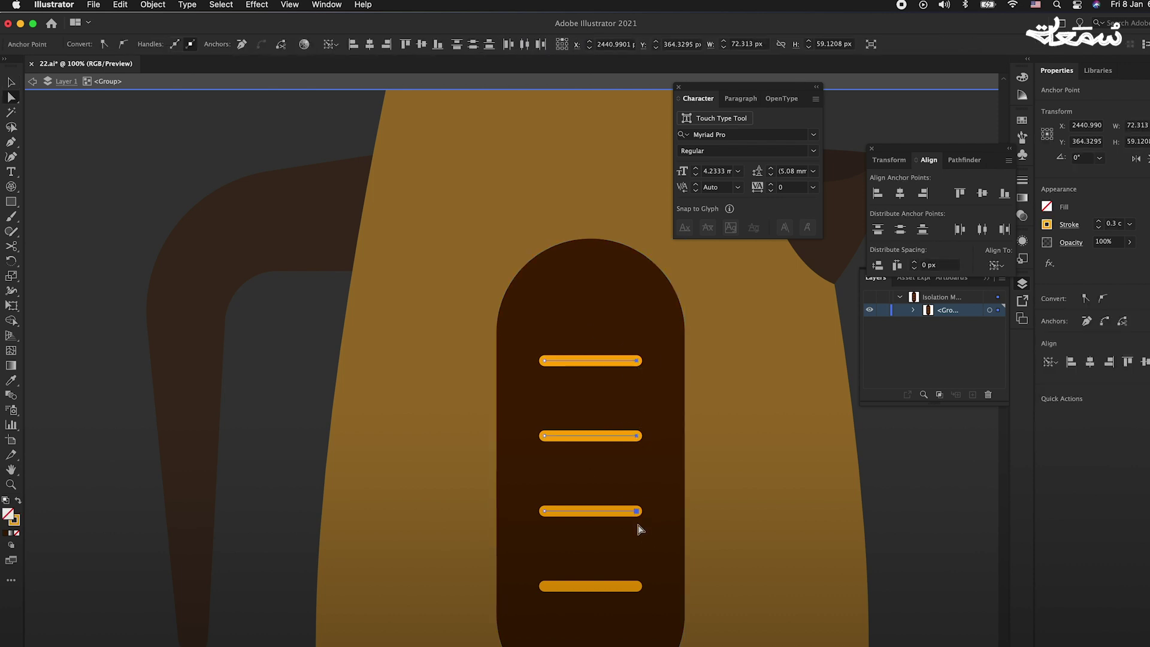
drag(637, 587, 611, 587)
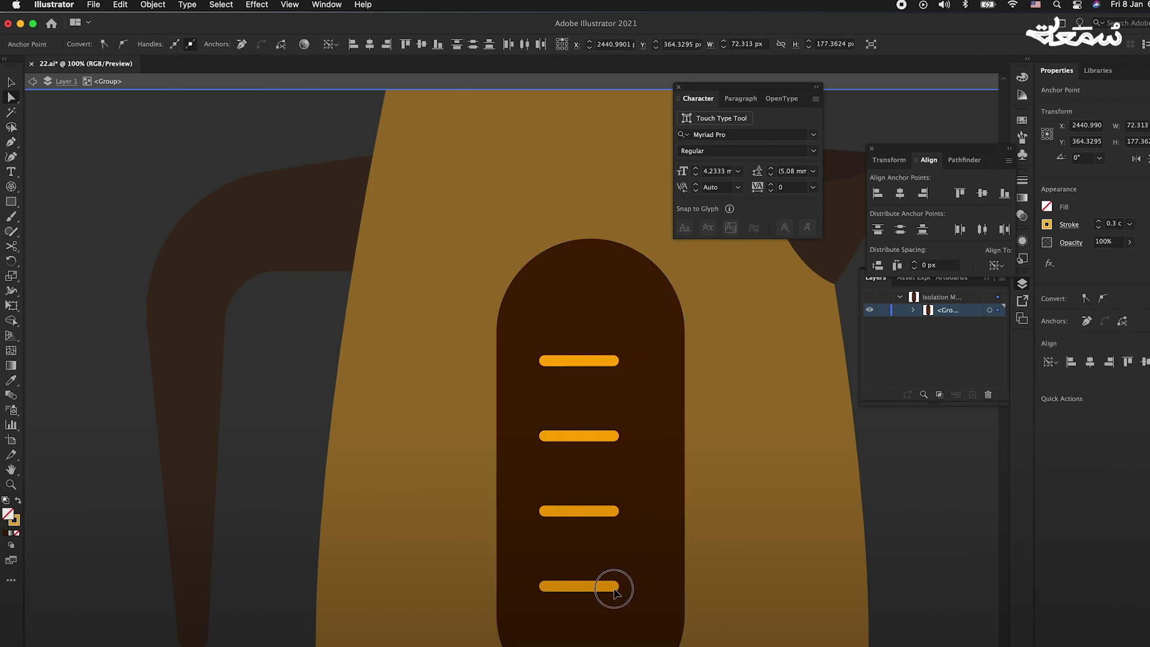
click(658, 484)
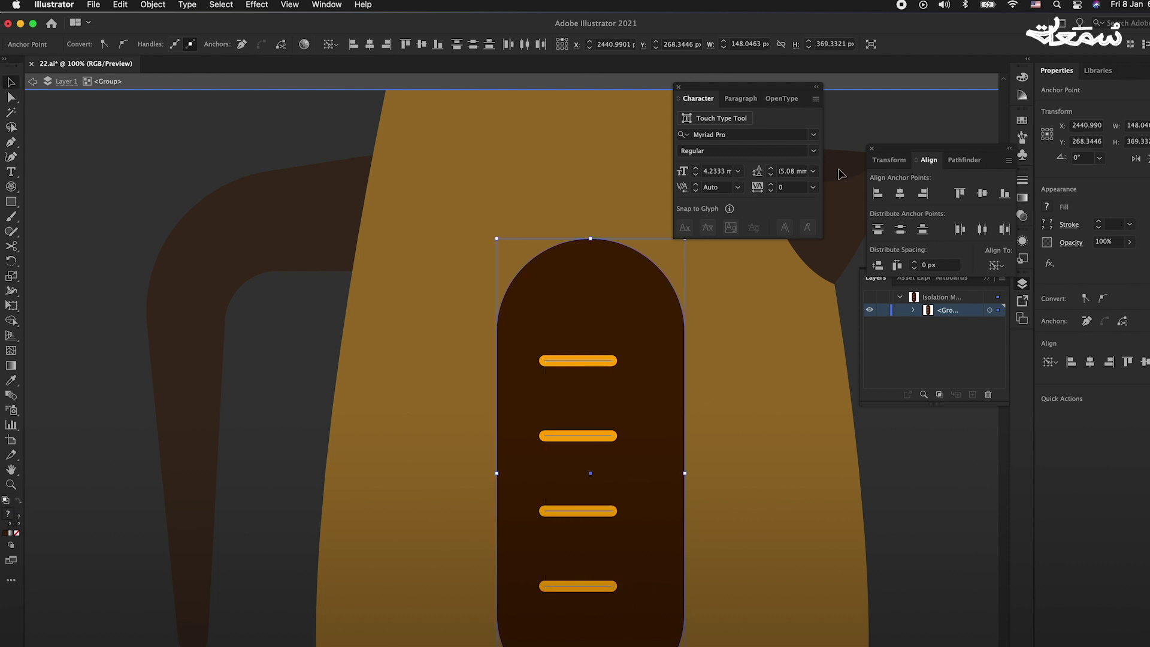
key(Escape)
key(ctrl+0)
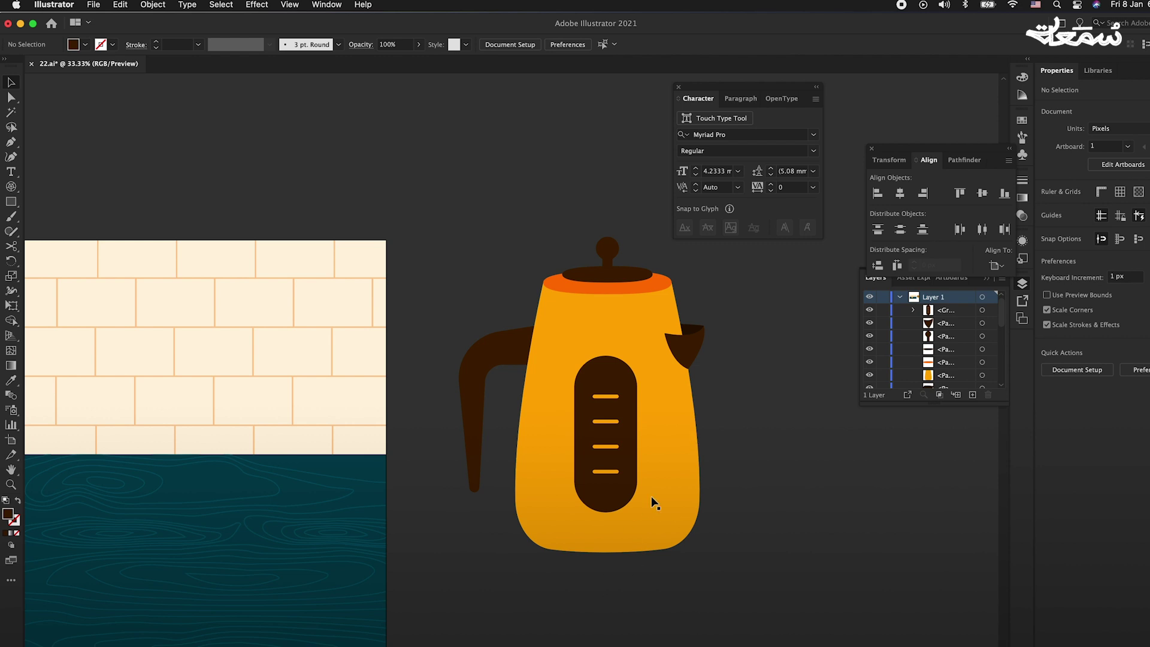
Draw a curved dark shape with the Pen over the kettle's lower right side and base
key(p)
click(697, 403)
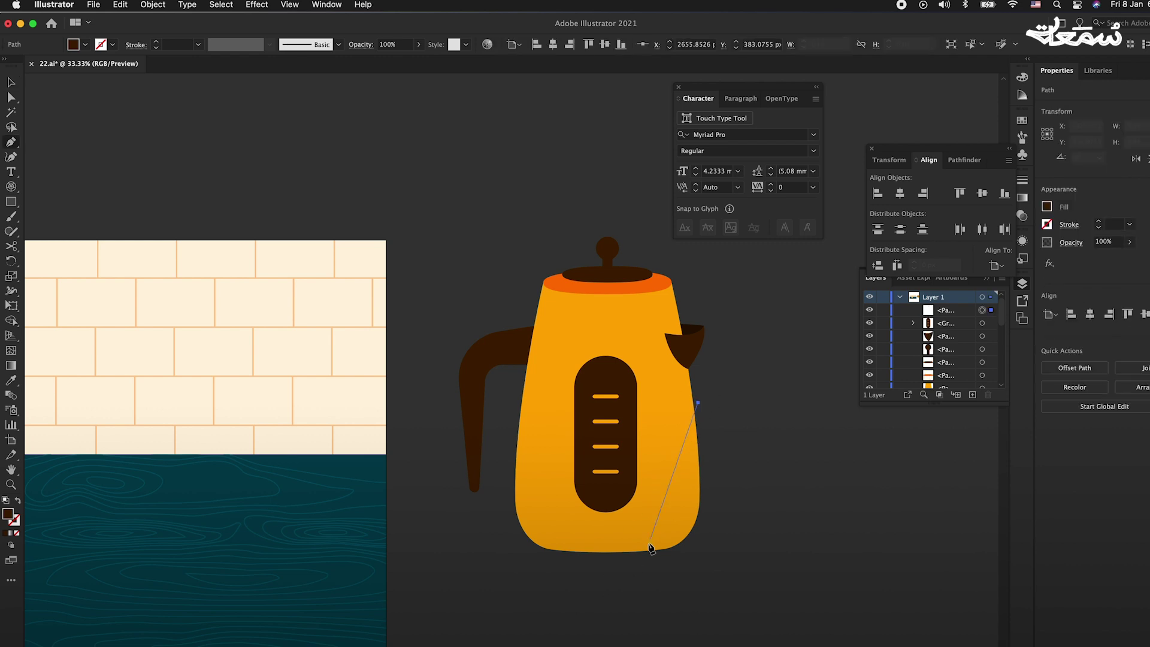
drag(592, 557, 497, 570)
click(737, 577)
click(759, 484)
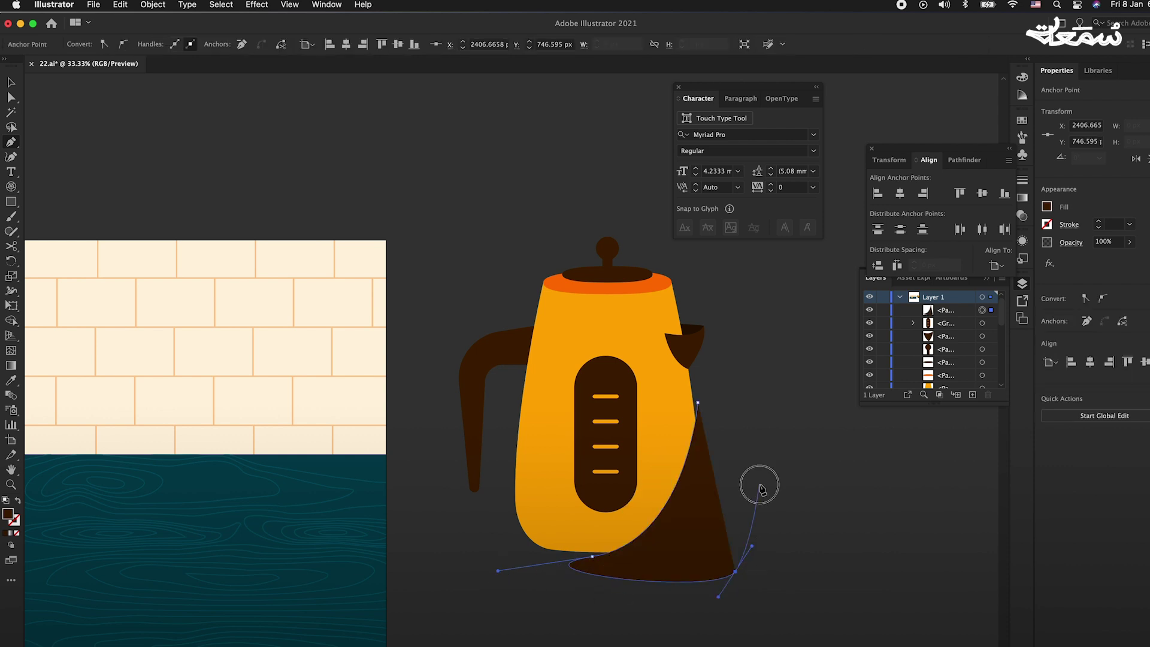
click(697, 403)
key(v)
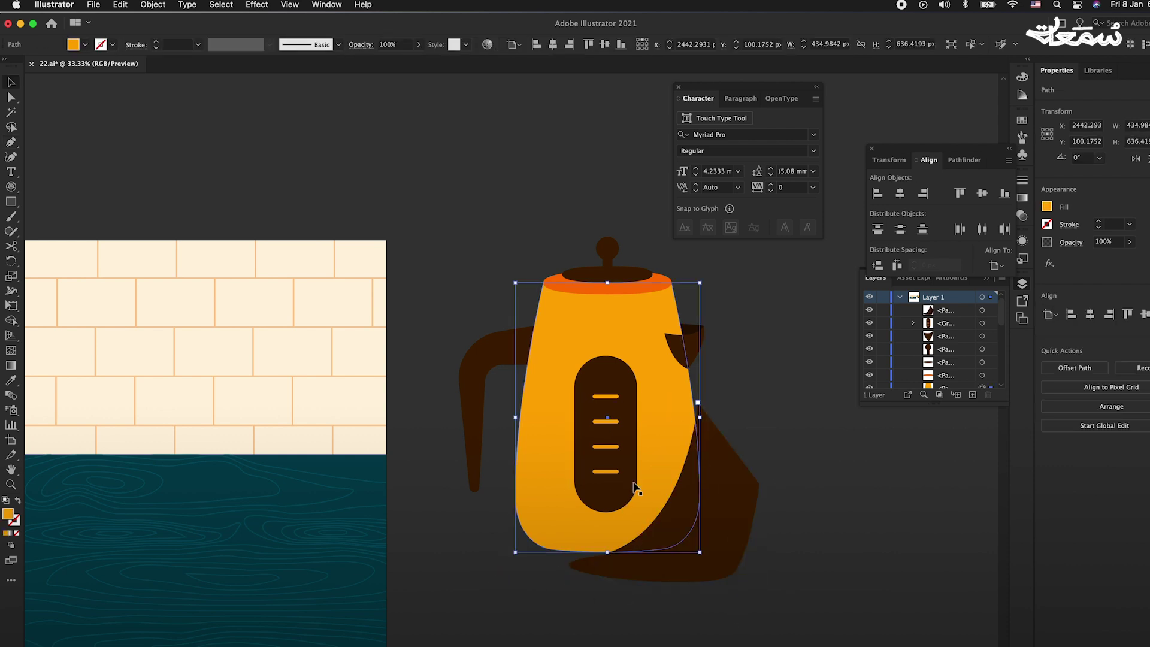
key(a)
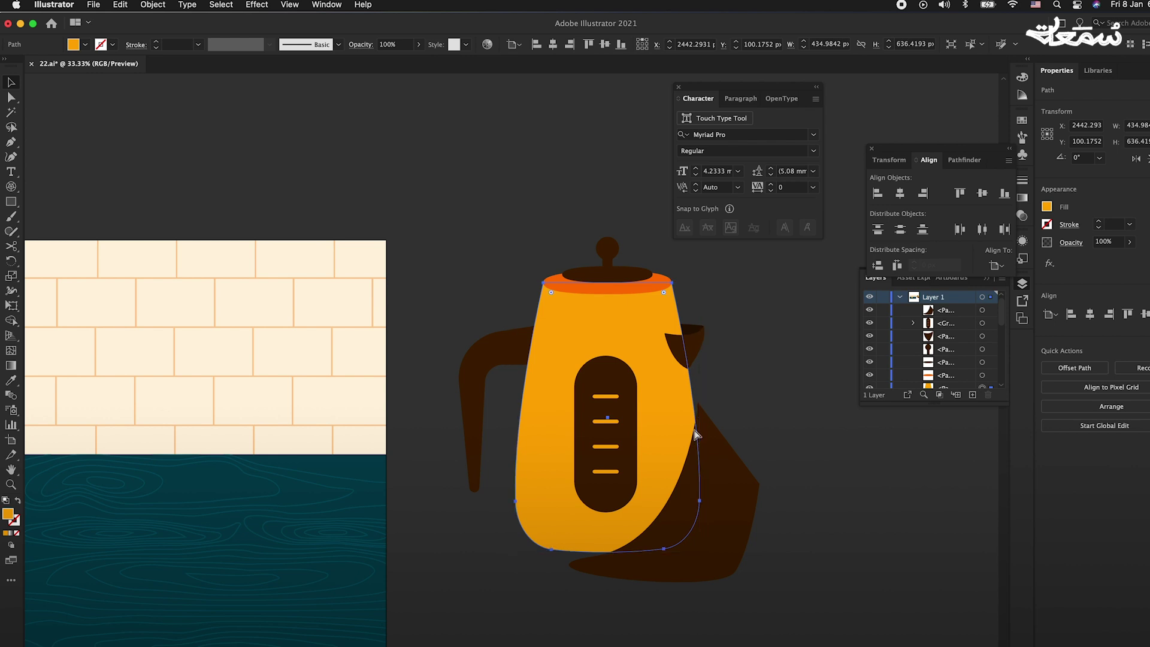
key(v)
scroll(955, 355, down, 1)
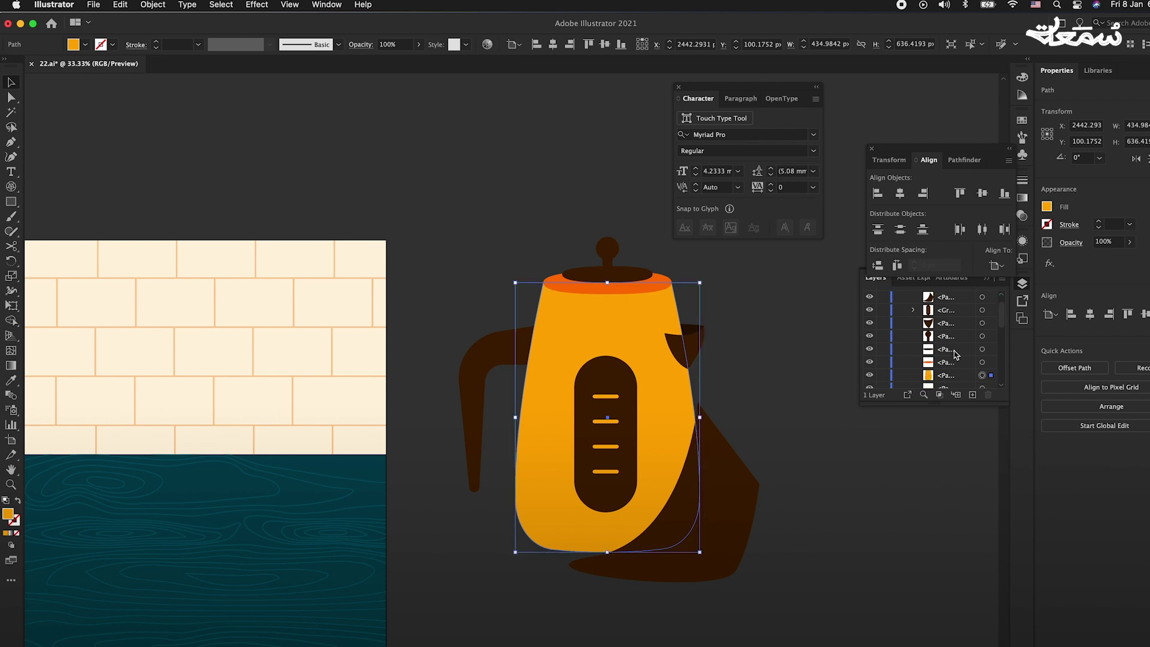
scroll(951, 360, up, 3)
Move the body copy to the top and intersect it with the dark shape using Pathfinder
click(938, 299)
drag(938, 301, 939, 303)
shift+click(732, 525)
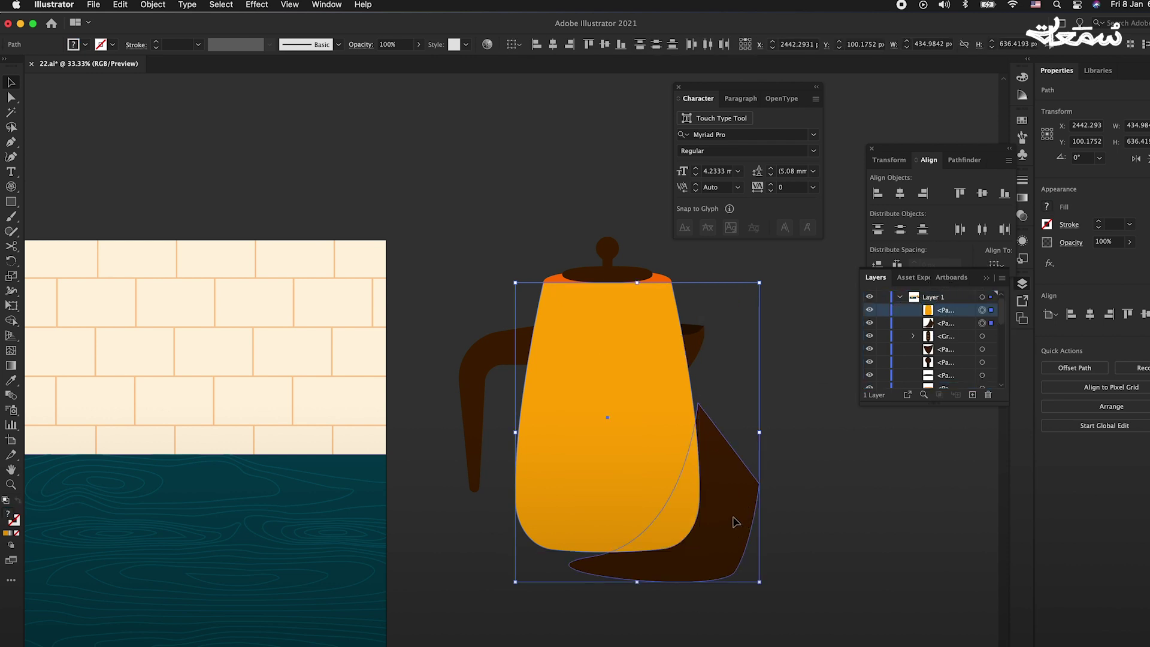
click(961, 159)
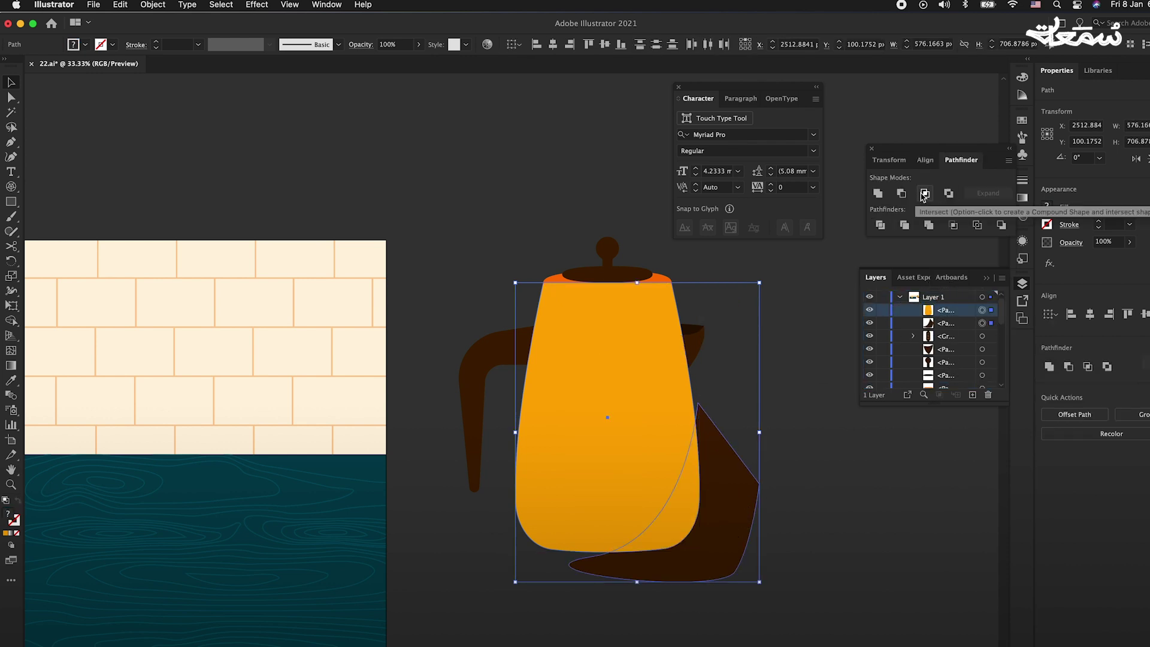
click(924, 194)
Colour the shading band with the lid rim's darker orange and reshape its curved edge
key(i)
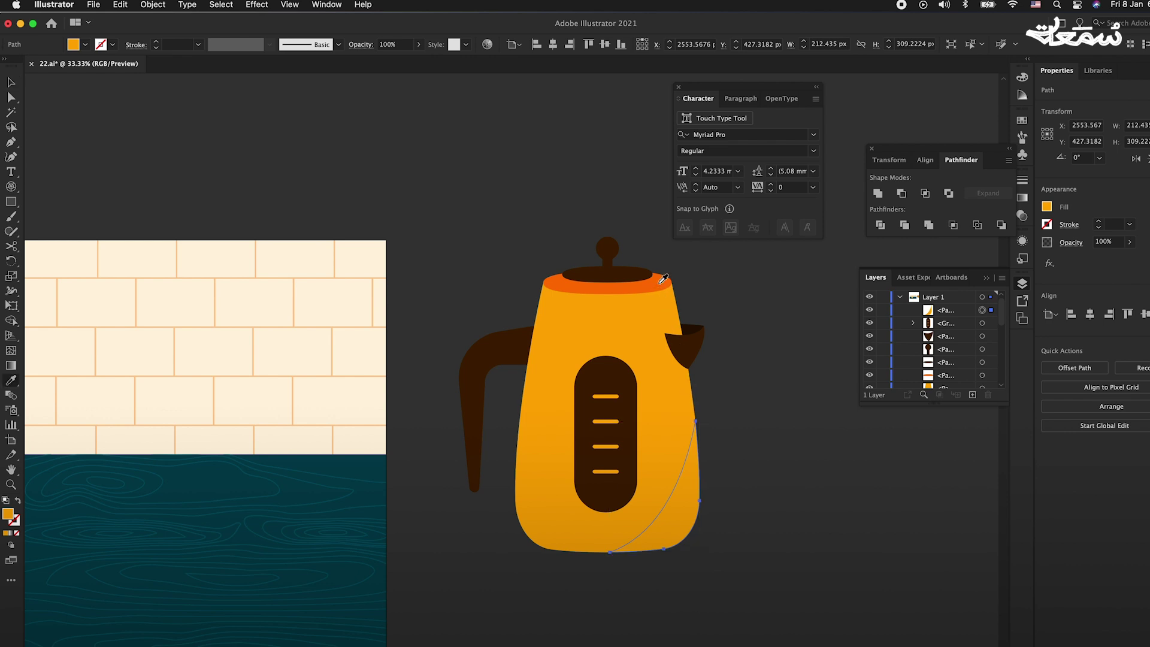
click(663, 279)
super+click(764, 488)
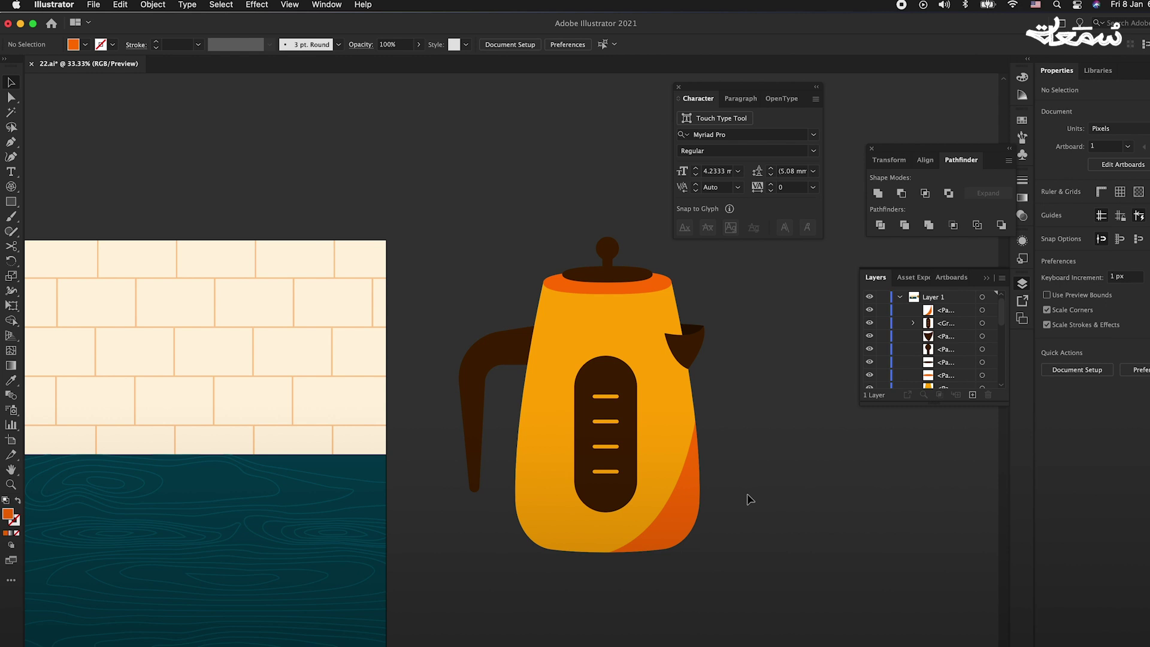
key(a)
click(628, 551)
drag(676, 533, 689, 533)
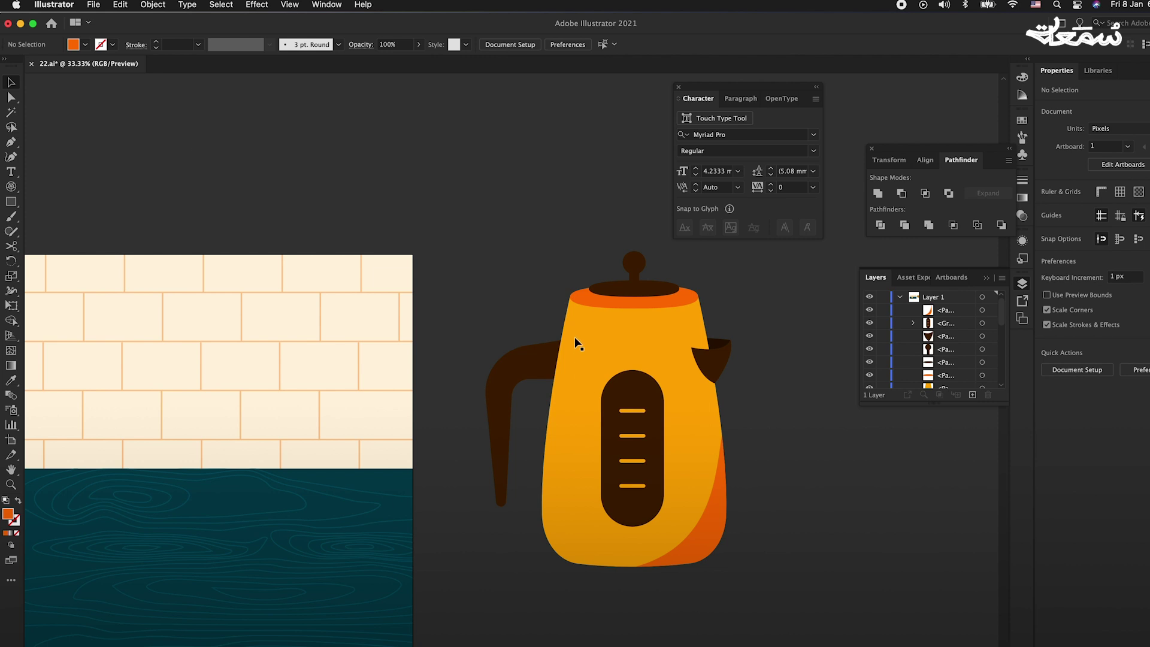
Draw a short white-stroked highlight line on the kettle's upper left side
click(575, 319)
key(ctrl+equal)
key(ctrl+minus)
key(ctrl+equal)
click(567, 405)
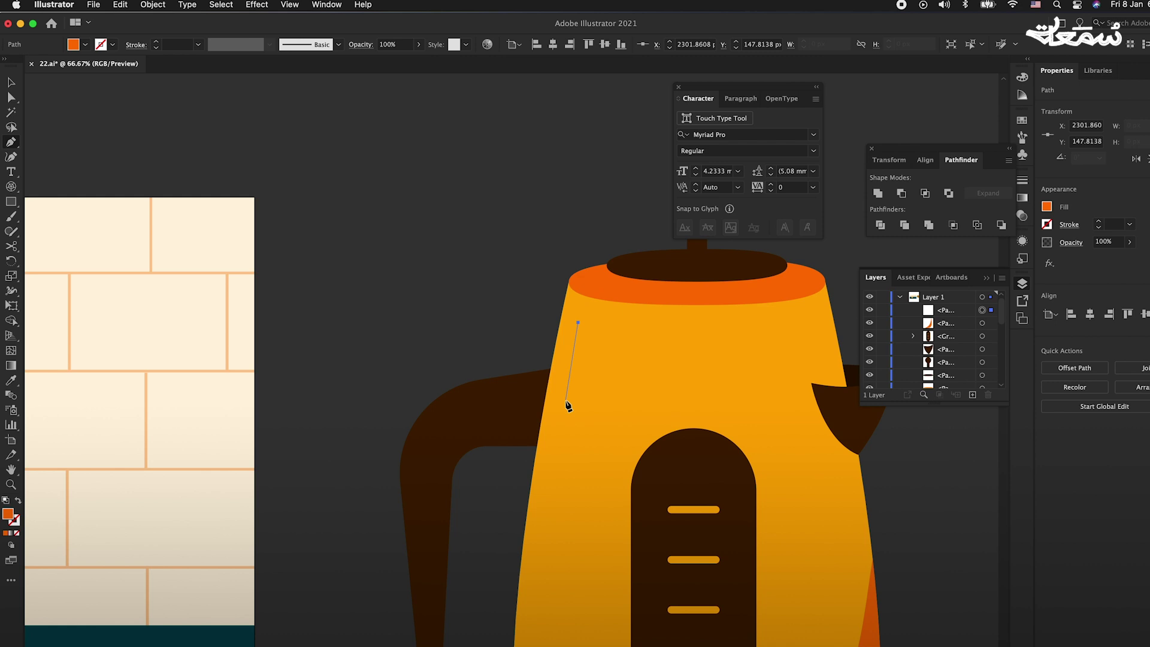
click(567, 401)
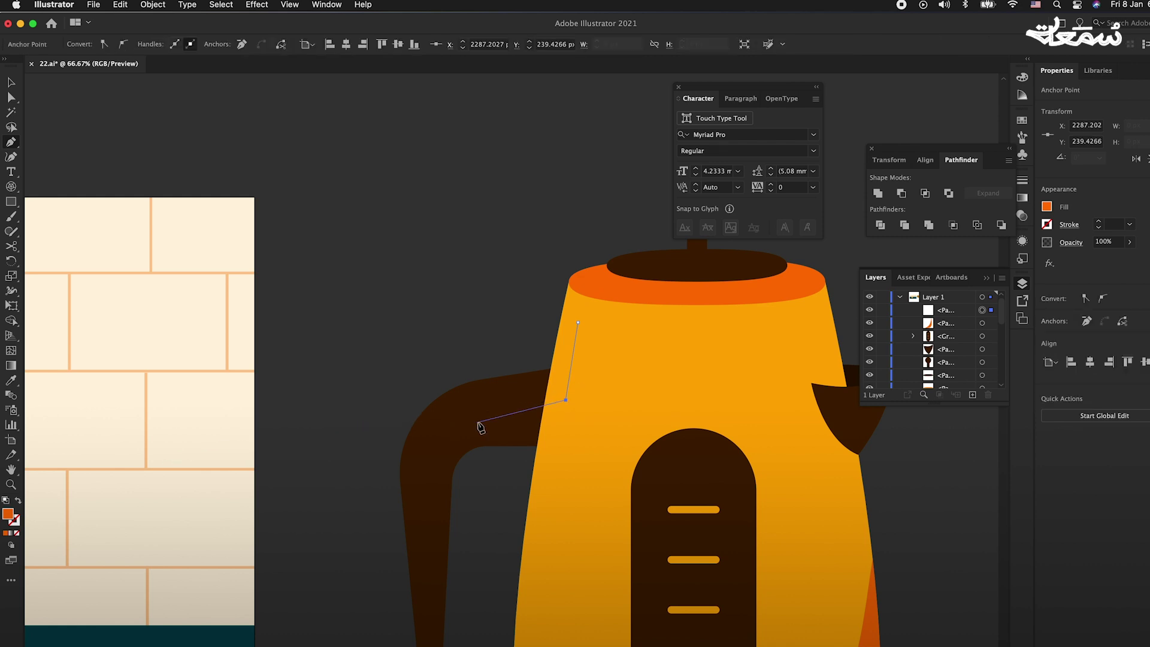
click(20, 525)
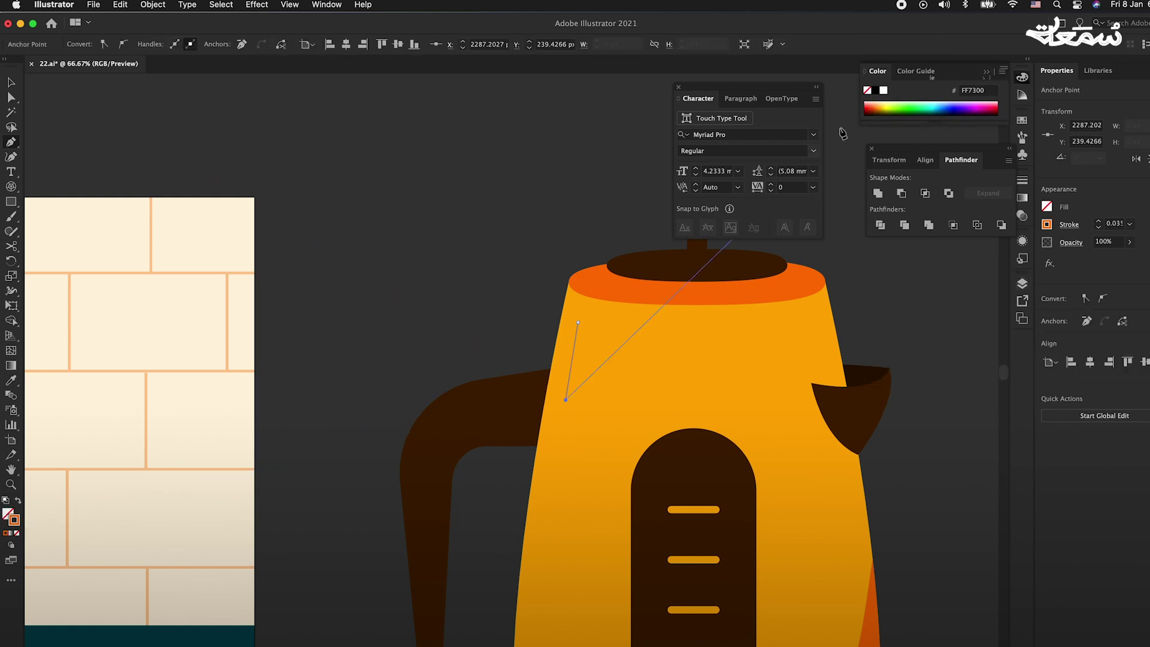
click(883, 90)
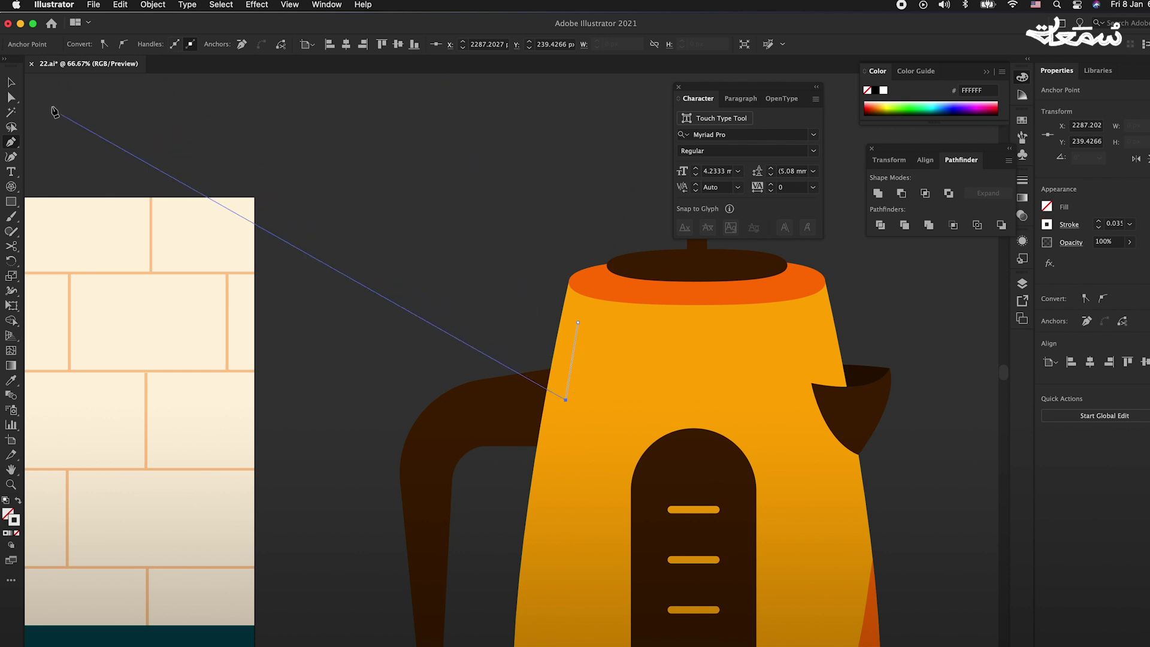
click(10, 84)
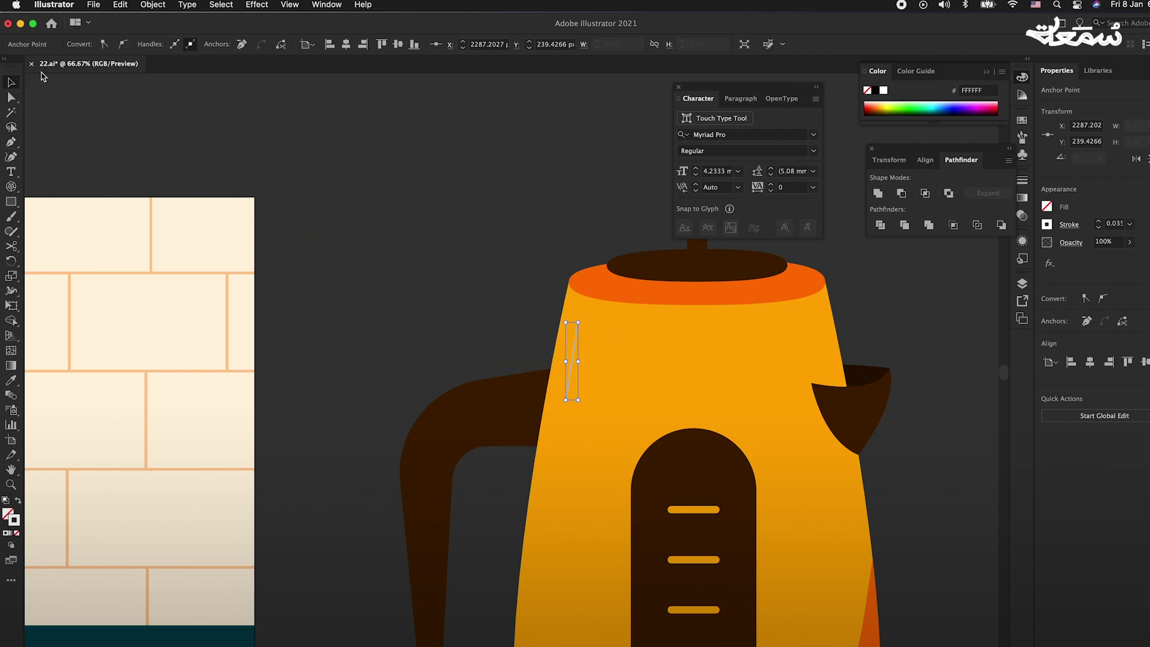
Give the highlight a 0.4 cm round-capped stroke and shorten it from the bottom
click(574, 334)
click(157, 42)
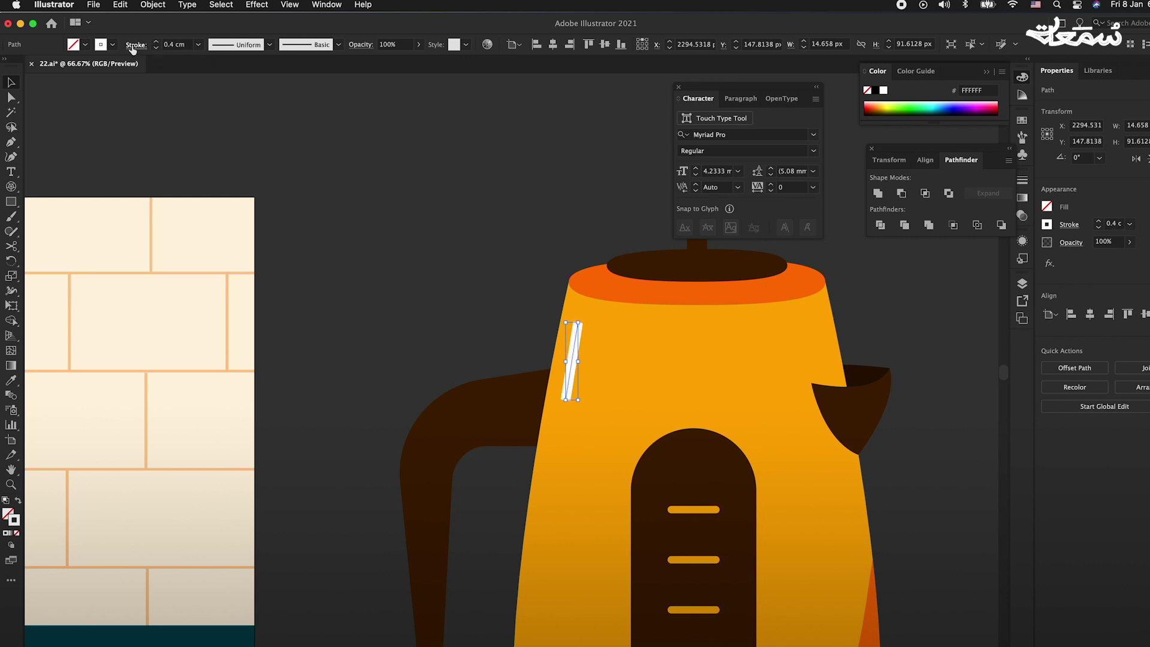
click(135, 45)
click(64, 76)
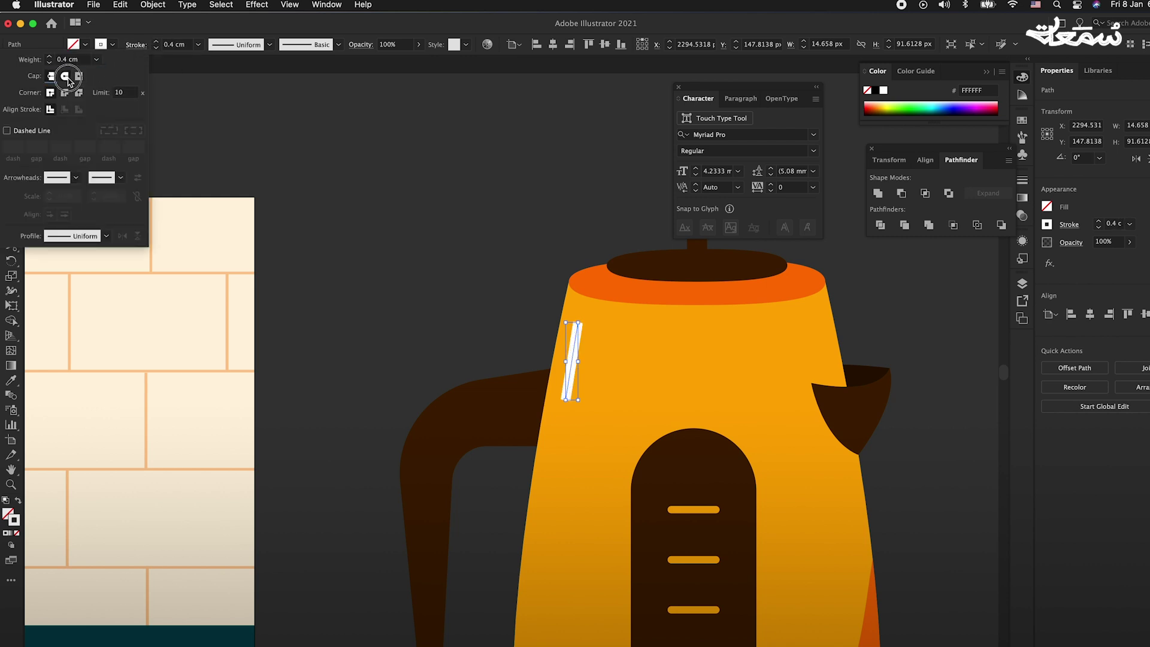
key(Escape)
scroll(586, 369, up, 1)
click(552, 422)
drag(553, 423, 557, 388)
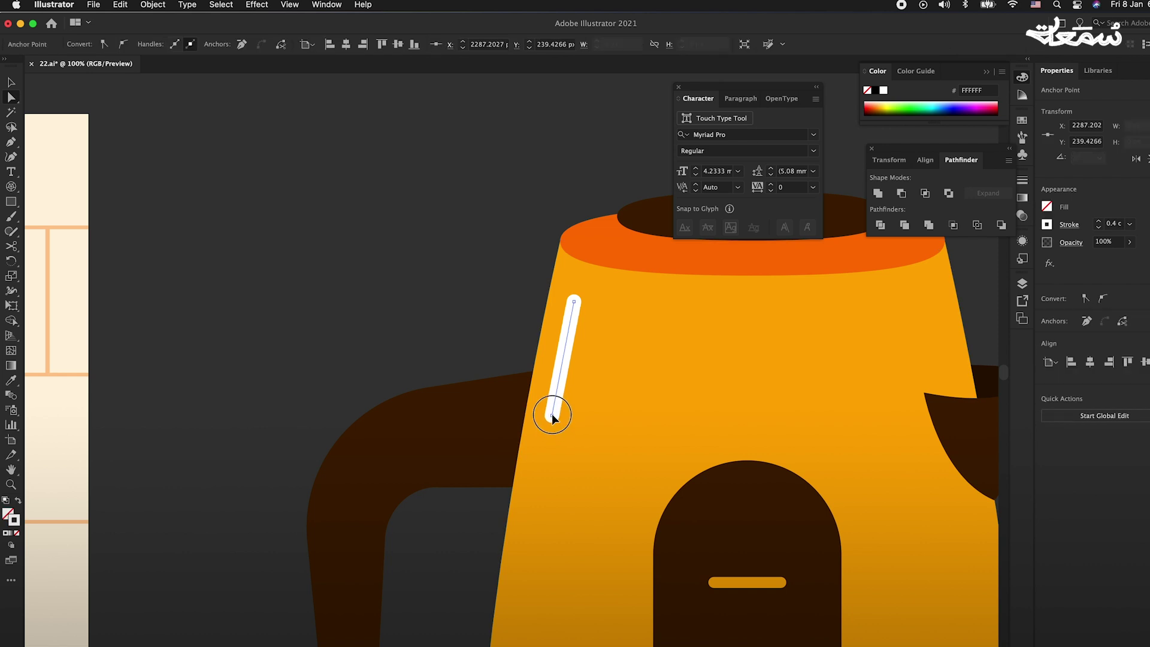
Place a shorter copy of the highlight line just below the first
key(v)
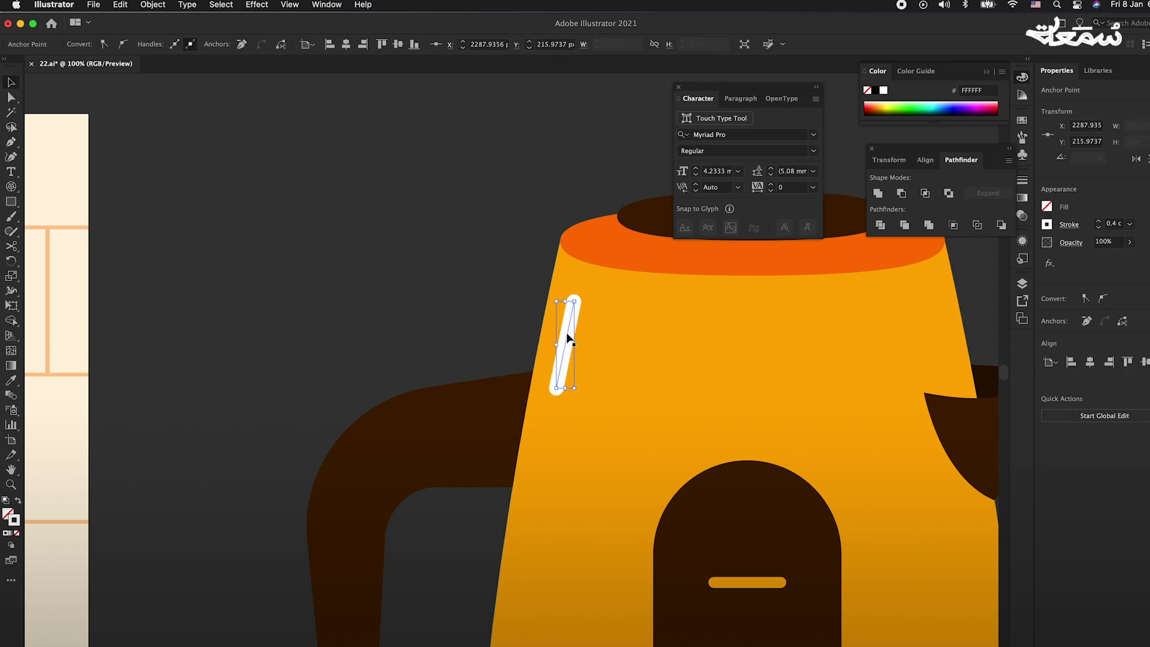
drag(568, 341, 545, 448)
key(a)
drag(534, 500, 539, 459)
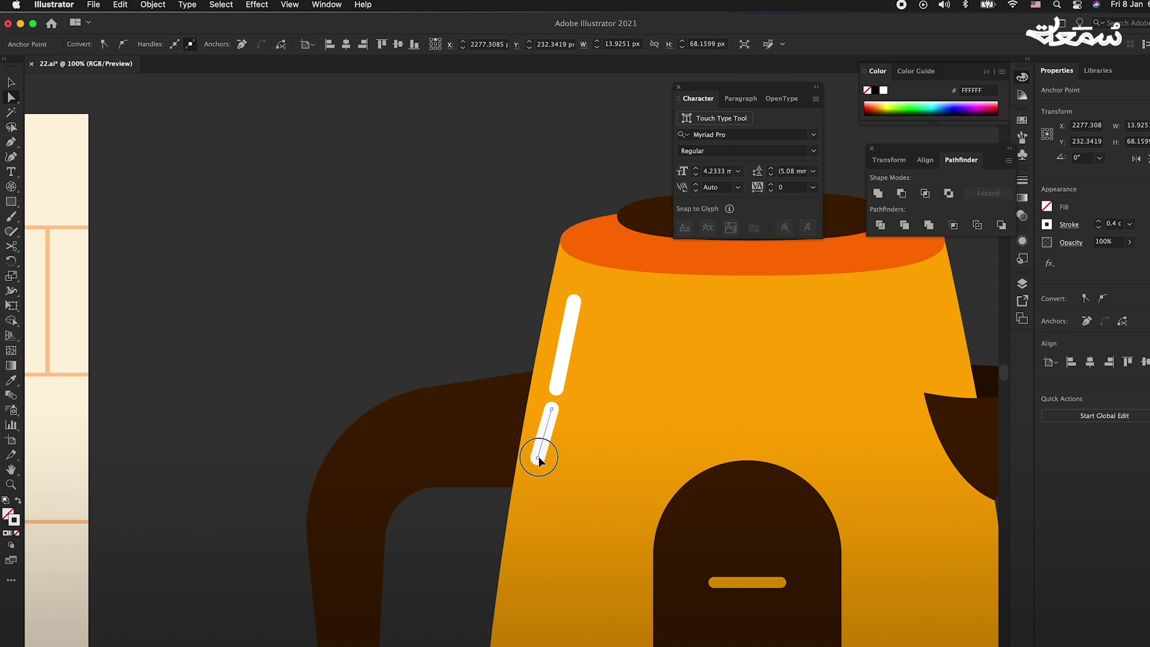
click(397, 280)
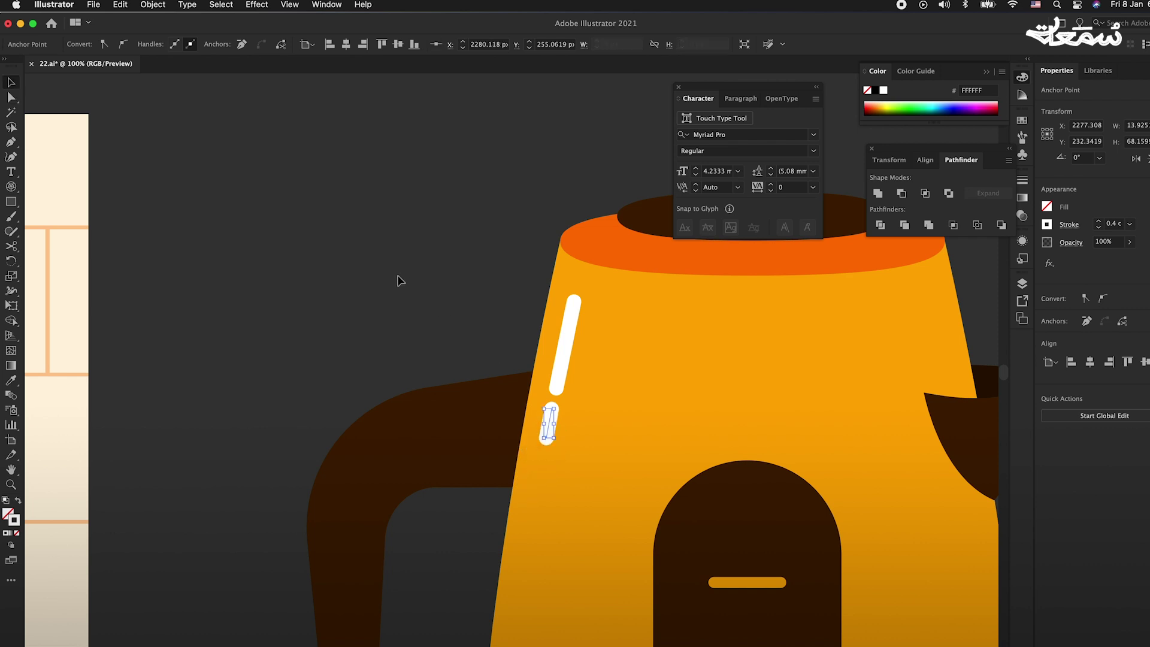
scroll(397, 280, down, 3)
scroll(397, 280, down, 3)
drag(590, 188, 441, 375)
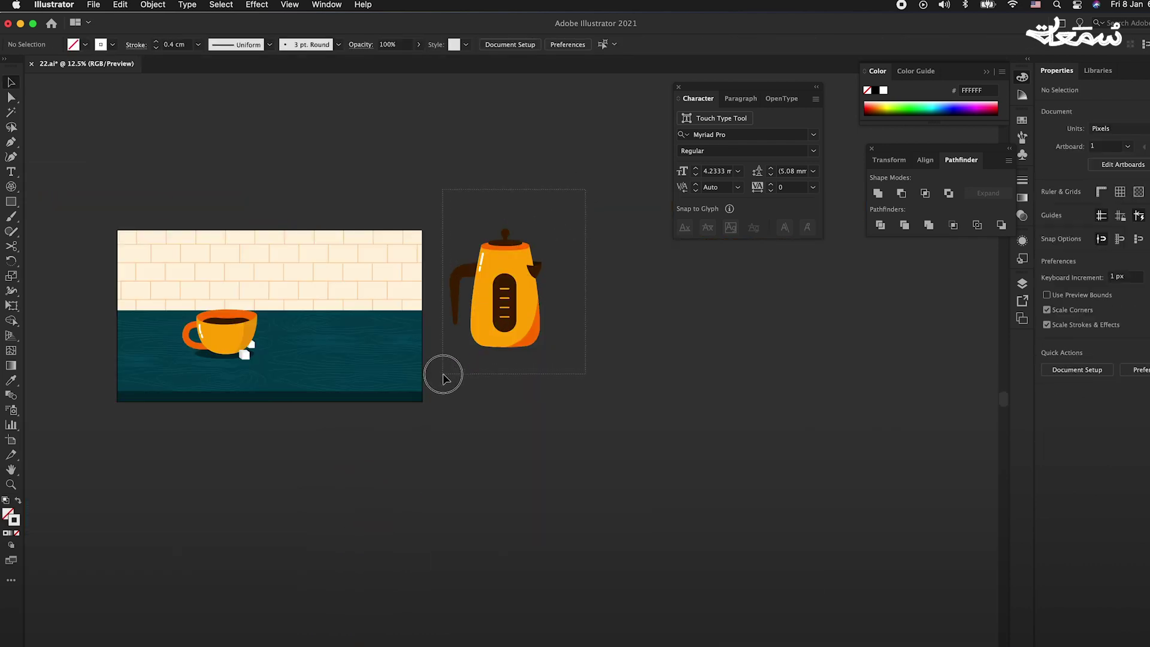
Move the kettle onto the teal counter right of the coffee cup and scale it down slightly
drag(515, 311, 312, 341)
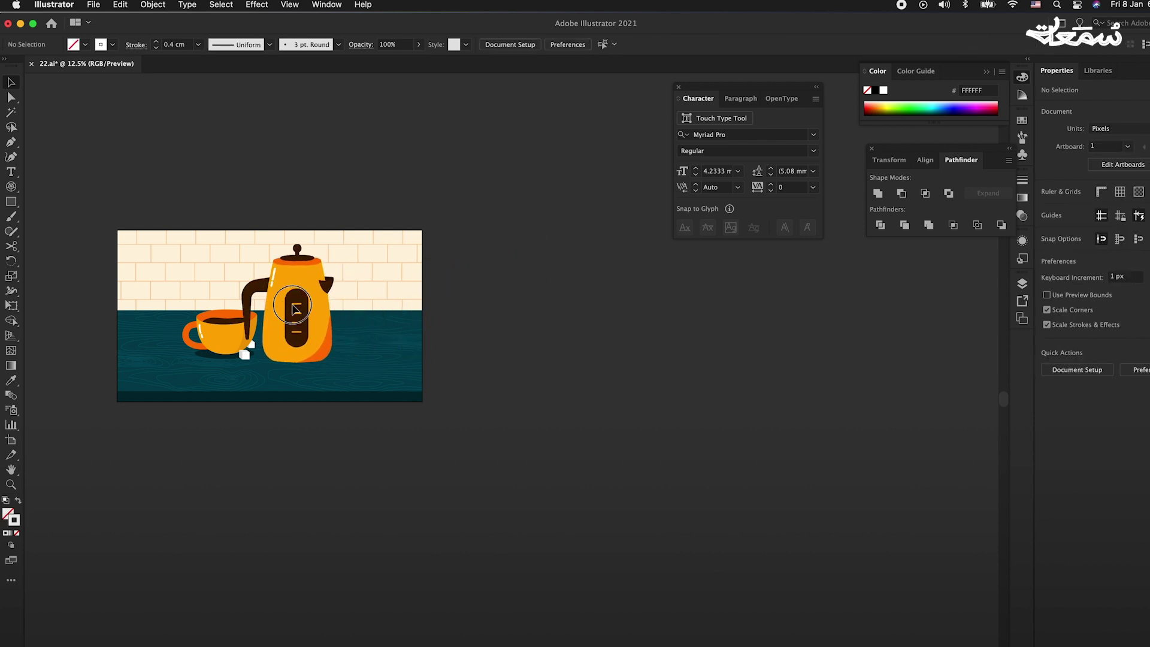
drag(340, 261, 325, 280)
scroll(286, 304, up, 1)
click(230, 371)
scroll(230, 371, up, 3)
click(295, 376)
click(235, 361)
scroll(272, 381, up, 1)
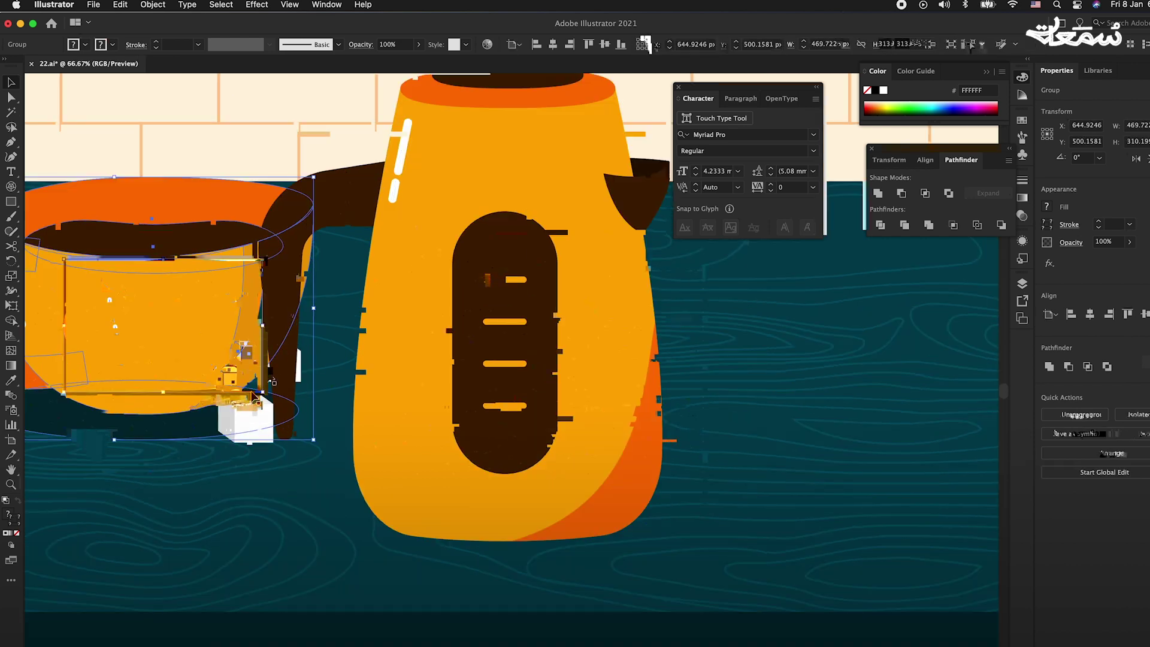
scroll(264, 390, down, 2)
click(363, 405)
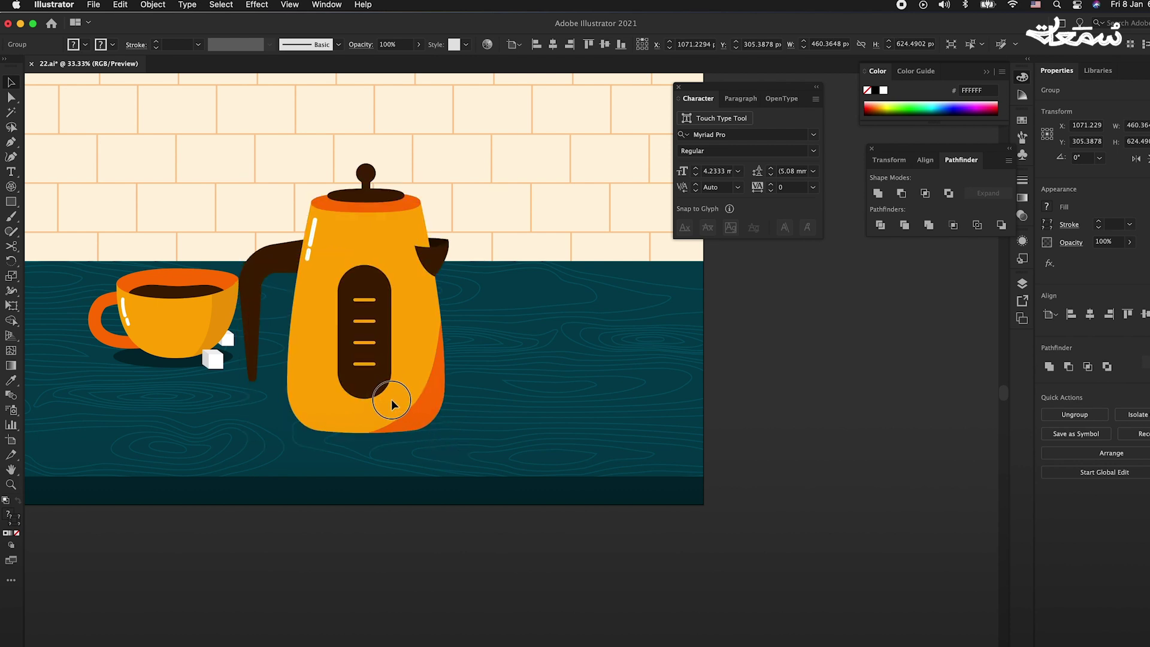
scroll(387, 411, down, 1)
click(307, 505)
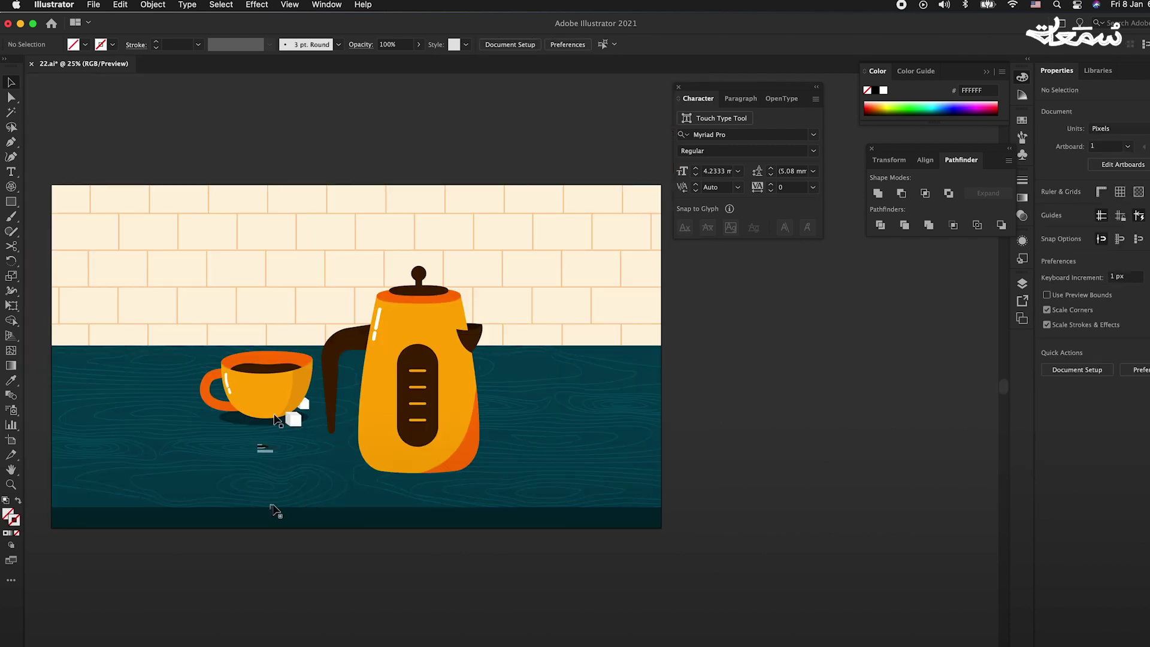
drag(11, 201, 78, 228)
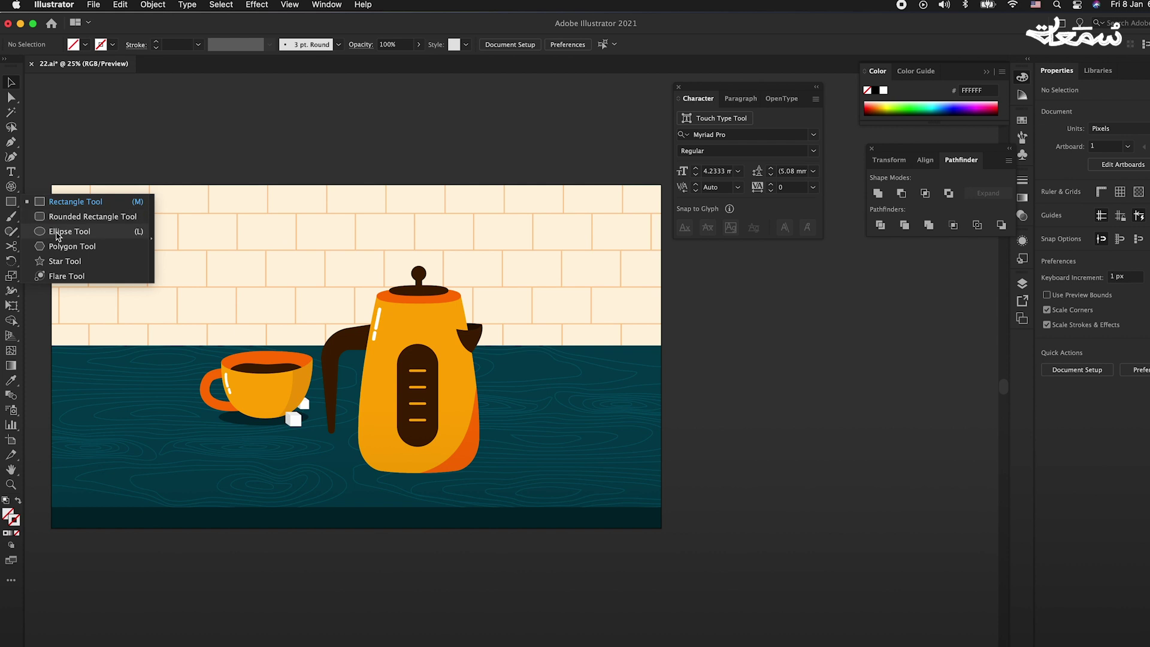
Draw a dark teal oval under the kettle's base and move it behind the kettle in Layers
scroll(414, 457, up, 2)
drag(273, 456, 582, 512)
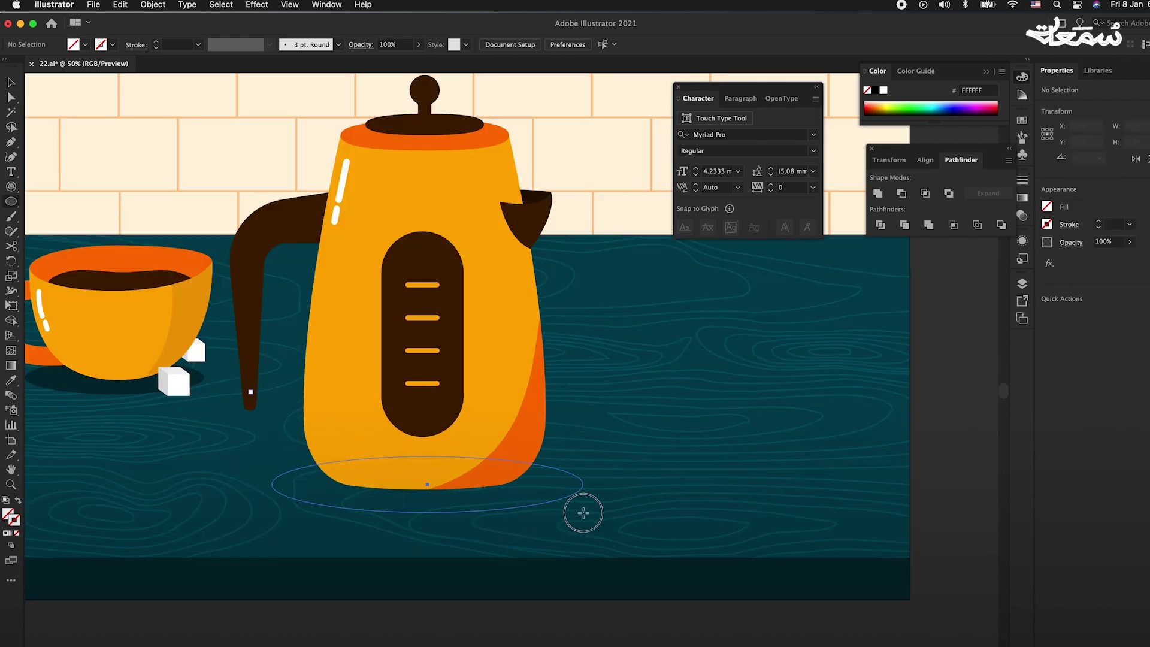
click(184, 398)
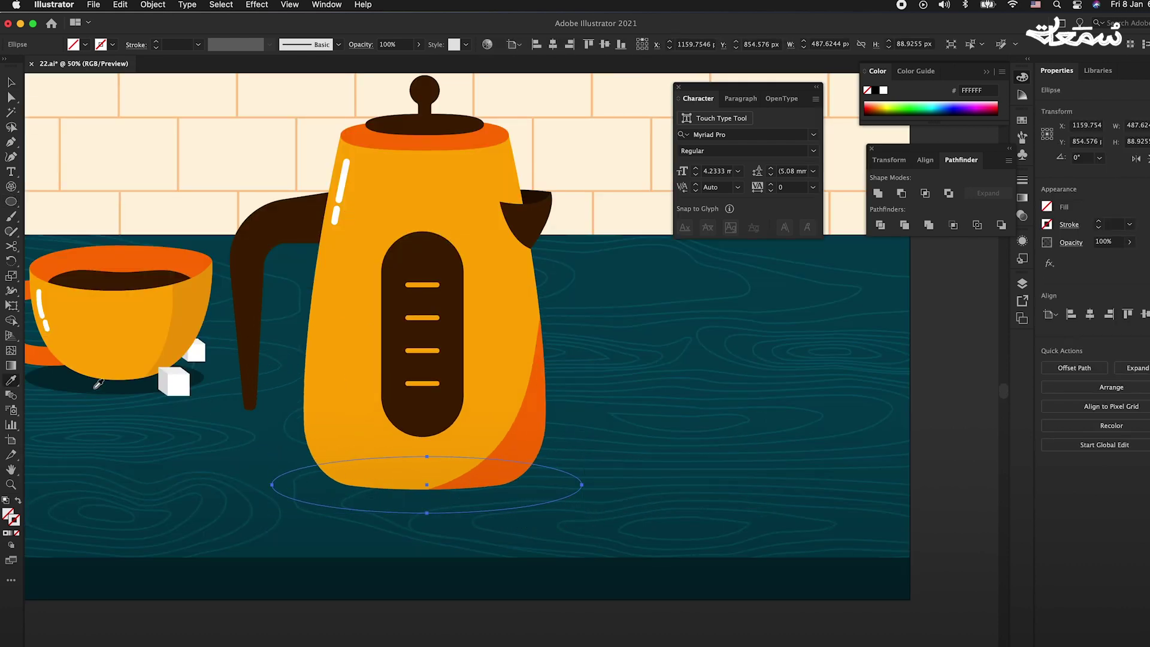
key(v)
click(1022, 284)
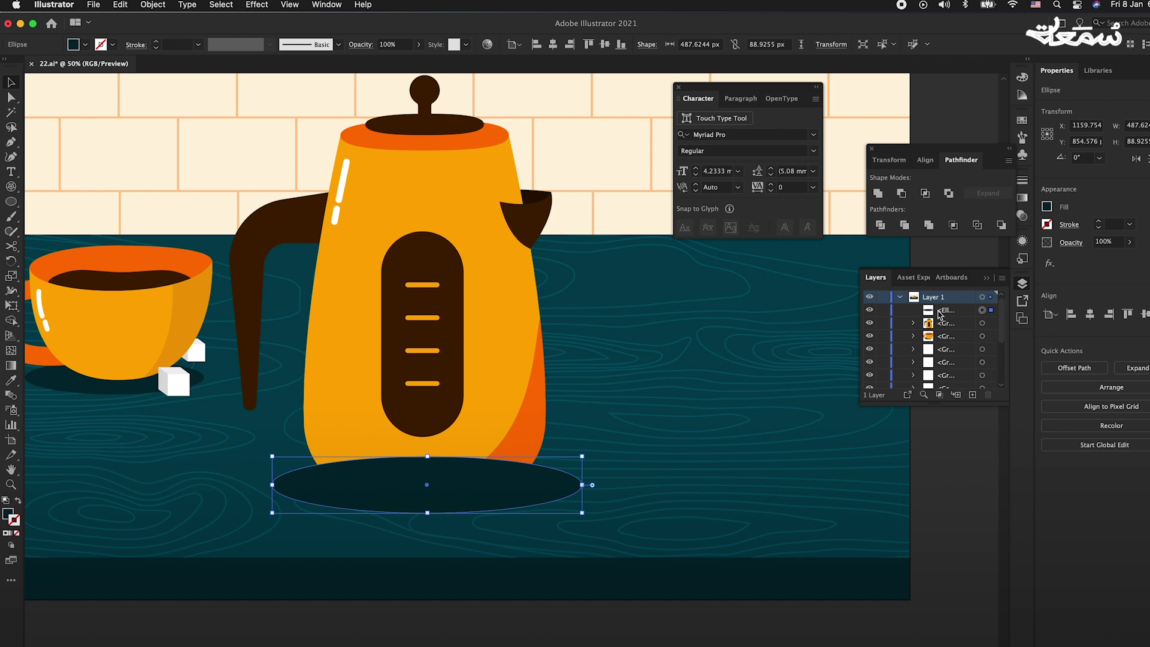
drag(942, 310, 942, 327)
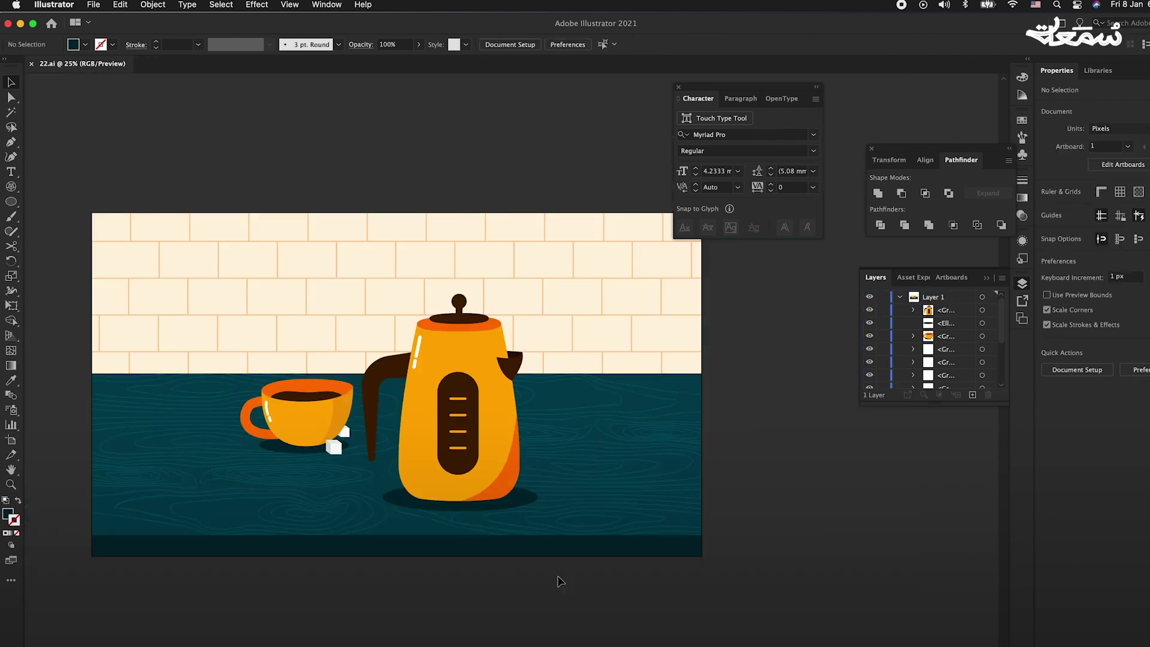